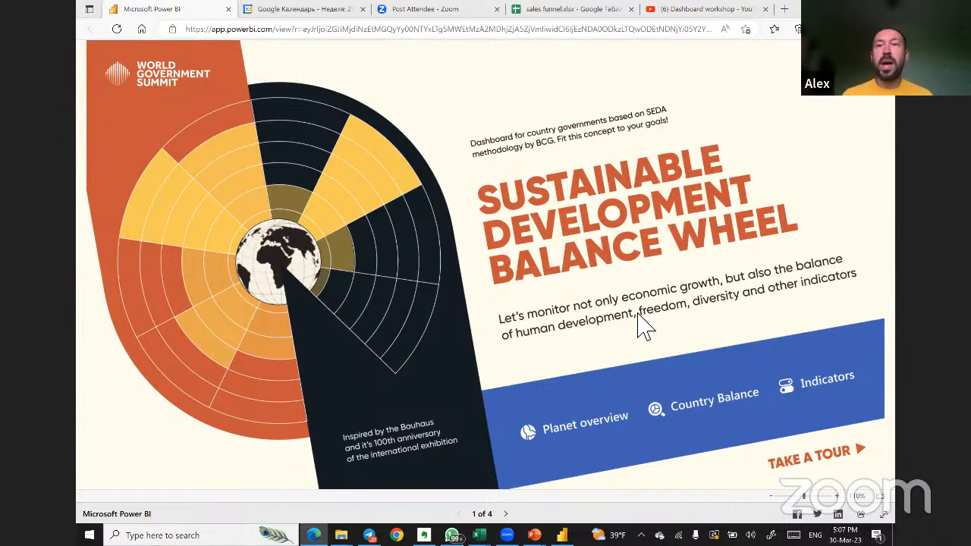
Open the Planet overview page and inspect the Economic Stability and Civil Society sectors of the balance wheel.
click(570, 433)
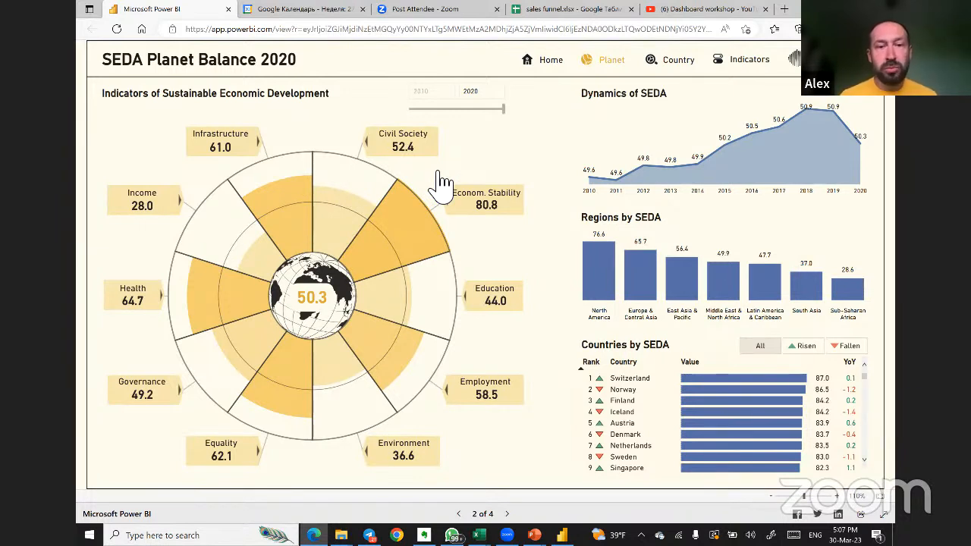
mouse_move(416, 237)
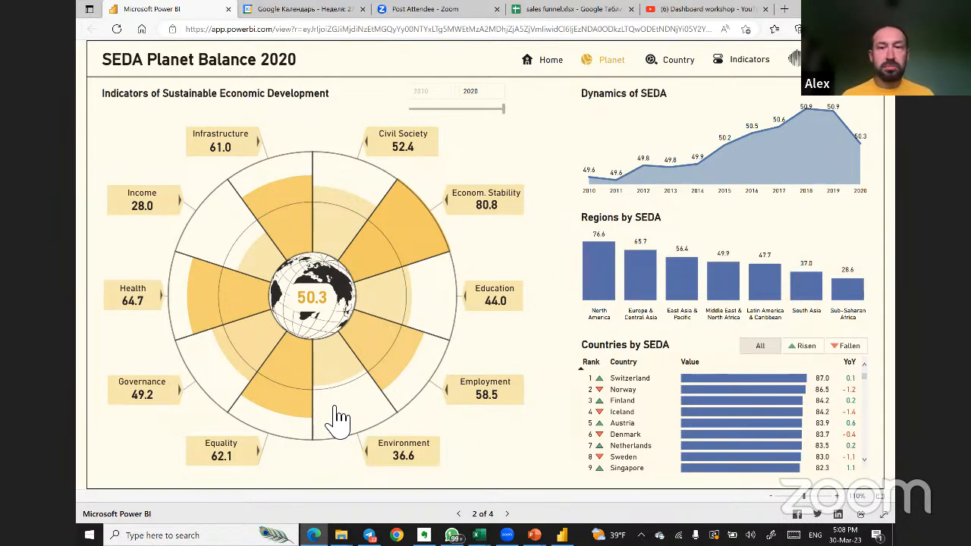
mouse_move(334, 206)
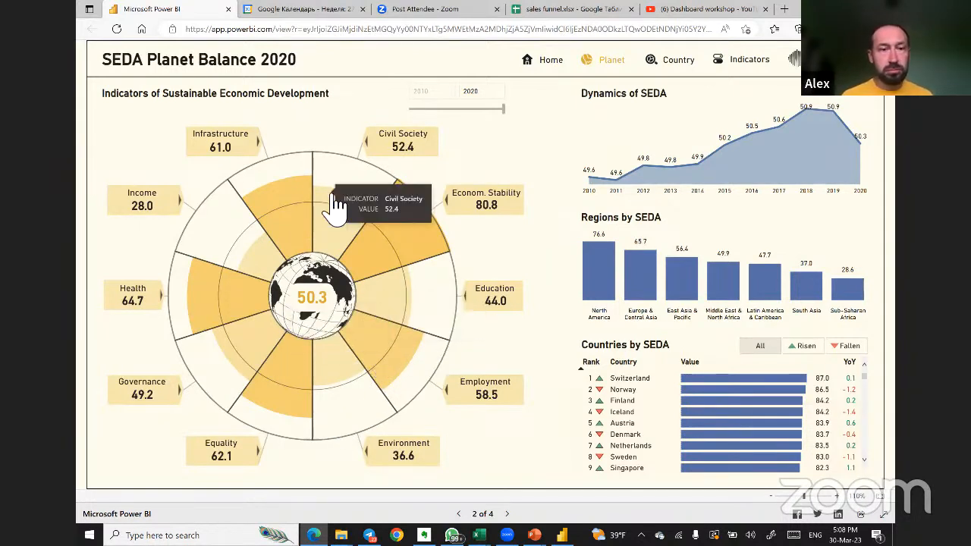
Filter the dashboard to Switzerland, inspect its wheel indicators for Equality, Environment, Employment and Education, and browse the country ranking.
click(623, 384)
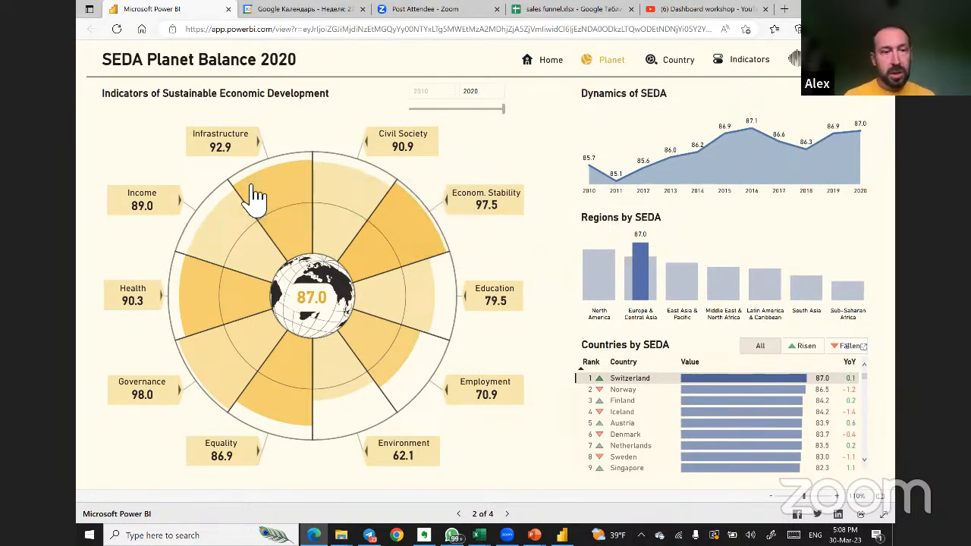
mouse_move(275, 405)
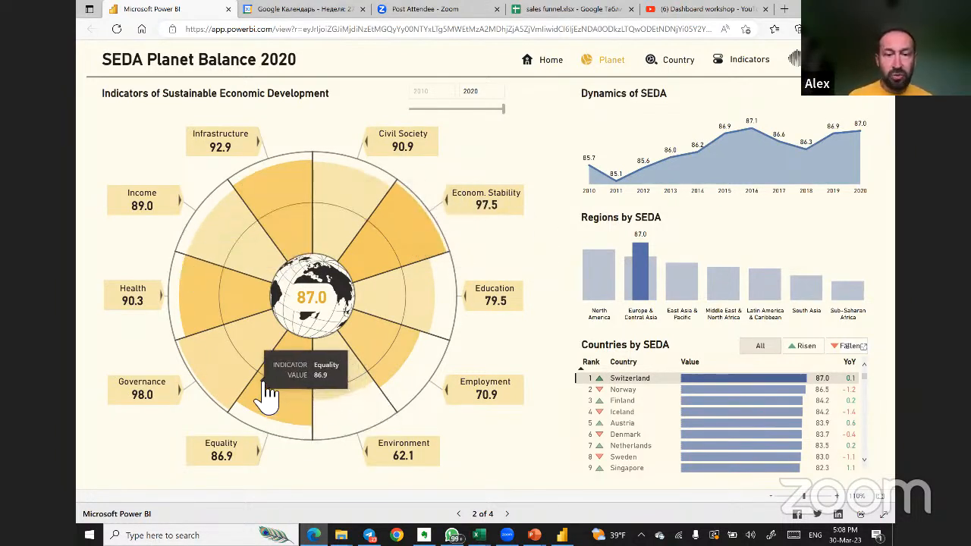
mouse_move(342, 390)
mouse_move(403, 369)
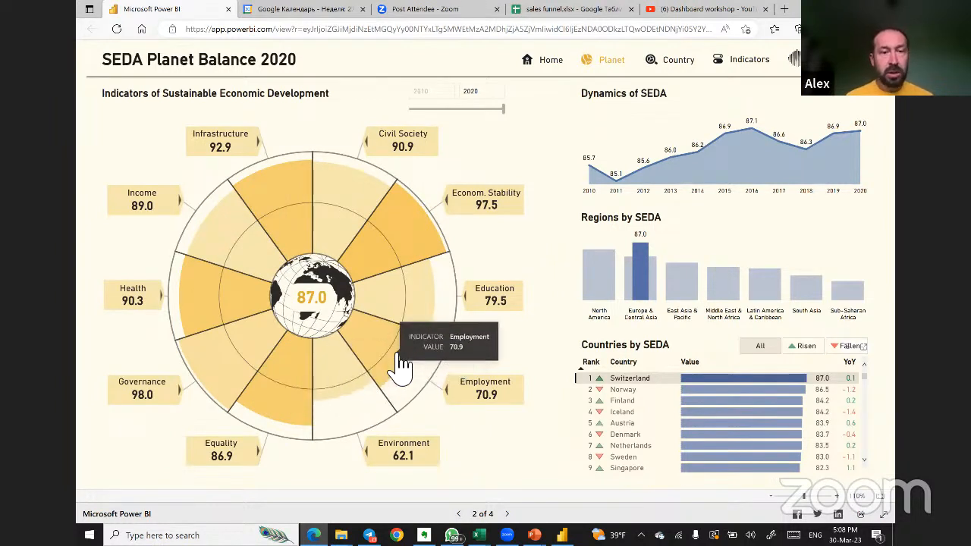
mouse_move(412, 314)
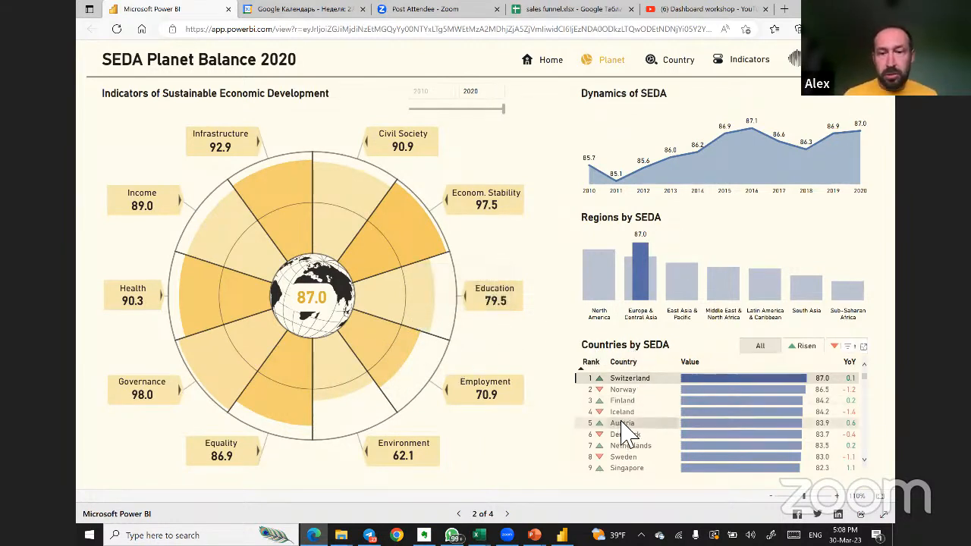
scroll(637, 426, down, 6)
scroll(629, 411, up, 6)
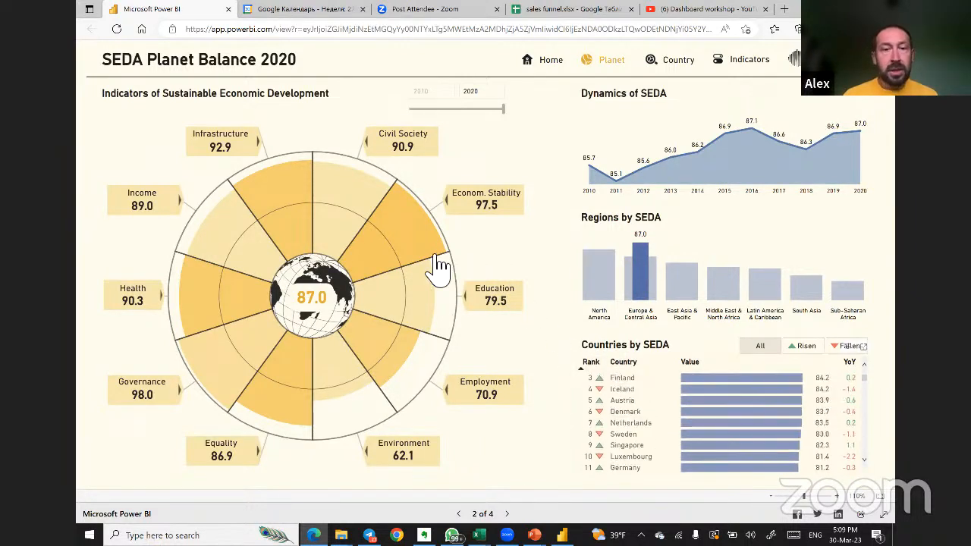
Filter the dashboard in turn by South Asia, Sub-Saharan Africa, Latin America & Caribbean, and Middle East & North Africa to compare regional wheels.
click(804, 299)
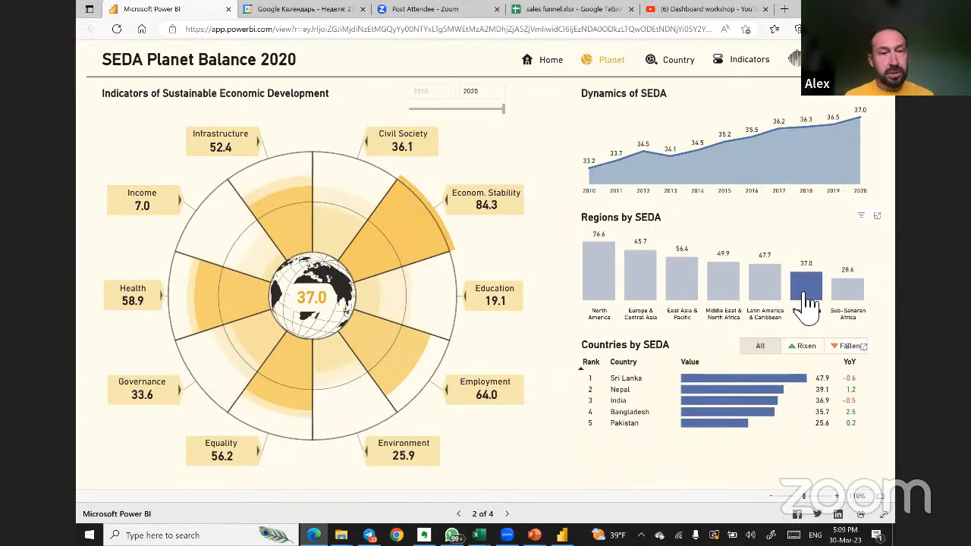
mouse_move(288, 223)
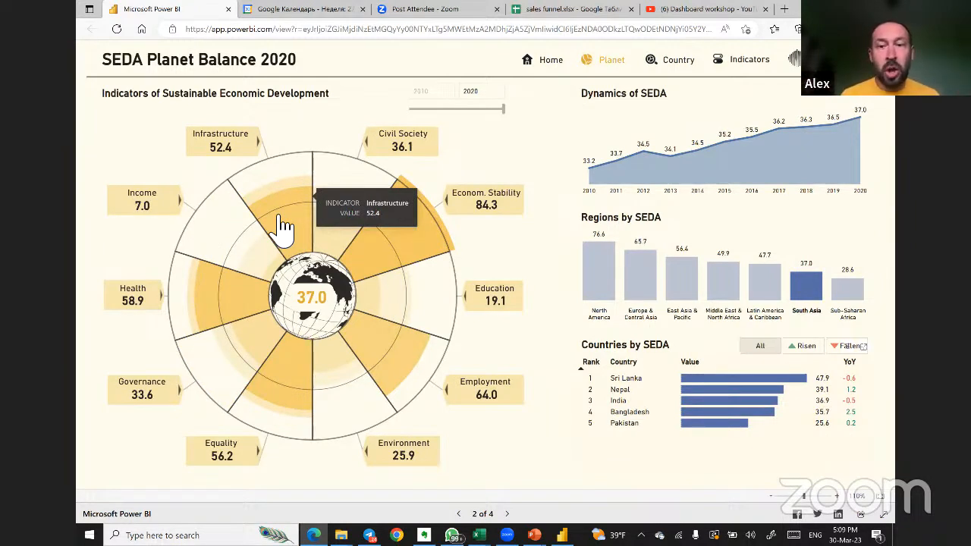
click(849, 292)
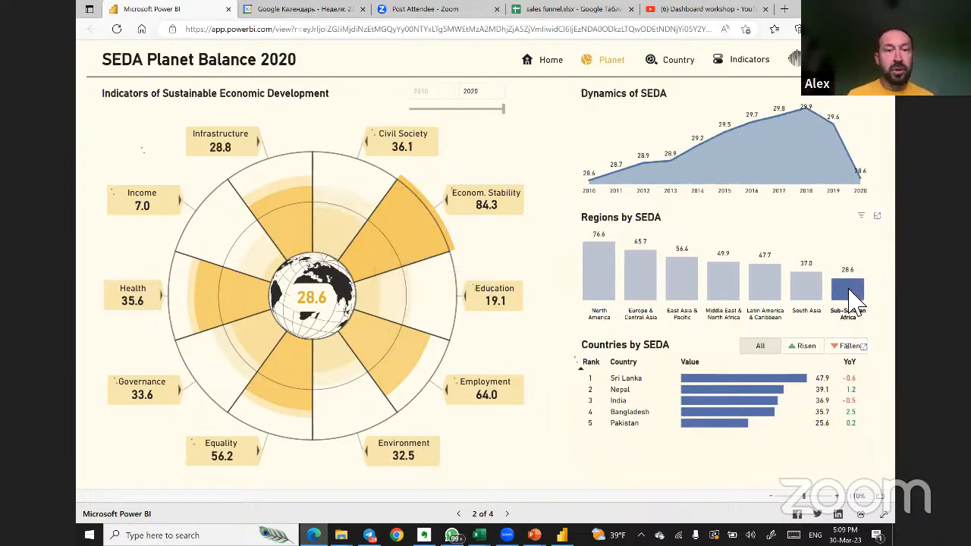
click(770, 298)
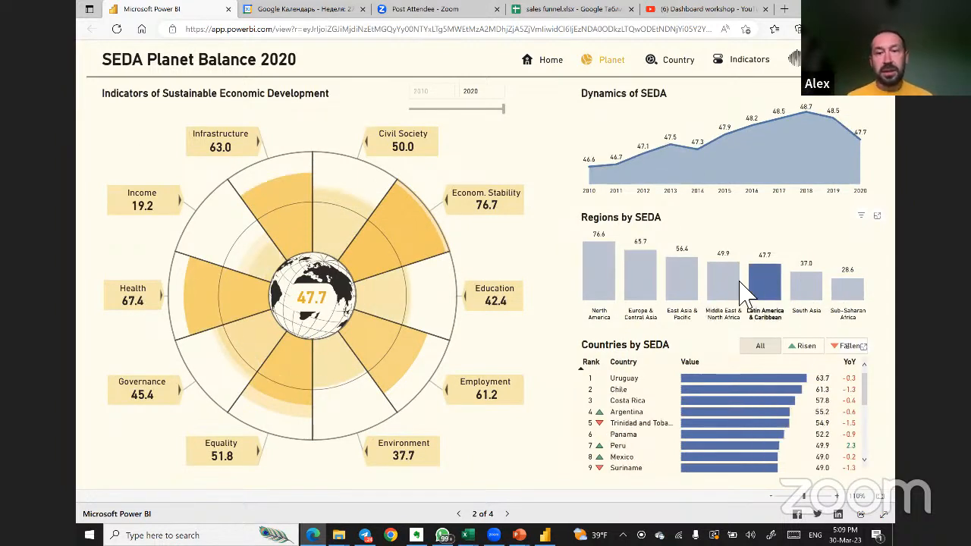
click(739, 284)
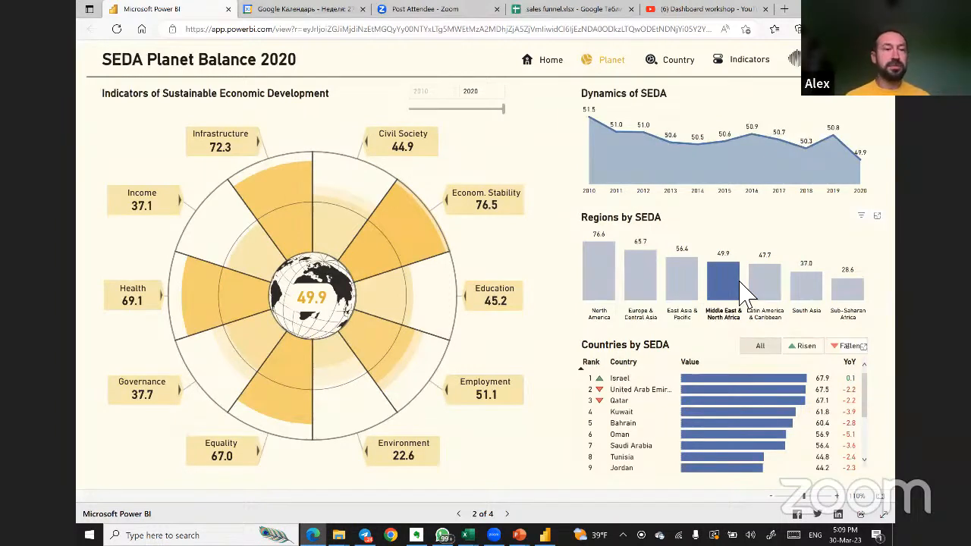
mouse_move(204, 311)
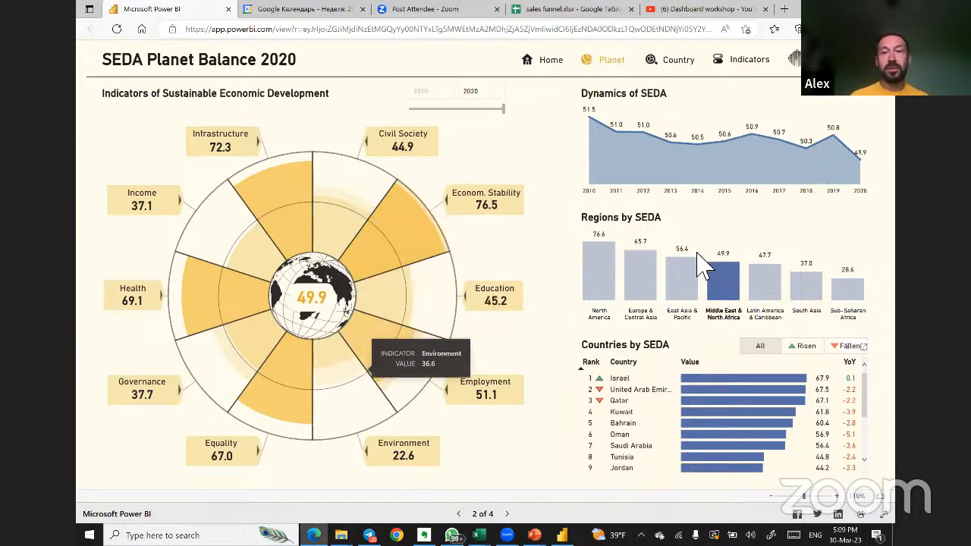
Filter the dashboard by East Asia & Pacific, review its yearly dynamics, and clear the region filter.
click(679, 291)
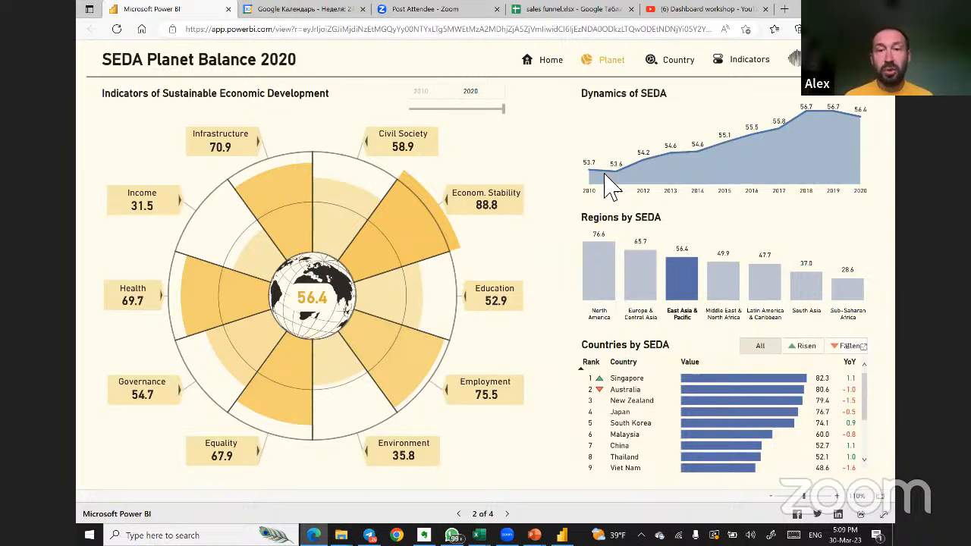
mouse_move(672, 174)
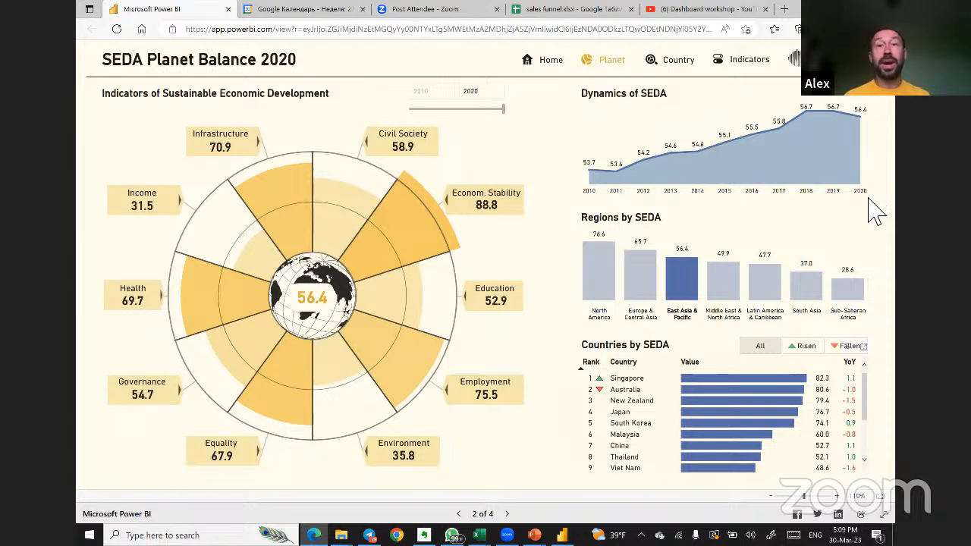
click(686, 292)
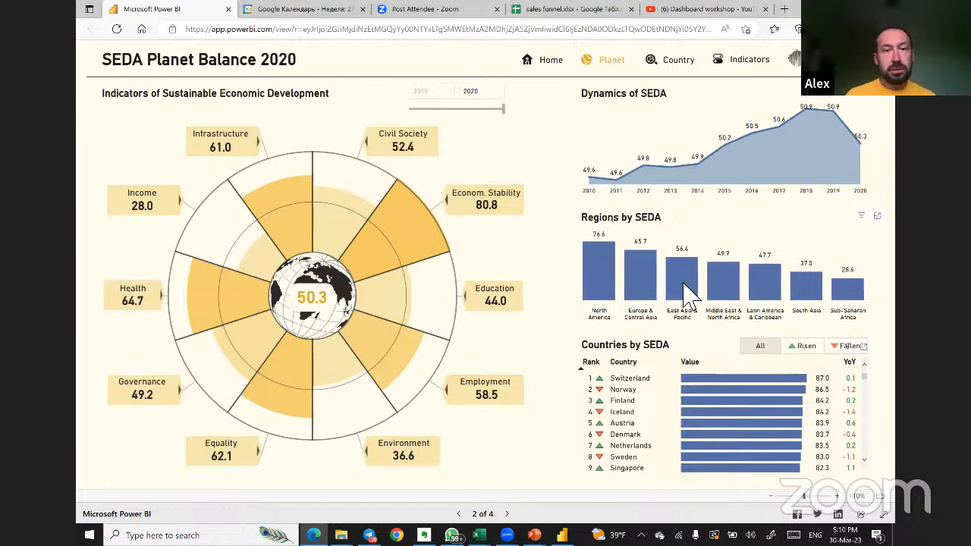
Select the Economic Stability, Education, Income and Health wheel sectors in turn to review their dynamics, regions and country rankings.
mouse_move(418, 241)
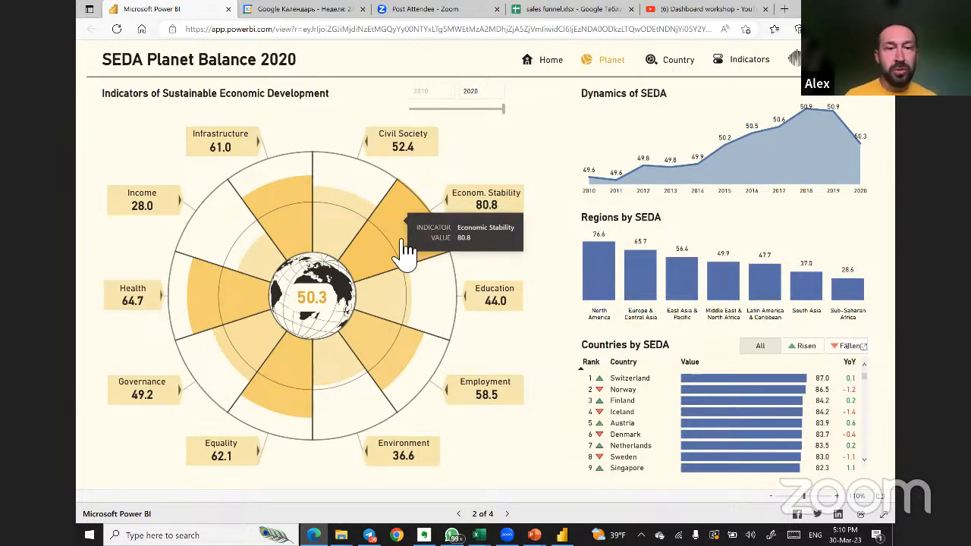
click(411, 232)
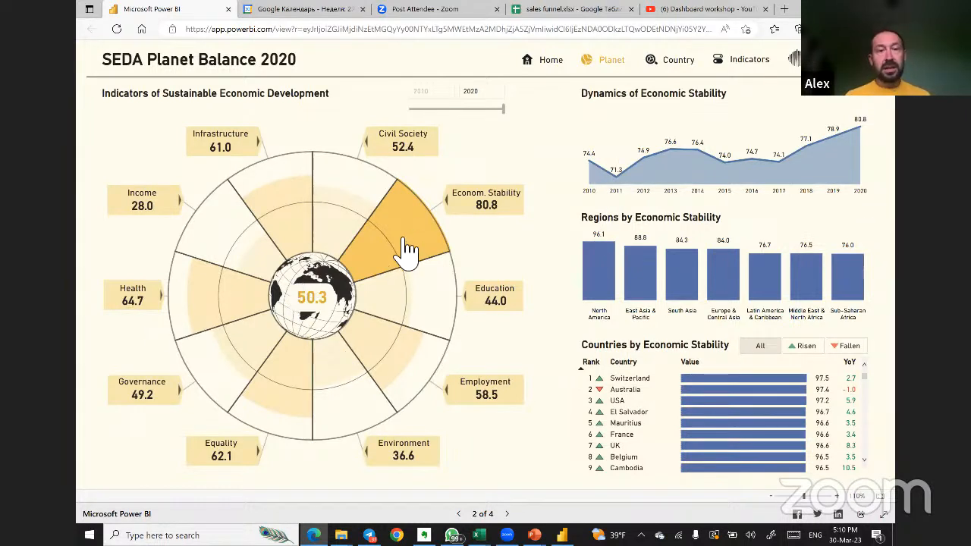
mouse_move(408, 250)
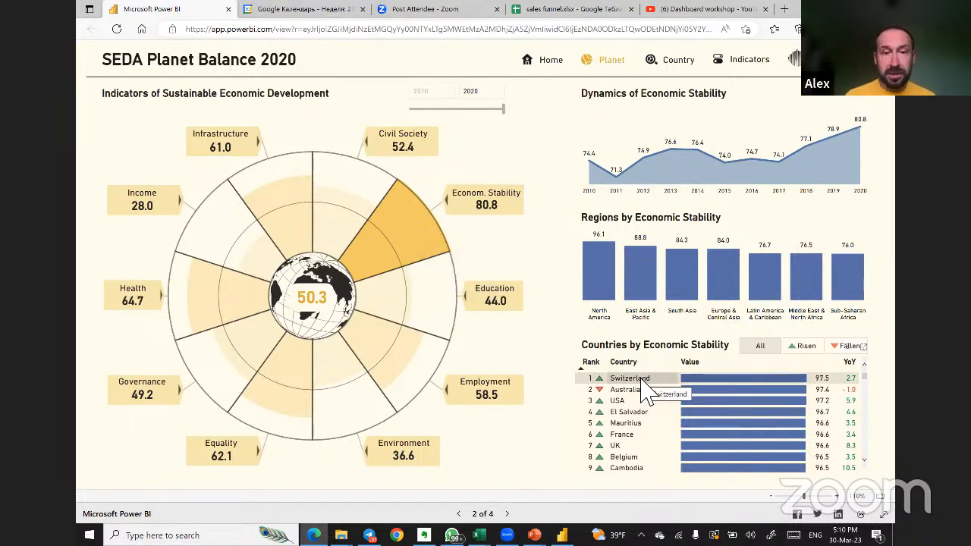
click(390, 305)
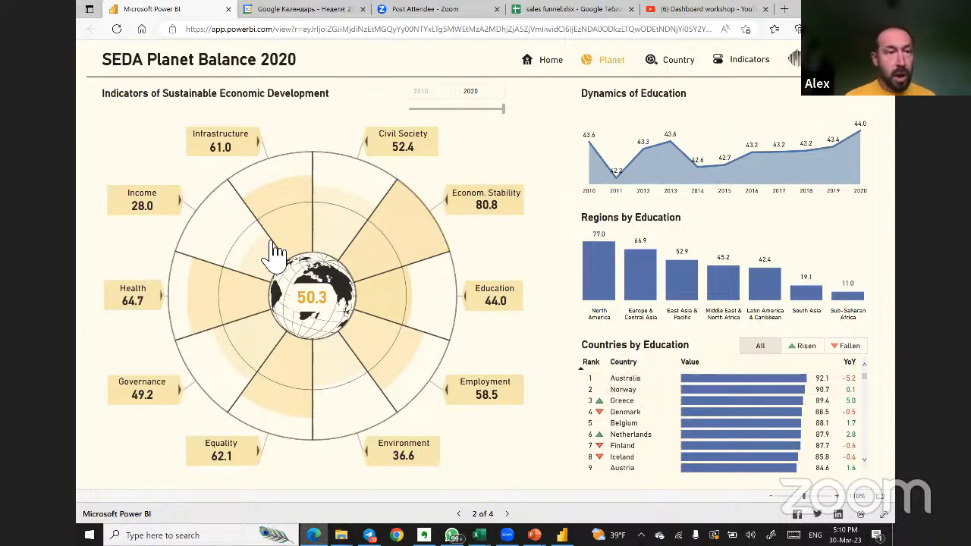
click(265, 273)
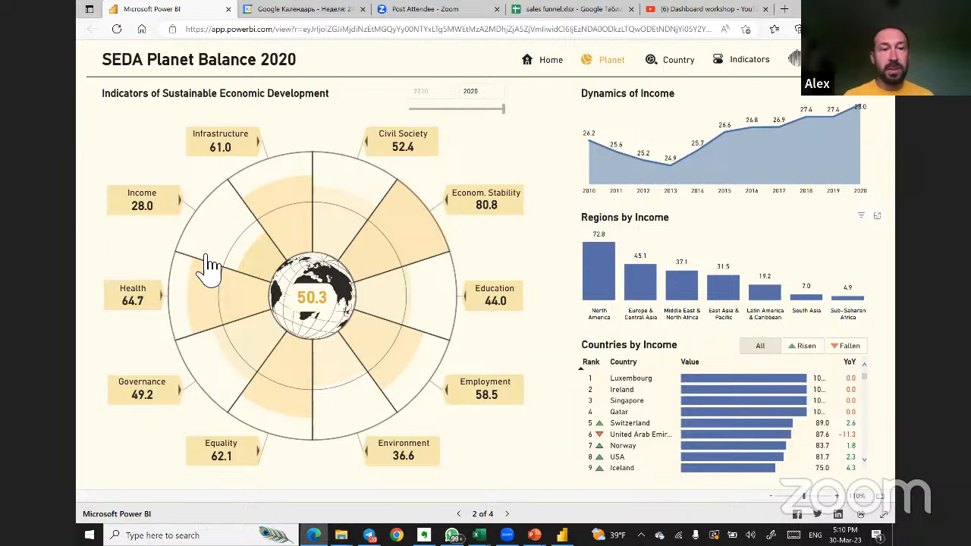
click(266, 296)
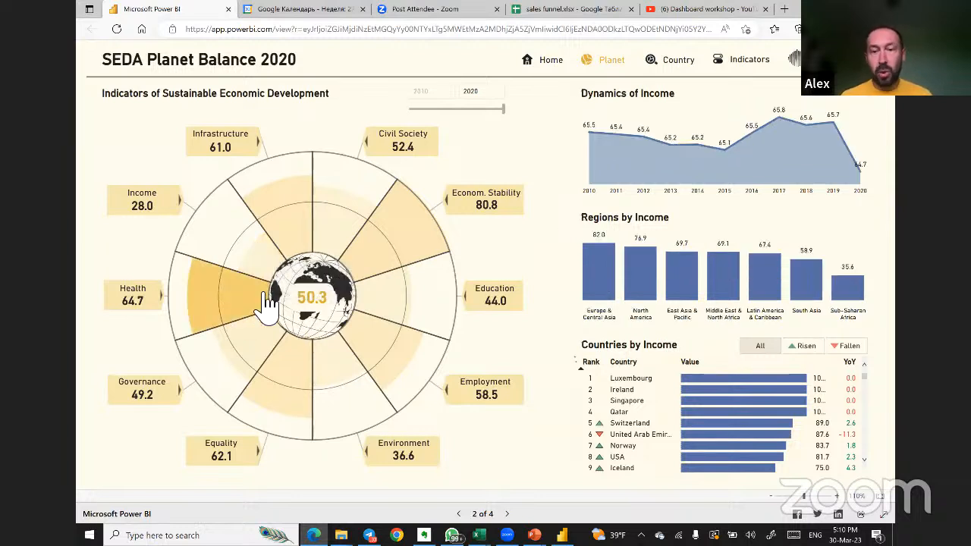
mouse_move(693, 391)
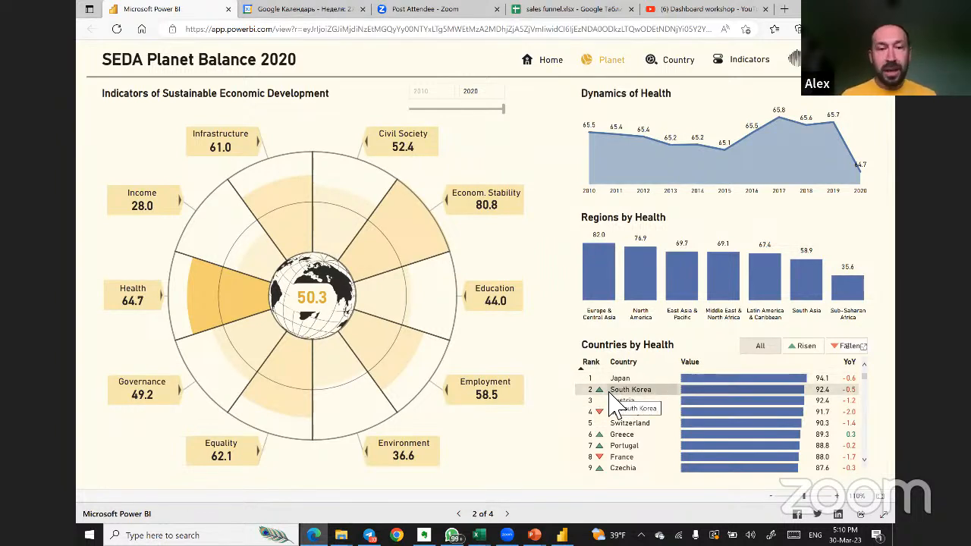
Select the Governance, Equality, Environment and Employment wheel sectors in turn to review their dynamics and rankings.
click(254, 347)
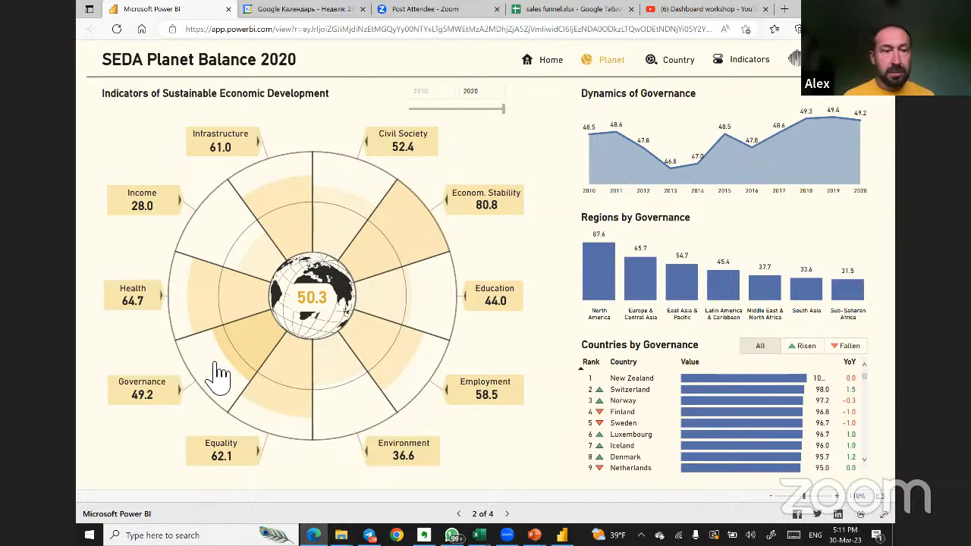
click(288, 376)
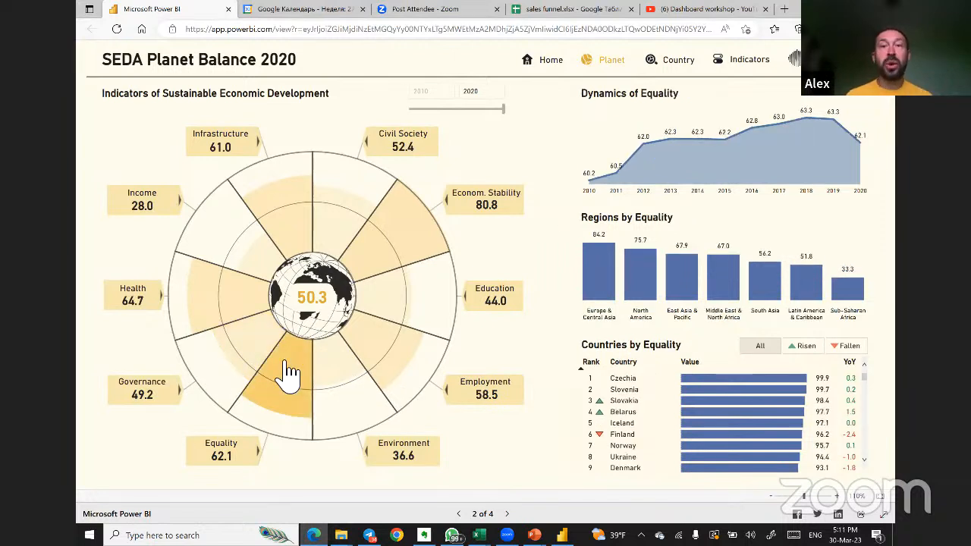
click(336, 381)
click(377, 355)
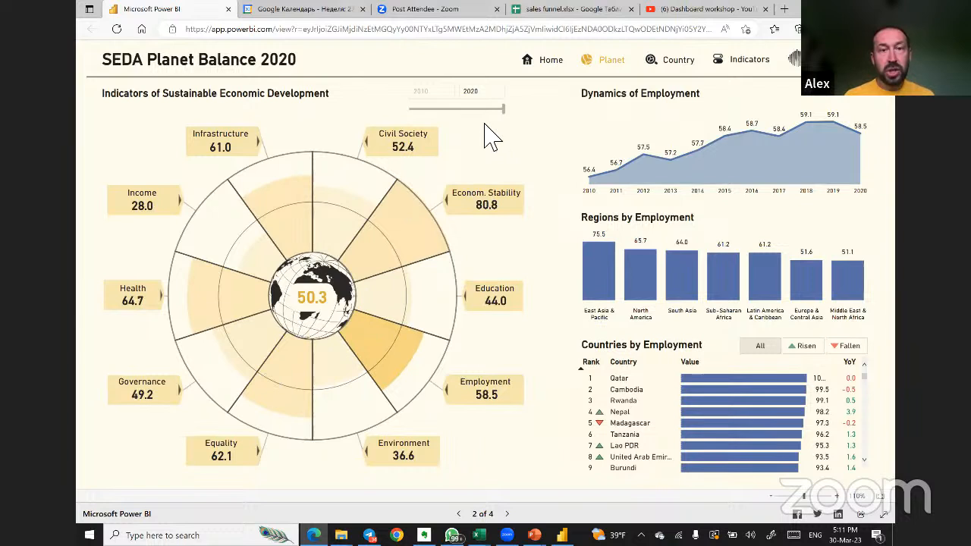
Set the end year of the dashboard to 2016 and clear the Employment sector selection.
drag(503, 108, 469, 108)
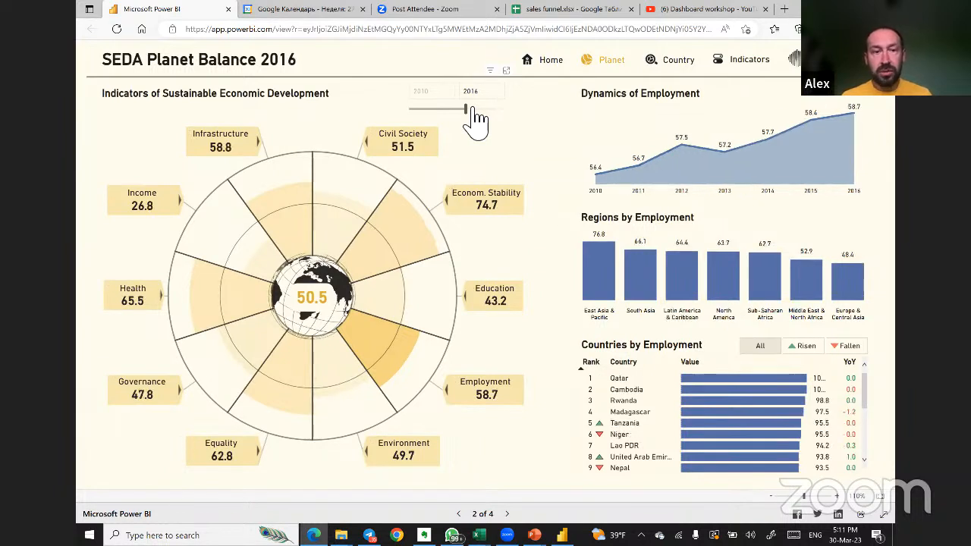
click(373, 337)
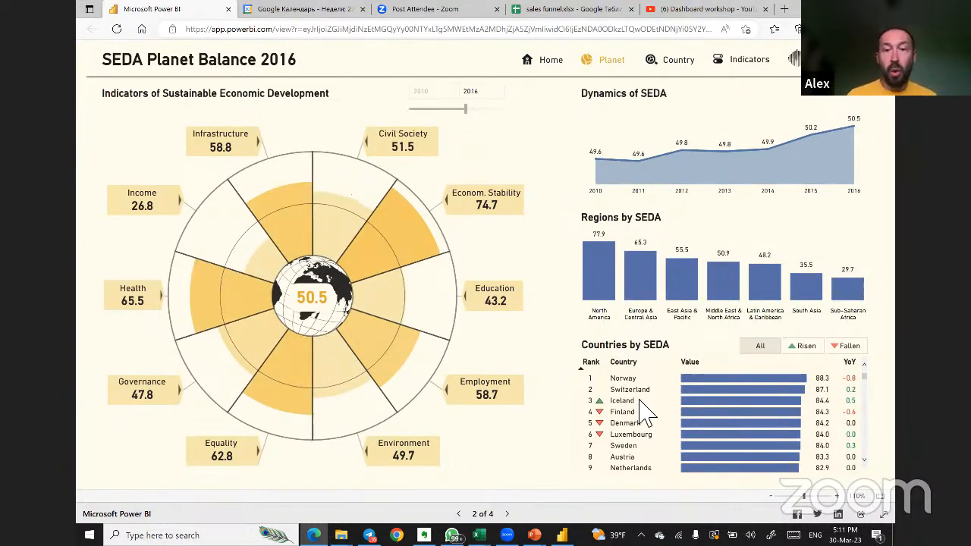
Set the end year of the dashboard to 2013, and restore it to 2020.
drag(466, 110, 443, 113)
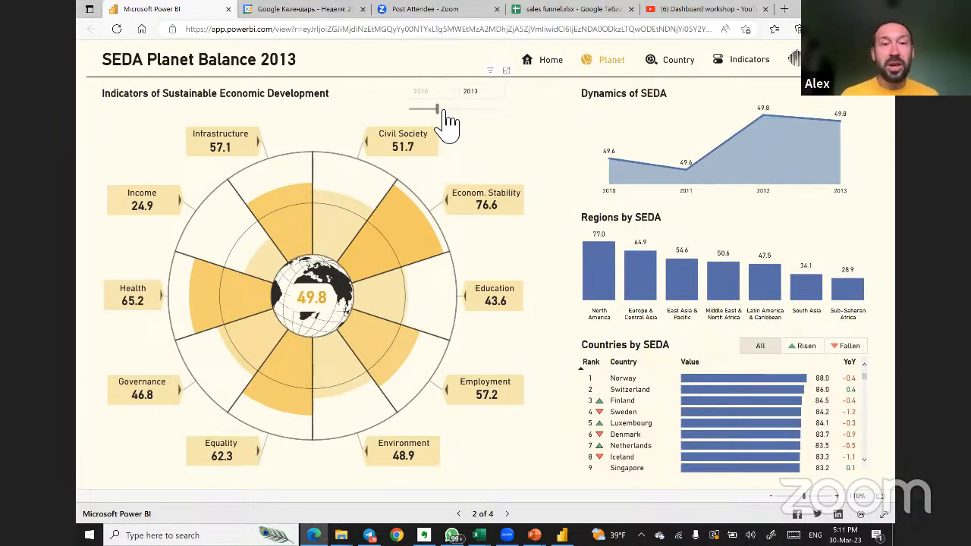
key(End)
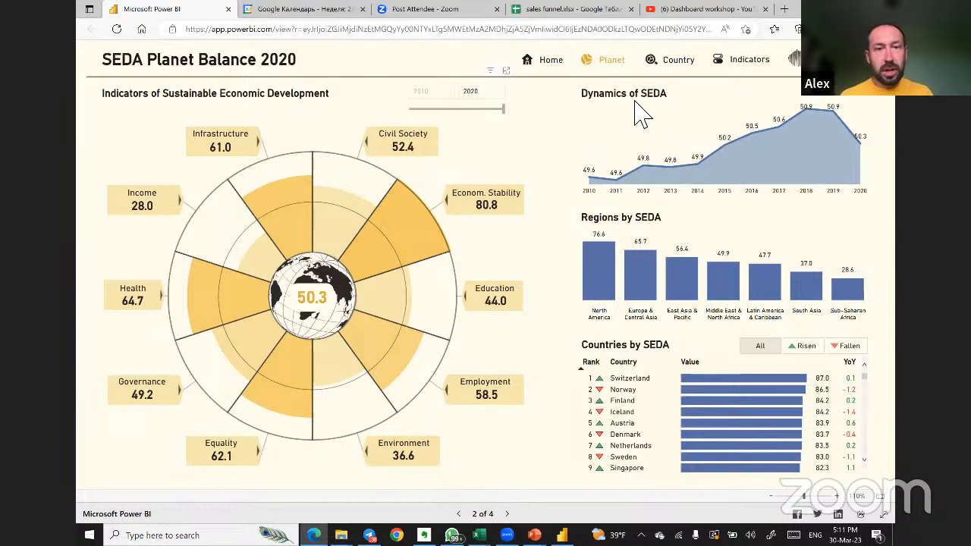
key(alt+Tab)
key(Escape)
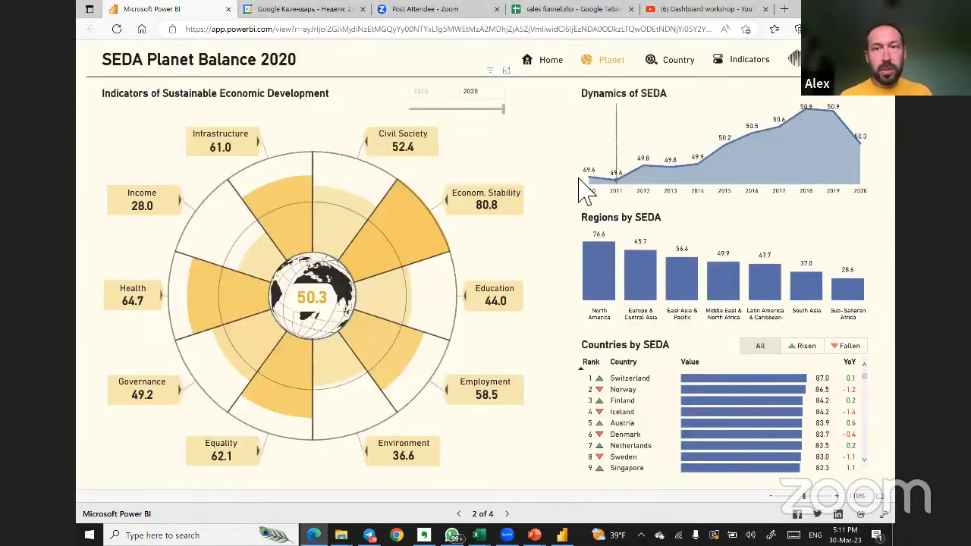
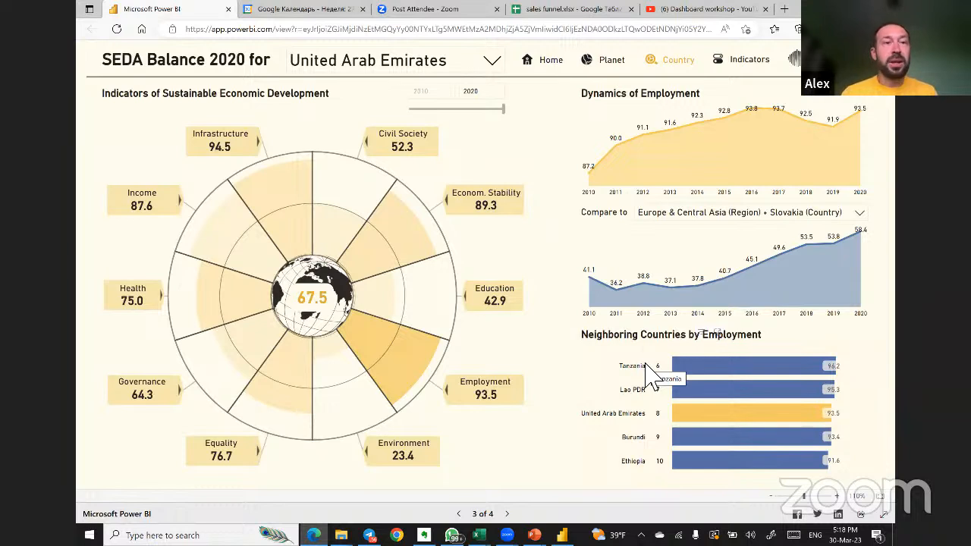
Open the country selection list on the Country page, and switch to the Sales funnel report in Power BI Desktop.
click(307, 67)
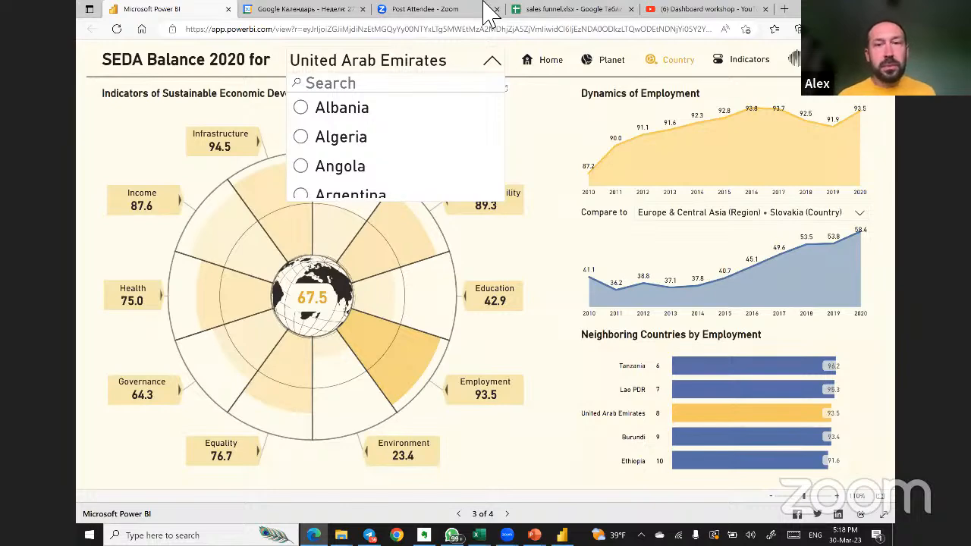
key(alt+Tab)
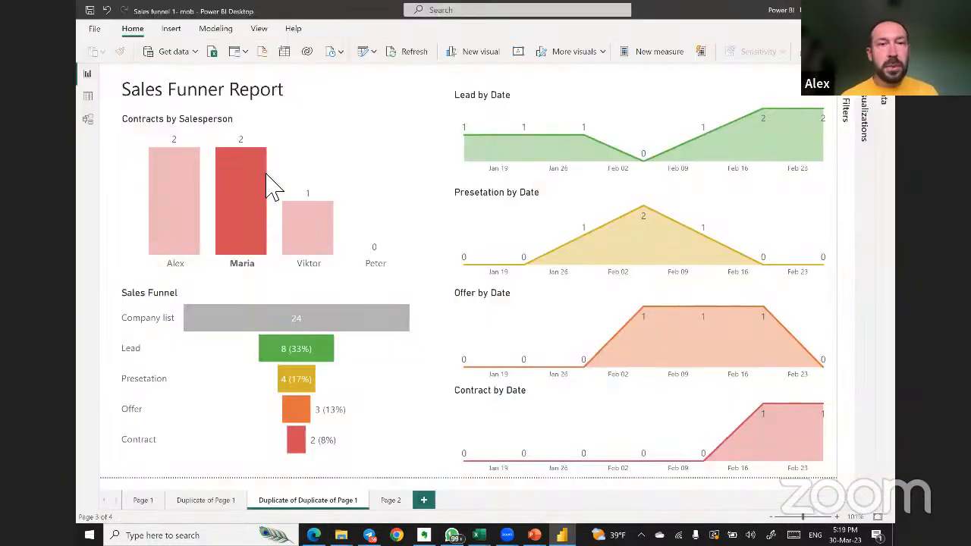
Clear the salesperson filter, and highlight the Company list, Lead, Presetation, Offer and Contract stages of the Sales Funnel in turn.
click(246, 236)
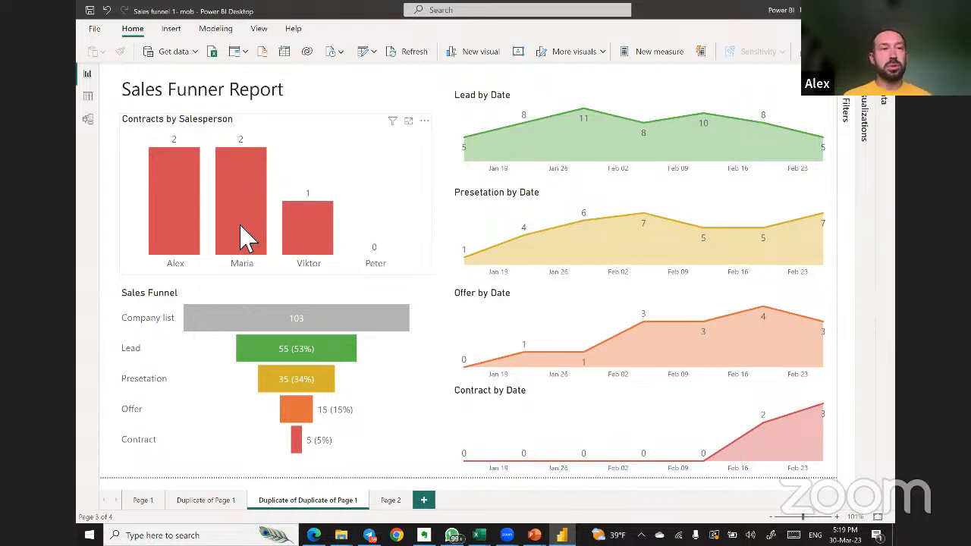
click(206, 316)
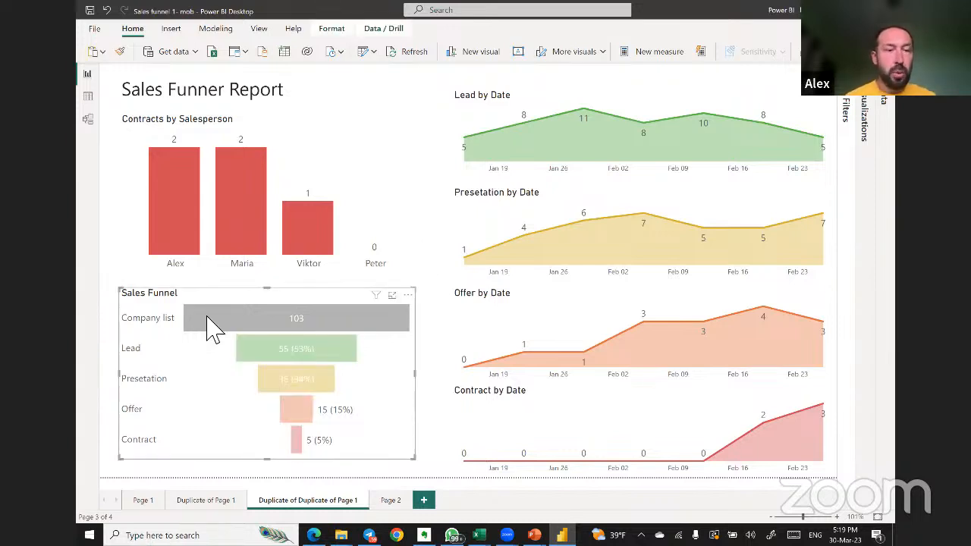
click(248, 351)
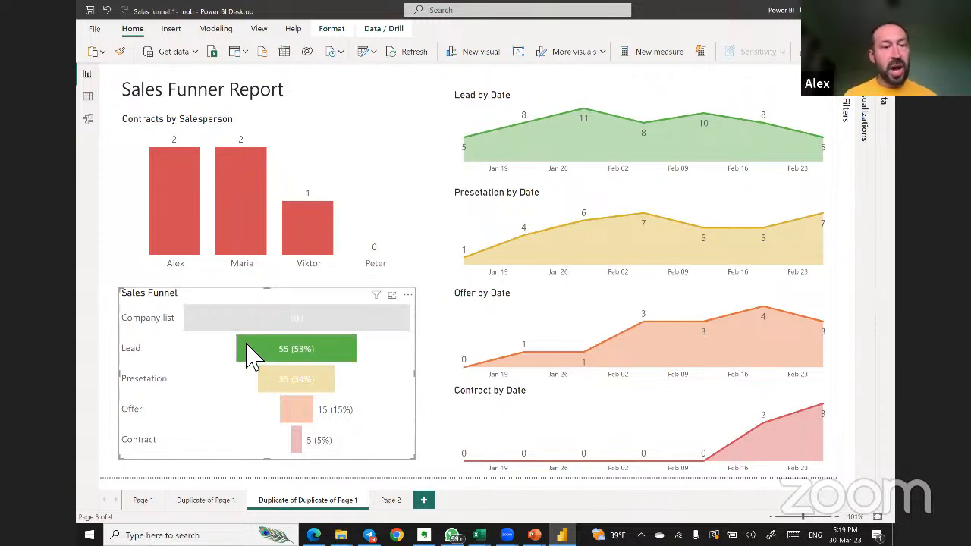
click(266, 388)
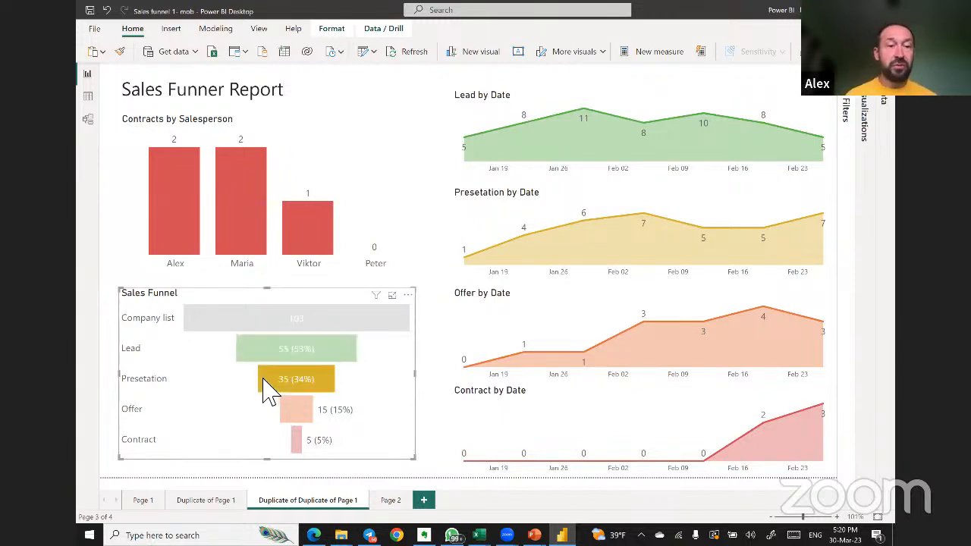
click(290, 408)
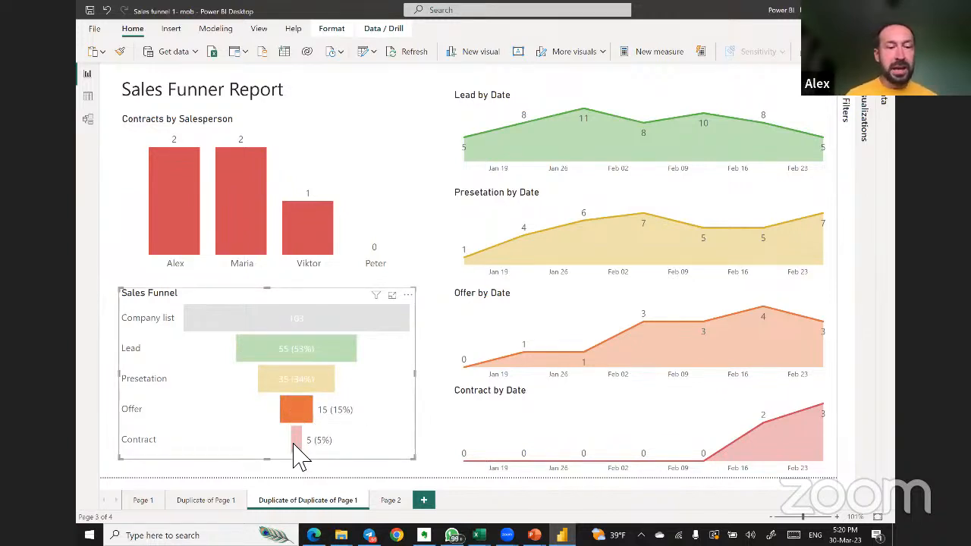
click(296, 444)
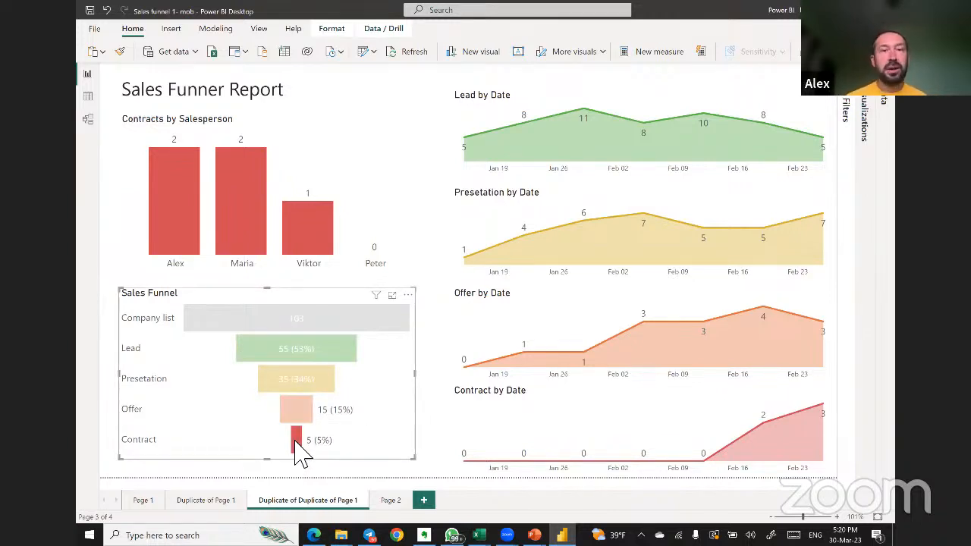
click(295, 440)
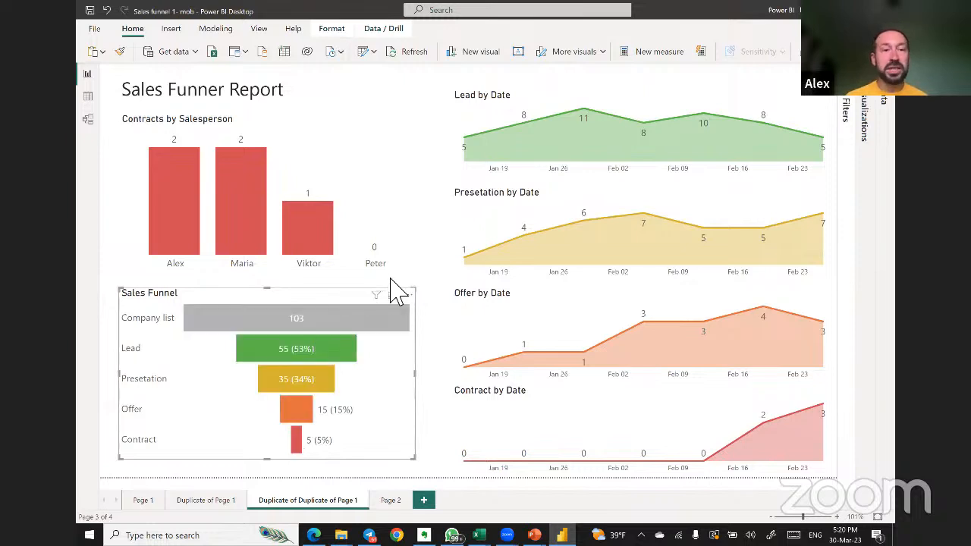
Filter the report by each of the four salespeople in turn, return to the first one and clear the selection.
click(191, 223)
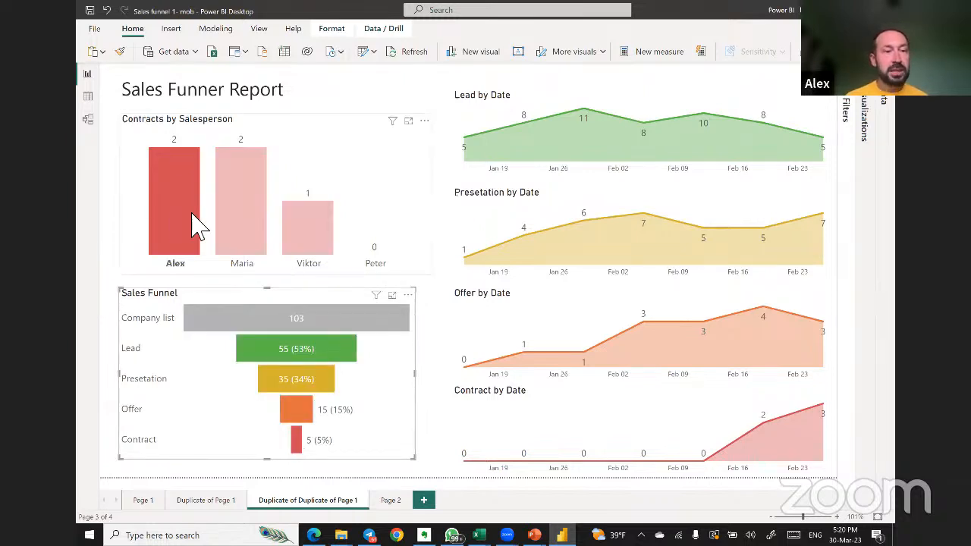
click(235, 226)
click(319, 240)
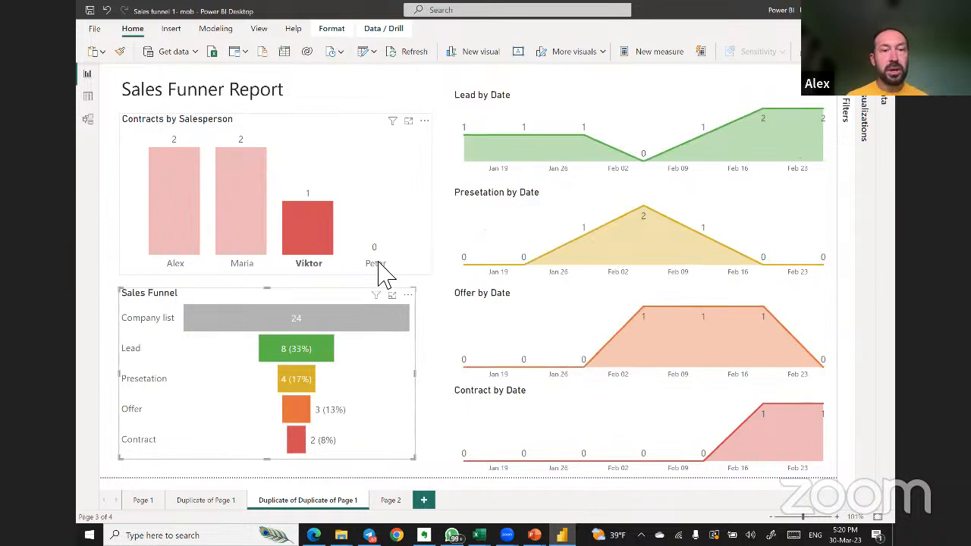
click(382, 271)
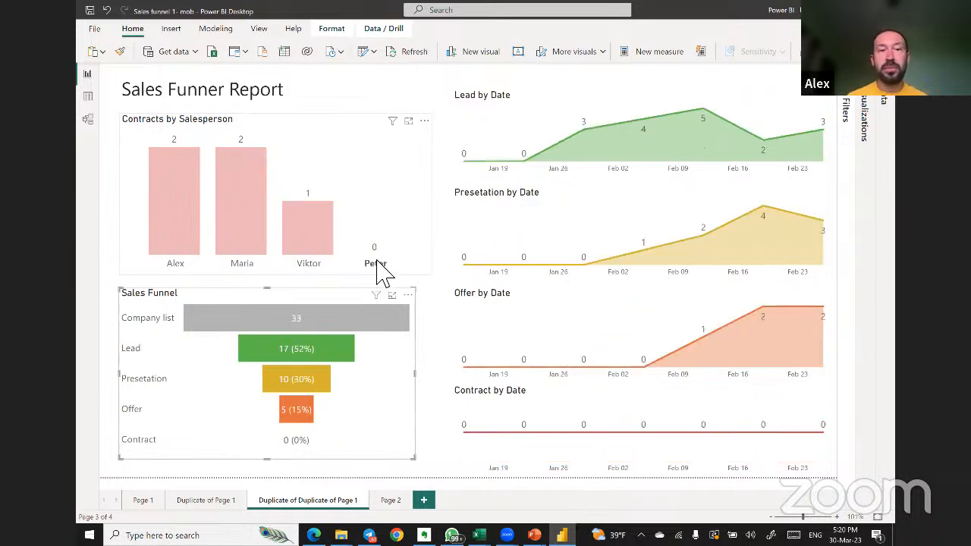
click(182, 226)
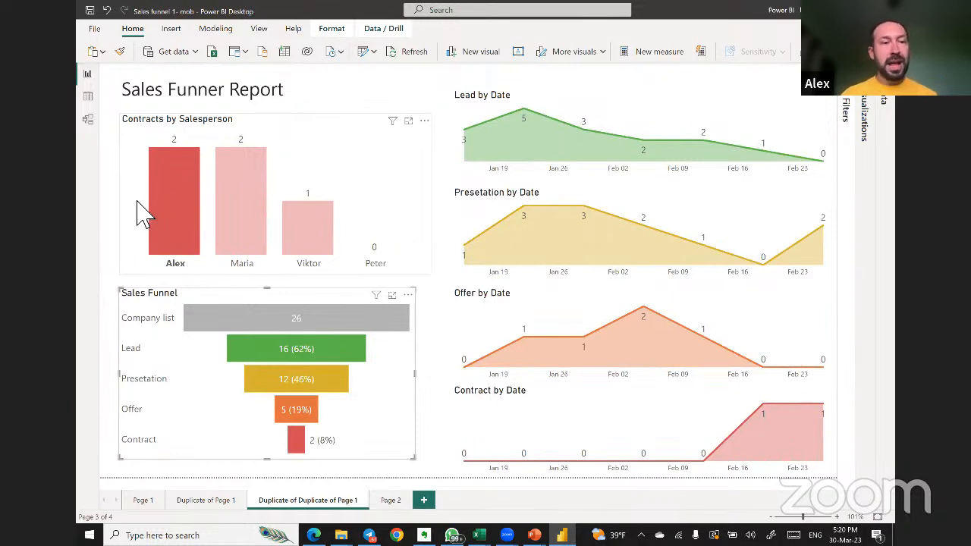
click(144, 217)
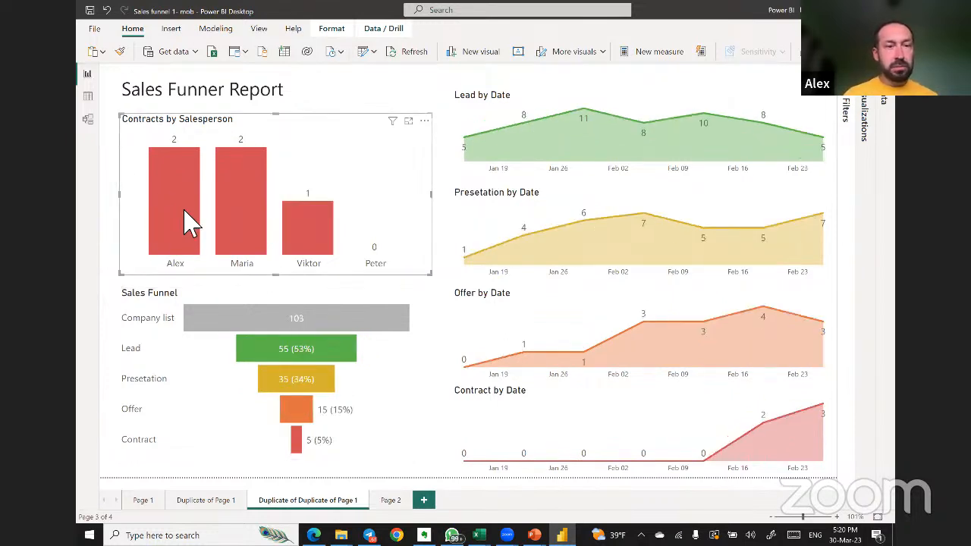
Filter the report by the first salesperson, view the Sales Funnel chart in focus mode and return to the report.
click(190, 224)
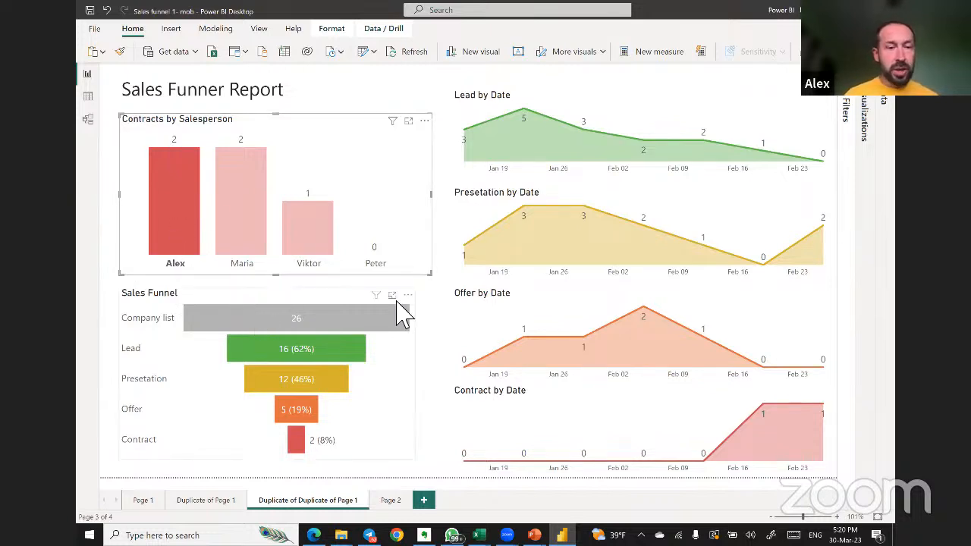
click(393, 295)
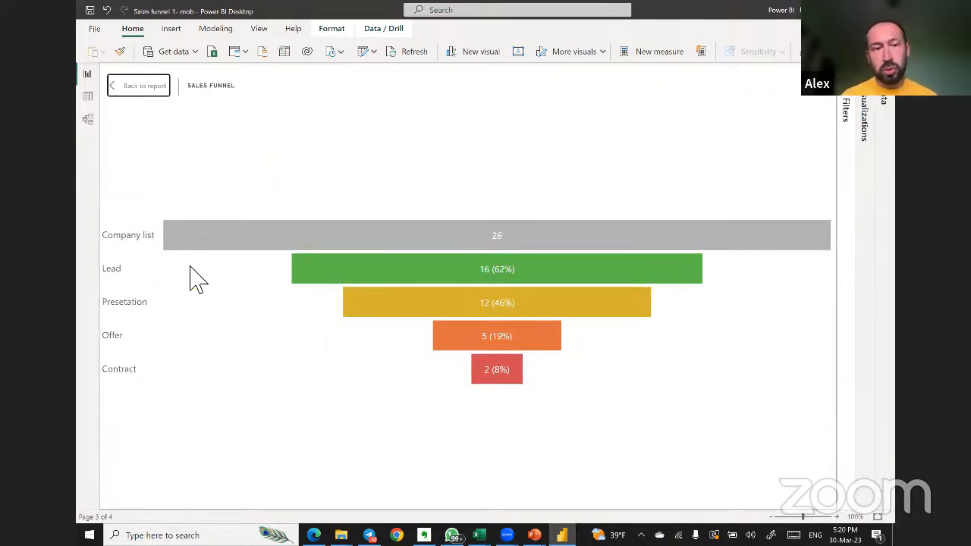
click(119, 86)
Alternate the Contracts by Salesperson filter between the second and first salespeople to compare their sales funnels.
click(252, 235)
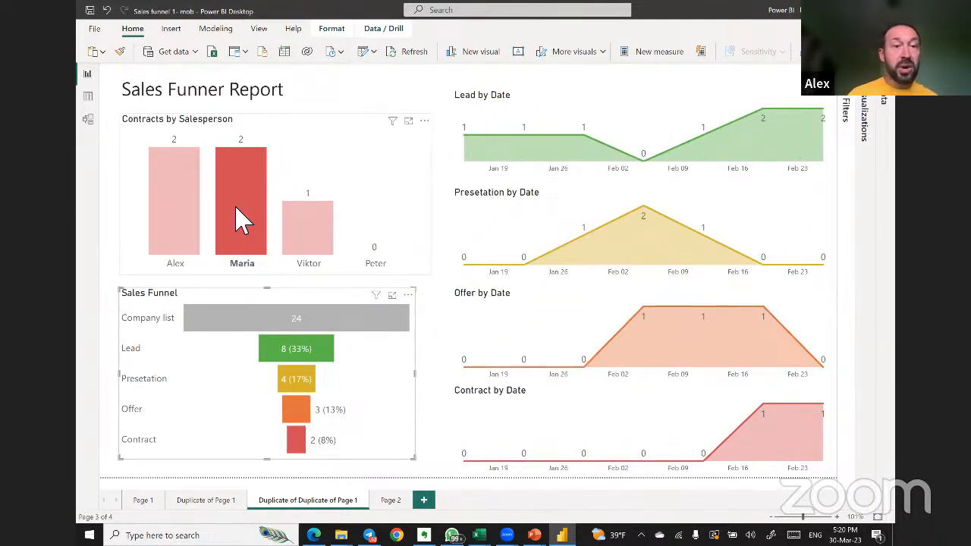
click(170, 226)
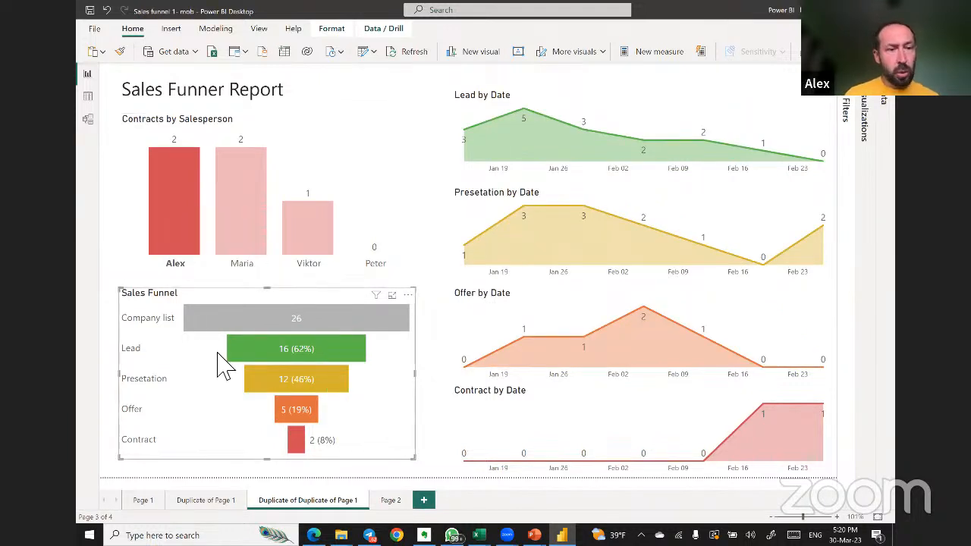
click(235, 239)
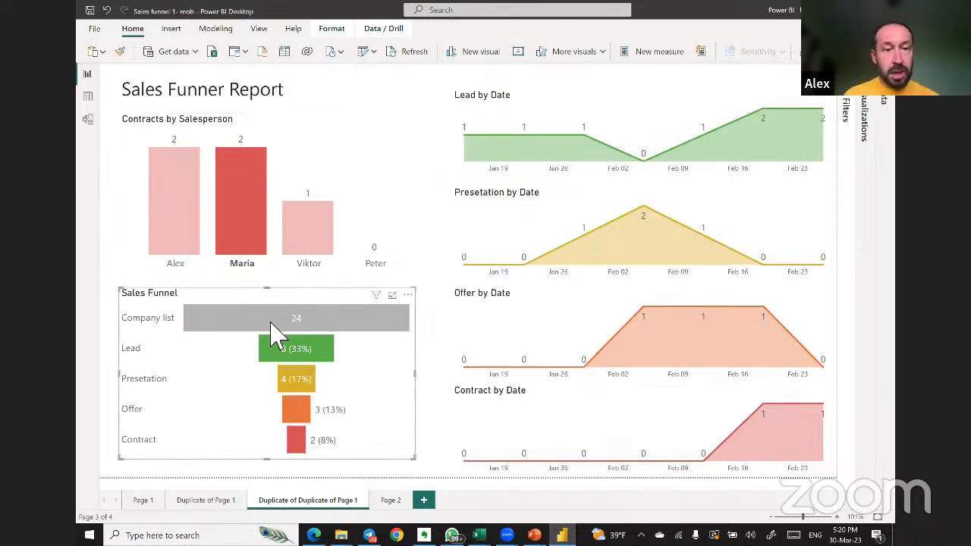
mouse_move(317, 349)
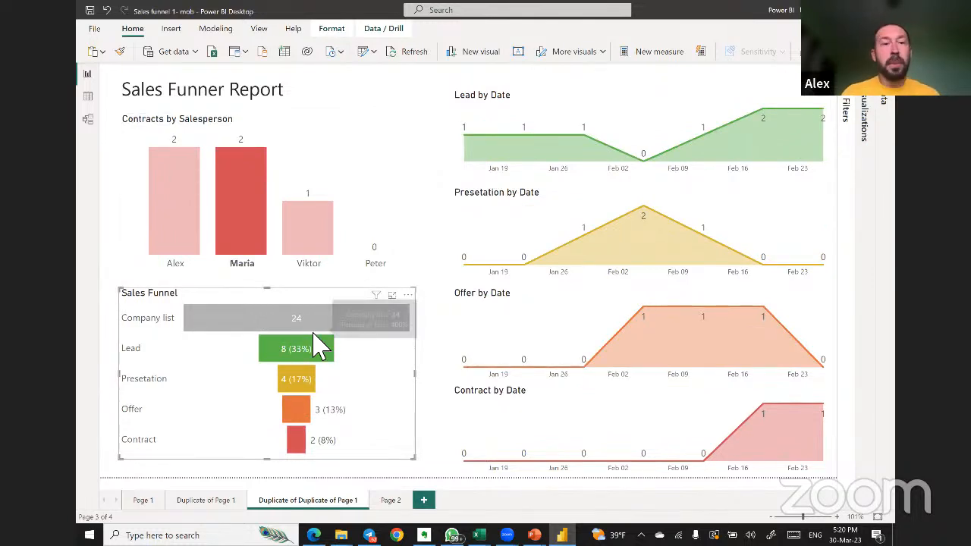
View the Sales Funnel in focus mode, highlight its Company list and Lead stages, and return to the report.
click(392, 296)
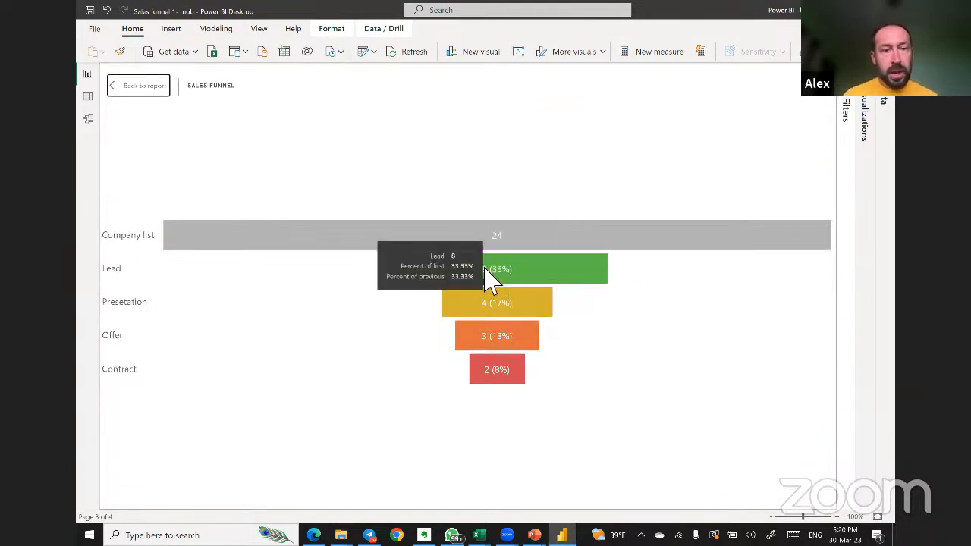
click(416, 236)
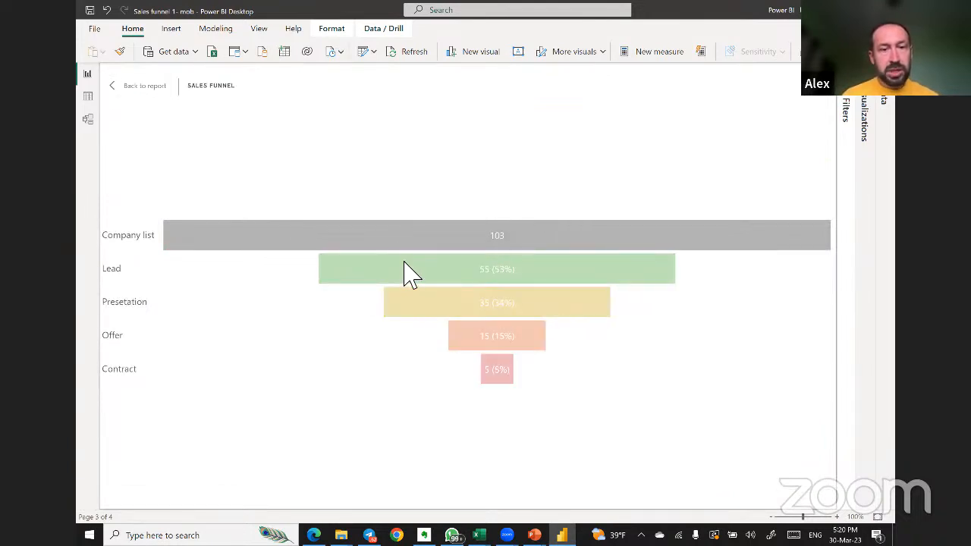
click(406, 269)
click(132, 86)
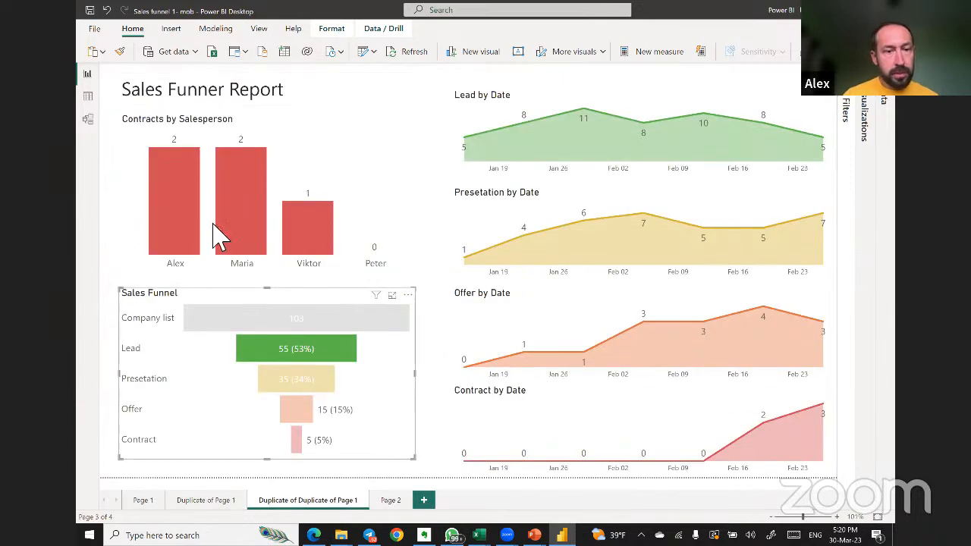
Filter the report by the second salesperson and inspect the Company list and Lead stage details in the Sales Funnel.
click(243, 223)
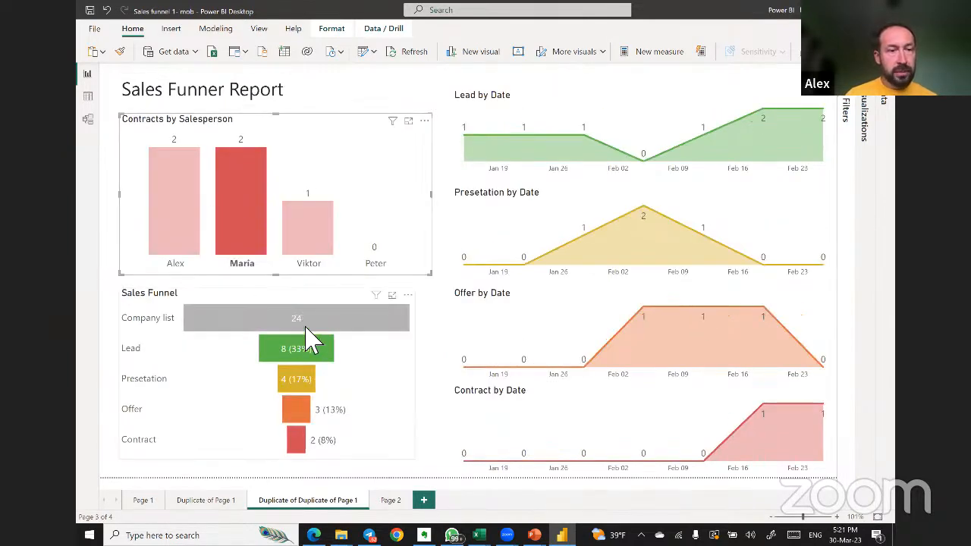
mouse_move(274, 327)
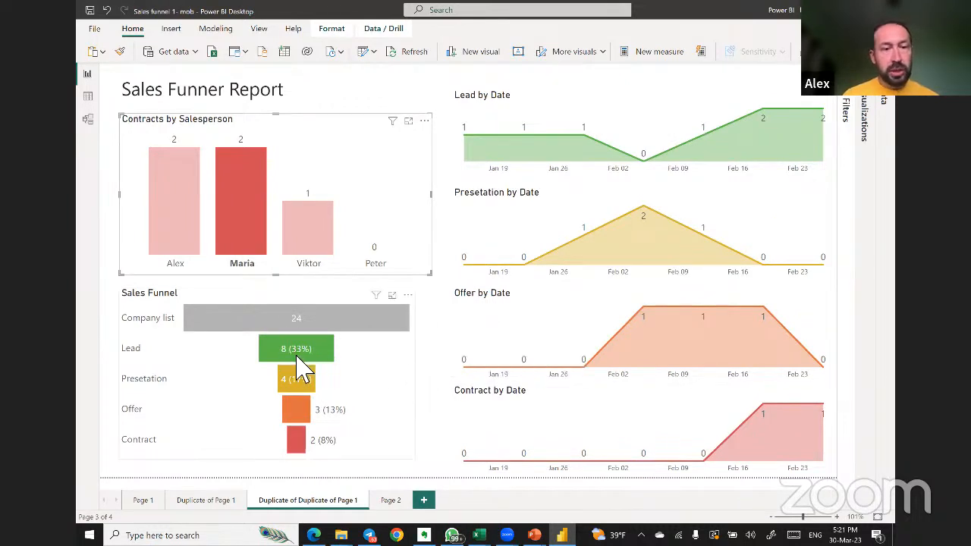
mouse_move(296, 352)
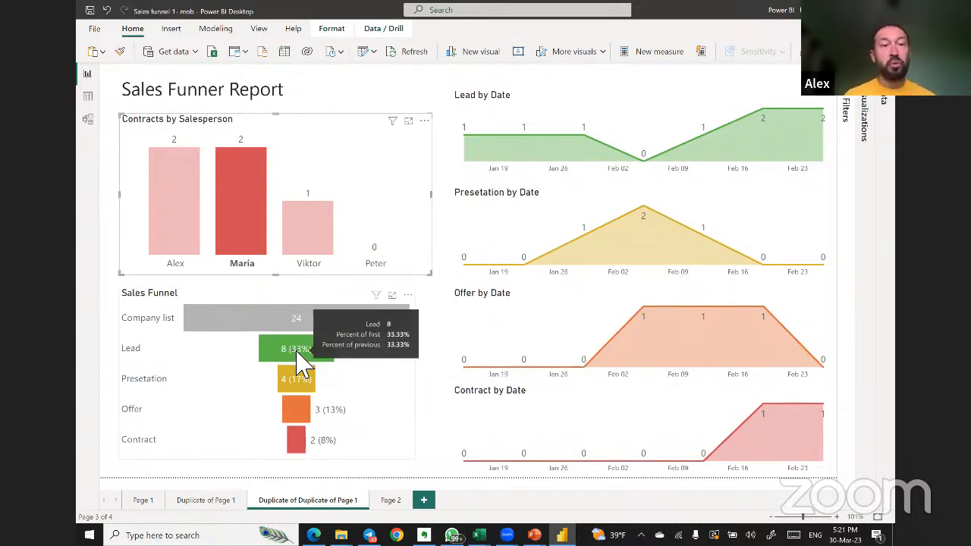
Compare the first salesperson's funnel with the second's, and inspect the second's Presetation, Offer and Contract conversion details.
click(164, 239)
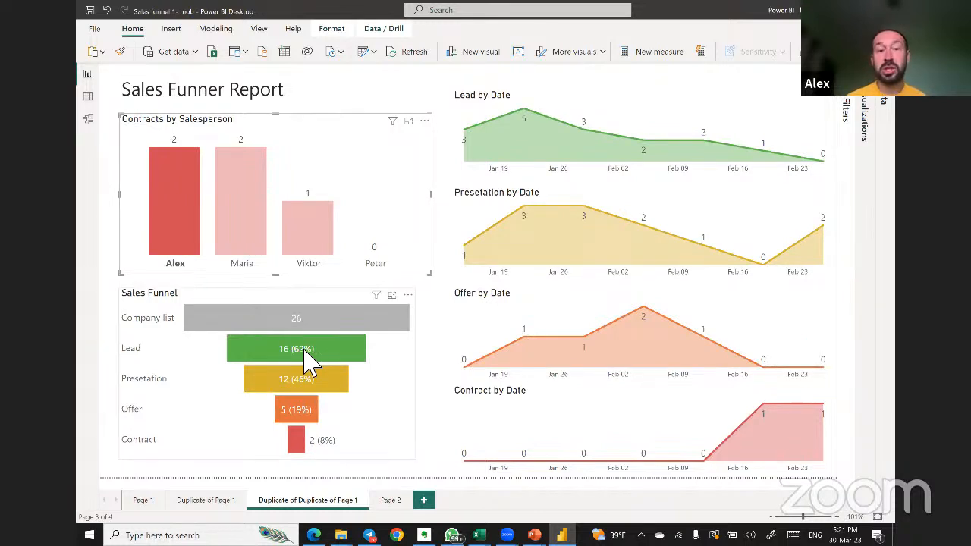
click(246, 258)
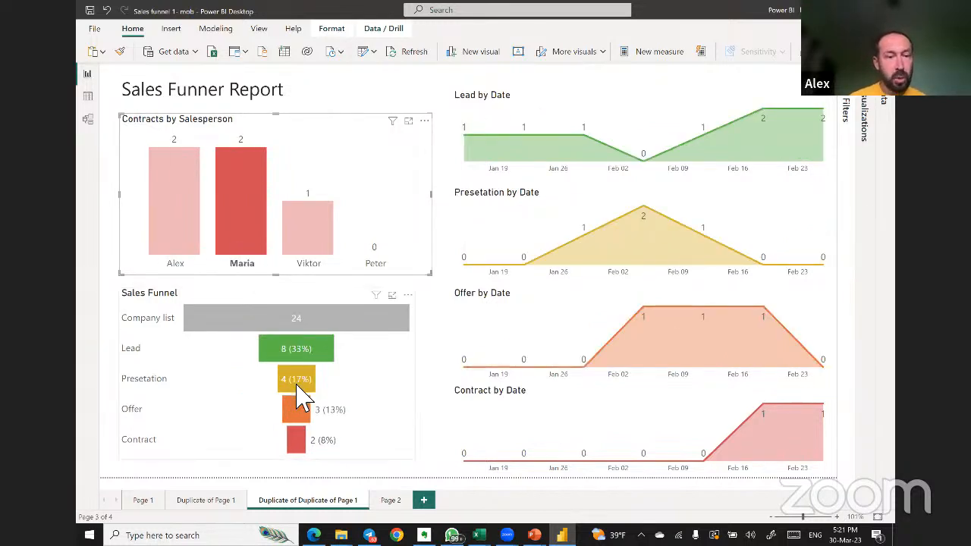
mouse_move(296, 377)
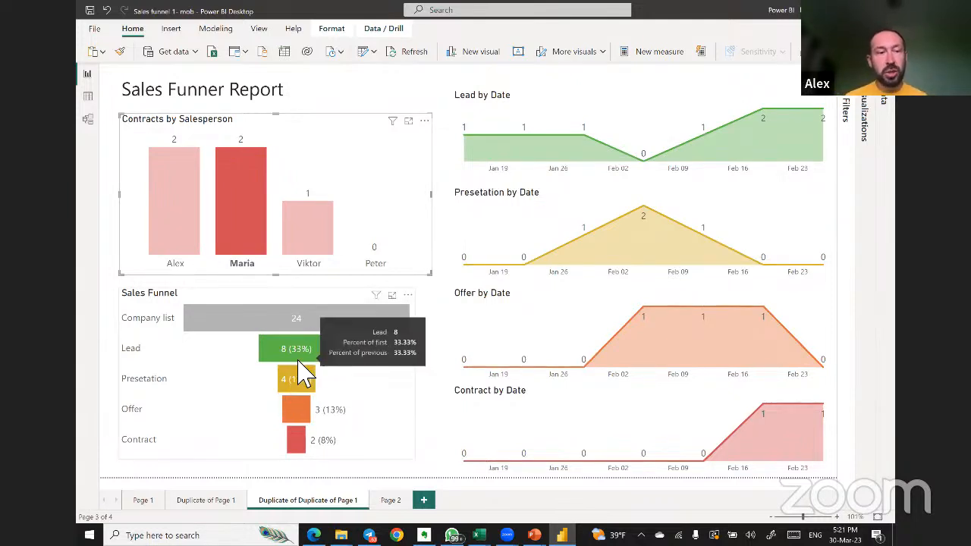
mouse_move(299, 394)
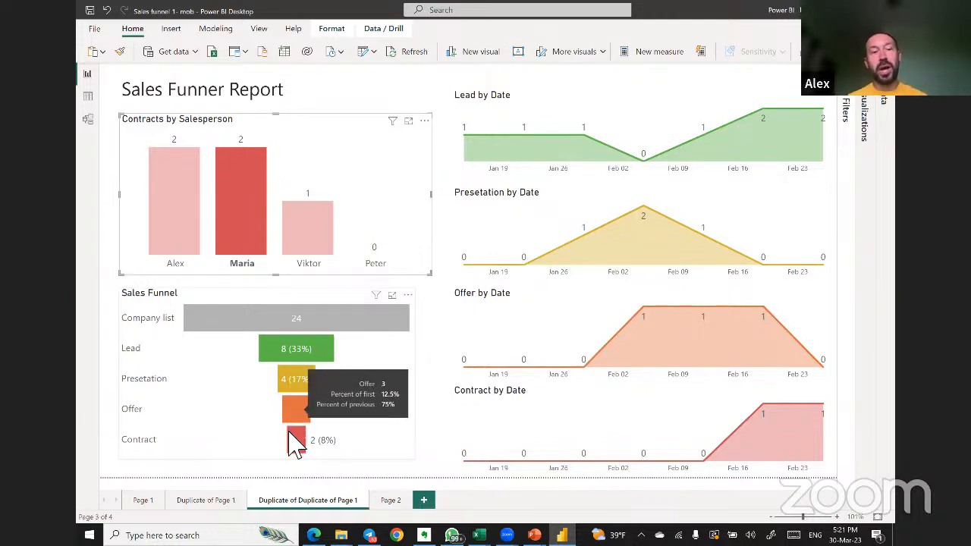
mouse_move(296, 447)
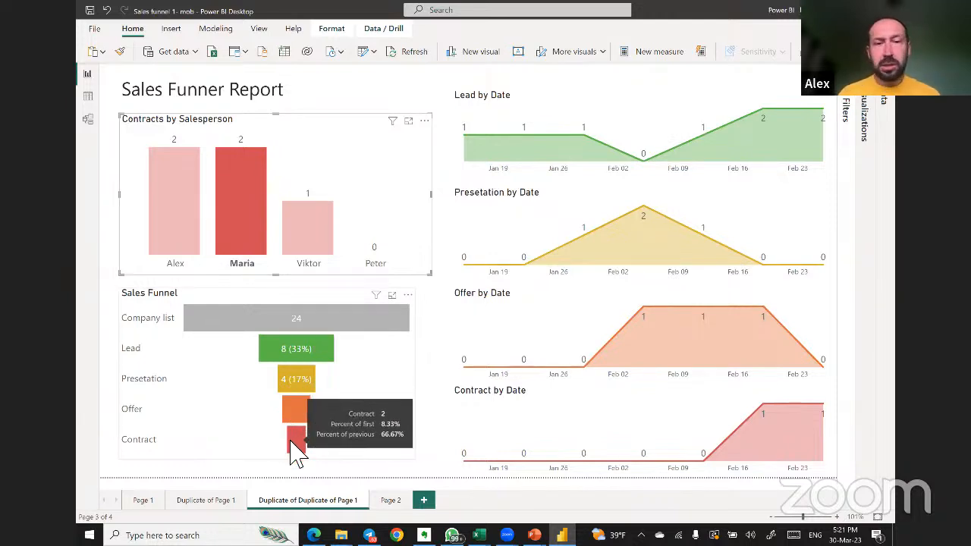
Compare the first and second salespeople's funnels again, and filter the report by the third salesperson to examine the Offer stage.
click(172, 243)
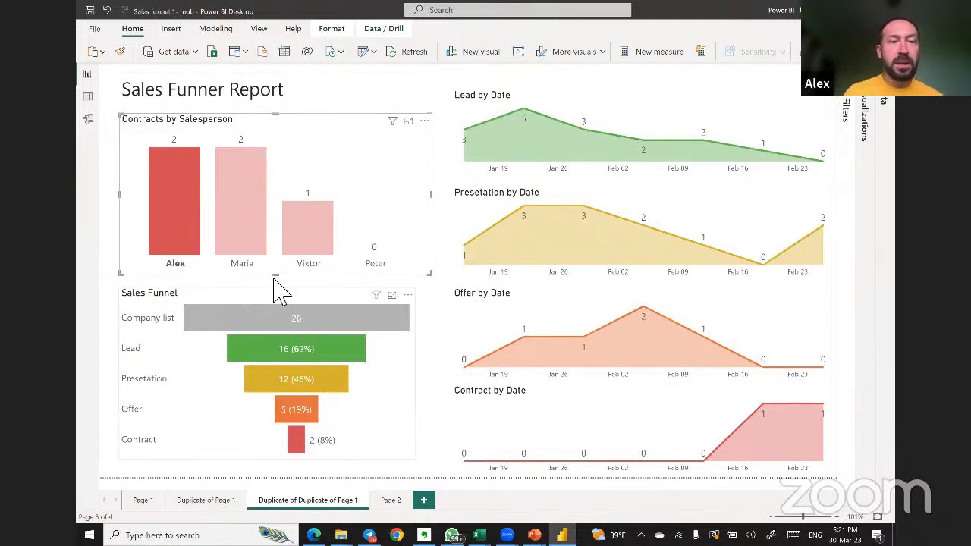
click(243, 227)
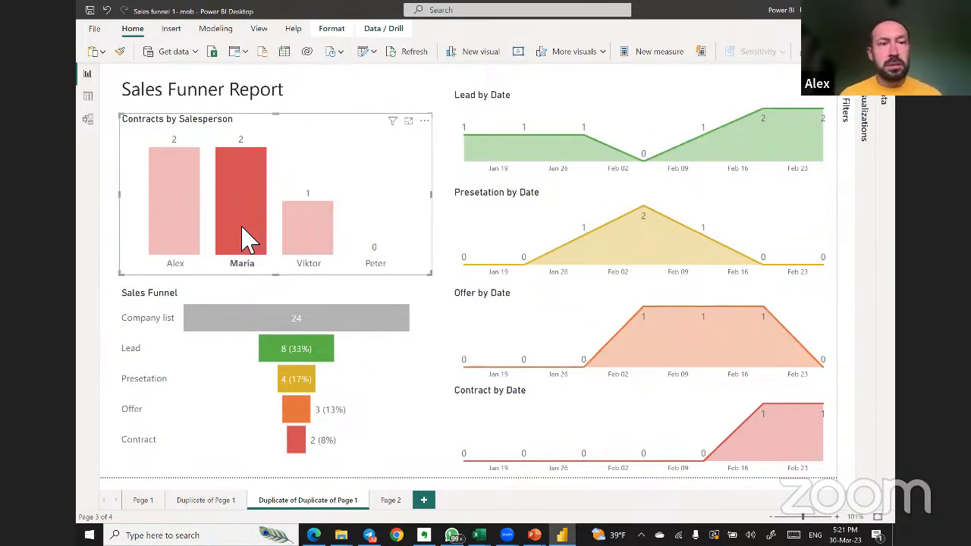
mouse_move(237, 226)
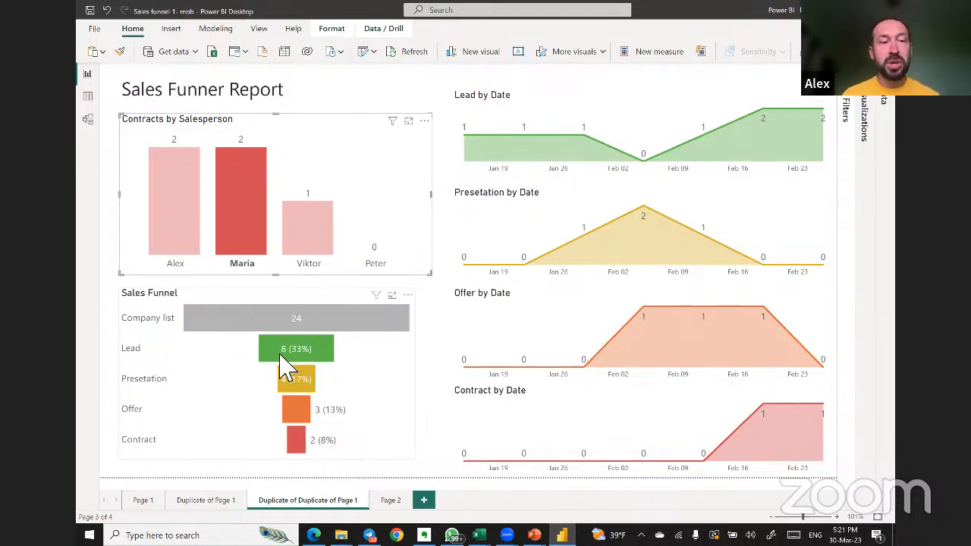
click(174, 243)
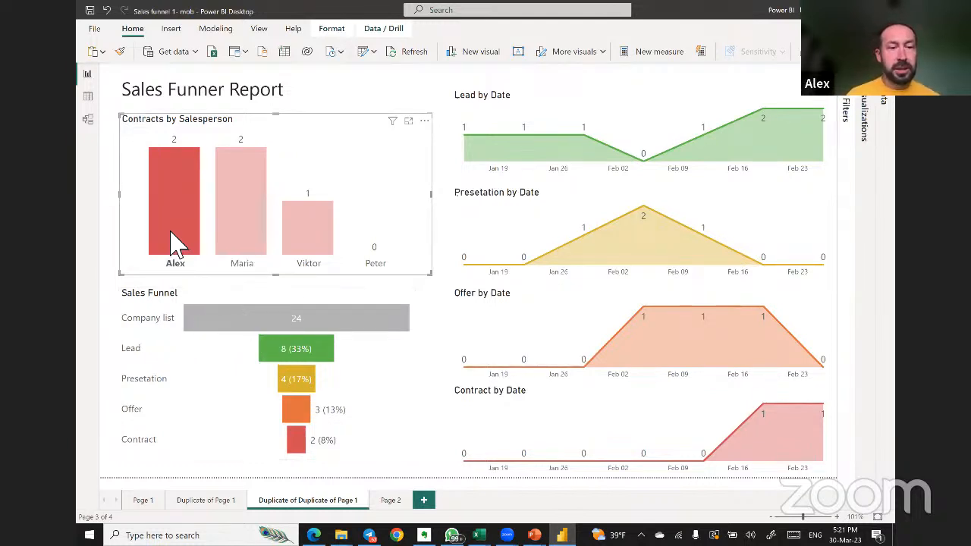
click(320, 253)
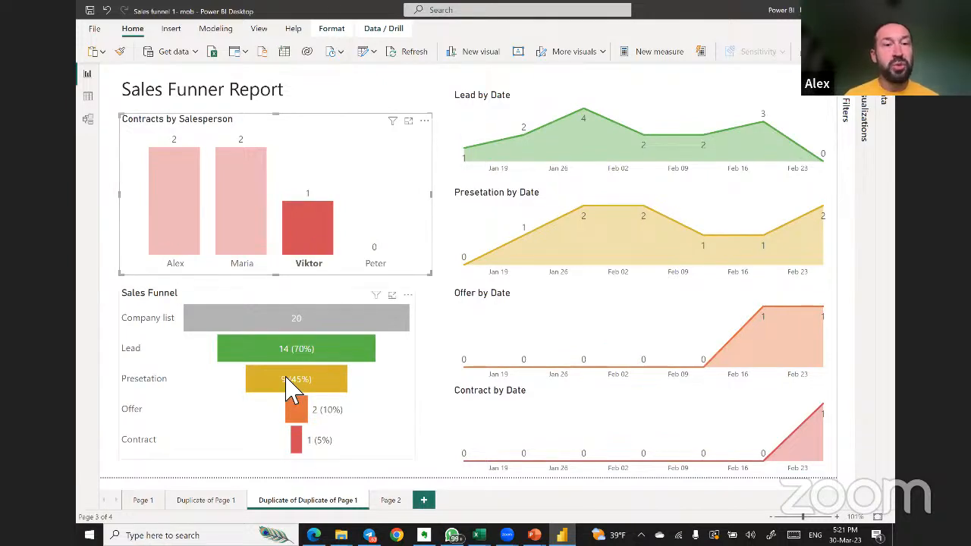
mouse_move(294, 416)
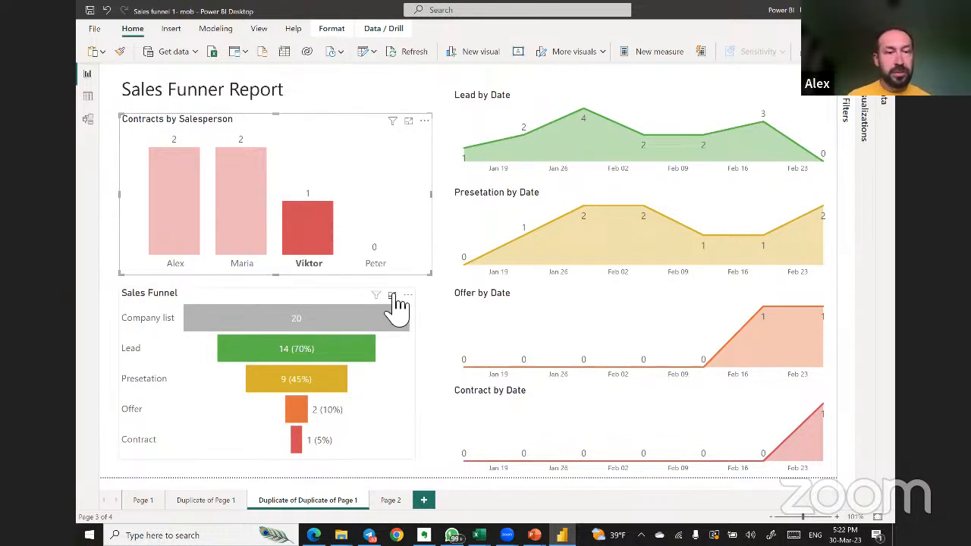
Examine the third salesperson's Sales Funnel stages in focus mode and return to the report.
click(391, 295)
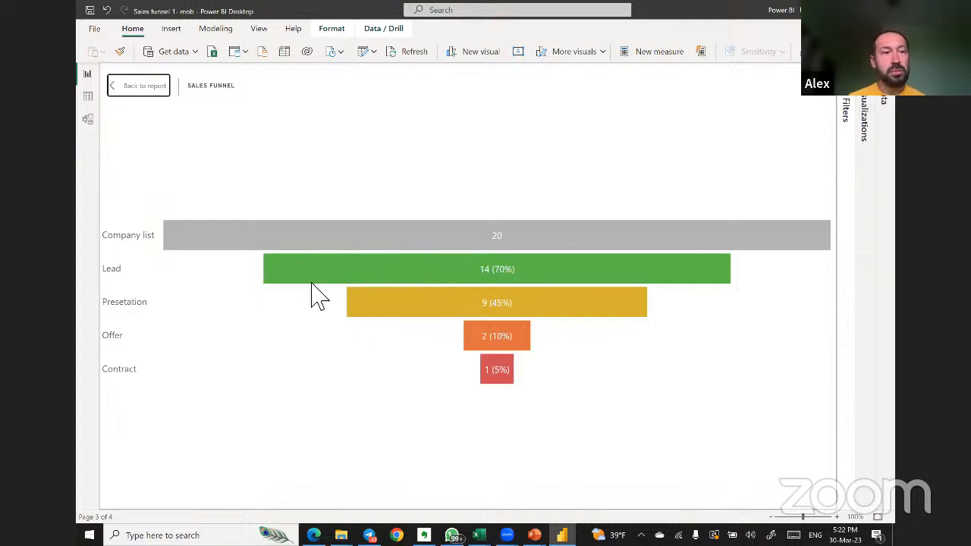
mouse_move(506, 282)
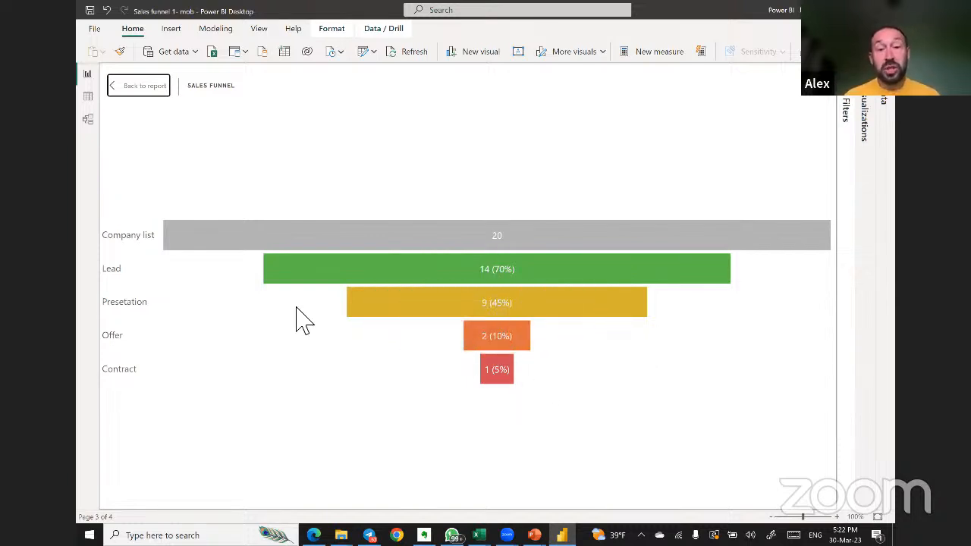
click(115, 91)
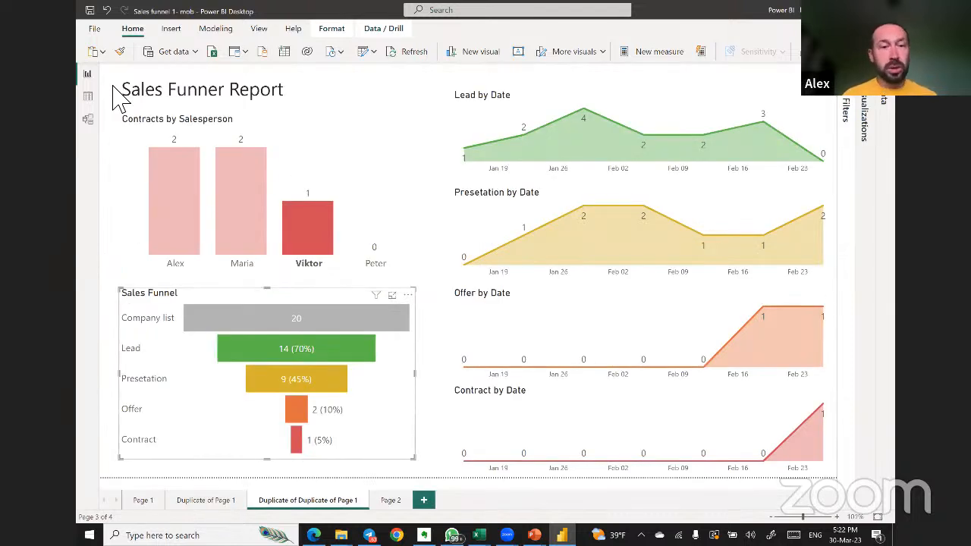
Filter the report by the fourth salesperson and examine the Lead by Date and Presetation by Date charts.
click(379, 263)
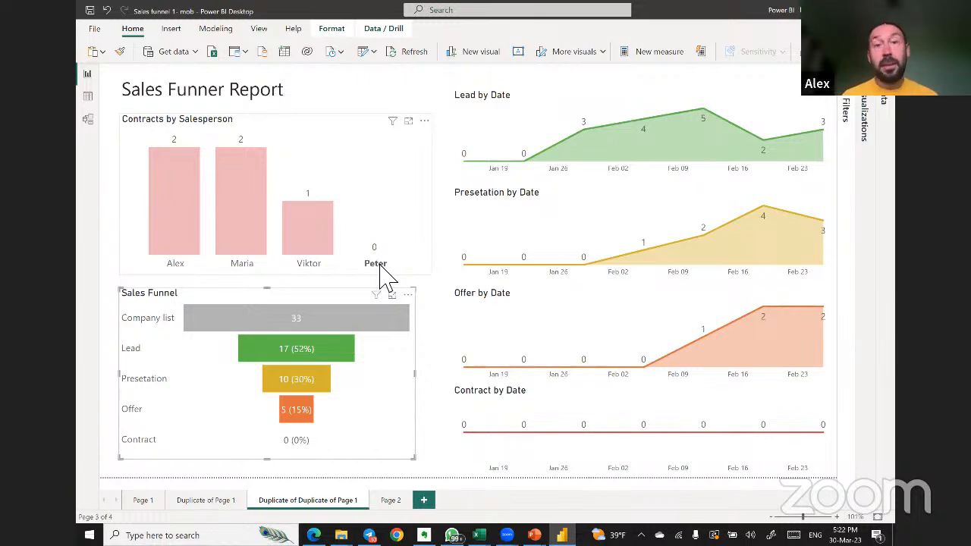
click(727, 113)
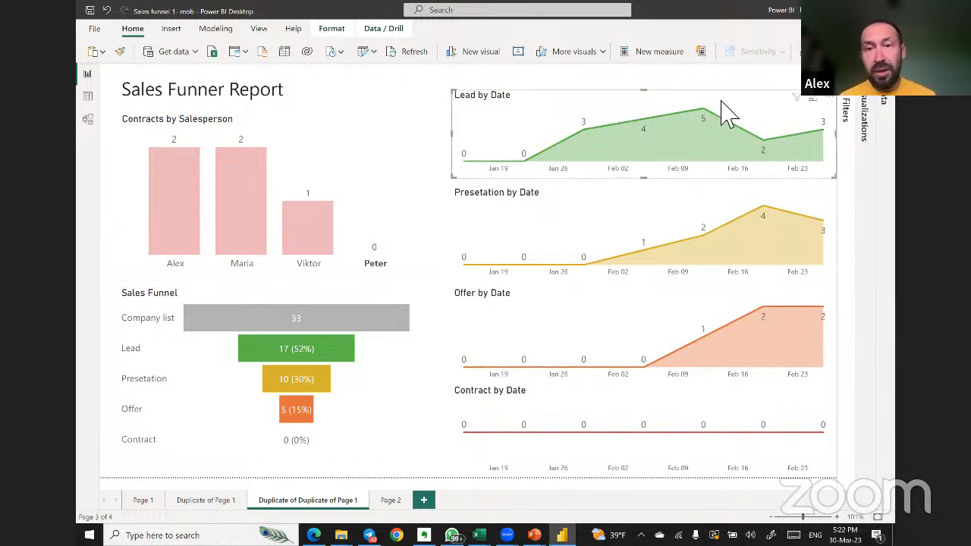
click(686, 216)
click(372, 267)
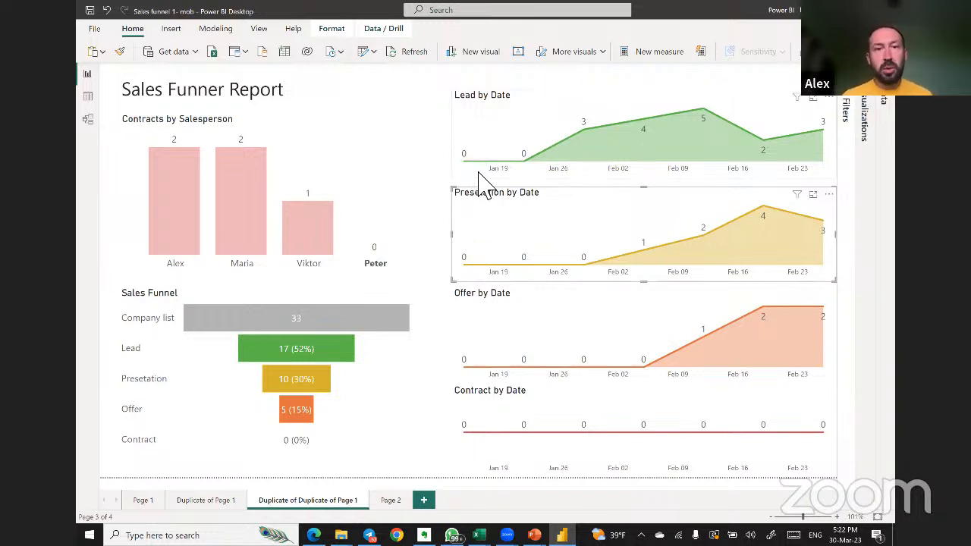
Set the page's Date - Month filter to include all months and collapse the filter settings.
click(849, 106)
click(796, 256)
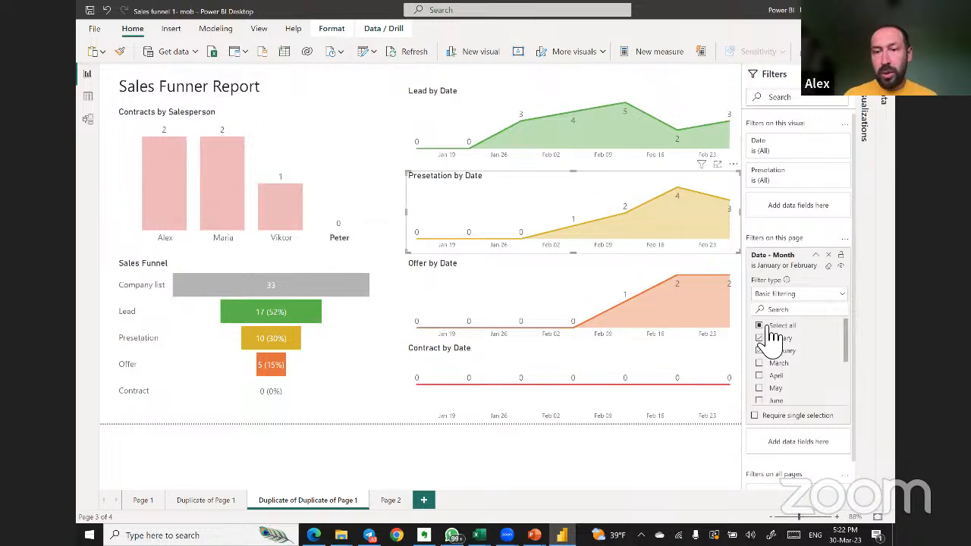
click(764, 322)
click(855, 100)
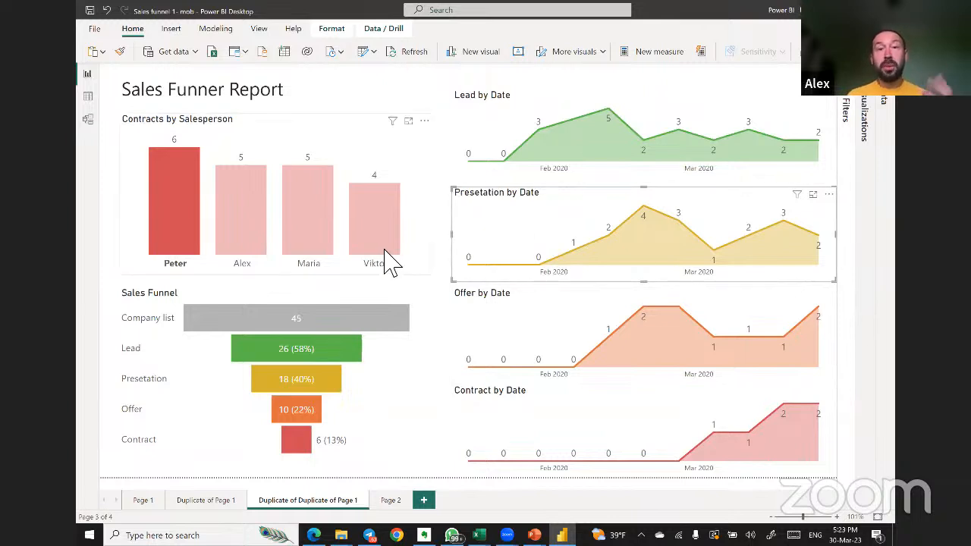
Inspect the top salesperson's results, filter by the second, and examine the Lead stage for the third and fourth salespeople combined.
mouse_move(363, 256)
mouse_move(159, 227)
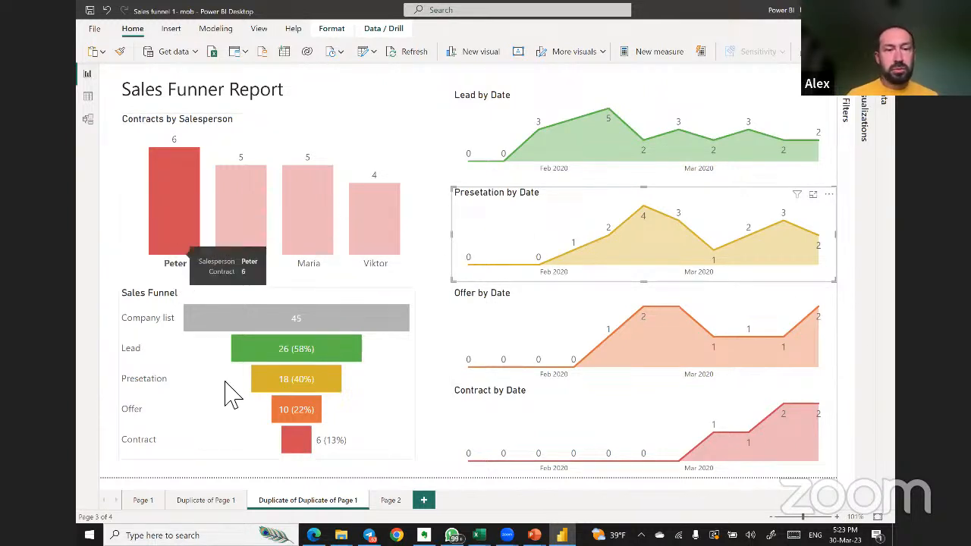
mouse_move(291, 444)
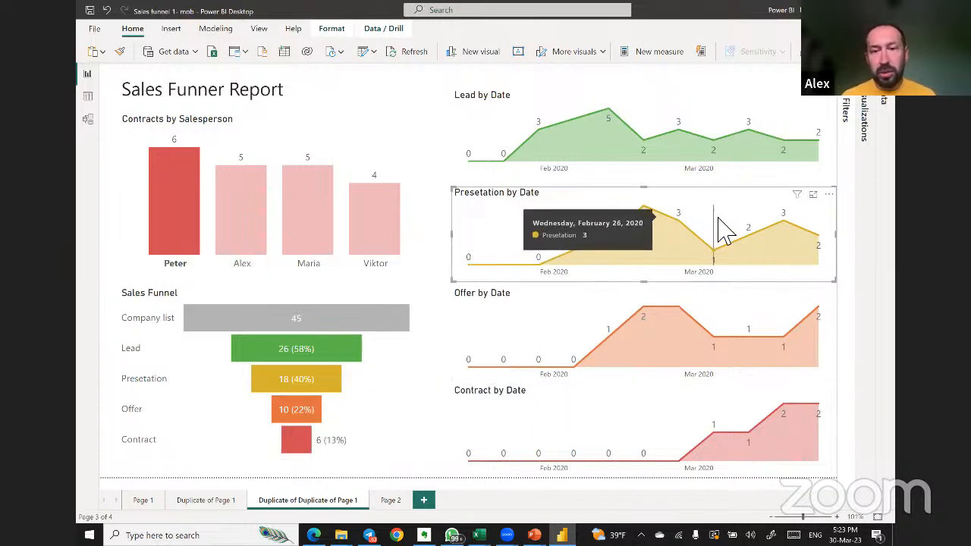
click(236, 249)
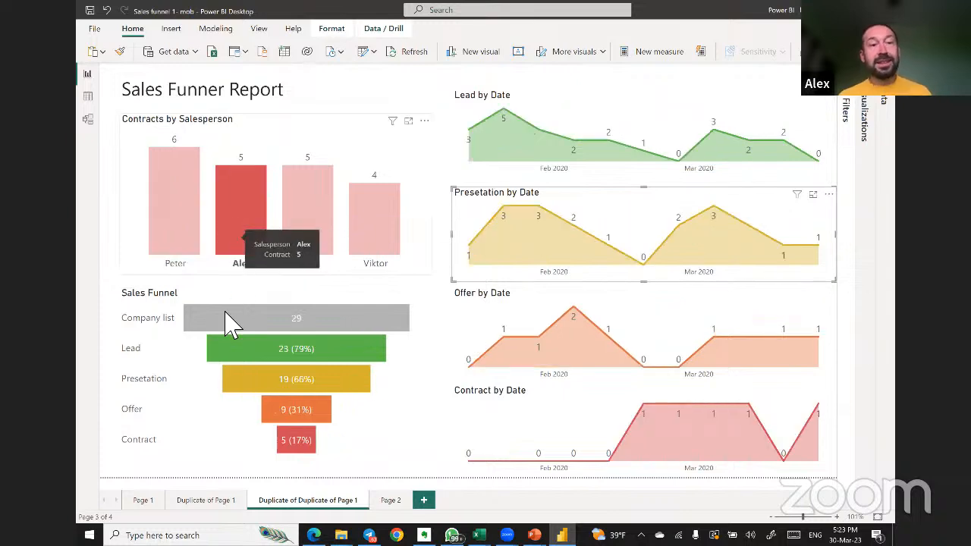
click(323, 237)
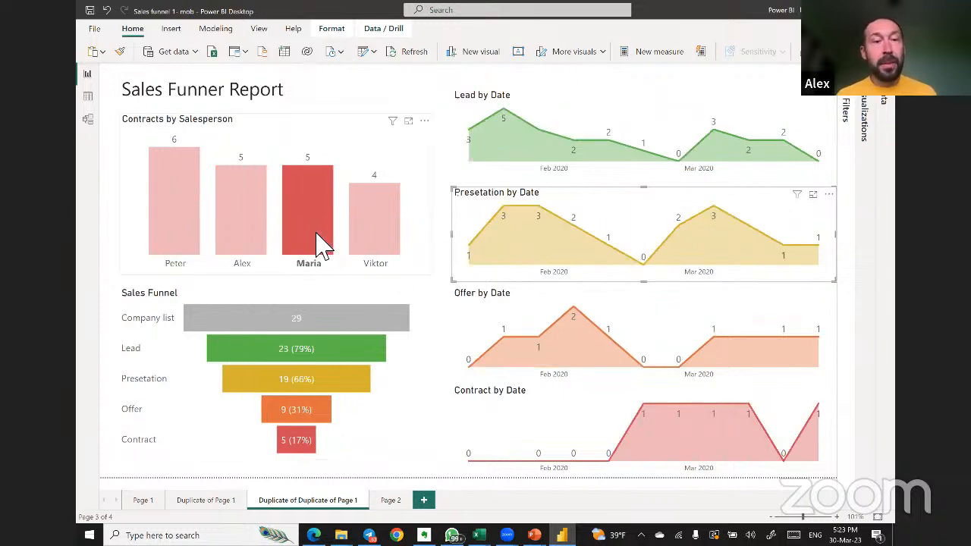
ctrl+click(373, 242)
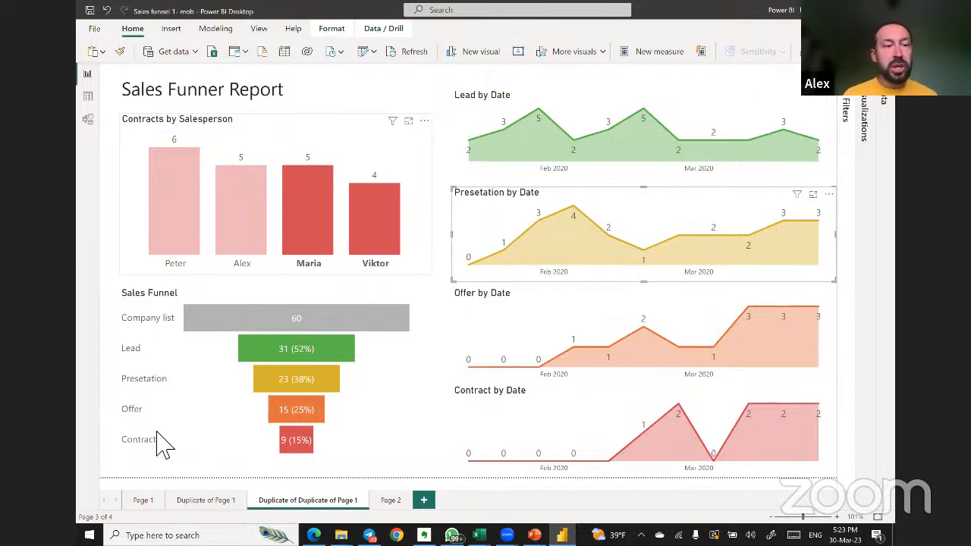
mouse_move(262, 353)
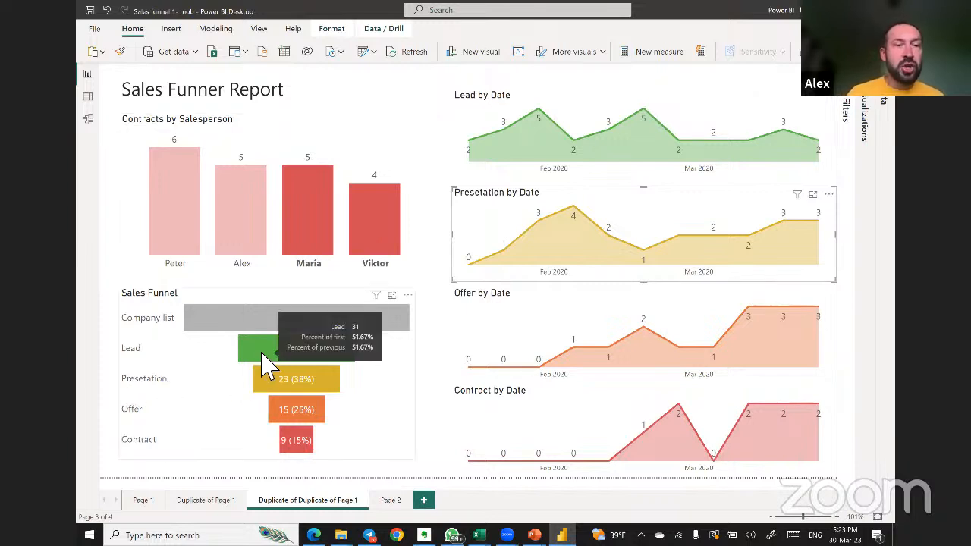
Filter by the third salesperson alone, inspect the Presetation stage, compare with the fourth salesperson, and clear the filter.
click(317, 240)
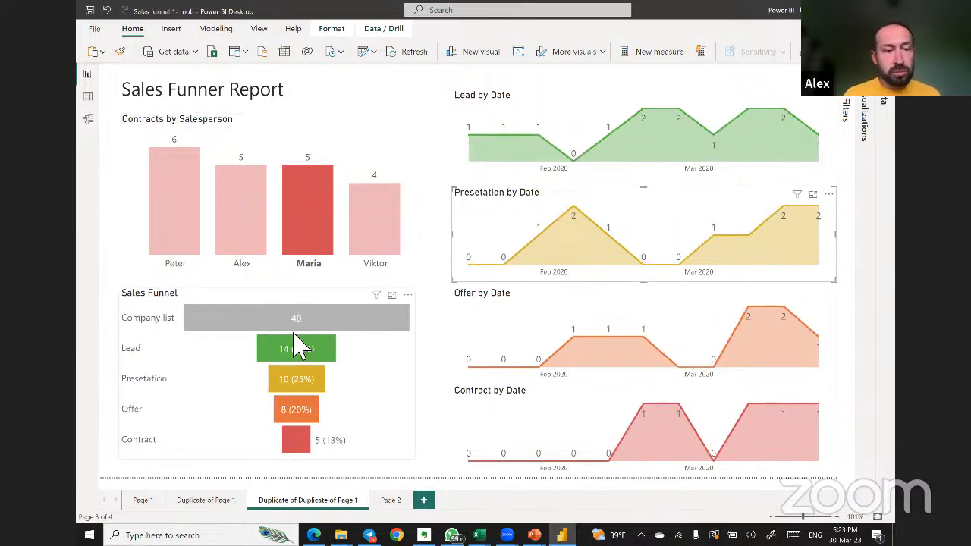
mouse_move(291, 397)
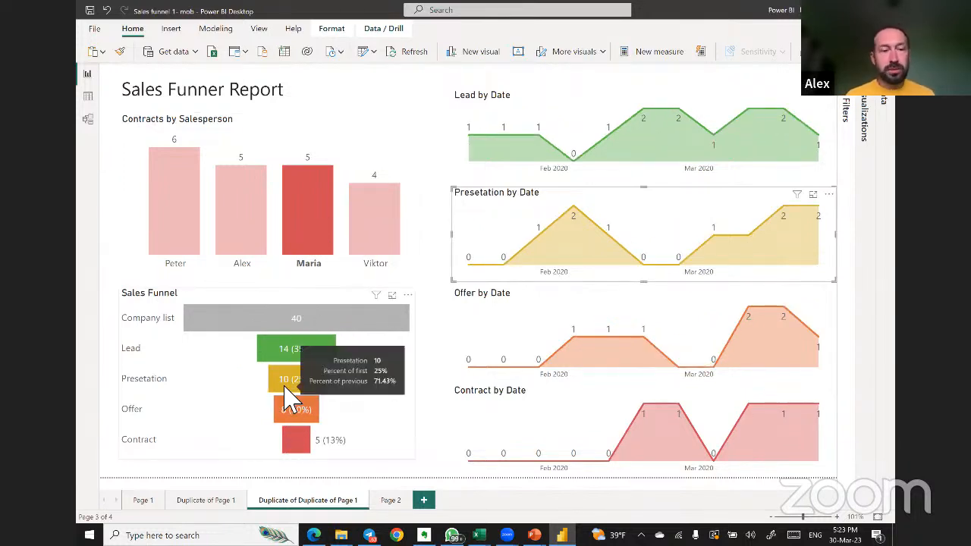
mouse_move(370, 247)
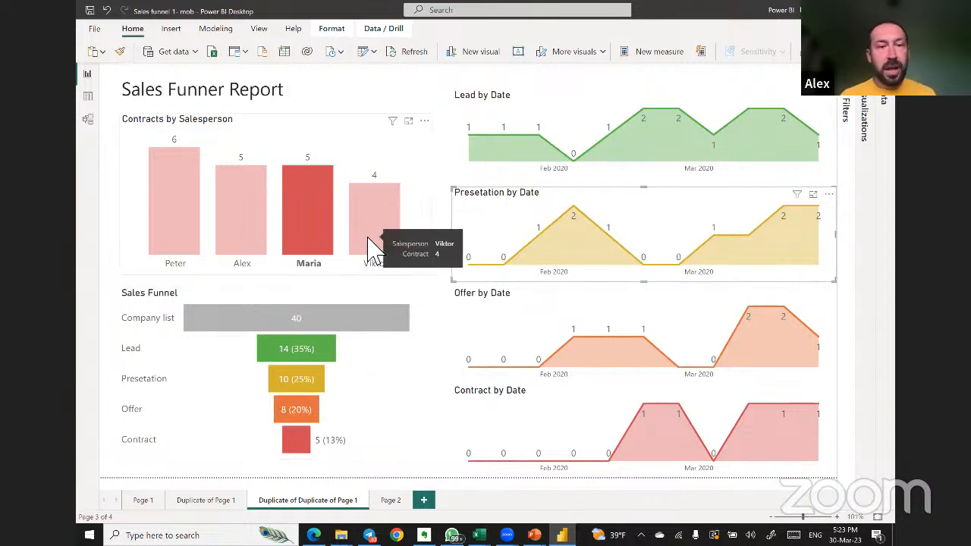
click(370, 247)
click(324, 233)
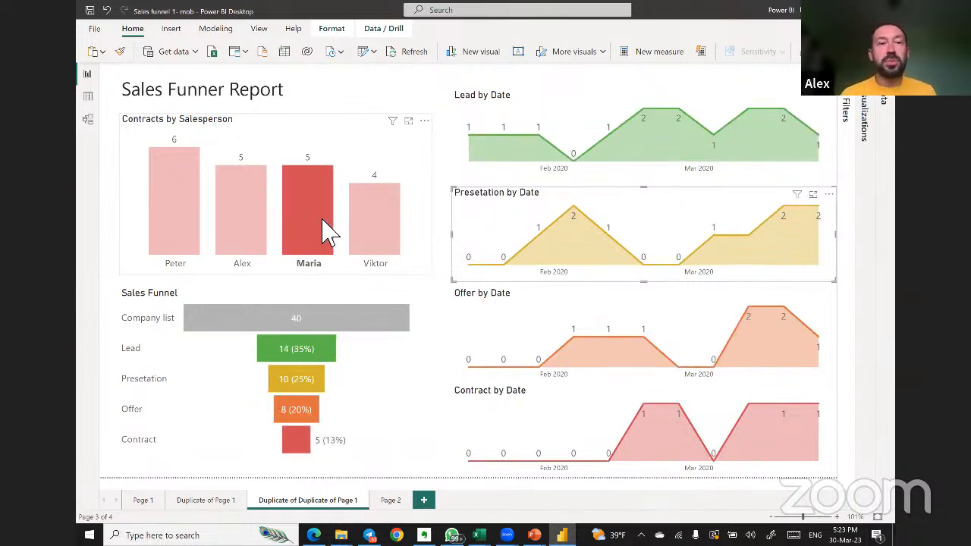
click(324, 233)
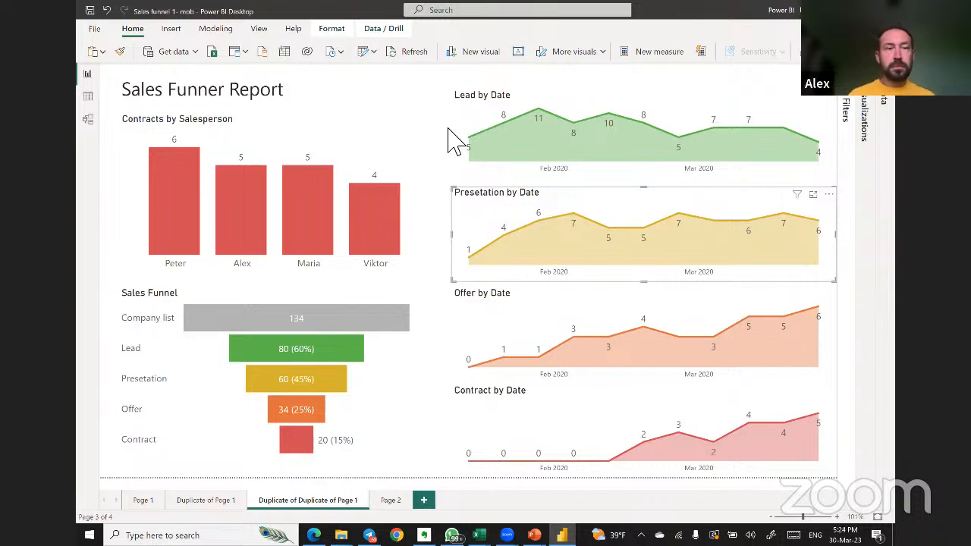
In a new blank Power BI report, dismiss the start screen and connect to the Excel workbook sales funnel.xlsx.
click(446, 245)
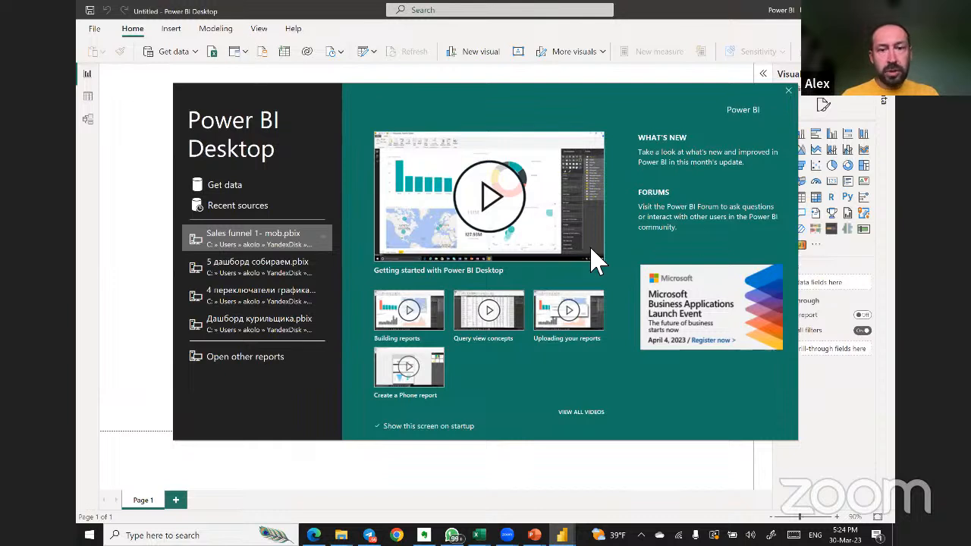
click(792, 94)
click(262, 258)
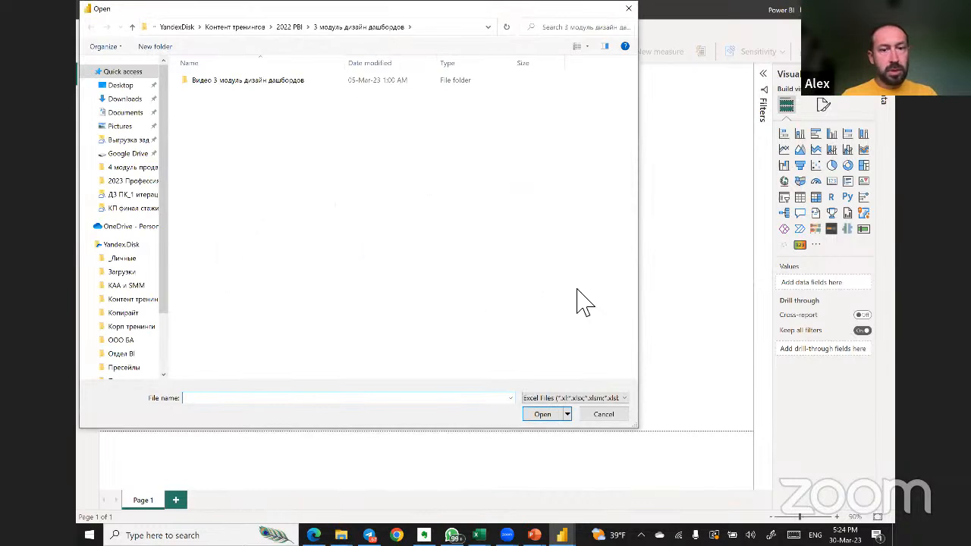
click(605, 416)
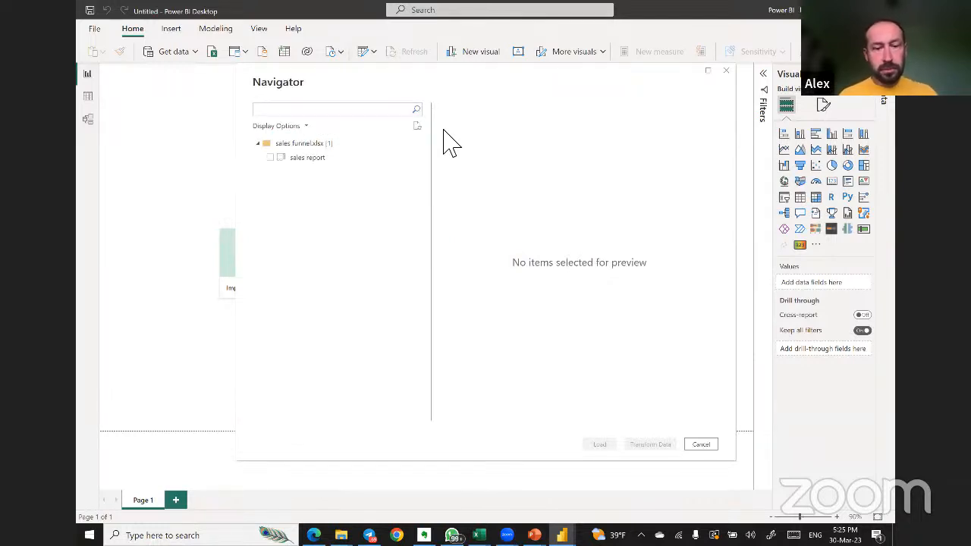
Switch to the sales funnel workbook in Excel and review its Date, Salesperson, Company list, Lead, Presetation, Offer and Contract columns.
mouse_move(479, 535)
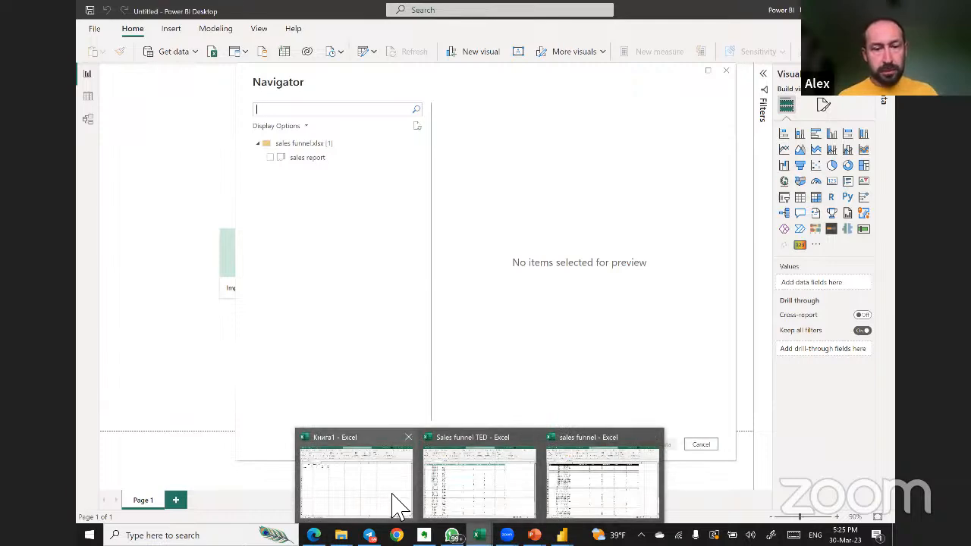
click(581, 507)
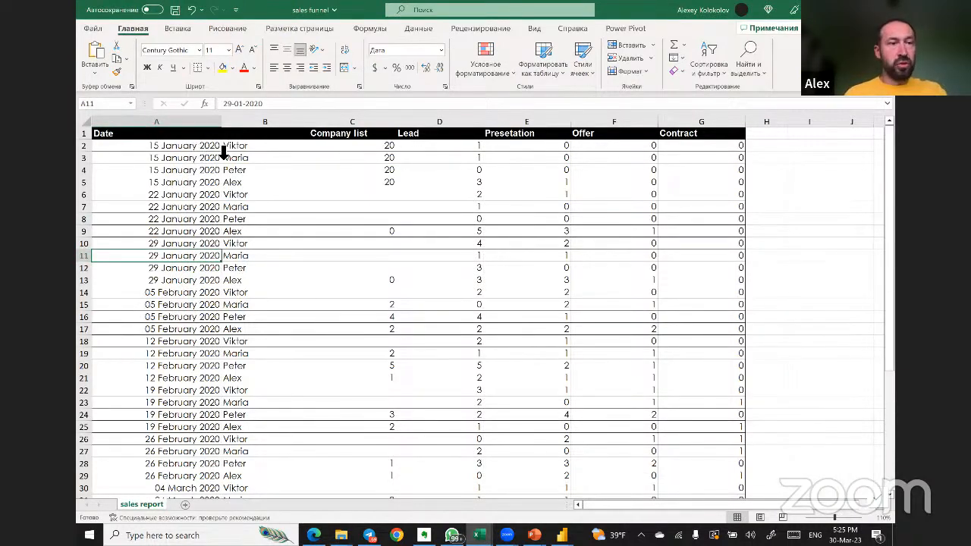
click(188, 125)
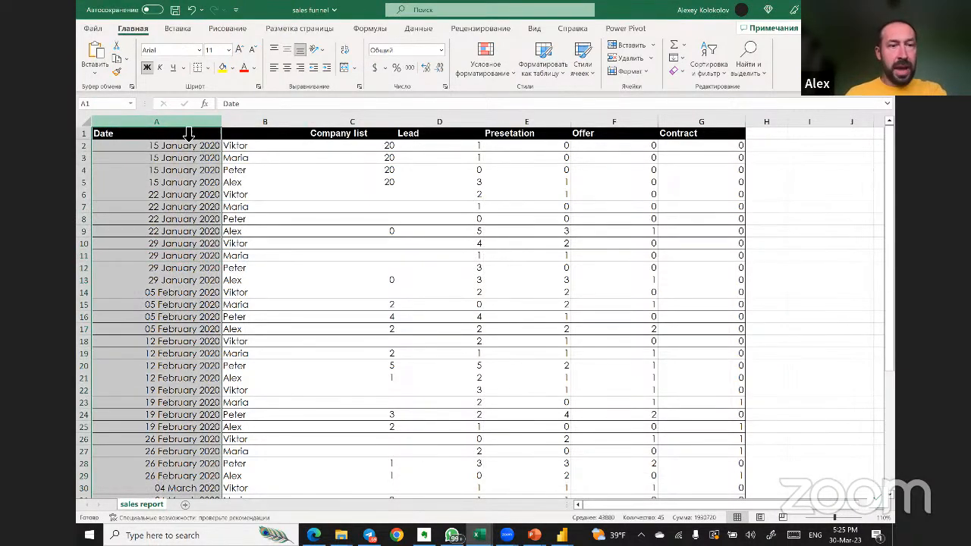
click(264, 124)
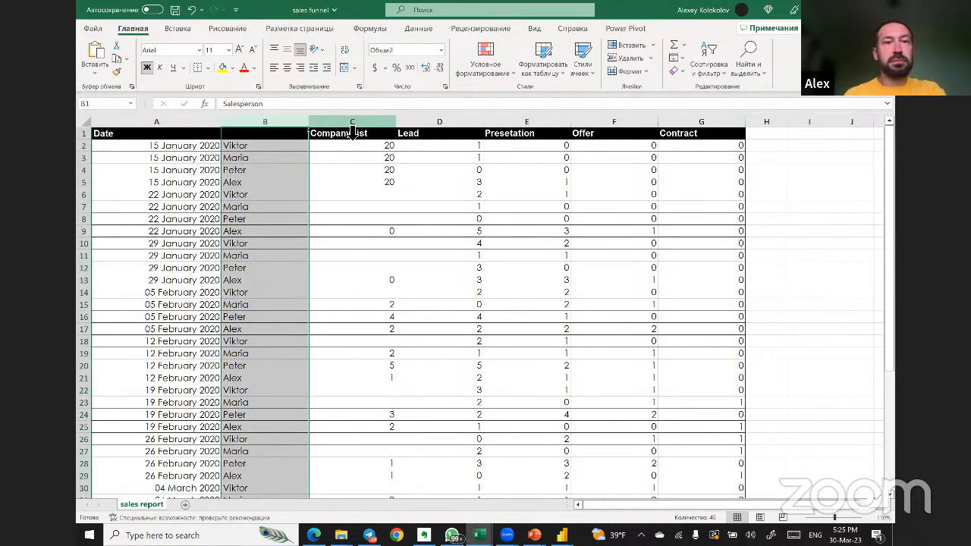
click(351, 134)
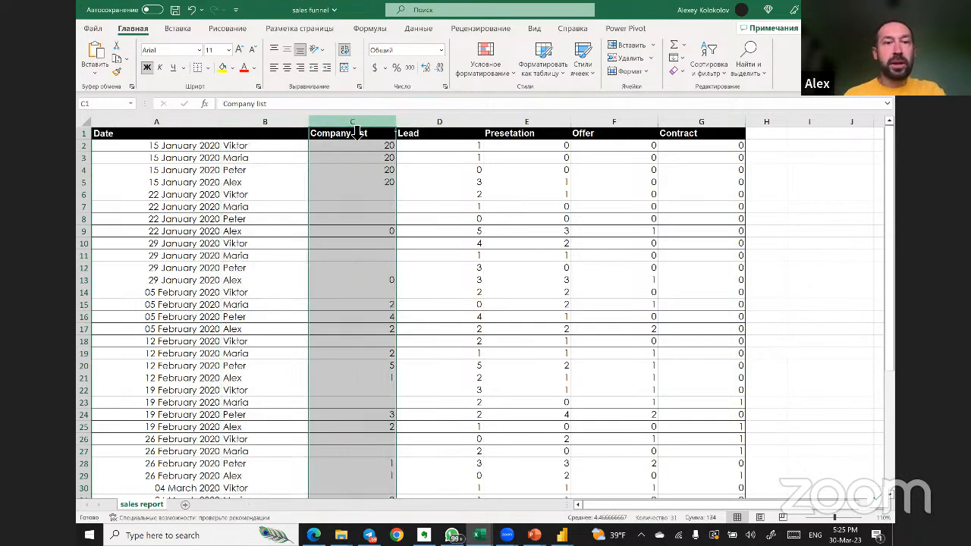
click(453, 134)
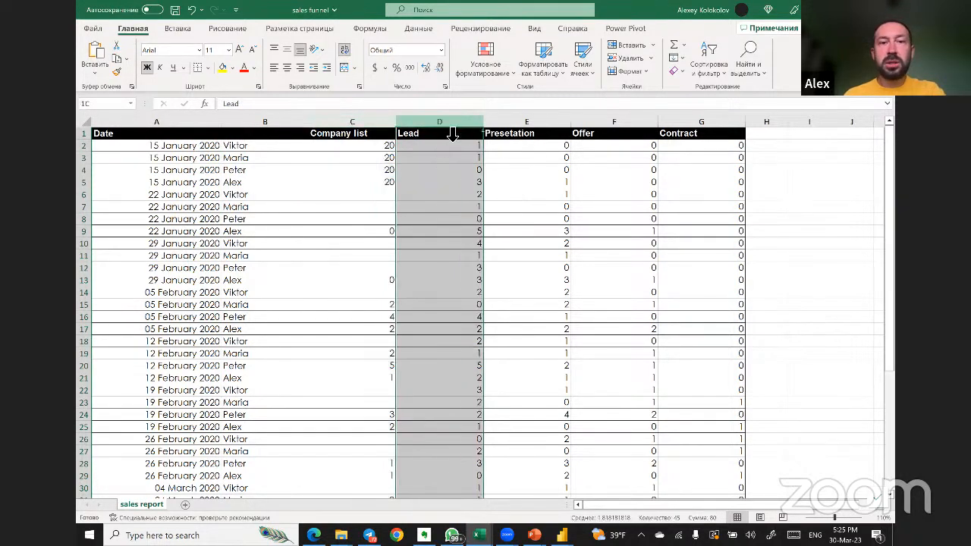
click(530, 133)
click(596, 133)
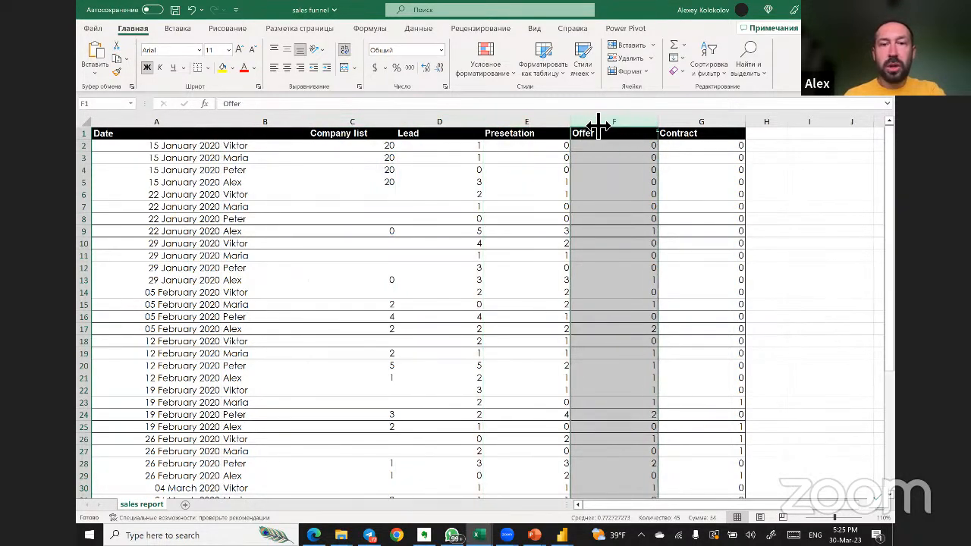
click(671, 134)
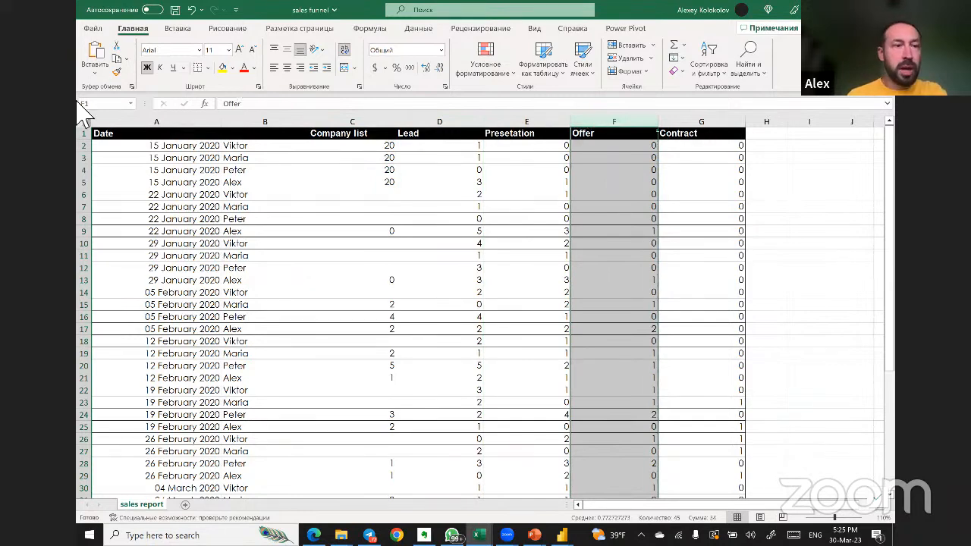
Highlight rows 2 to 6 one by one to examine the dated records of each salesperson.
click(85, 146)
click(86, 158)
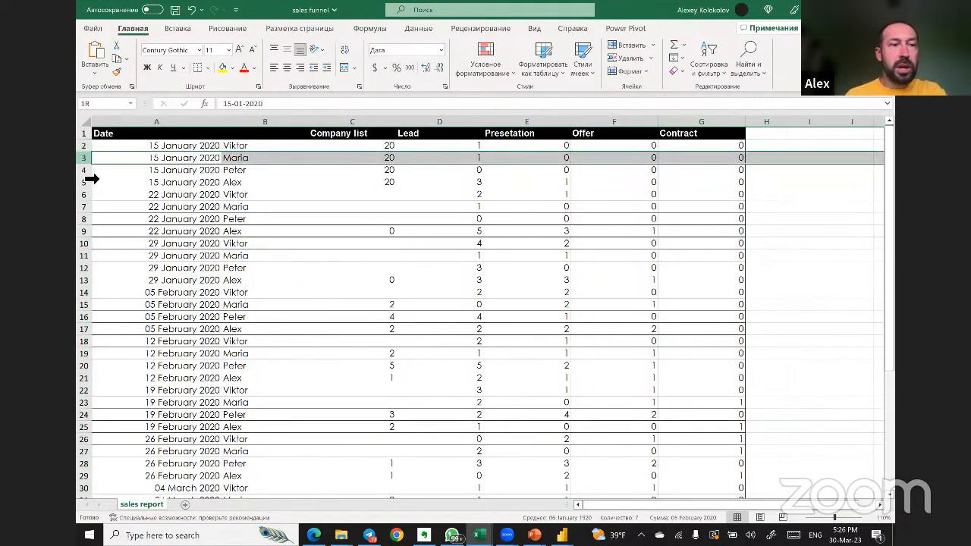
click(86, 170)
click(85, 182)
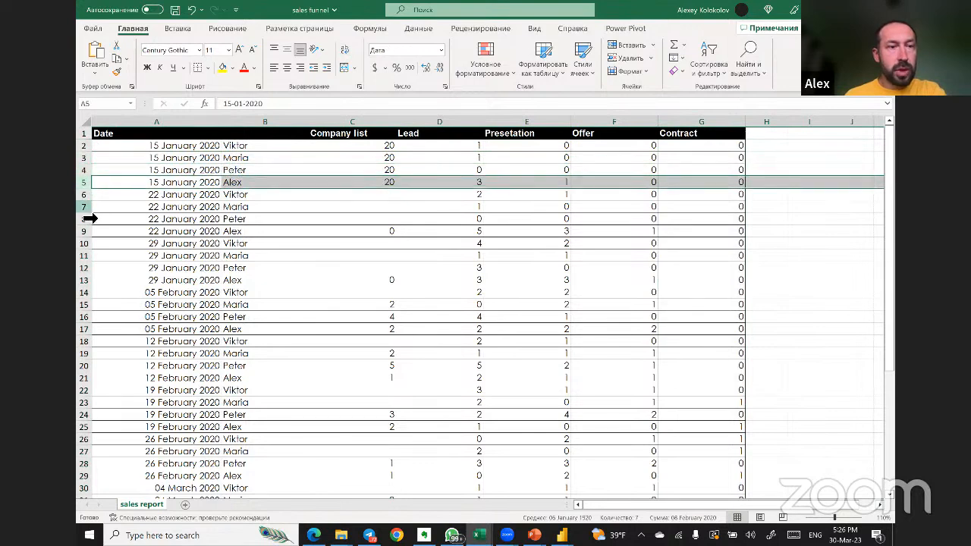
click(85, 194)
Examine the salesperson and funnel stage values across row 5, and highlight the Company list column.
click(257, 157)
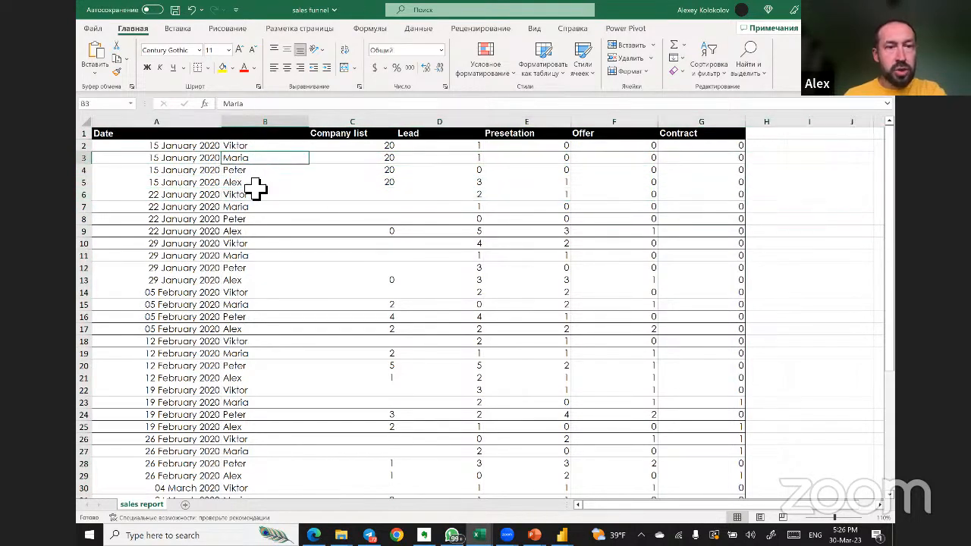
click(255, 184)
click(390, 183)
click(472, 190)
click(584, 184)
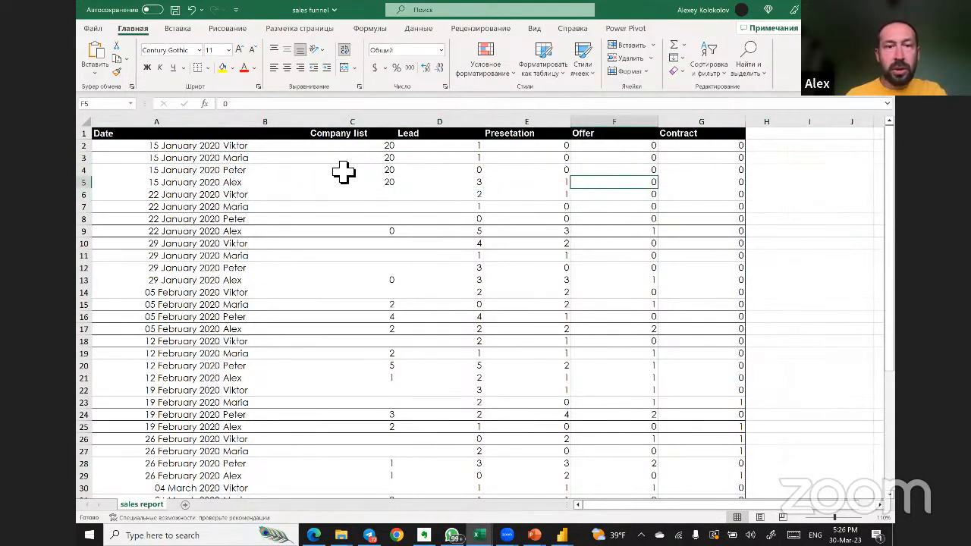
click(349, 122)
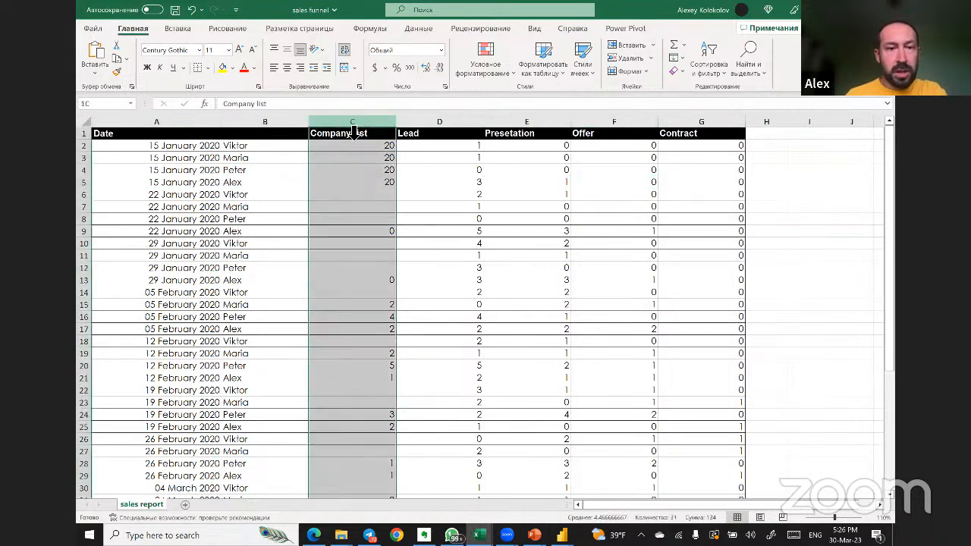
Examine the first four Company list values in cells C2 to C5 and the 05 February record in row 17.
click(341, 244)
drag(336, 147, 347, 188)
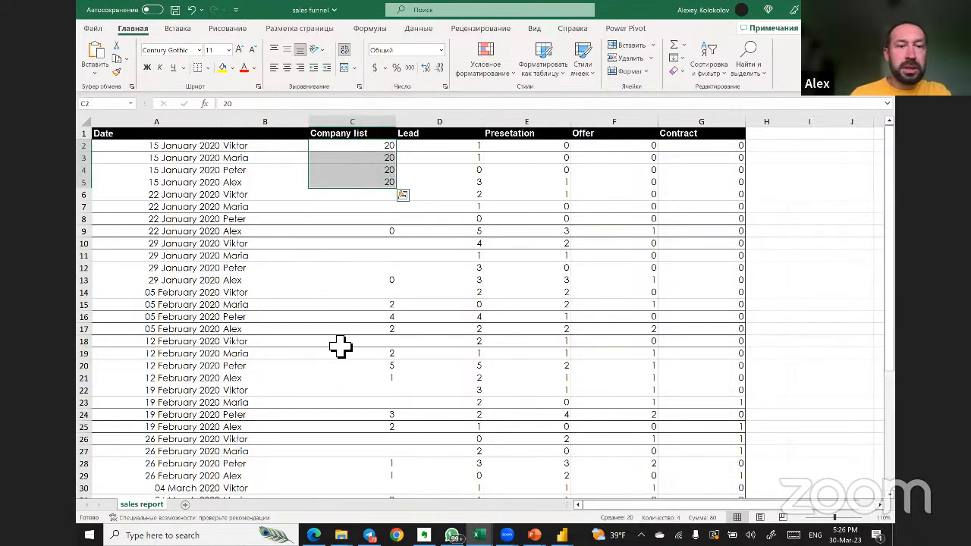
click(339, 377)
click(85, 329)
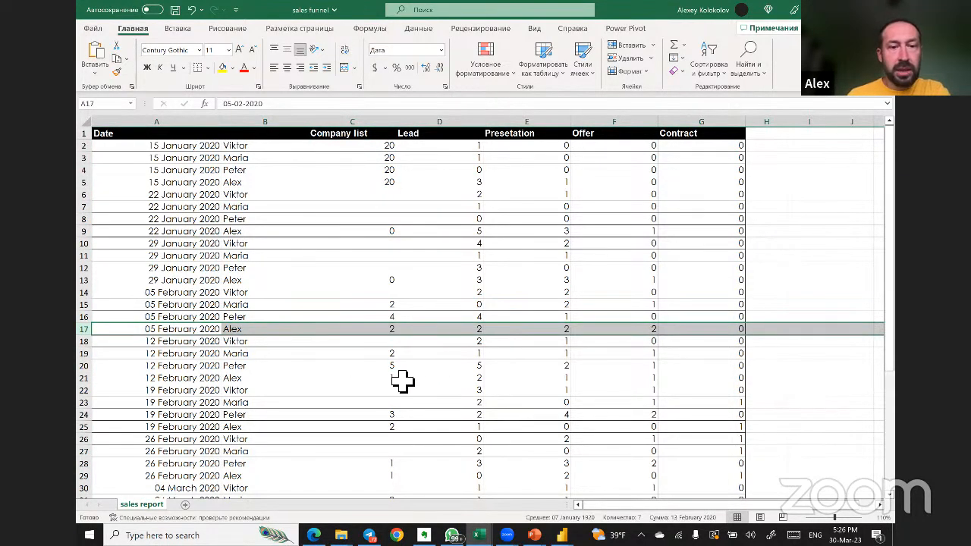
scroll(402, 379, down, 2)
scroll(451, 334, up, 2)
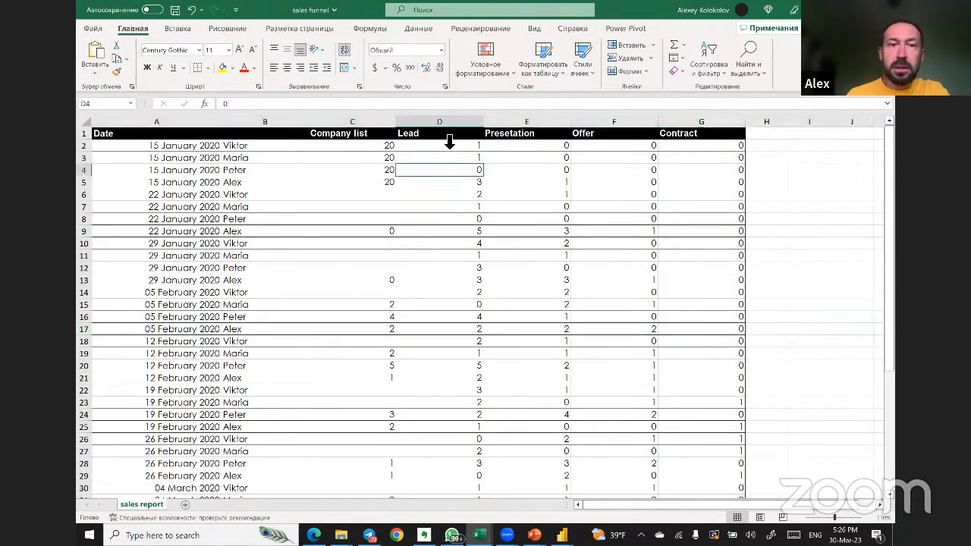
Examine the Lead column and individual Presetation values further down the sales report sheet.
click(441, 121)
click(557, 235)
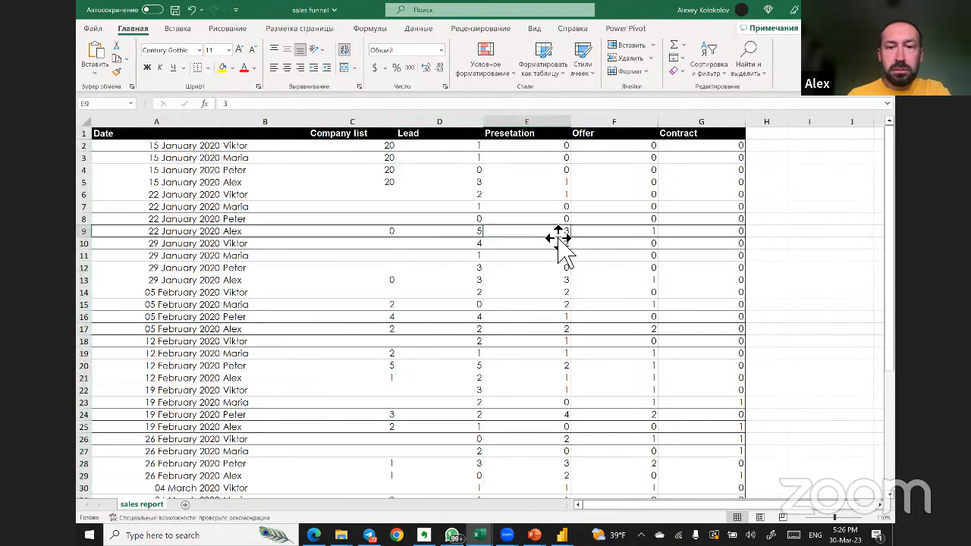
click(548, 352)
scroll(540, 371, down, 2)
click(547, 355)
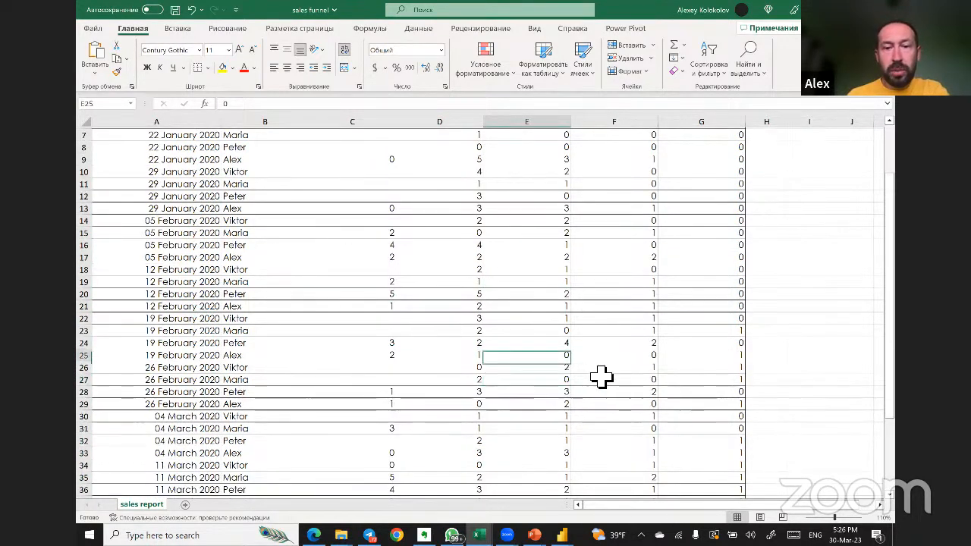
scroll(590, 340, up, 2)
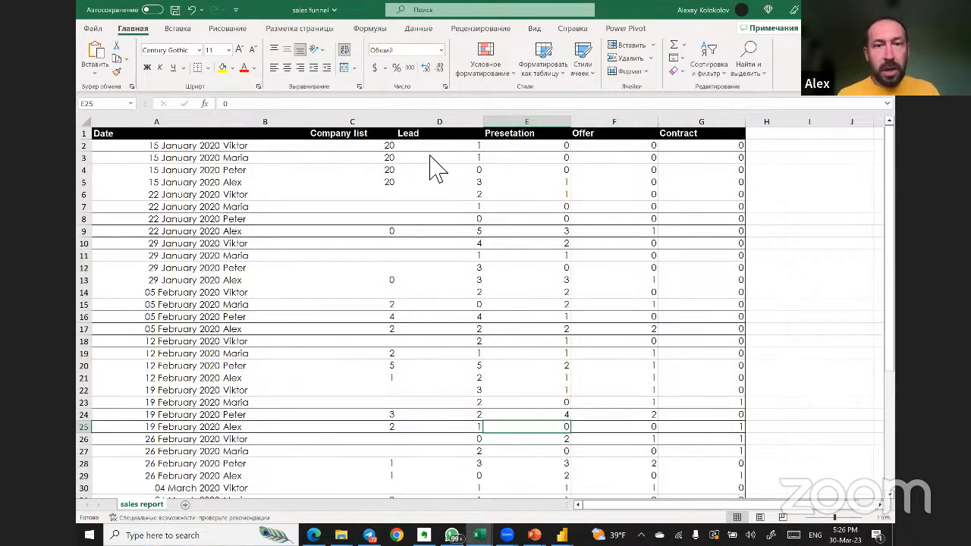
Switch back to Power BI, preview the sales report sheet's columns, load it into the report, and expand the table's fields.
key(alt+Tab)
click(310, 159)
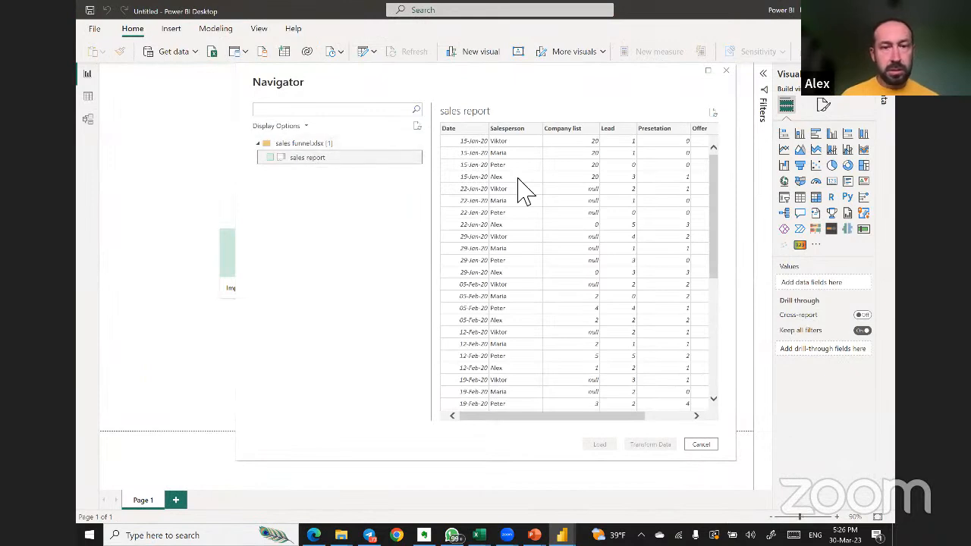
drag(523, 416, 461, 418)
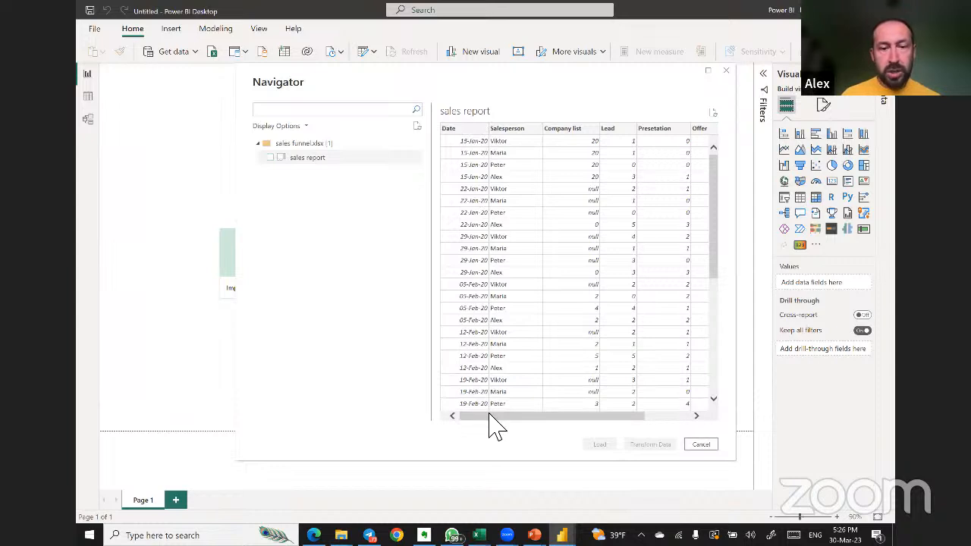
drag(489, 416, 596, 418)
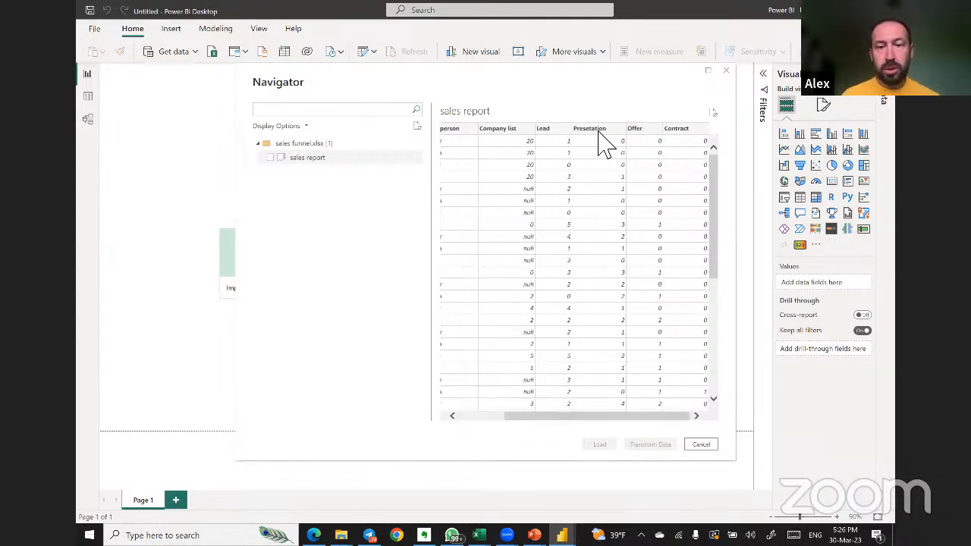
click(270, 158)
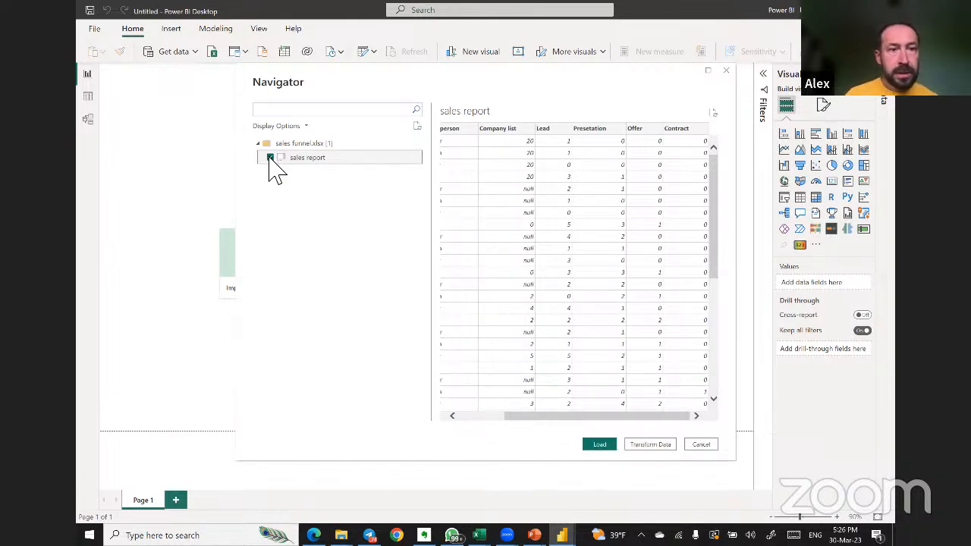
click(602, 445)
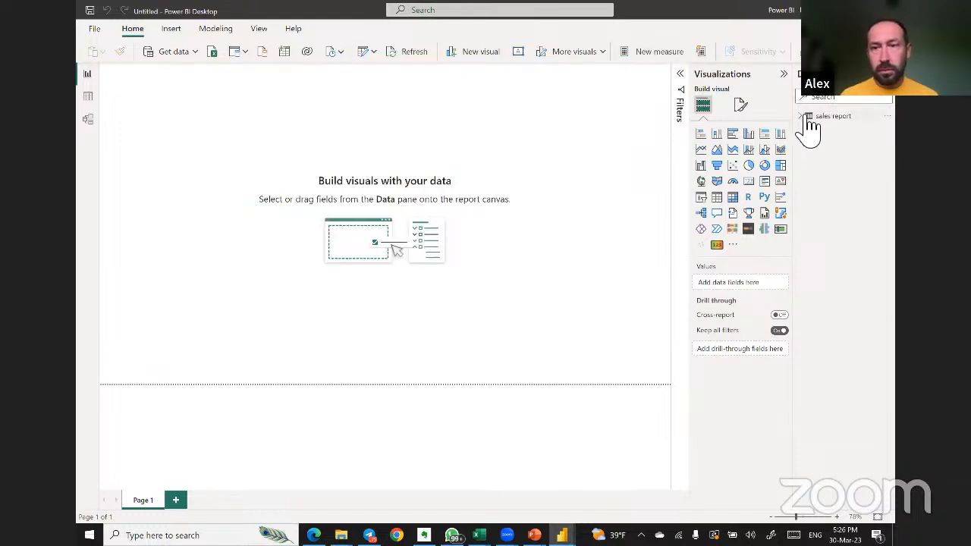
click(808, 117)
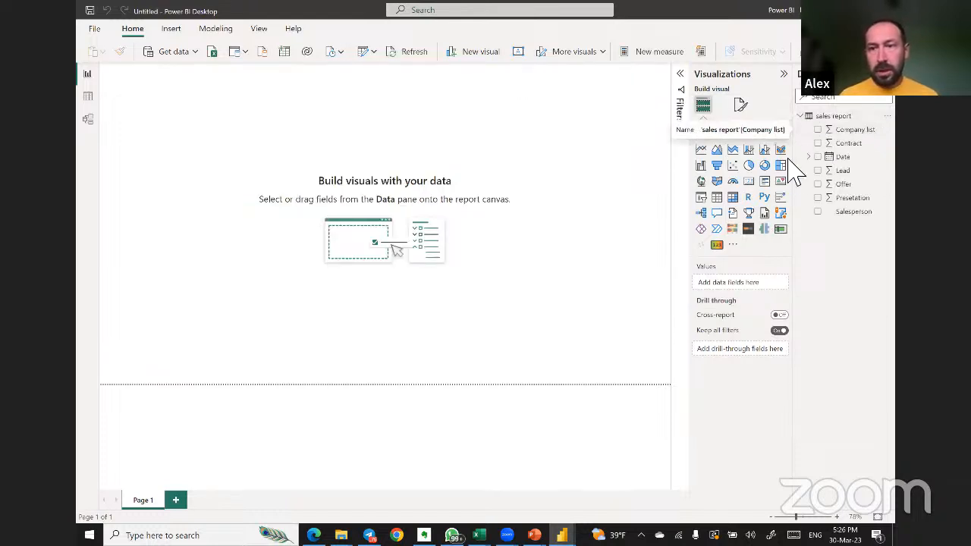
drag(800, 162, 788, 162)
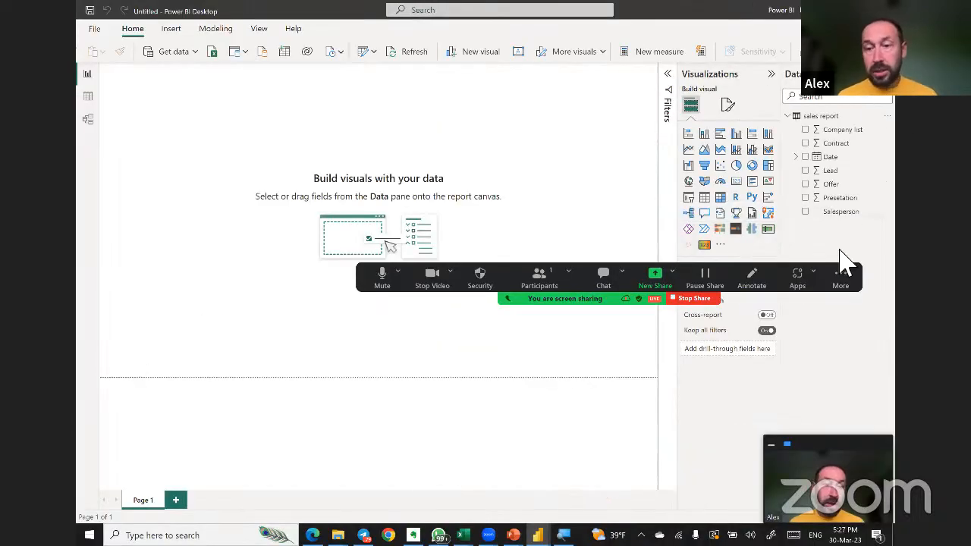
Hide the floating meeting controls and review the Sales Funnel visual in the finished Sales funnel 1- mob report.
click(841, 277)
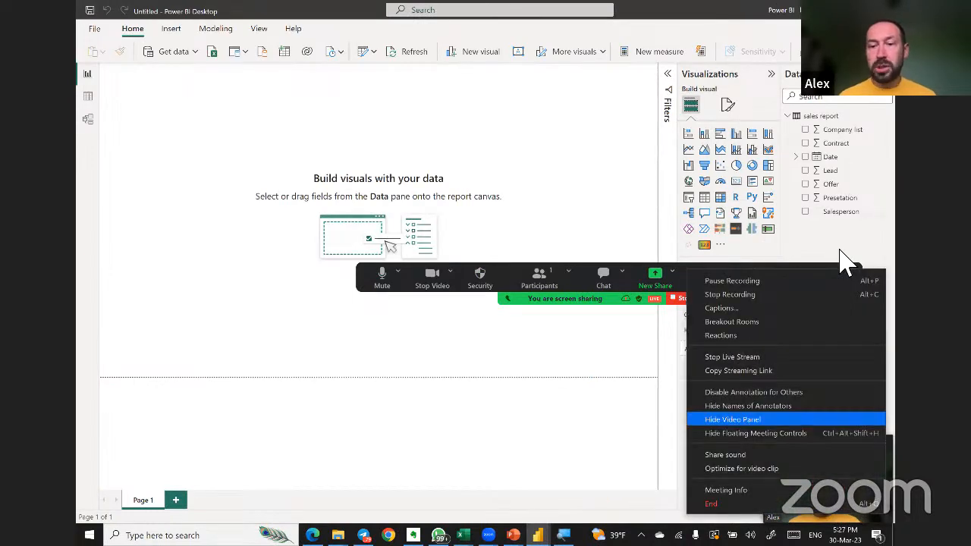
key(ctrl+alt+shift+h)
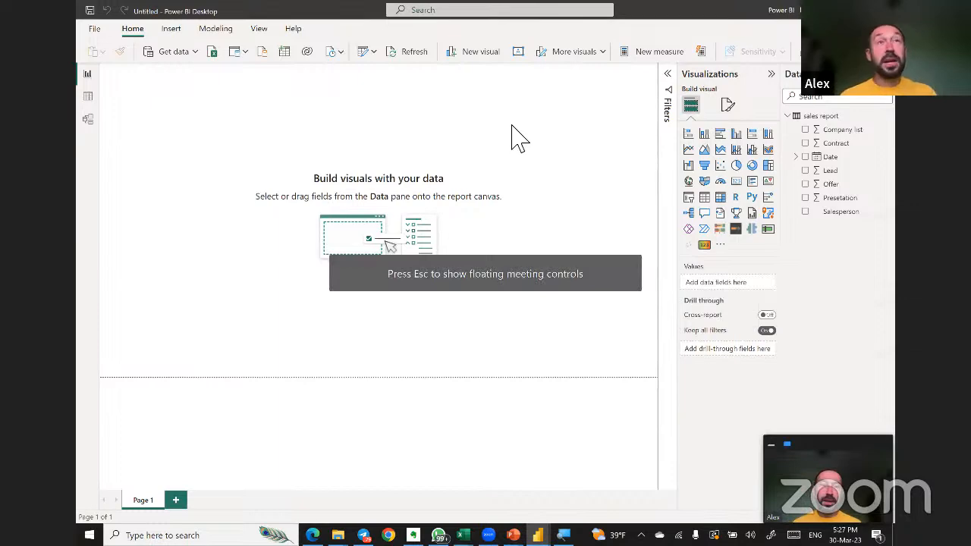
key(alt+Tab)
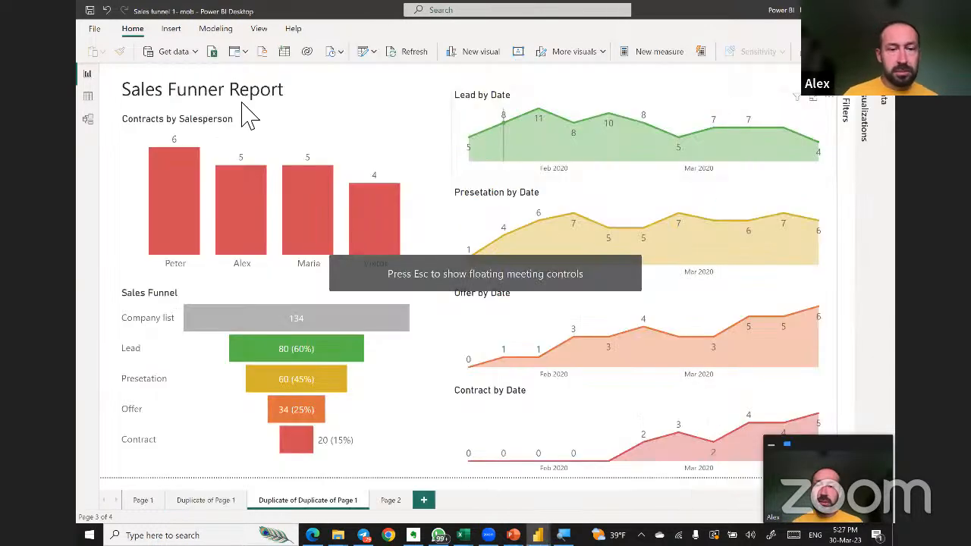
click(375, 459)
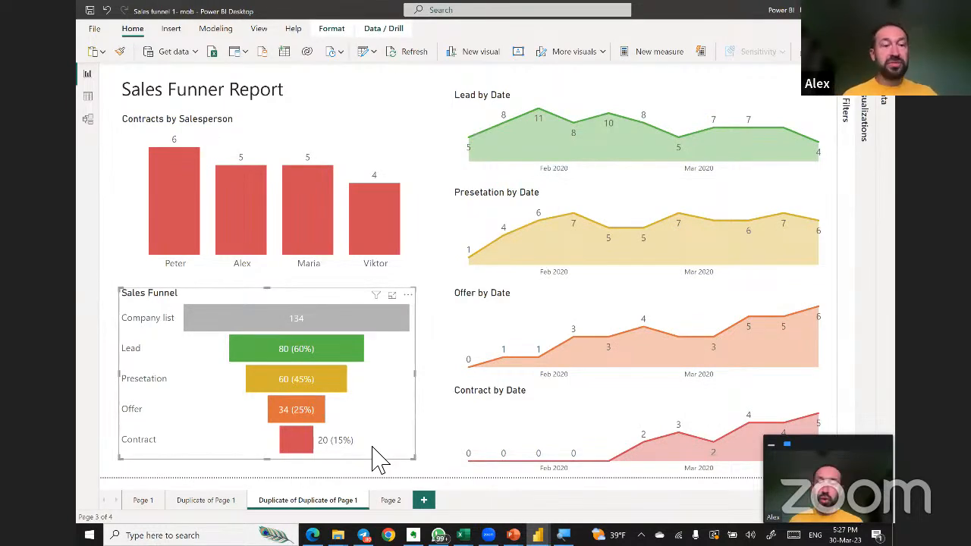
Back in the untitled report, build a clustered column chart in focus mode from Company list, Lead, Presetation, Offer and Contract, with the filters collapsed.
key(alt+Tab)
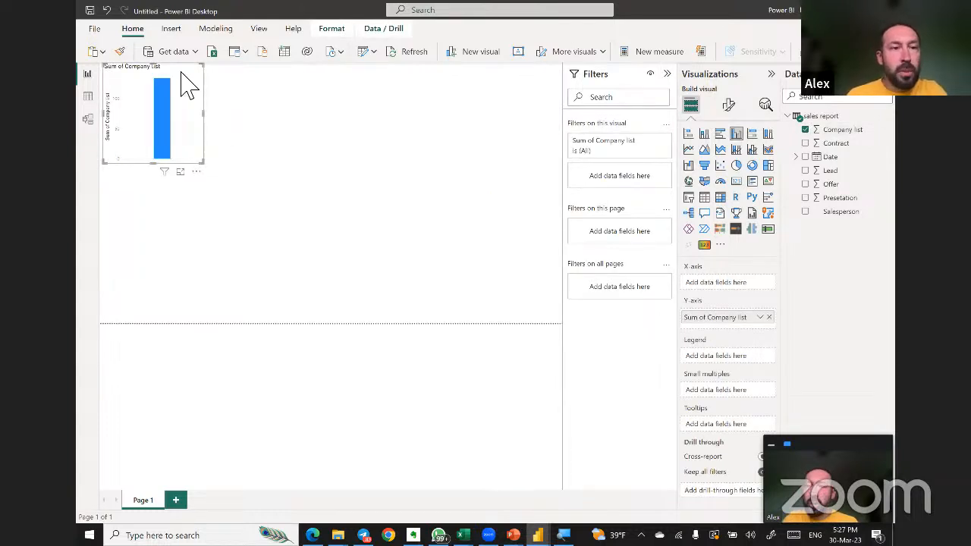
click(179, 171)
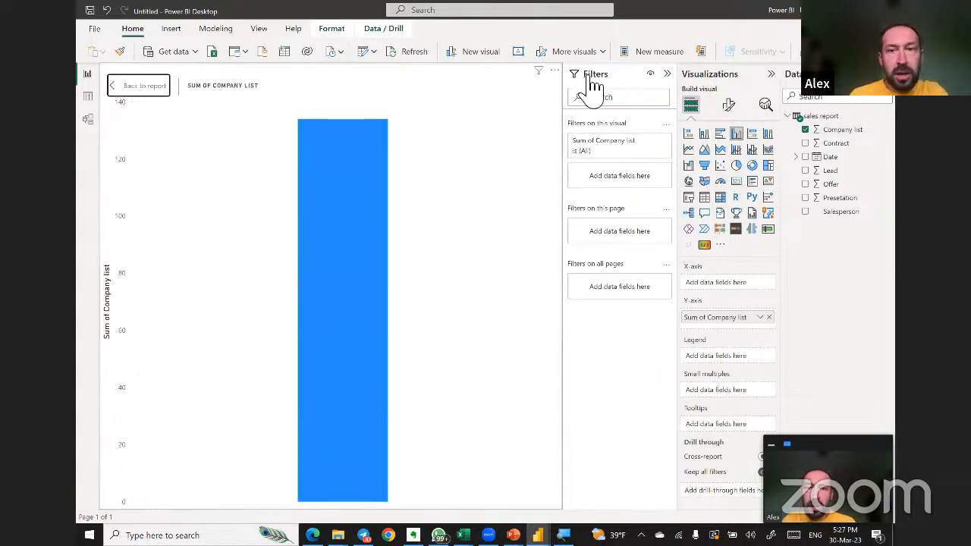
click(668, 74)
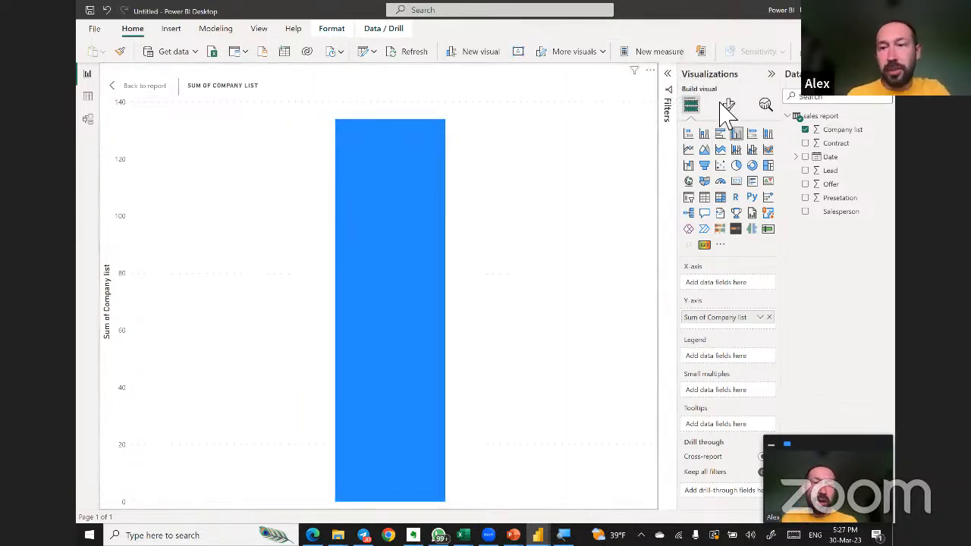
click(812, 171)
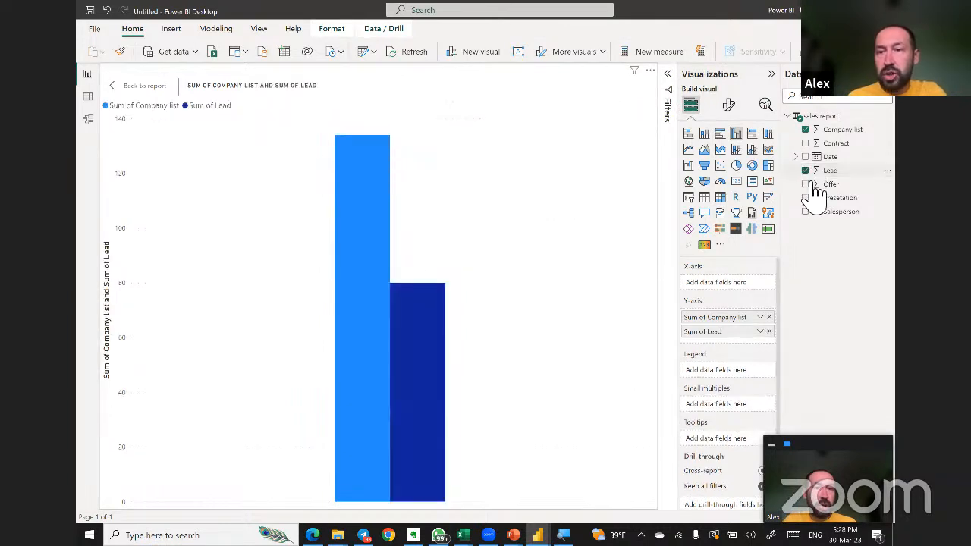
click(814, 198)
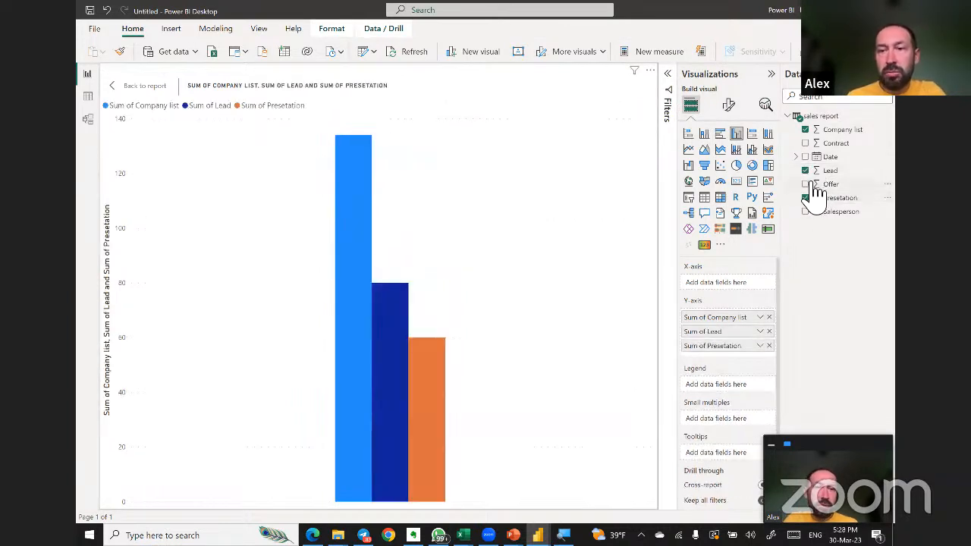
click(813, 184)
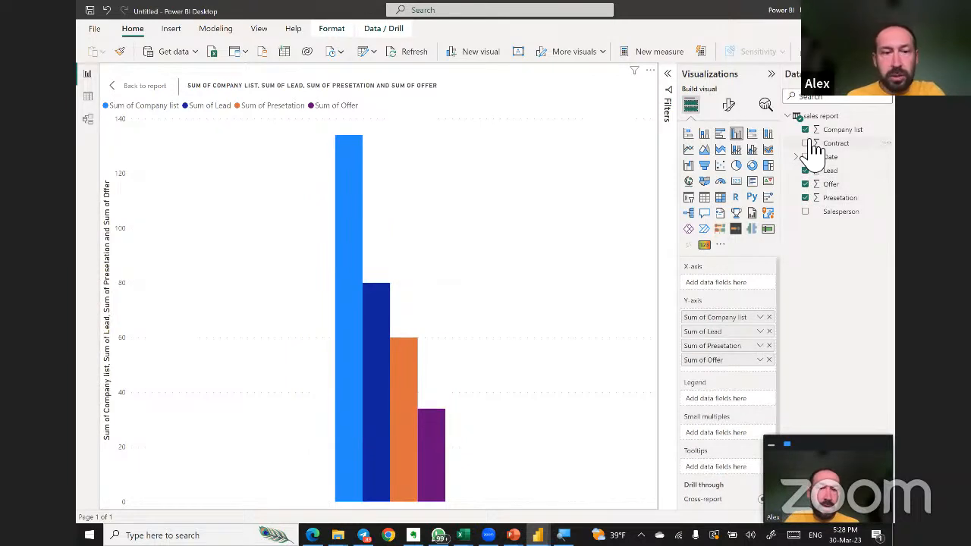
click(814, 146)
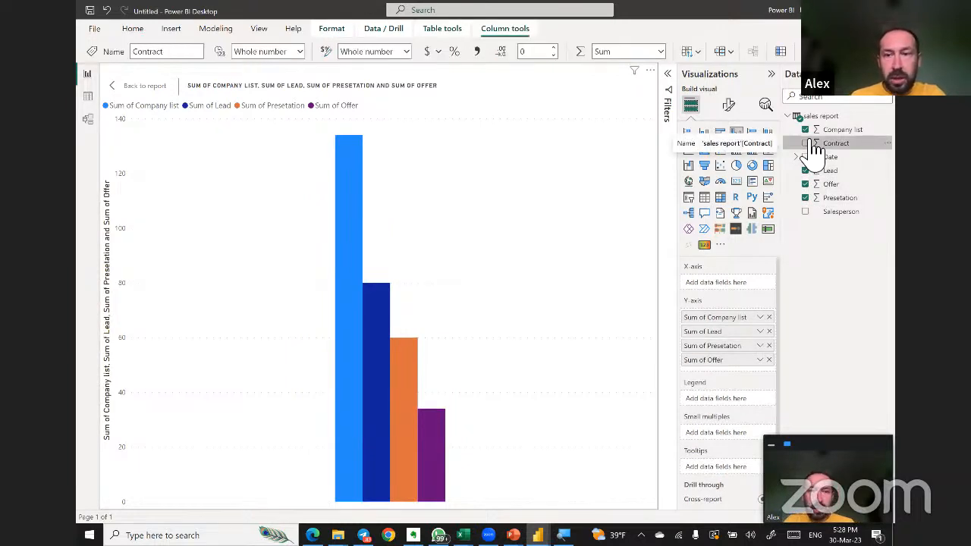
click(811, 144)
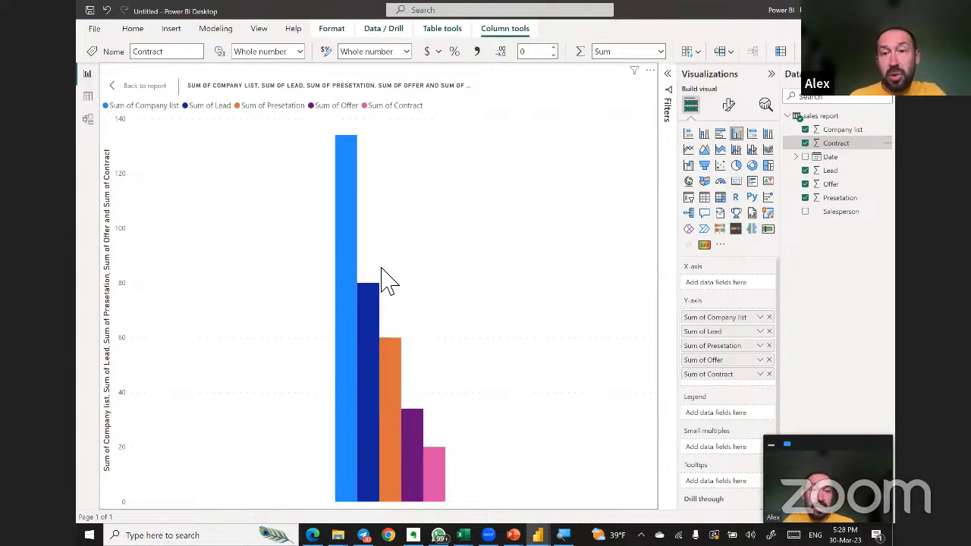
Convert the chart to a funnel, leave focus mode, enlarge it to nearly half the page width, and place it in the page's lower-left area.
click(706, 167)
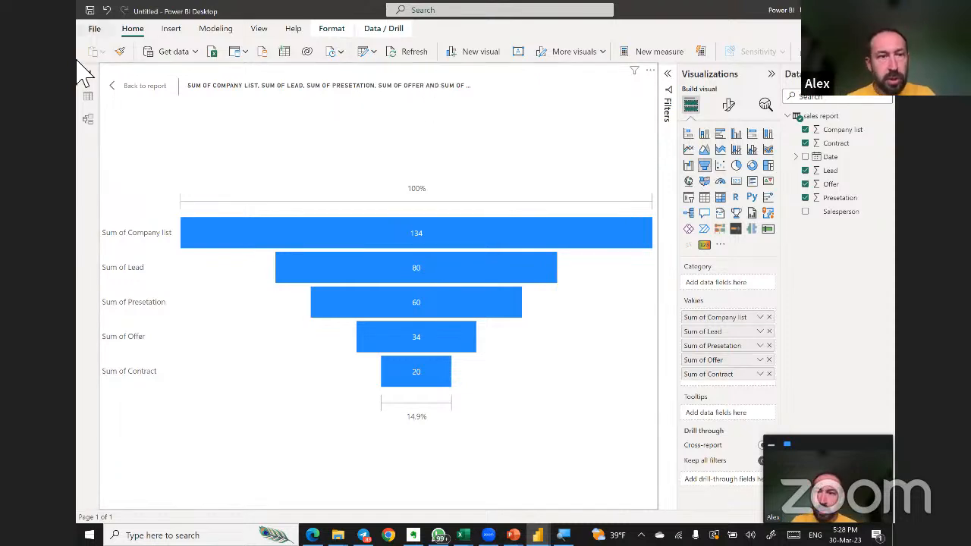
click(122, 88)
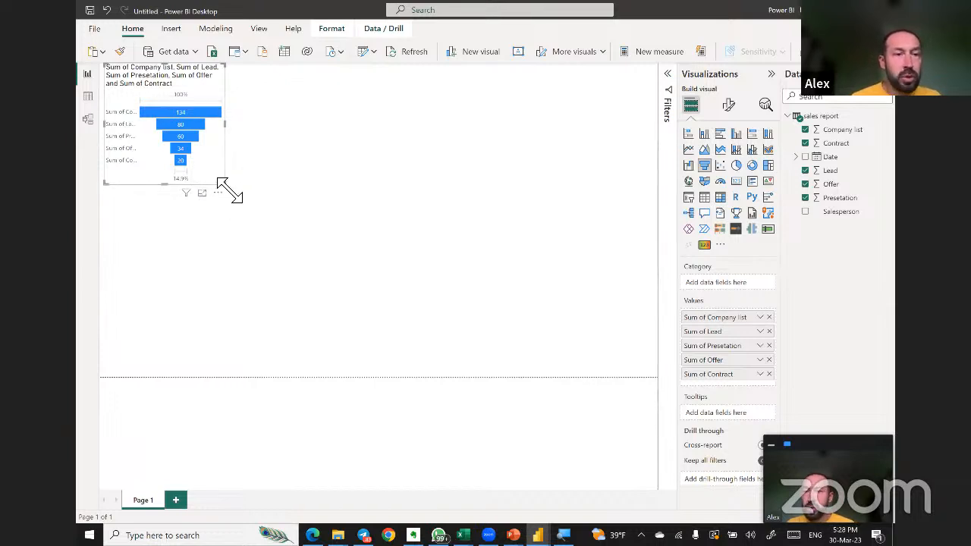
drag(226, 188, 374, 231)
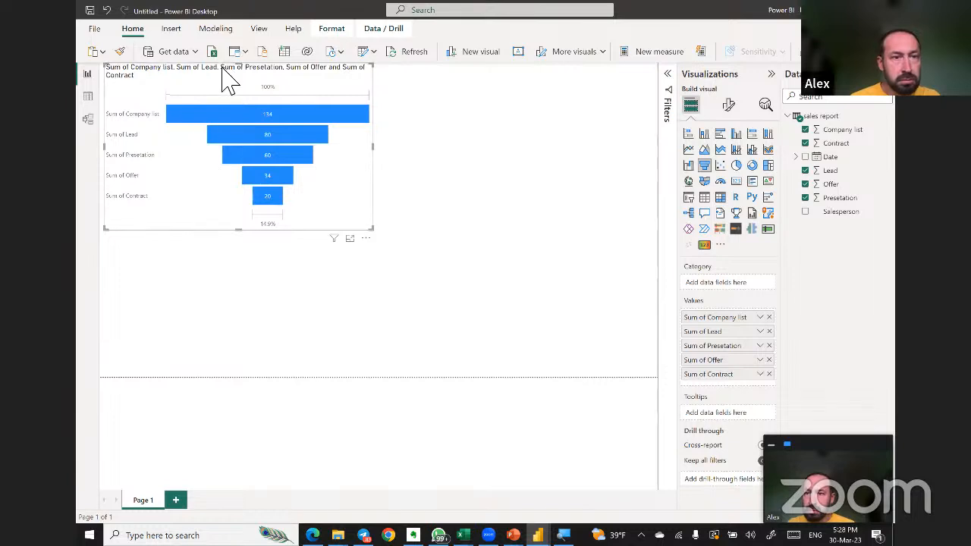
drag(193, 121, 230, 220)
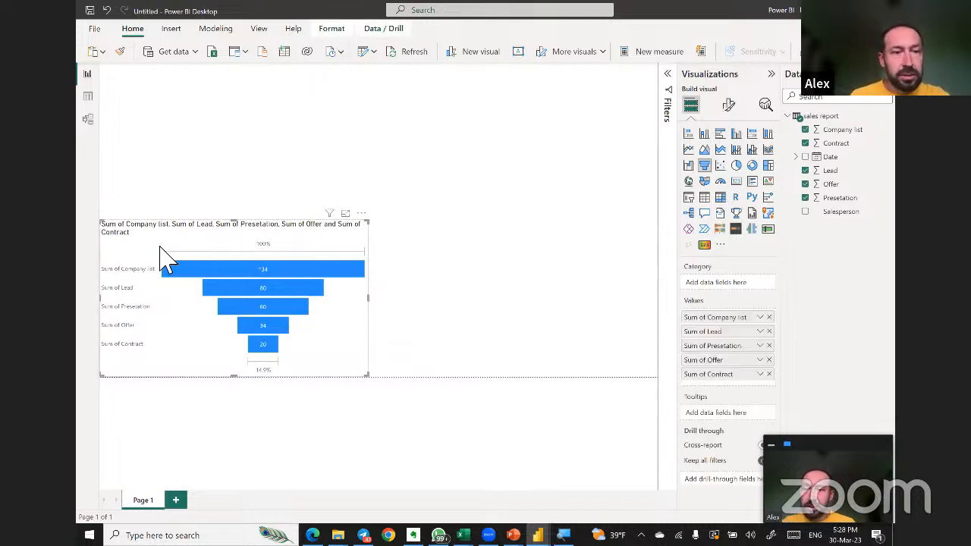
click(304, 155)
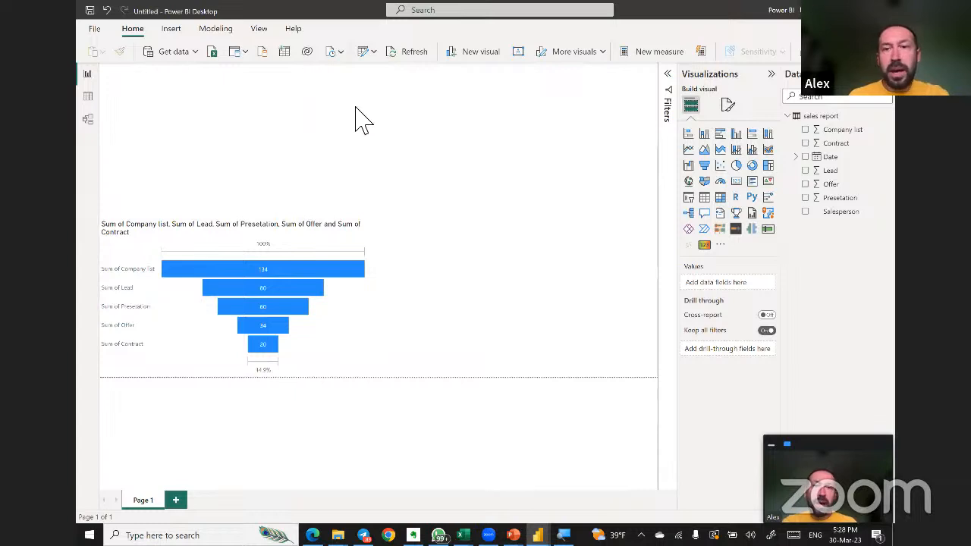
Create a clustered column chart of Contract by Salesperson above the funnel, lowering its upper edge to leave space at the page top.
click(805, 212)
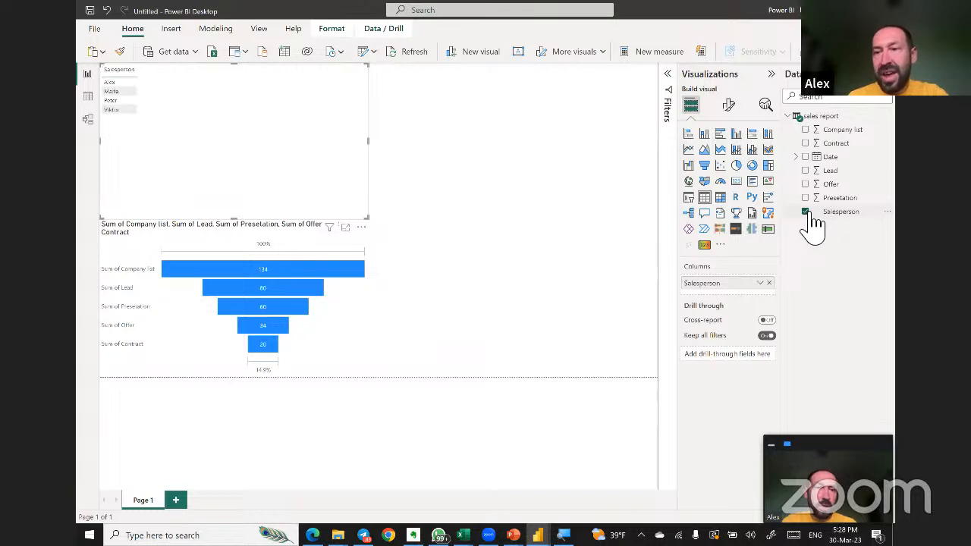
click(806, 143)
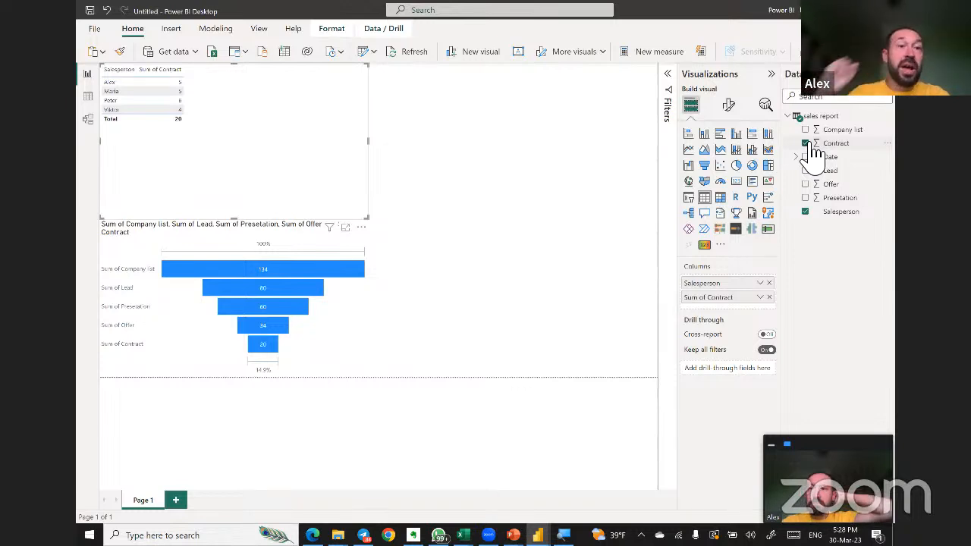
mouse_move(226, 82)
mouse_down()
mouse_move(235, 87)
mouse_move(228, 80)
mouse_up()
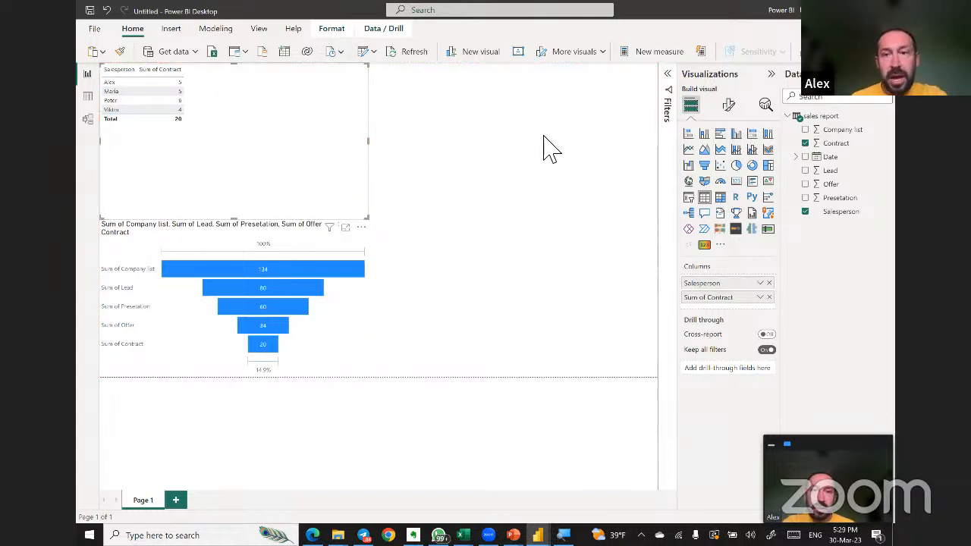
click(745, 137)
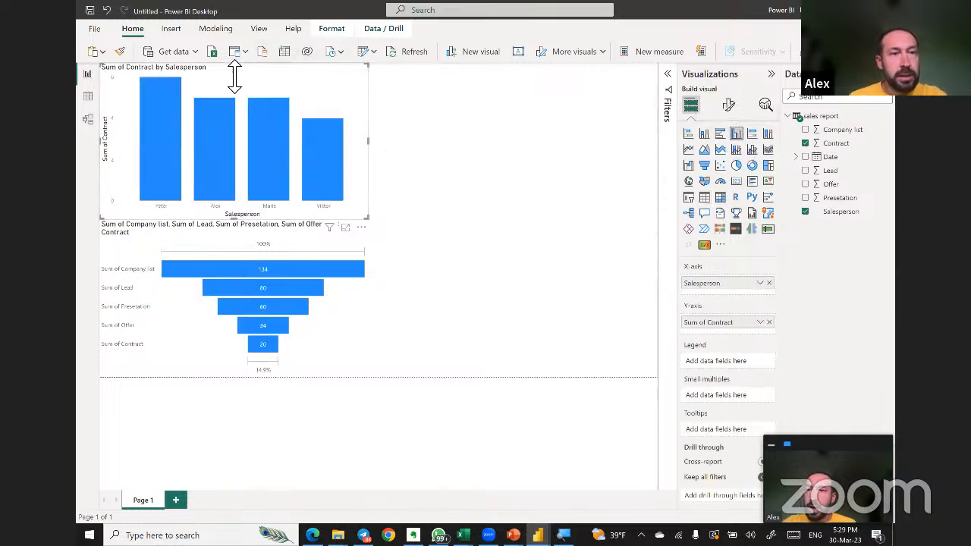
mouse_move(235, 75)
mouse_down()
mouse_move(235, 104)
mouse_move(234, 91)
mouse_up()
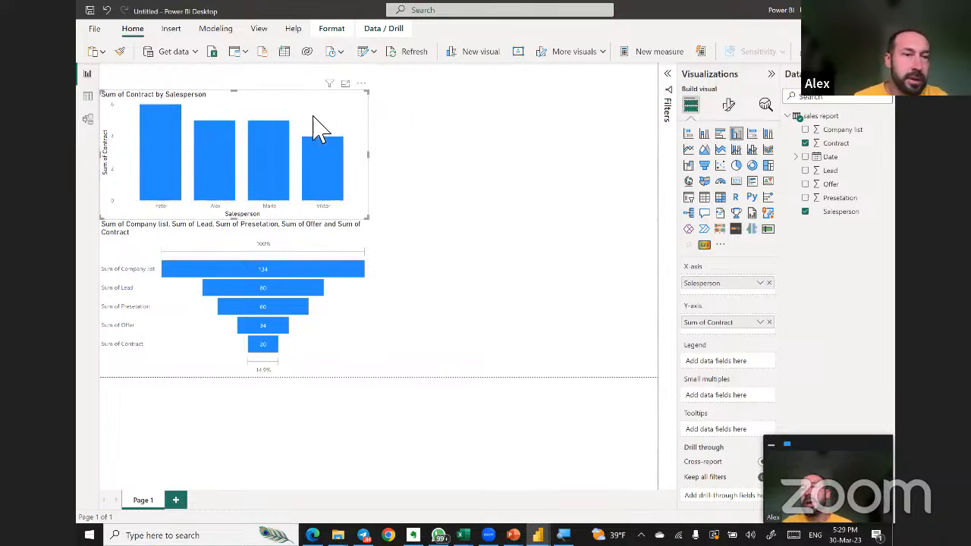
Test cross-highlighting by selecting individual salespeople in the Contract by Salesperson chart and checking the funnel, then clear the selection.
click(159, 153)
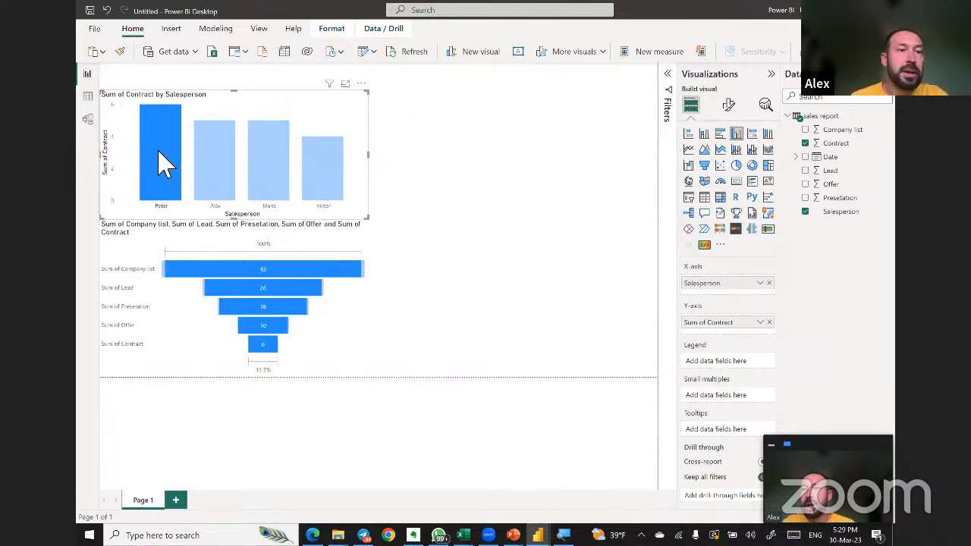
click(218, 173)
click(274, 172)
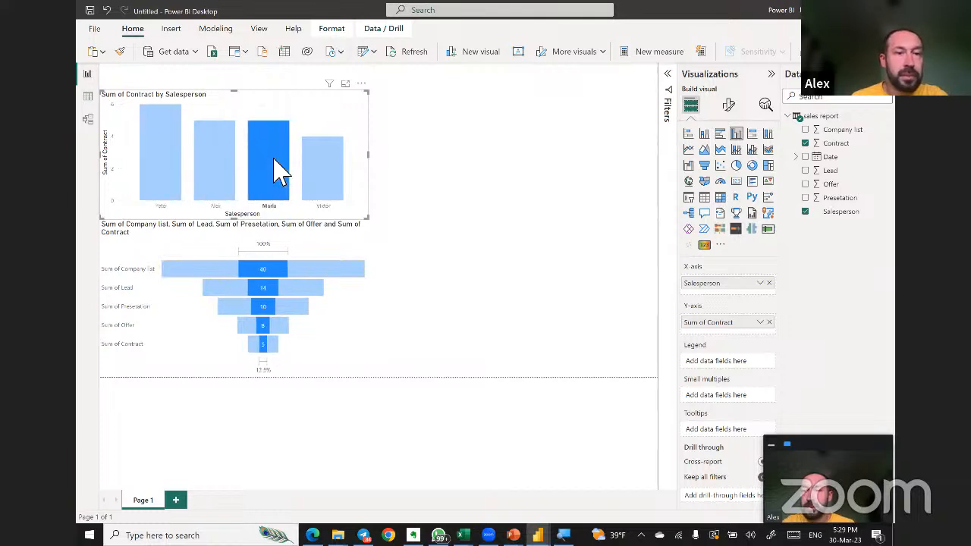
click(203, 163)
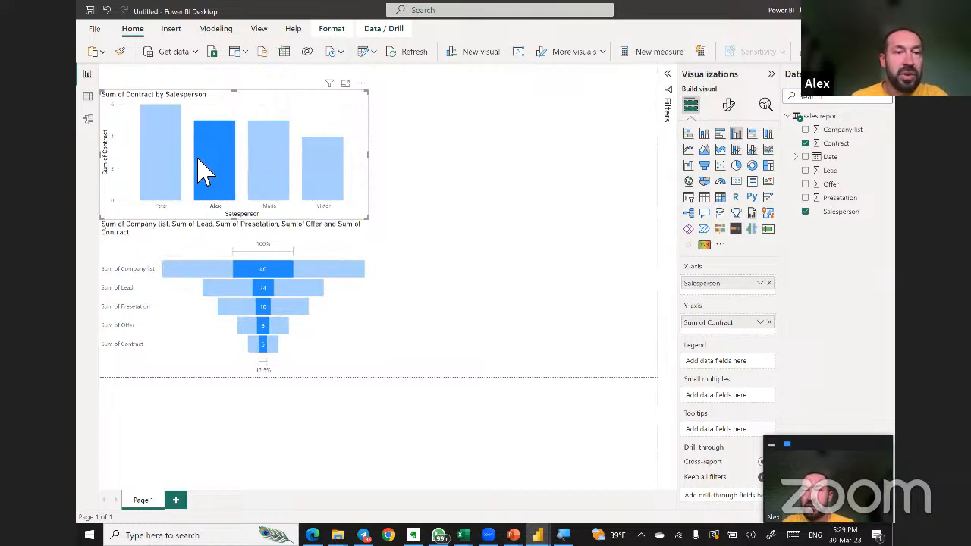
click(272, 177)
click(320, 182)
click(281, 184)
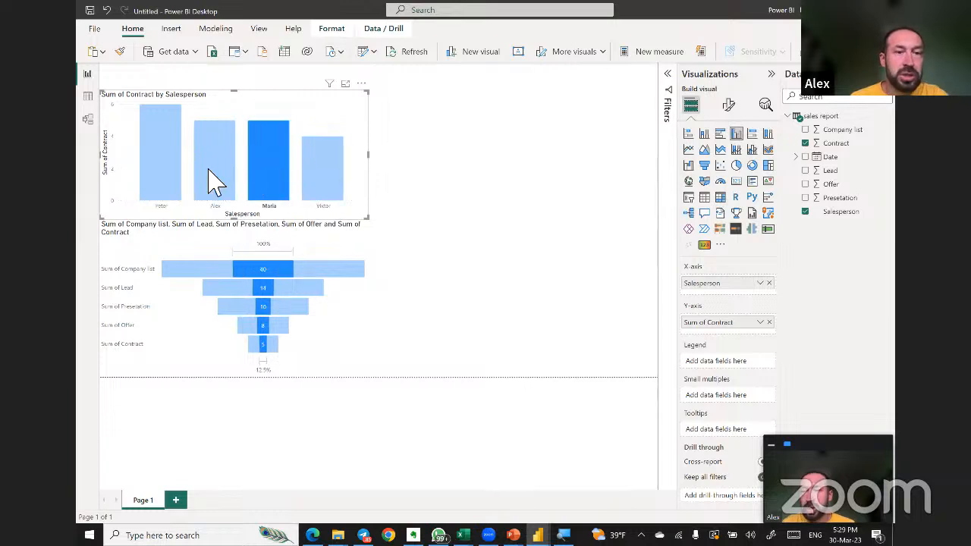
click(213, 182)
click(213, 182)
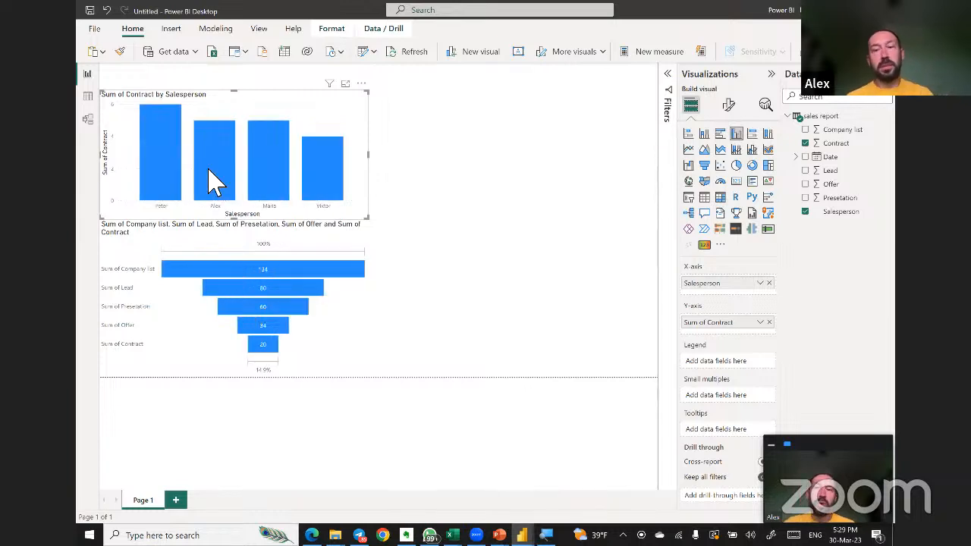
click(213, 182)
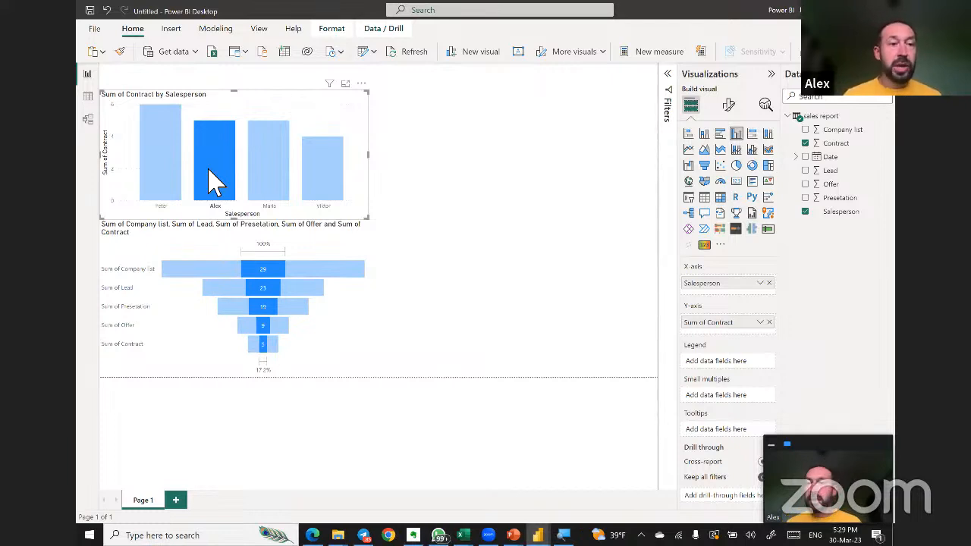
click(215, 182)
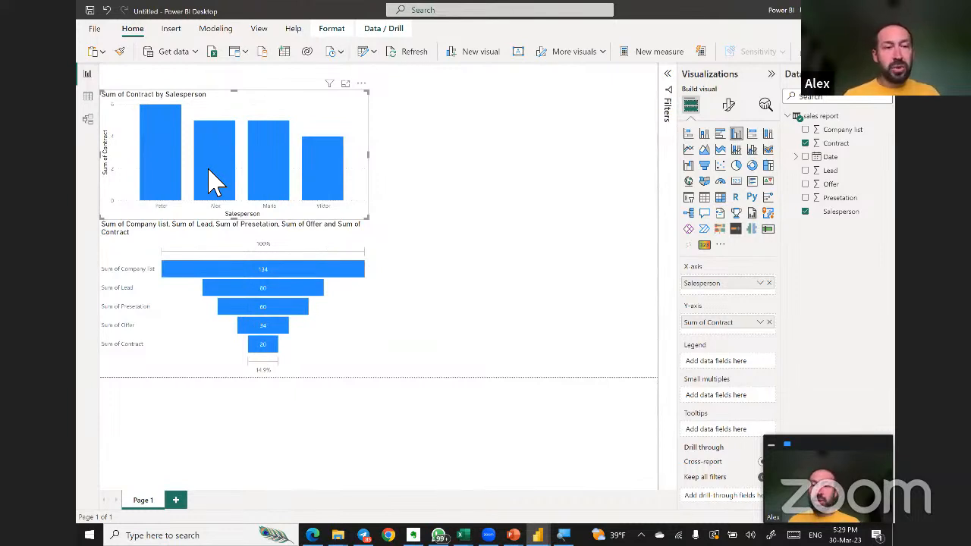
mouse_move(156, 170)
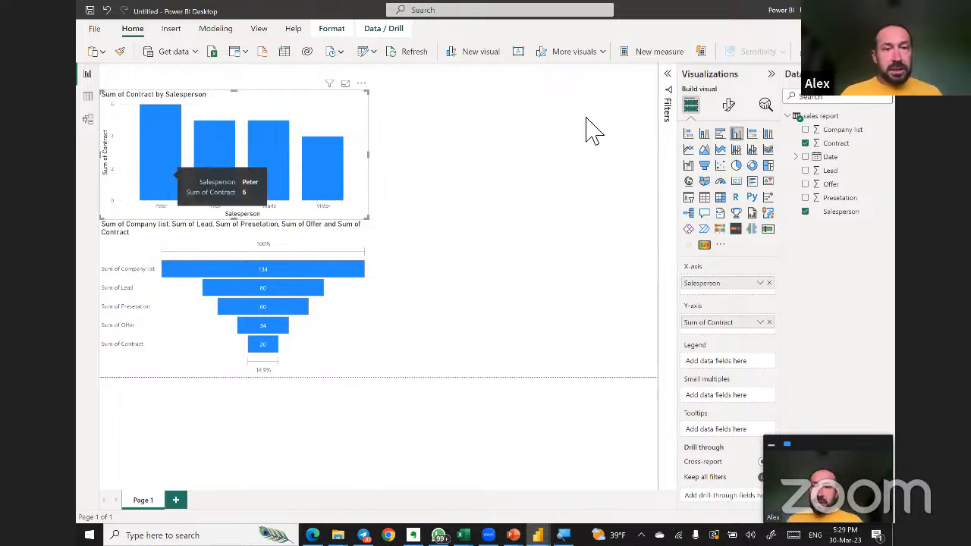
click(463, 190)
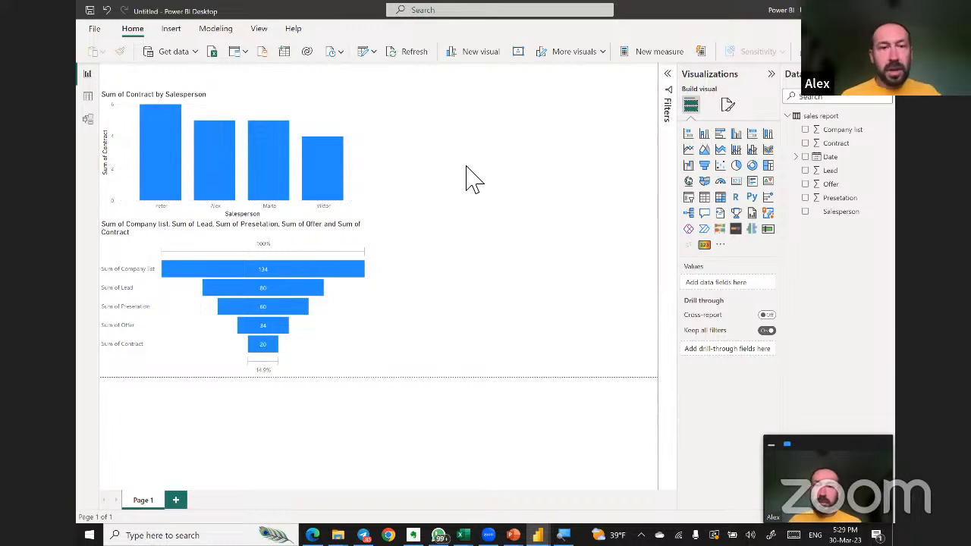
Review the Lead by Date and Presetation by Date area charts in the finished Sales funnel 1- mob report.
key(alt+Tab)
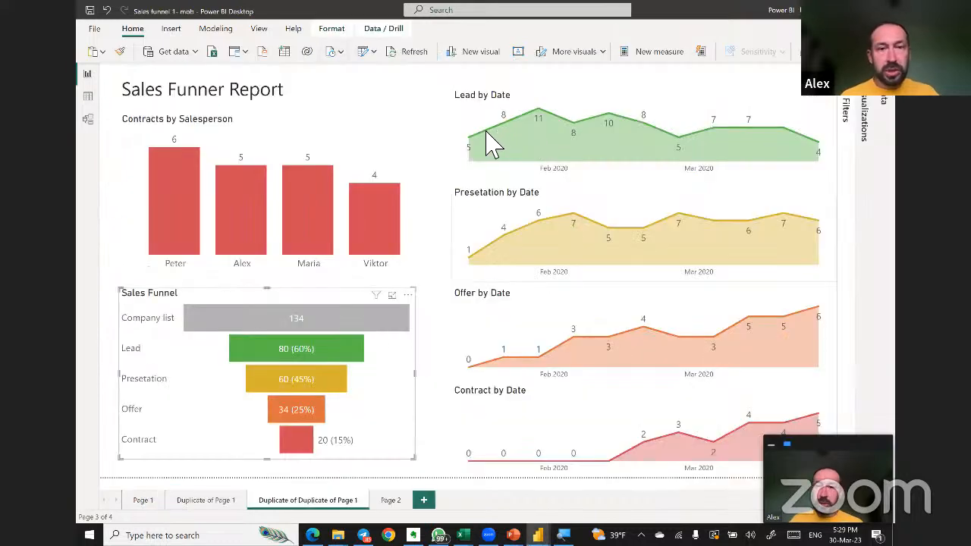
click(600, 102)
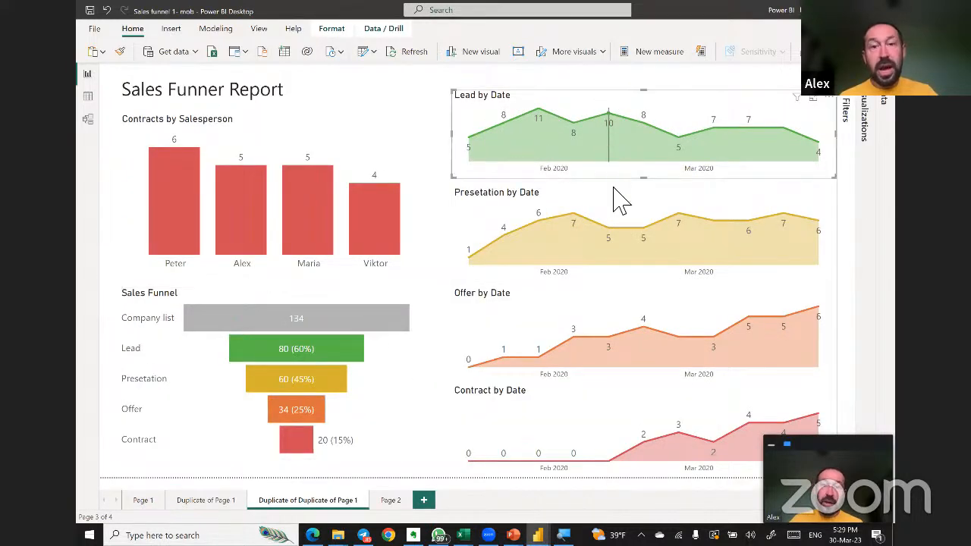
click(612, 218)
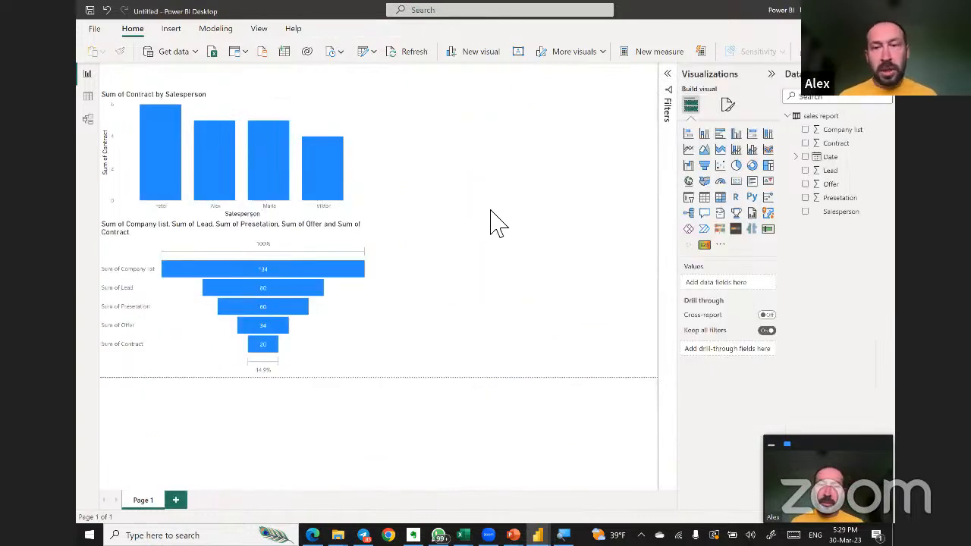
Back in the untitled report, create an area chart of Lead by Date in the empty space beside the column chart.
click(805, 157)
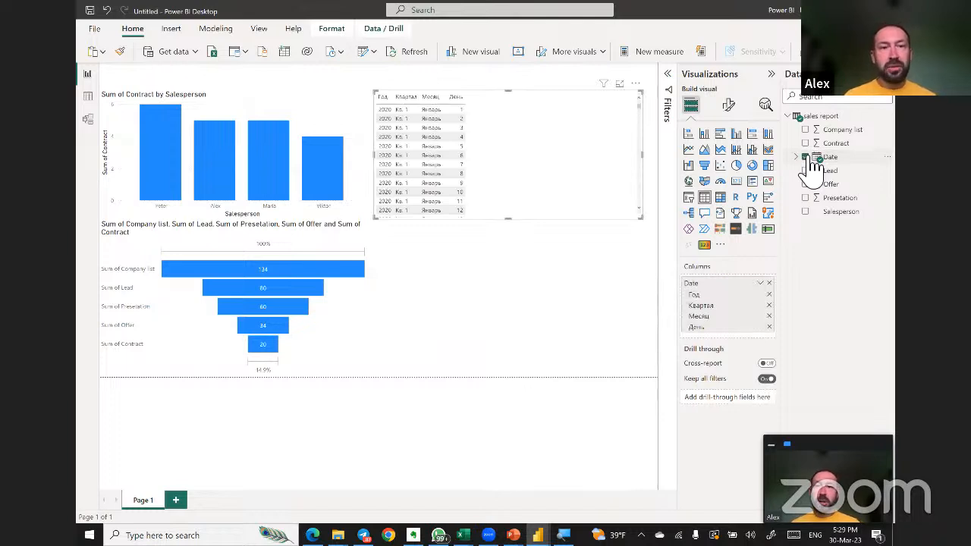
mouse_move(492, 101)
mouse_down()
mouse_move(501, 129)
mouse_move(494, 119)
mouse_up()
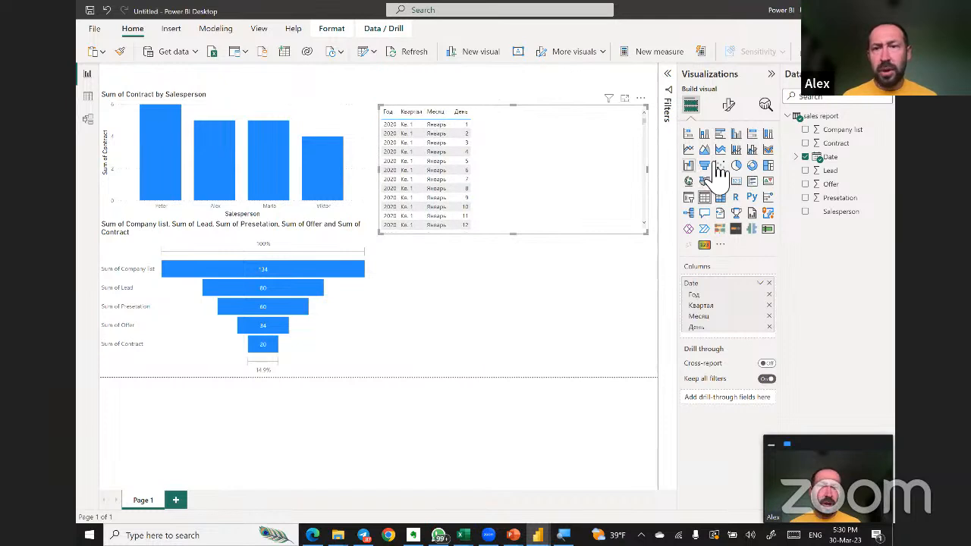
click(688, 150)
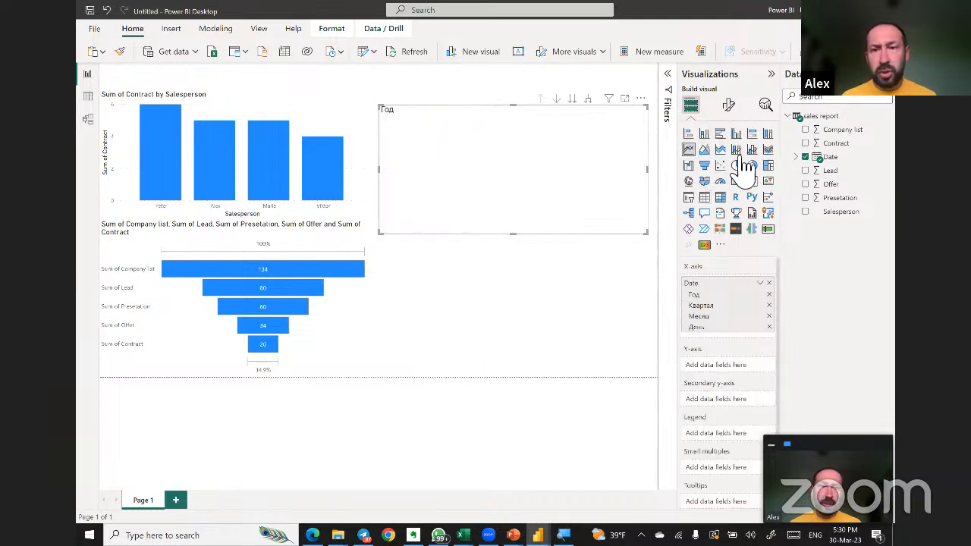
click(708, 151)
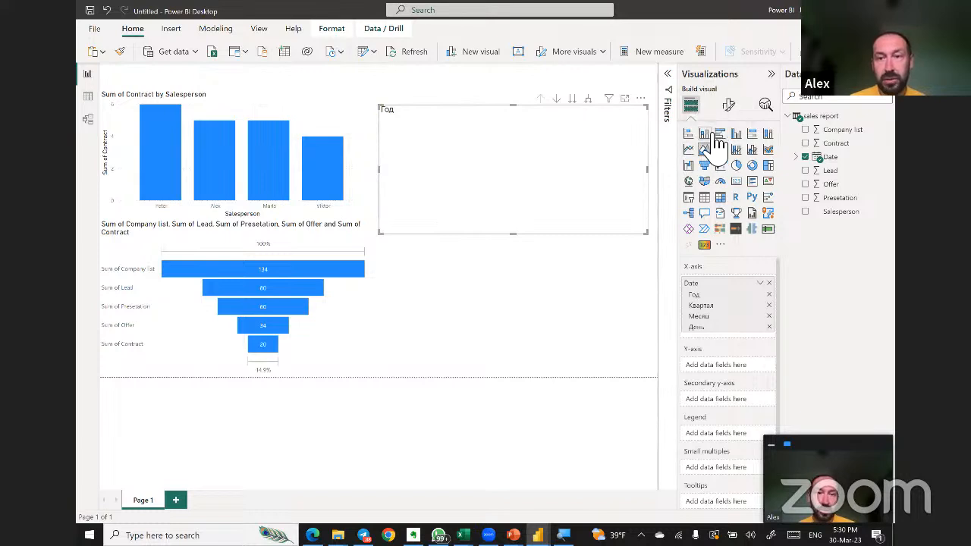
click(739, 137)
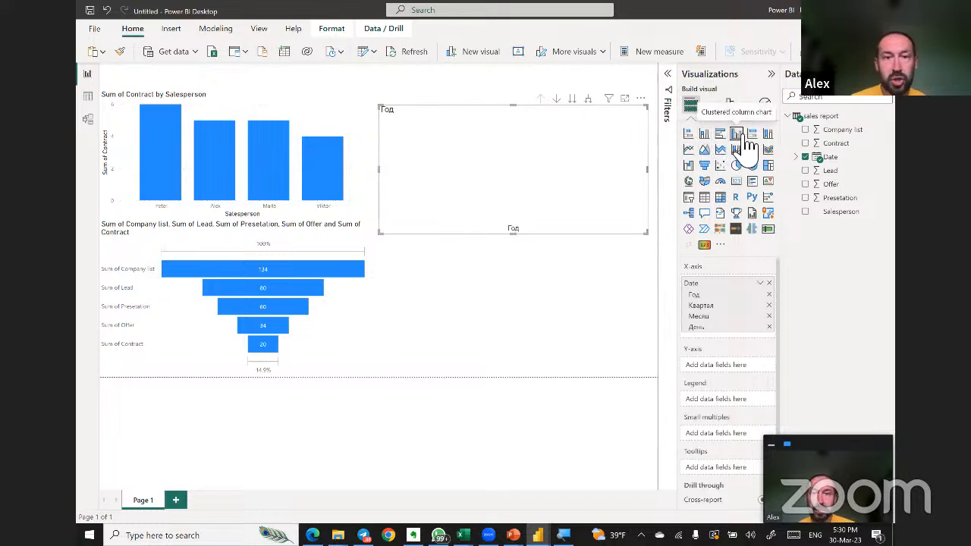
click(705, 149)
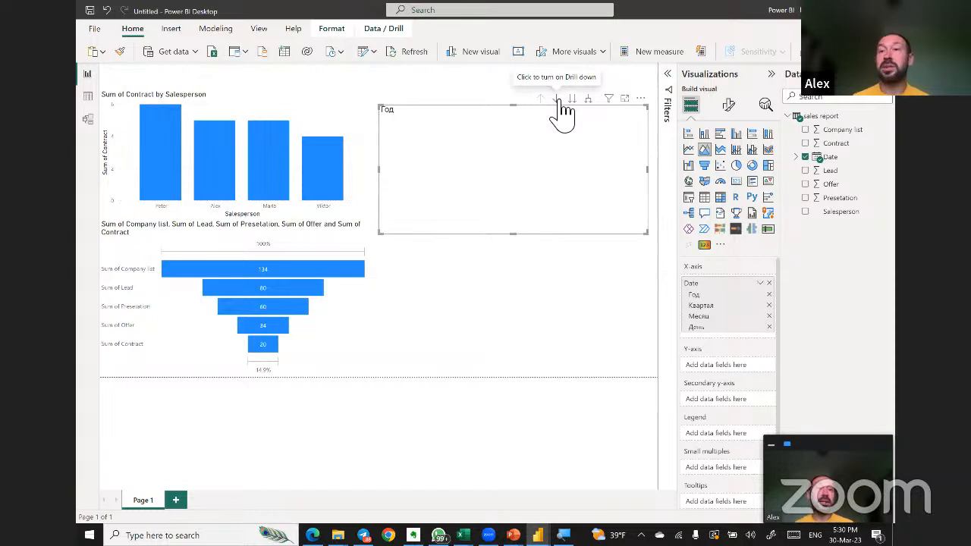
click(805, 170)
mouse_move(633, 189)
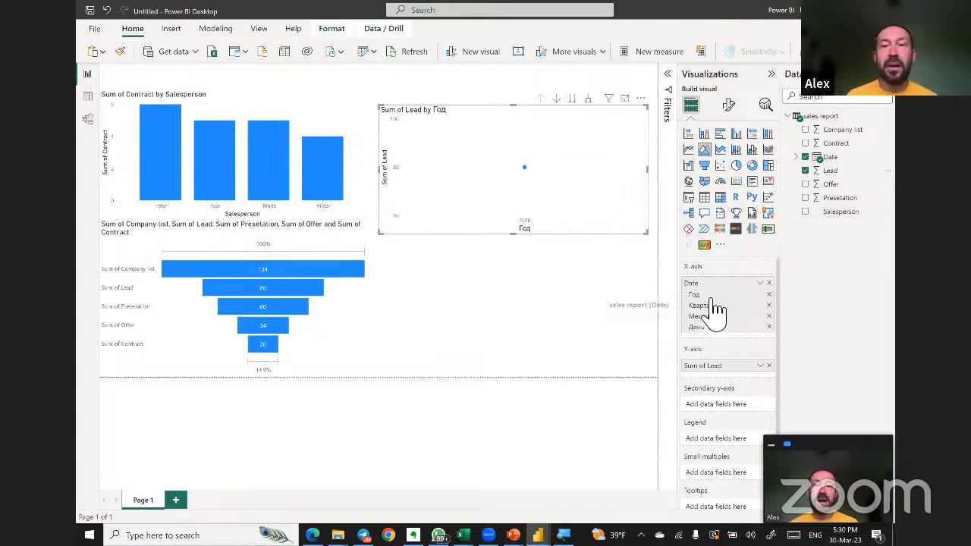
mouse_move(604, 221)
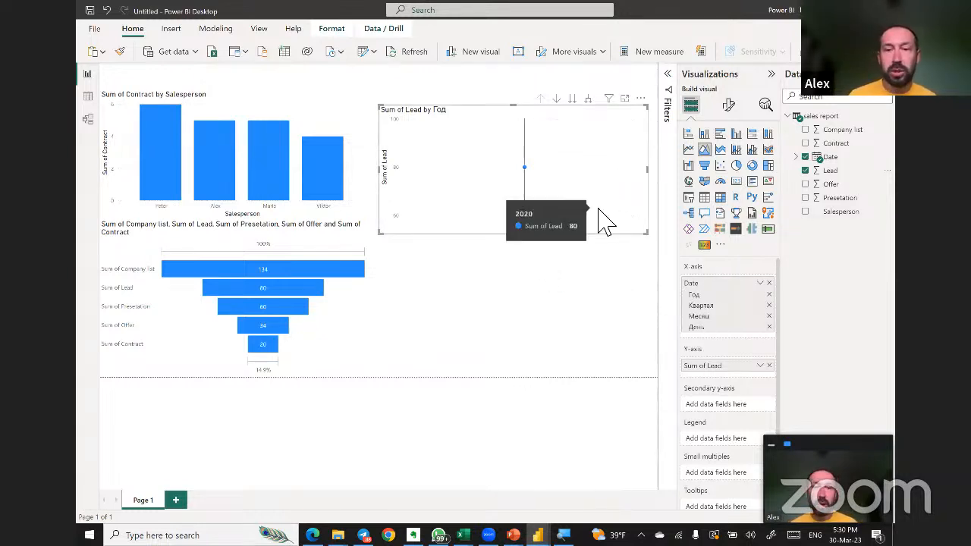
Switch the area chart's X-axis from the date hierarchy to the plain Date field.
click(761, 283)
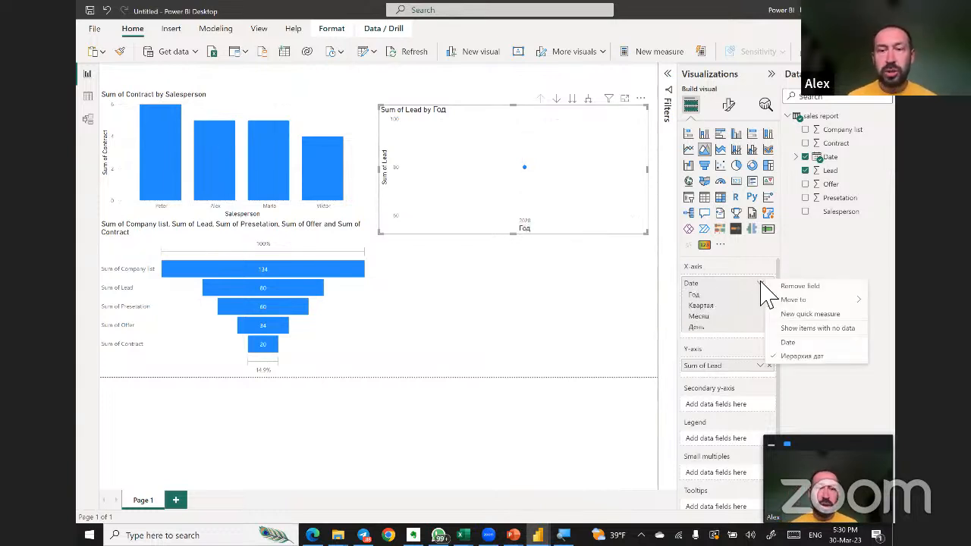
click(789, 342)
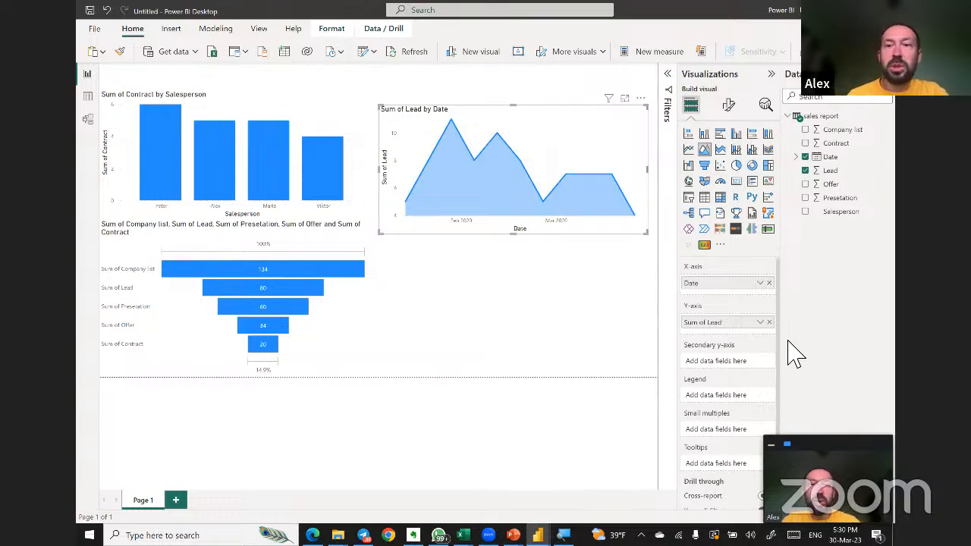
mouse_move(562, 124)
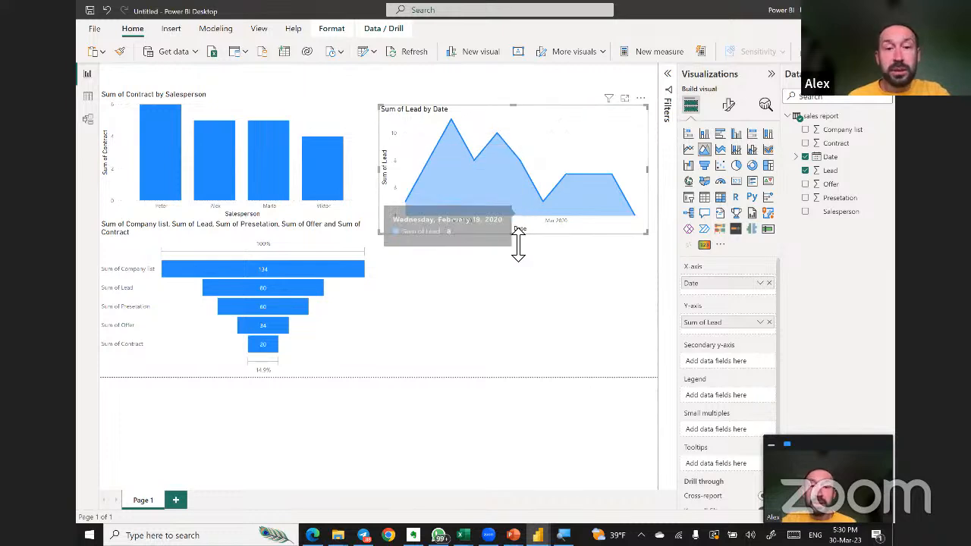
Reduce the Lead by Date area chart to a little over half its height and move it against the page's right edge.
drag(512, 222, 514, 188)
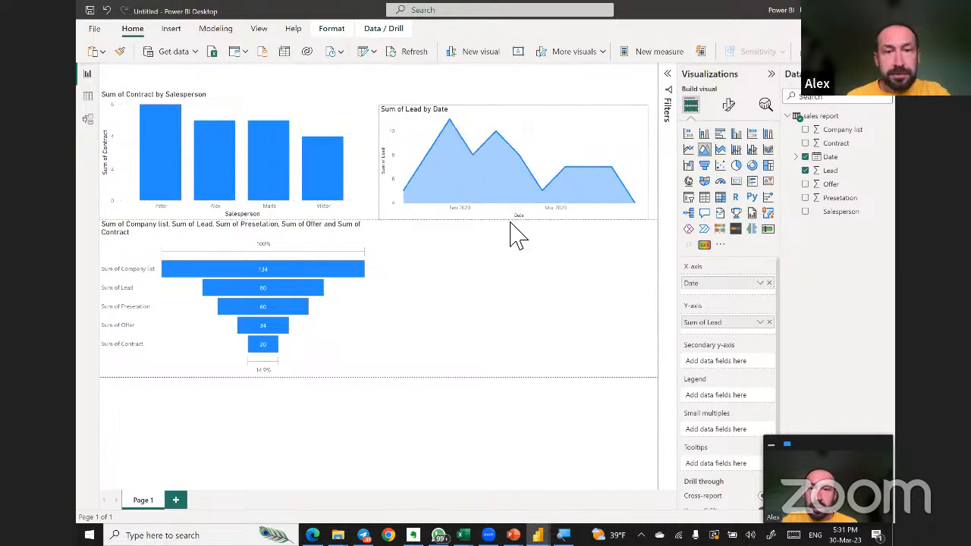
drag(511, 222, 512, 180)
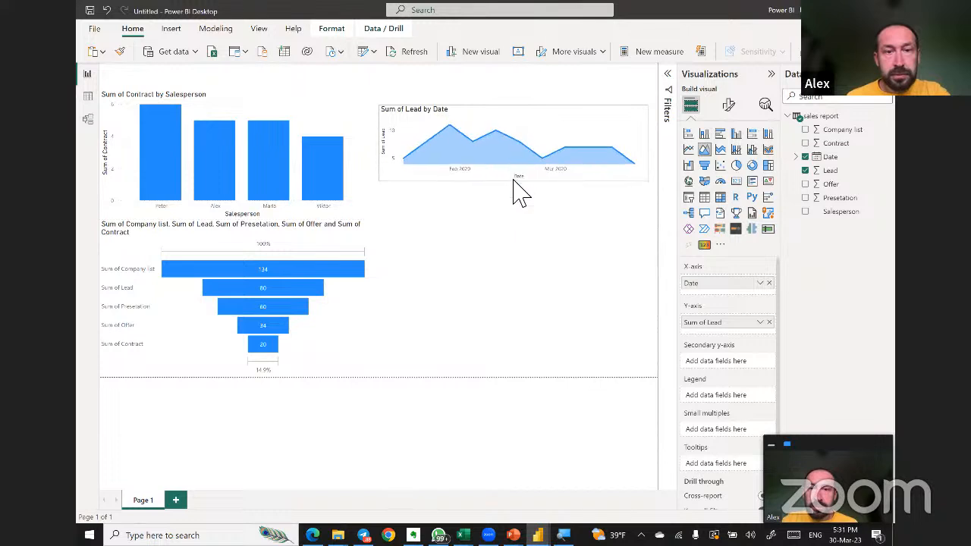
key(Escape)
click(500, 125)
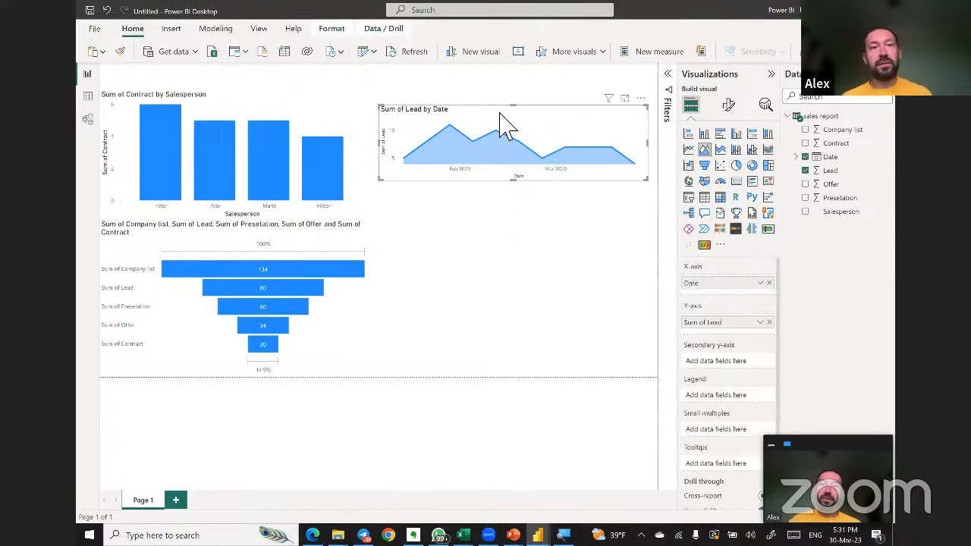
mouse_move(503, 124)
mouse_down()
mouse_move(516, 129)
mouse_move(510, 115)
mouse_up()
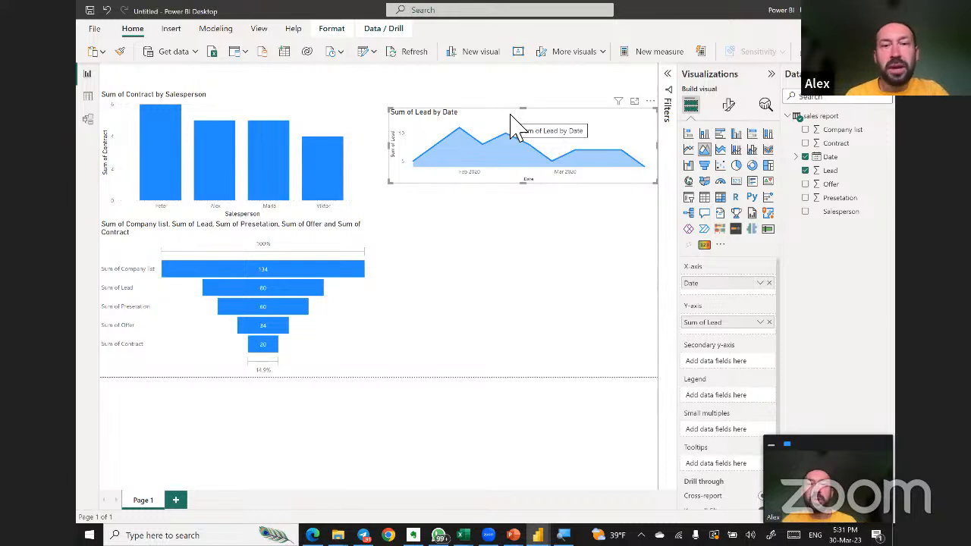
Open the Lead by Date area chart in focus mode and turn on its data labels.
click(637, 102)
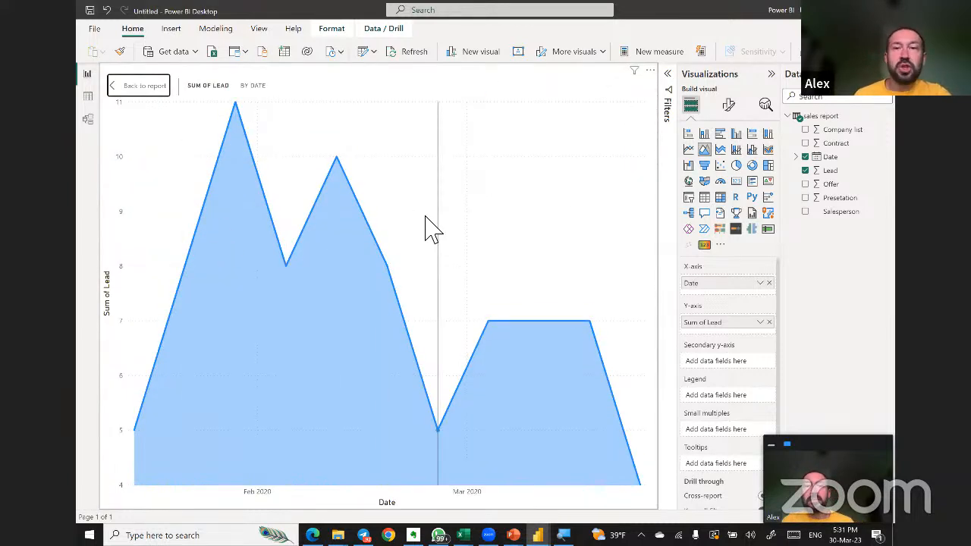
mouse_move(430, 227)
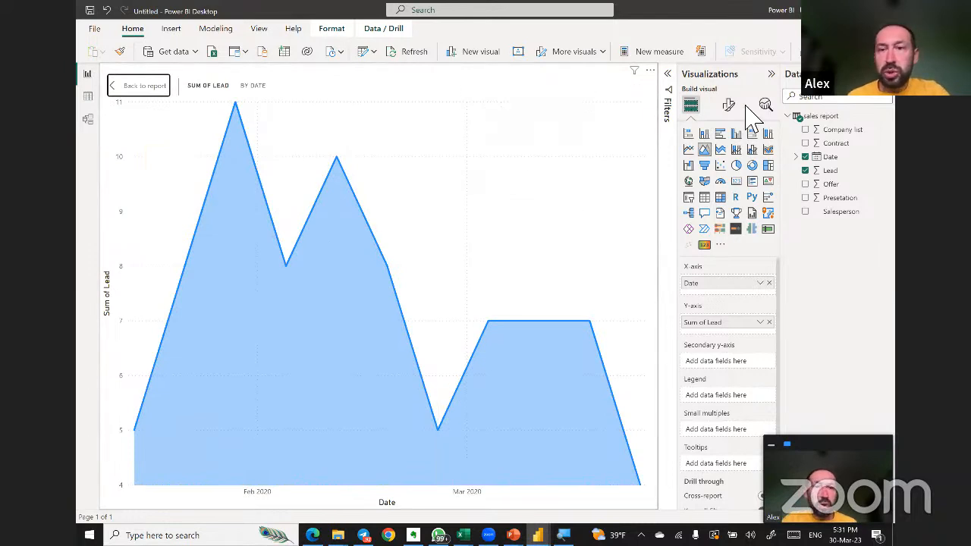
click(729, 107)
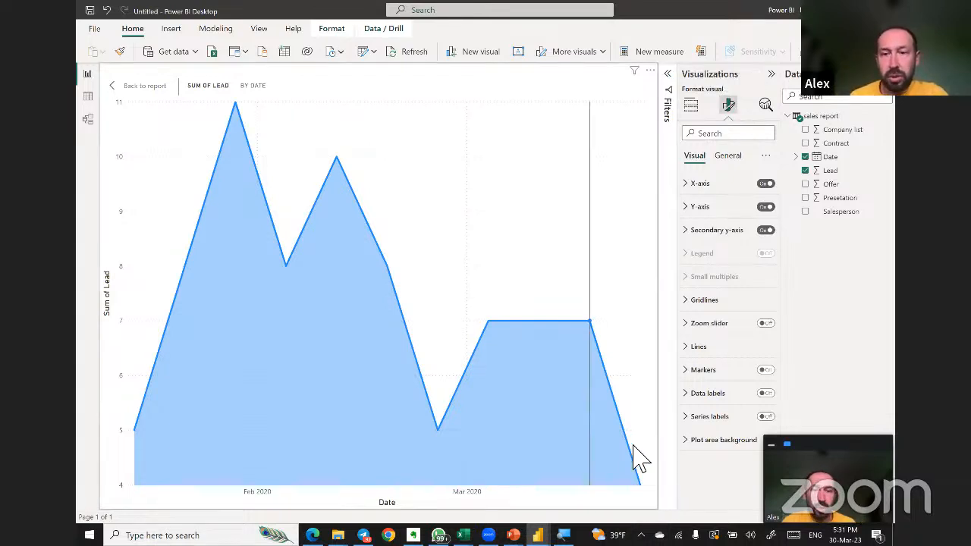
click(767, 394)
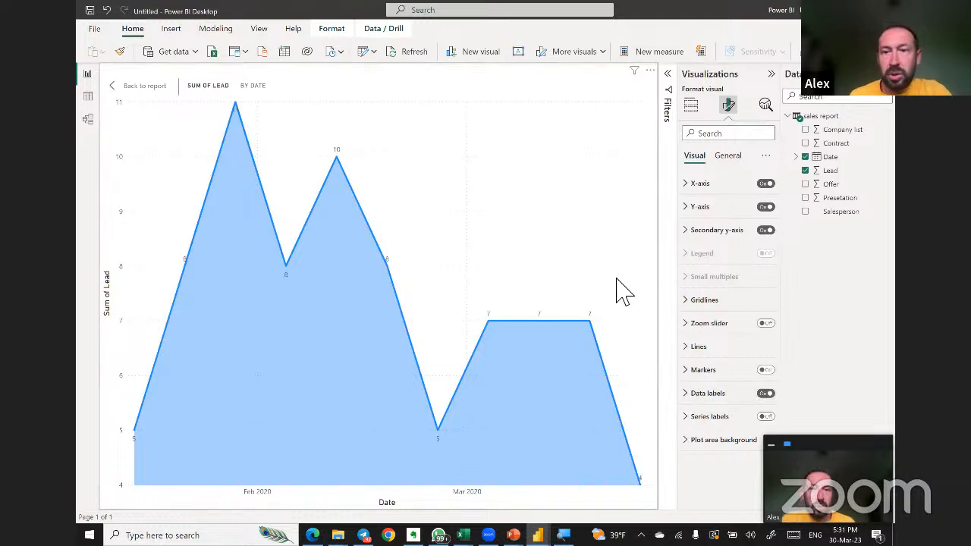
Turn off the Lead by Date chart's Y-axis and its title, and collapse the Range settings.
click(766, 207)
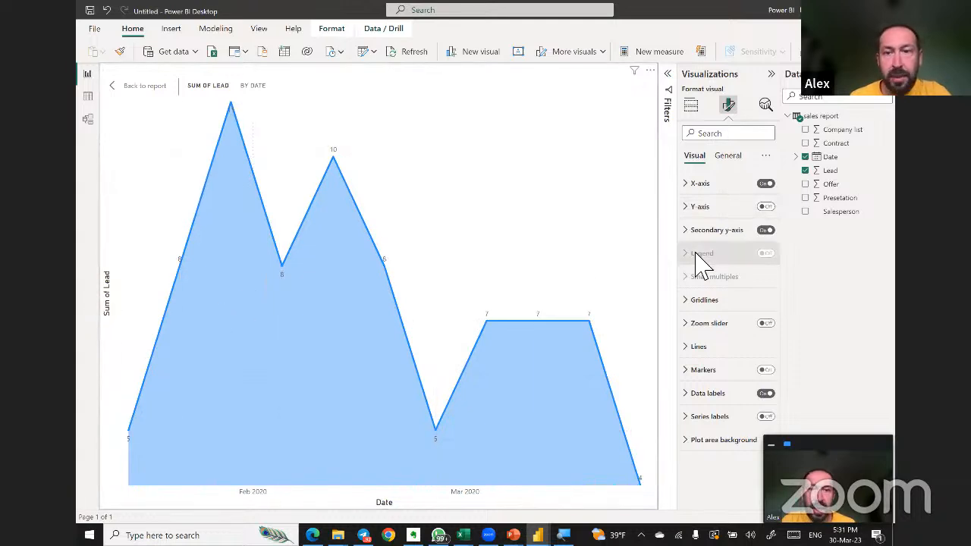
click(699, 209)
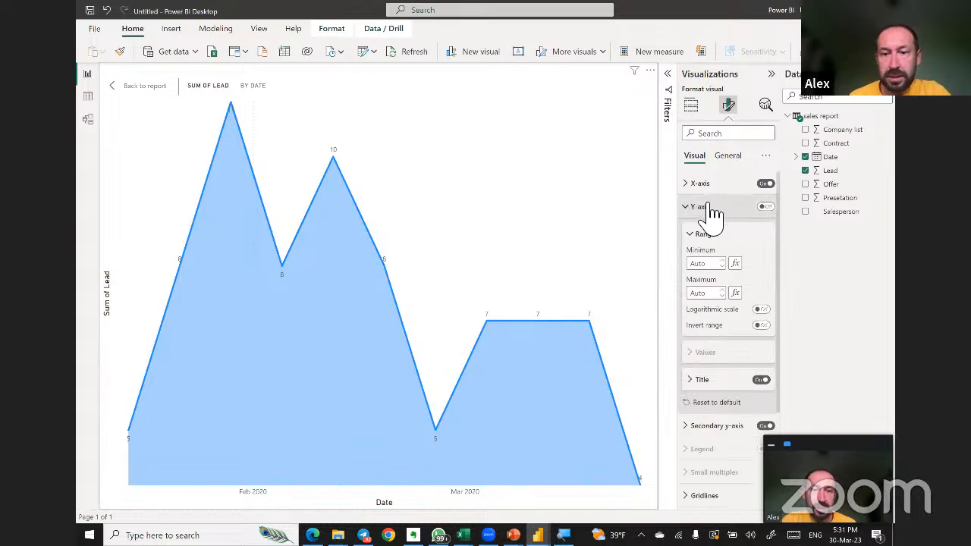
click(762, 380)
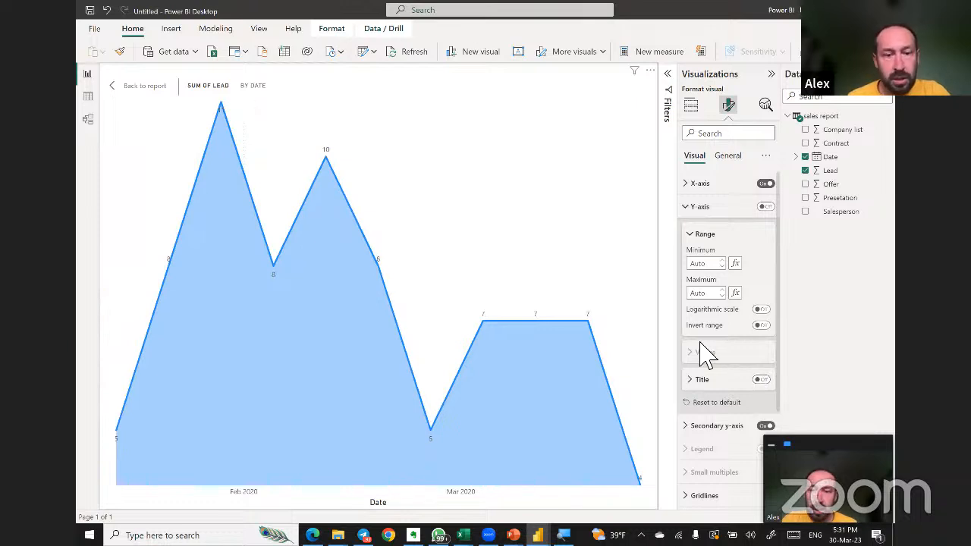
click(703, 235)
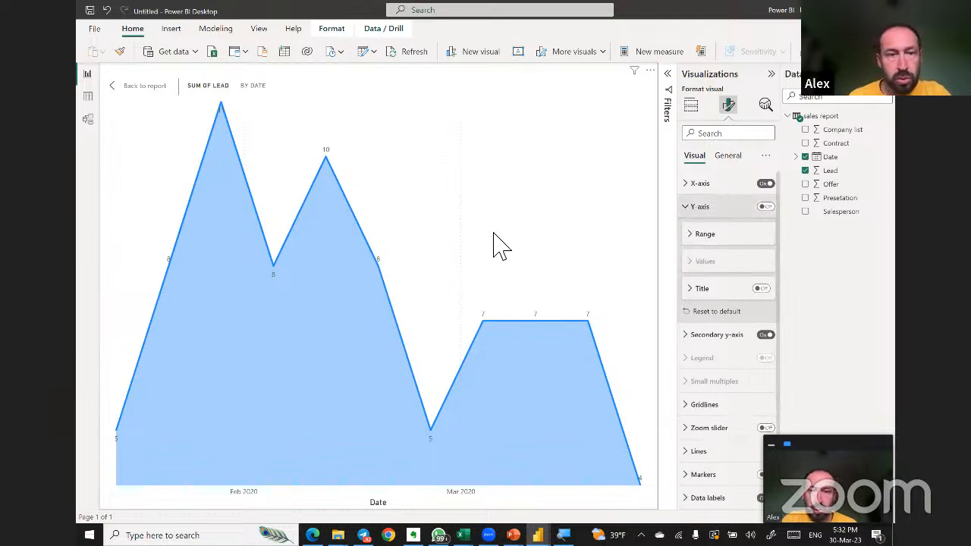
Set the Lead by Date chart's data label values to font size 12 and return to the report page.
click(699, 208)
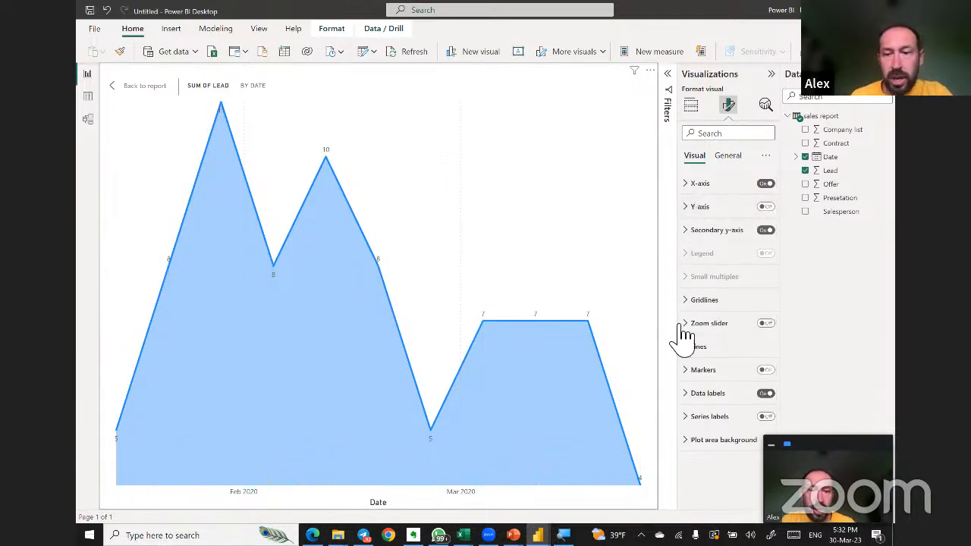
click(695, 394)
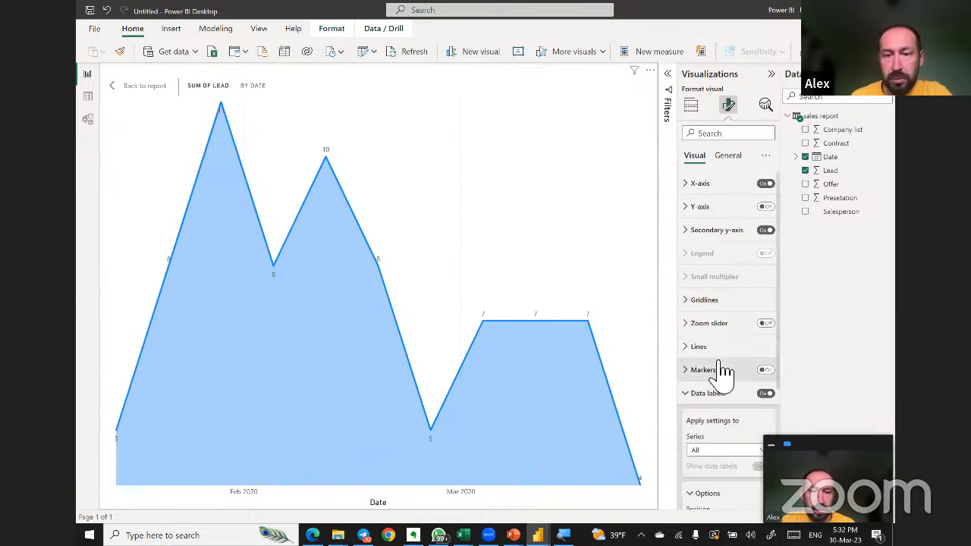
scroll(724, 371, down, 5)
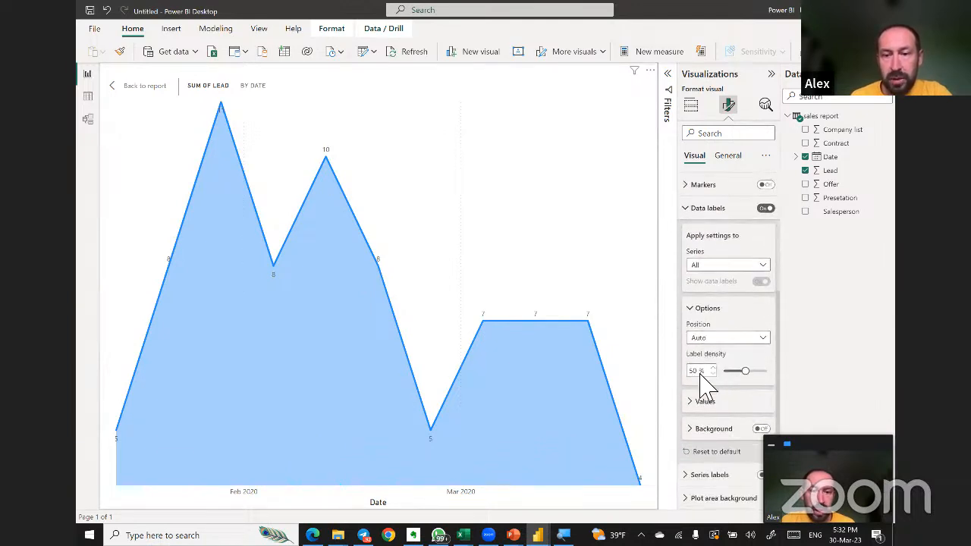
click(702, 400)
scroll(713, 372, down, 3)
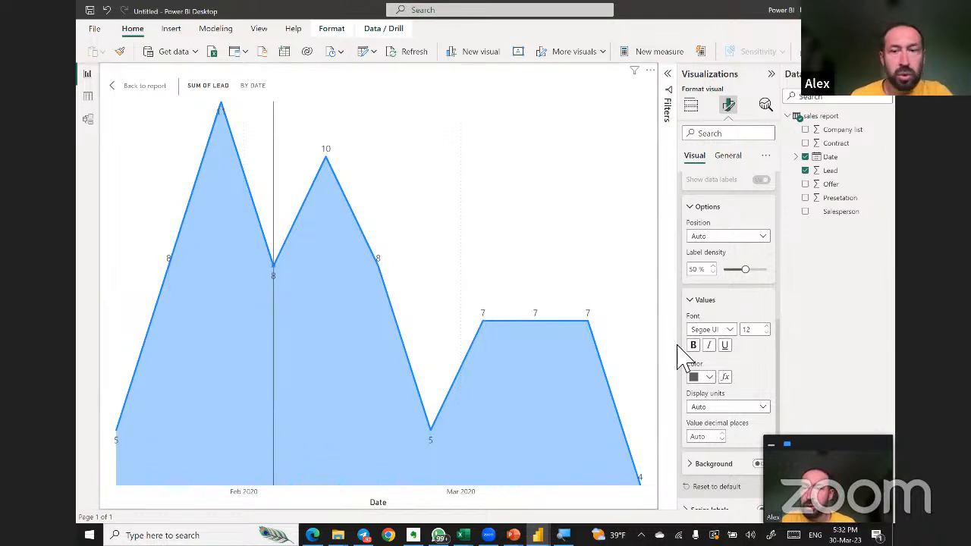
click(125, 86)
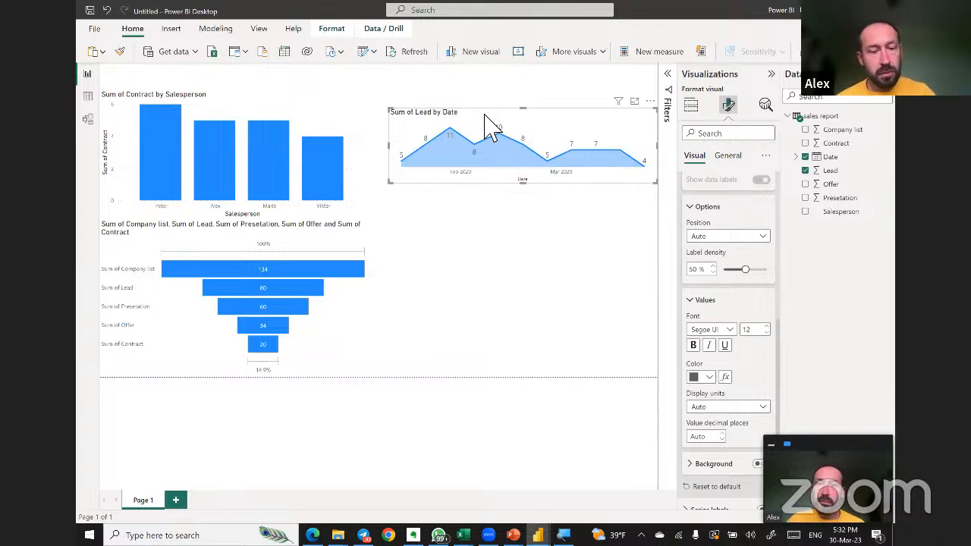
Duplicate the Lead by Date area chart and place the copy directly beneath the original.
key(ctrl+c)
key(ctrl+v)
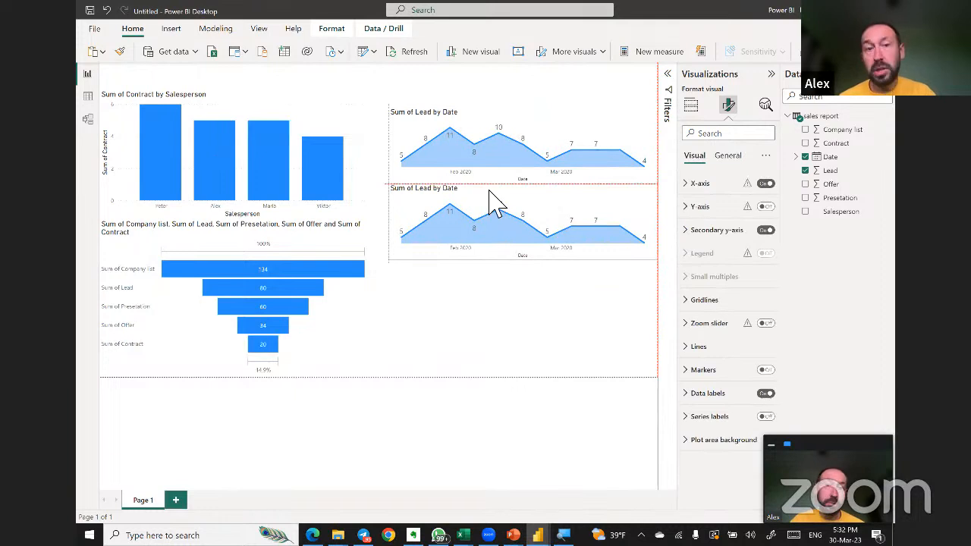
drag(494, 203, 494, 206)
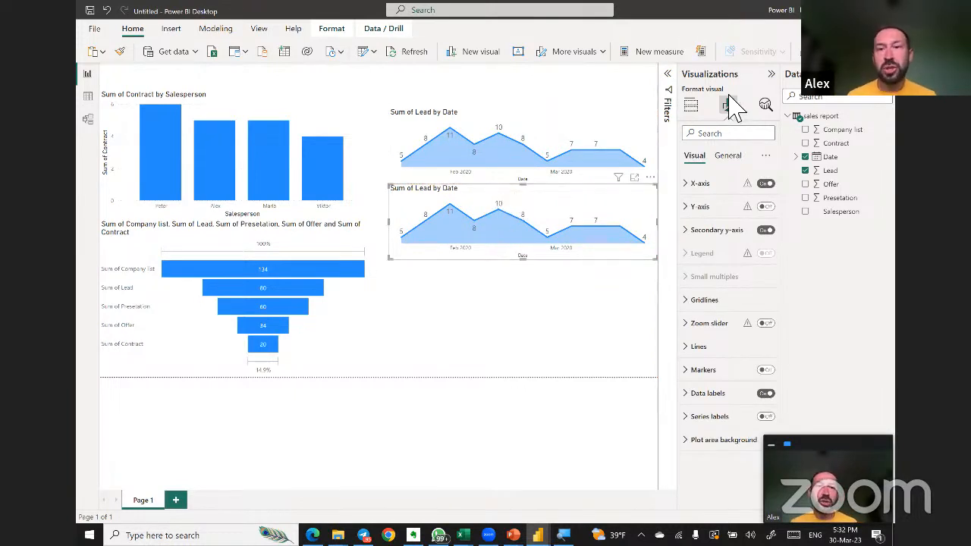
Replace Sum of Lead with the Presetation field on the copied area chart's Y-axis.
click(690, 110)
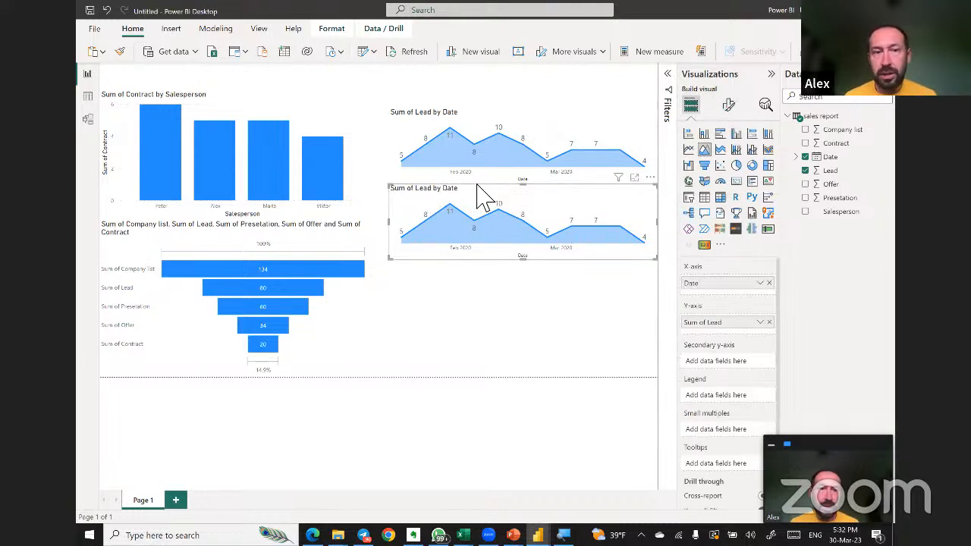
mouse_move(243, 323)
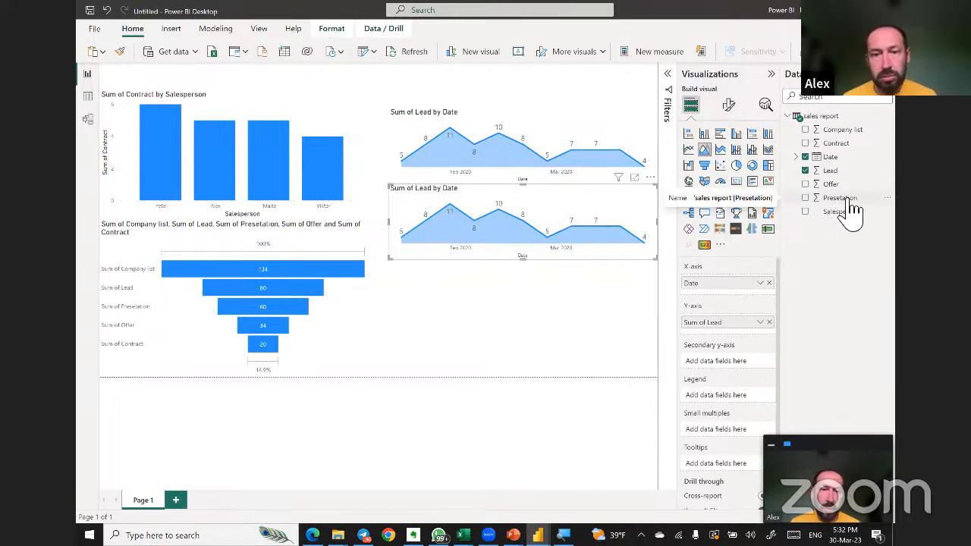
drag(851, 203, 730, 334)
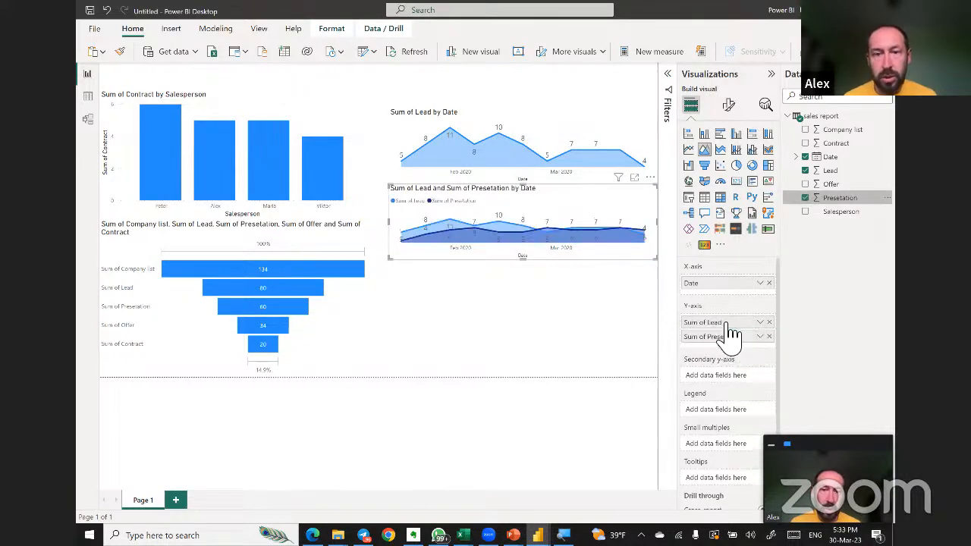
click(769, 322)
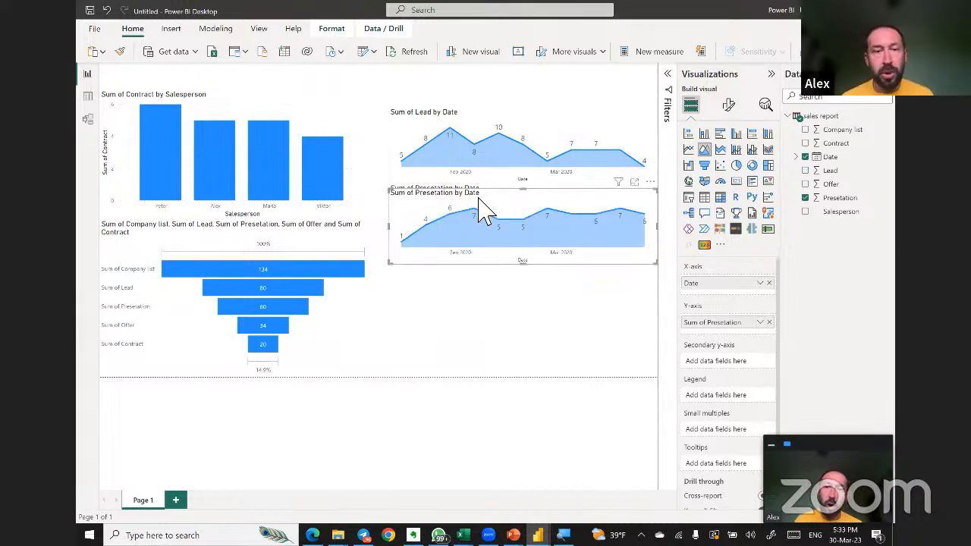
Duplicate the Presetation by Date chart directly below itself and replace the copy's Y-axis field with Offer.
key(ctrl+c)
key(ctrl+v)
drag(488, 296, 499, 282)
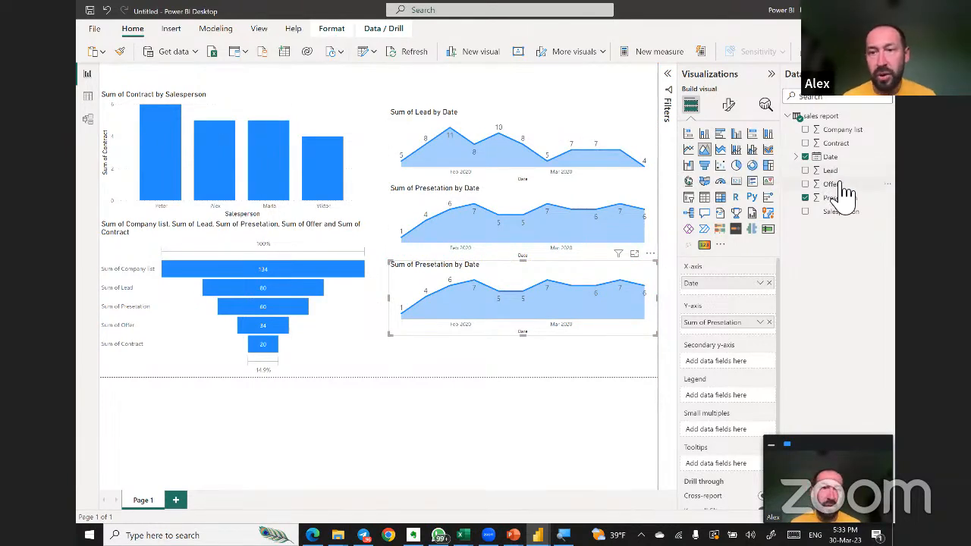
drag(838, 185, 754, 333)
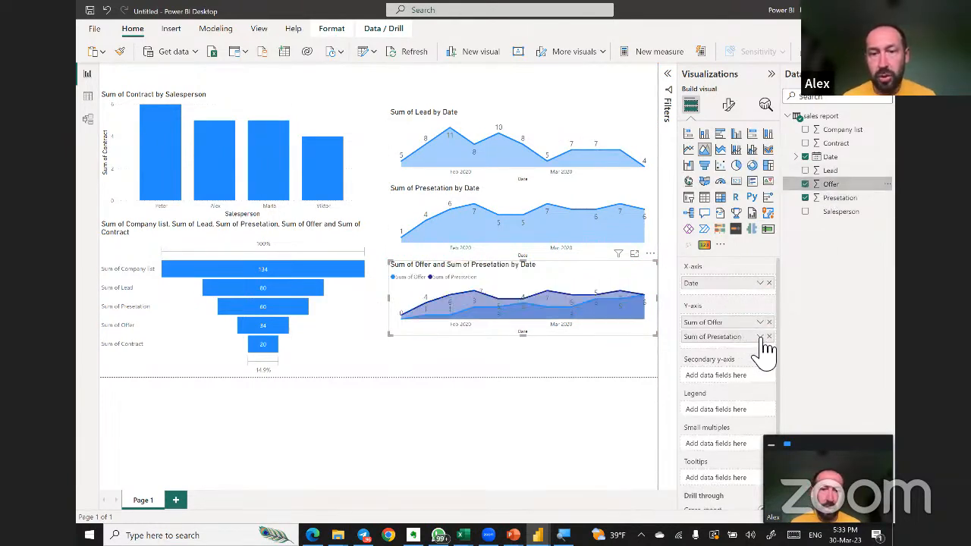
click(769, 337)
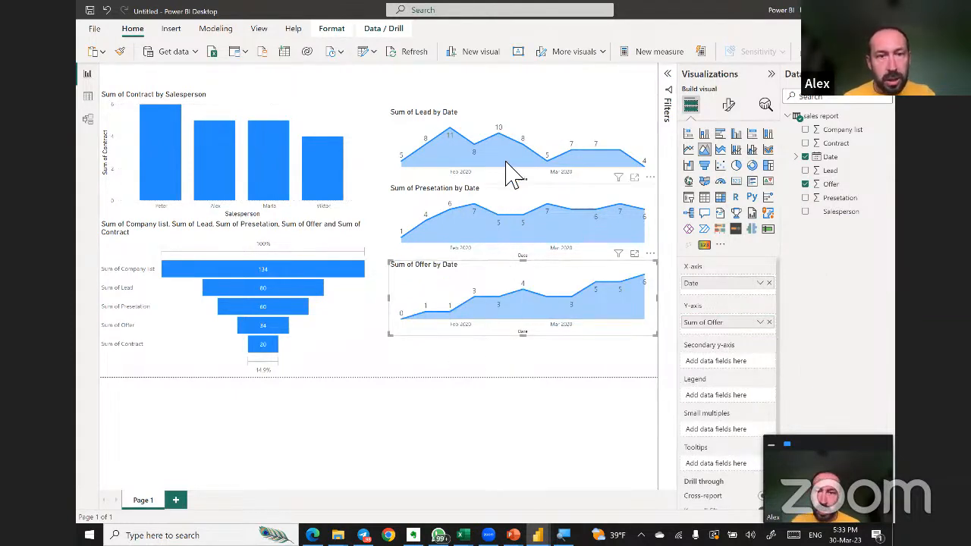
Select the Lead, Presetation and Offer area charts together and move them up toward the report page's upper edge.
click(530, 148)
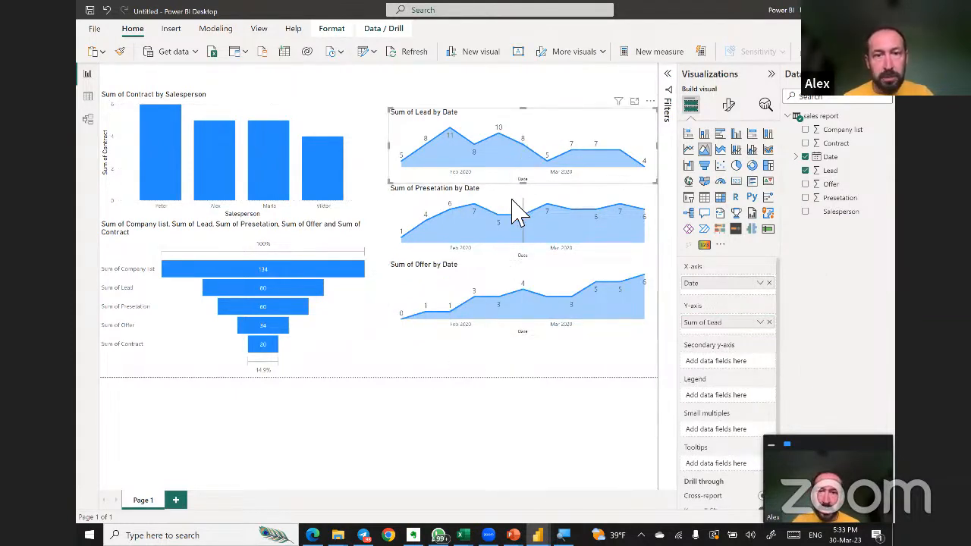
ctrl+click(516, 212)
ctrl+click(492, 291)
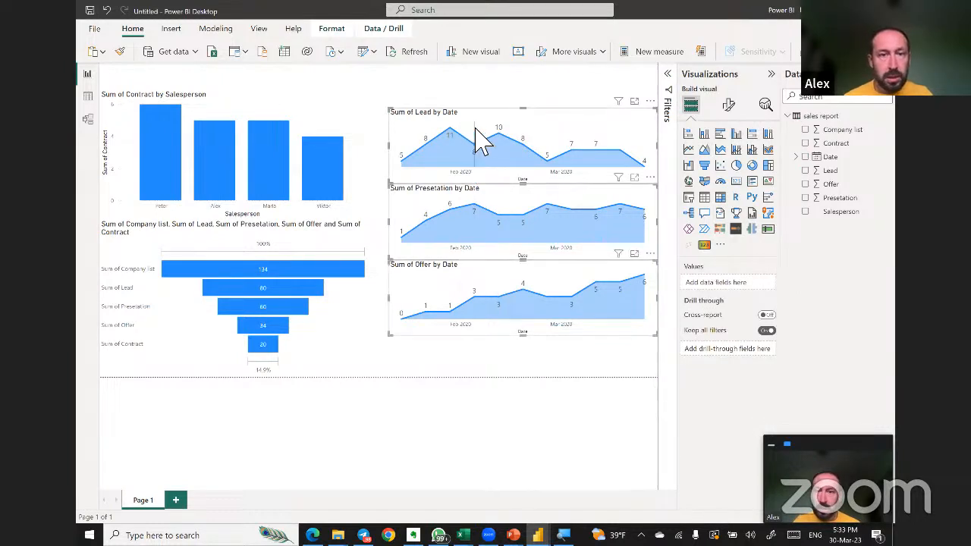
drag(481, 104, 483, 86)
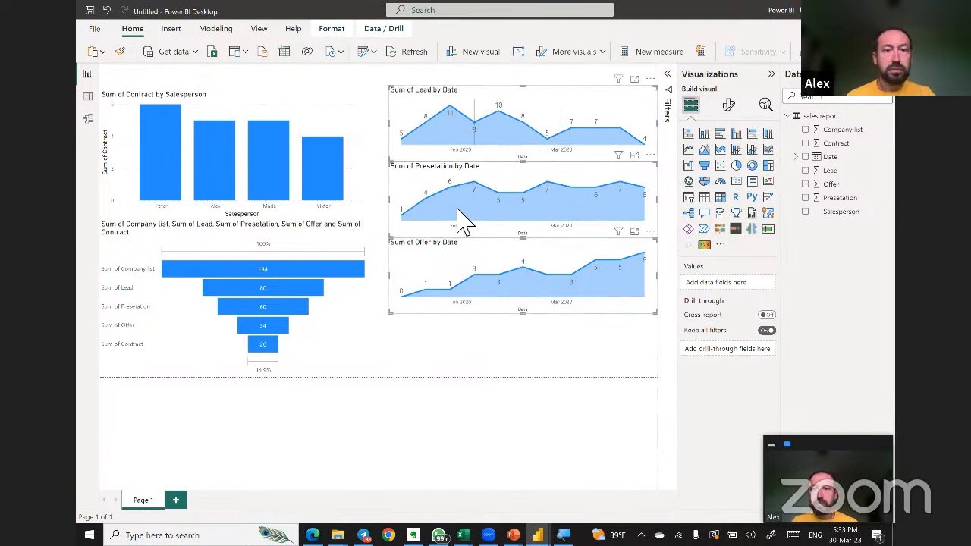
drag(489, 104, 487, 98)
click(488, 102)
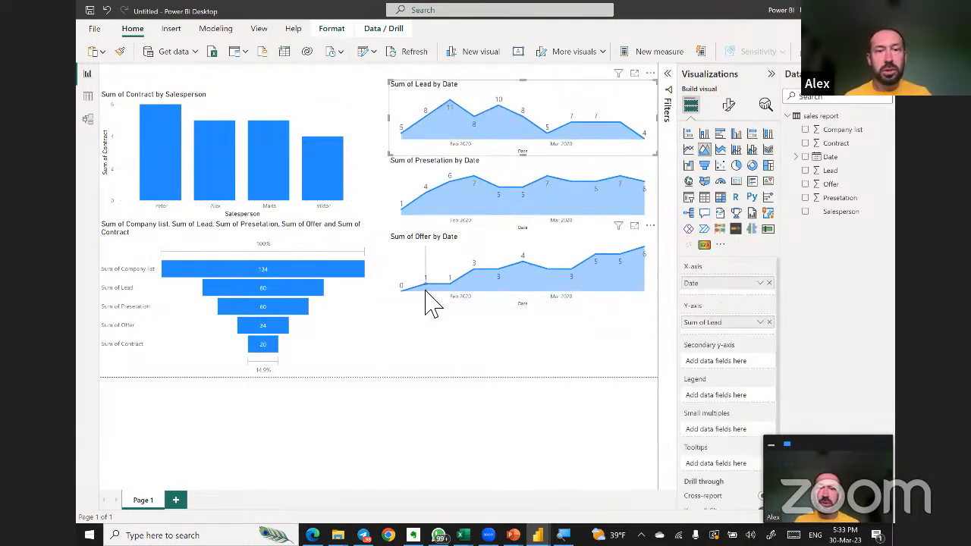
Place a copy of the Presetation by Date chart below the Offer chart and replace its Y-axis field with Offer.
click(456, 338)
click(514, 191)
key(ctrl+c)
key(ctrl+v)
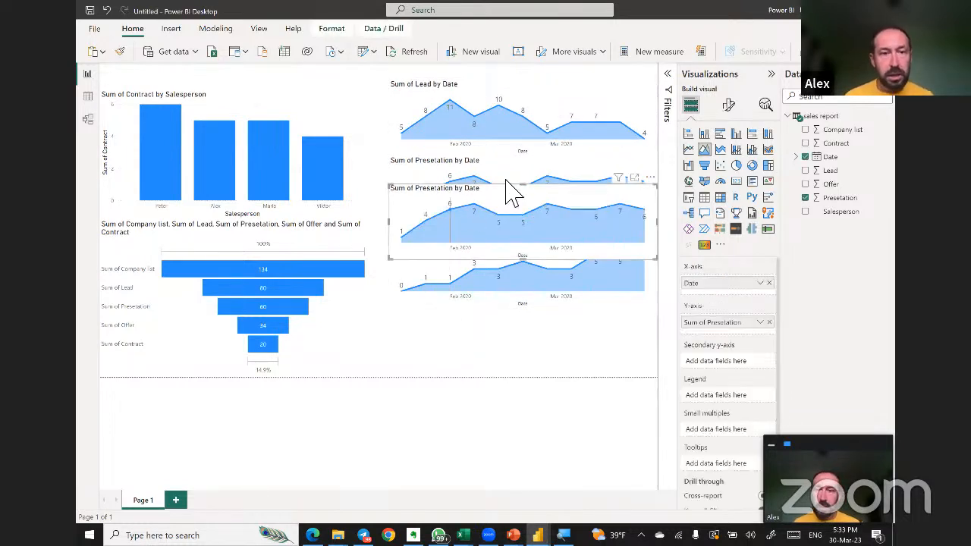
drag(514, 190, 534, 330)
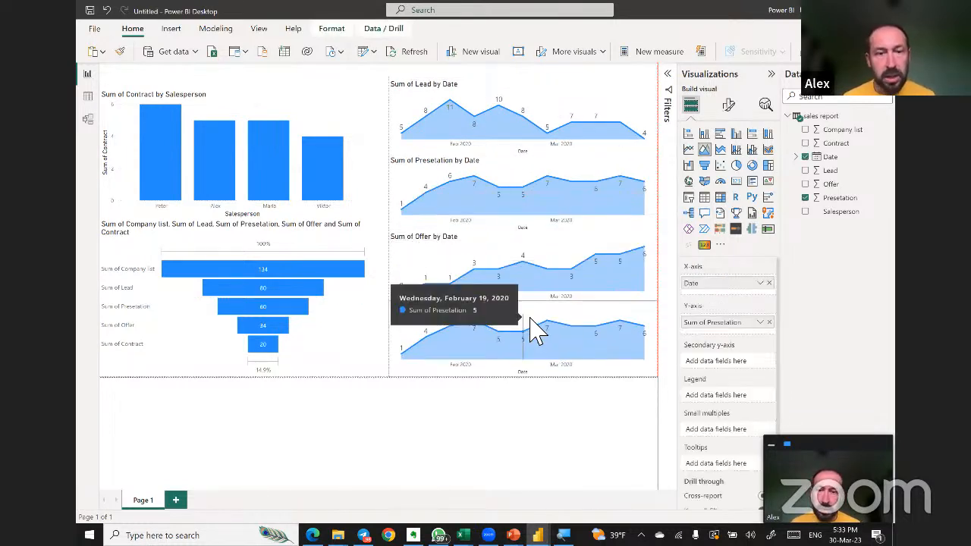
click(805, 198)
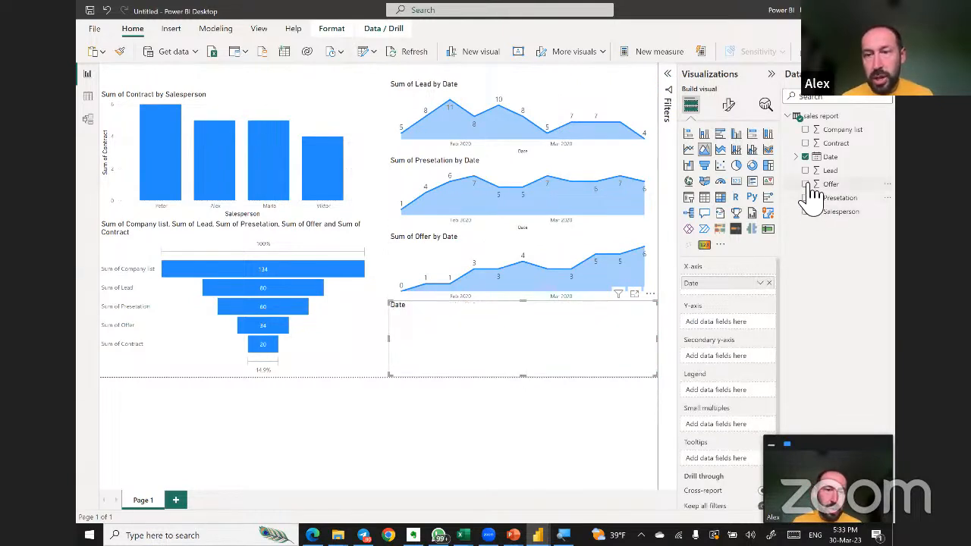
click(806, 184)
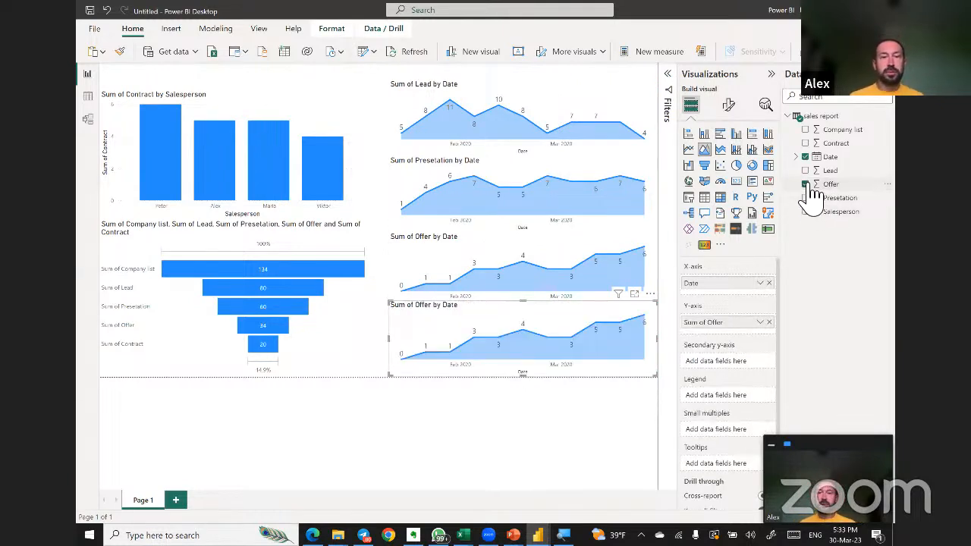
Cross-filter the report by individual salespeople in the Contract by Salesperson chart and clear the selection.
click(277, 191)
click(311, 188)
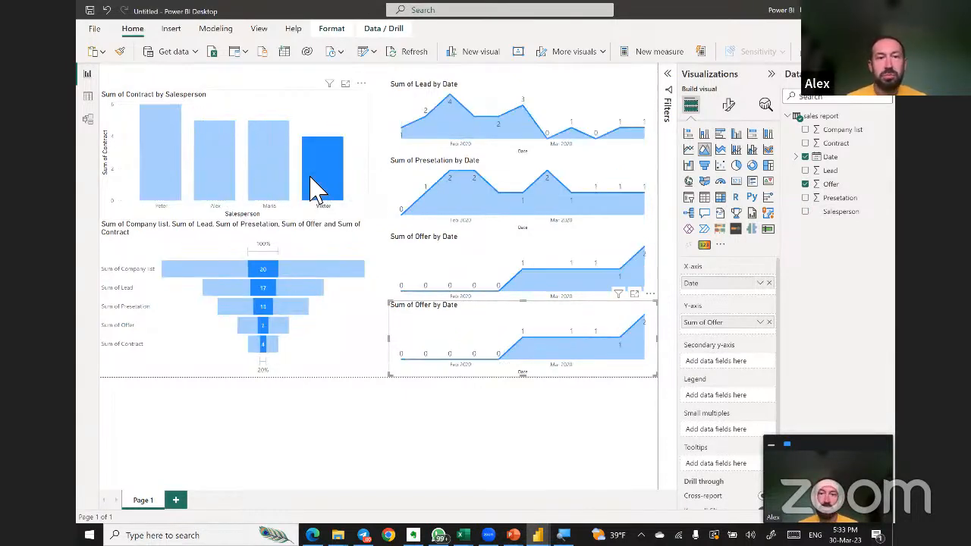
click(280, 193)
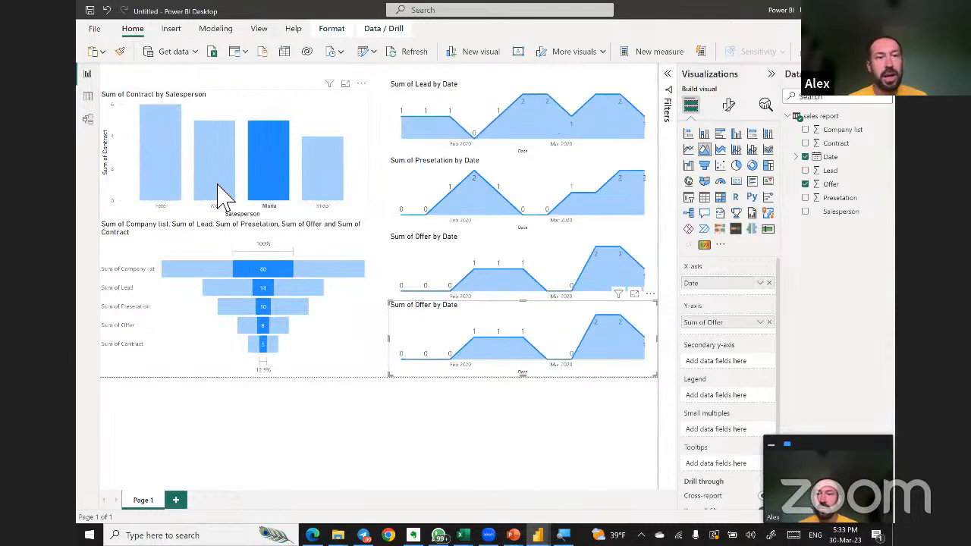
click(219, 186)
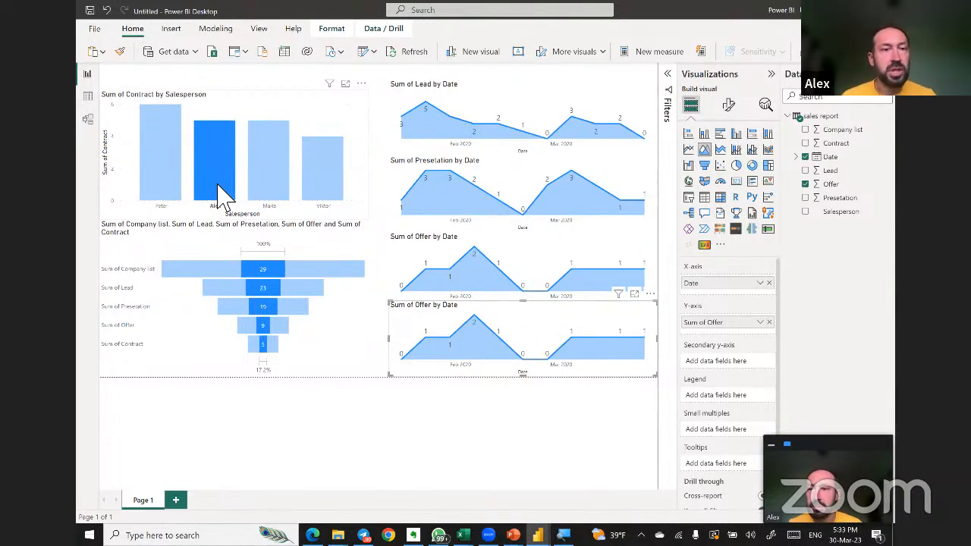
click(220, 193)
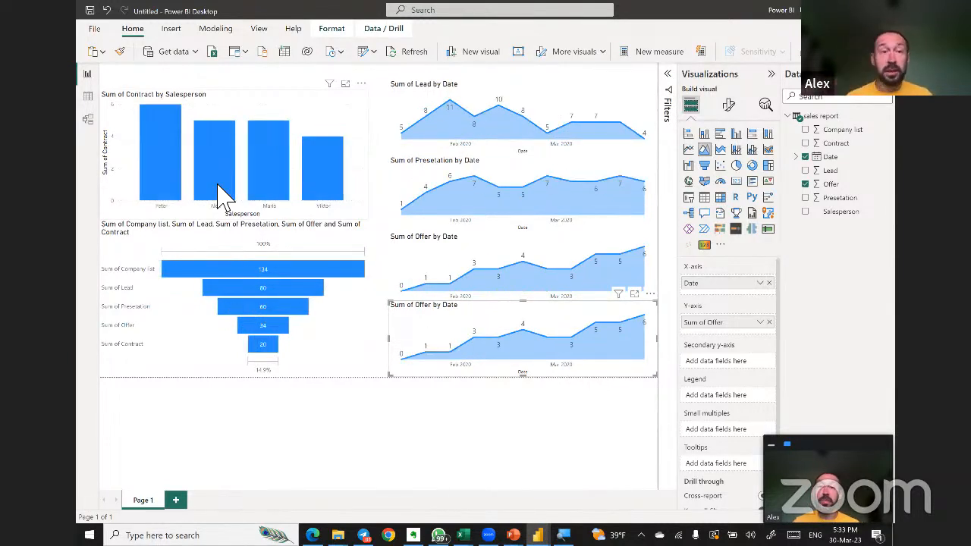
click(219, 195)
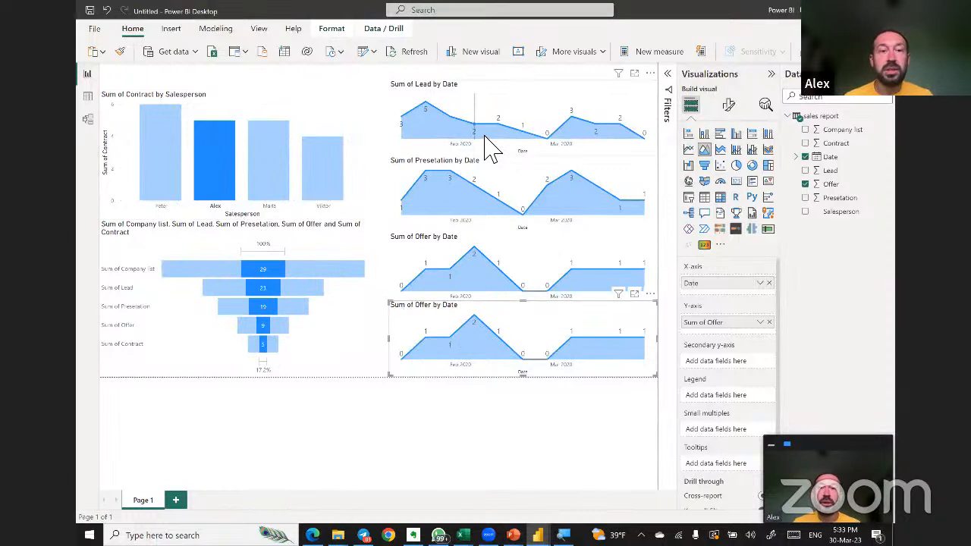
click(224, 195)
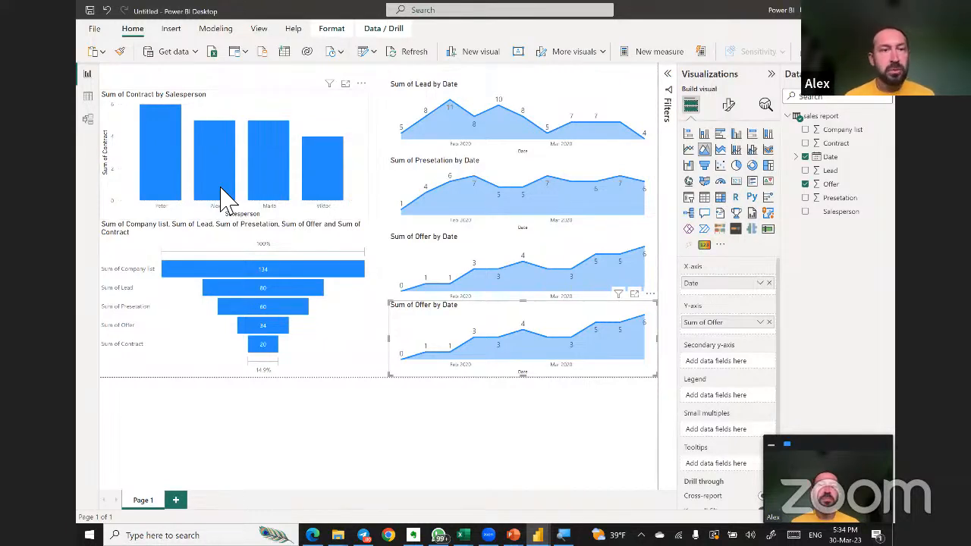
click(252, 102)
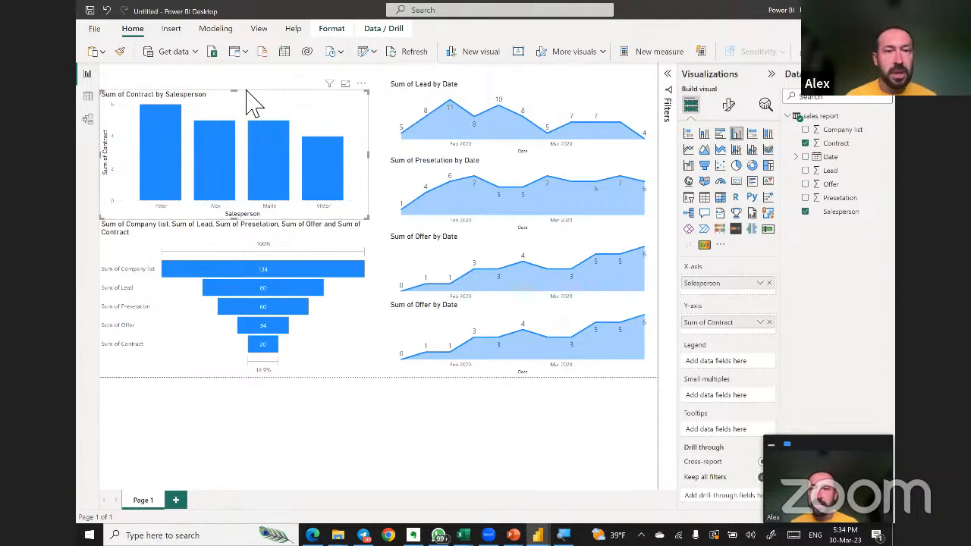
click(480, 106)
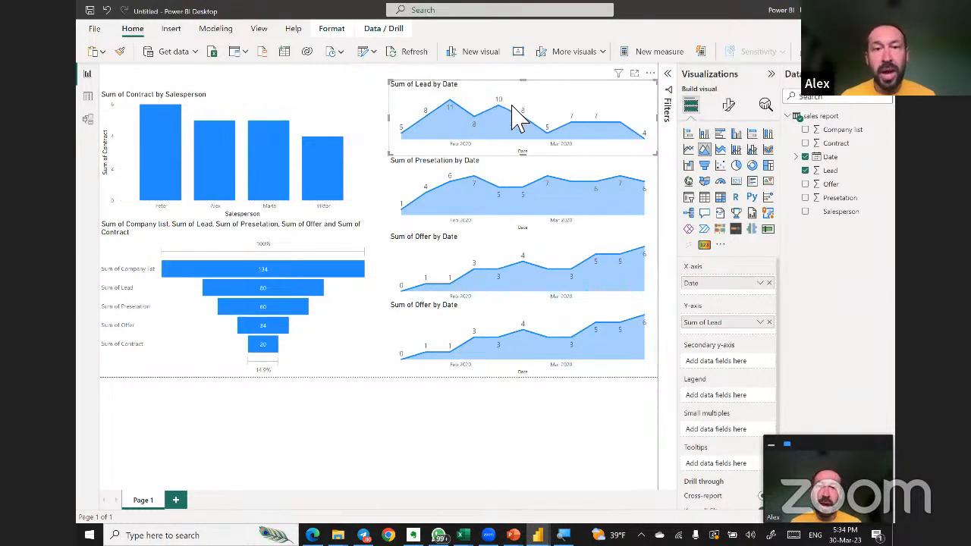
mouse_move(498, 102)
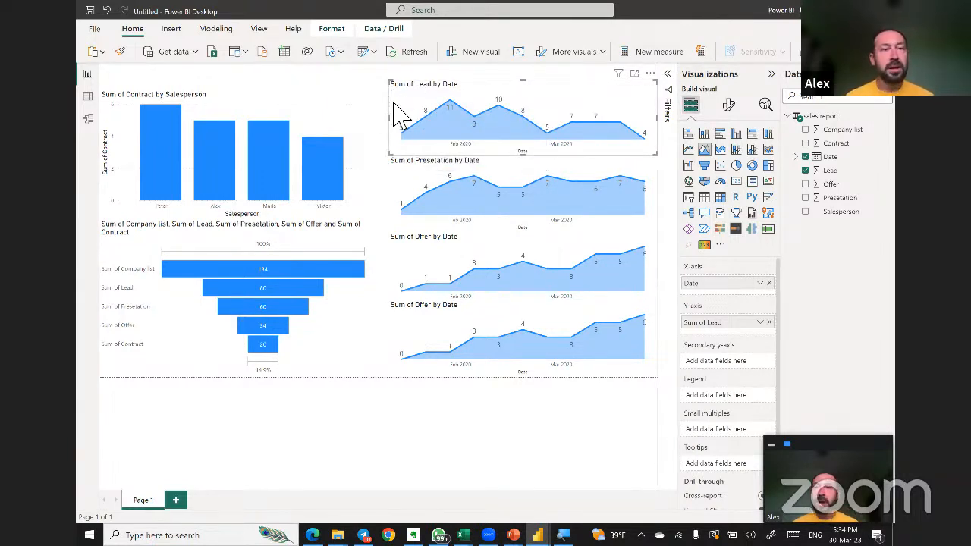
click(337, 129)
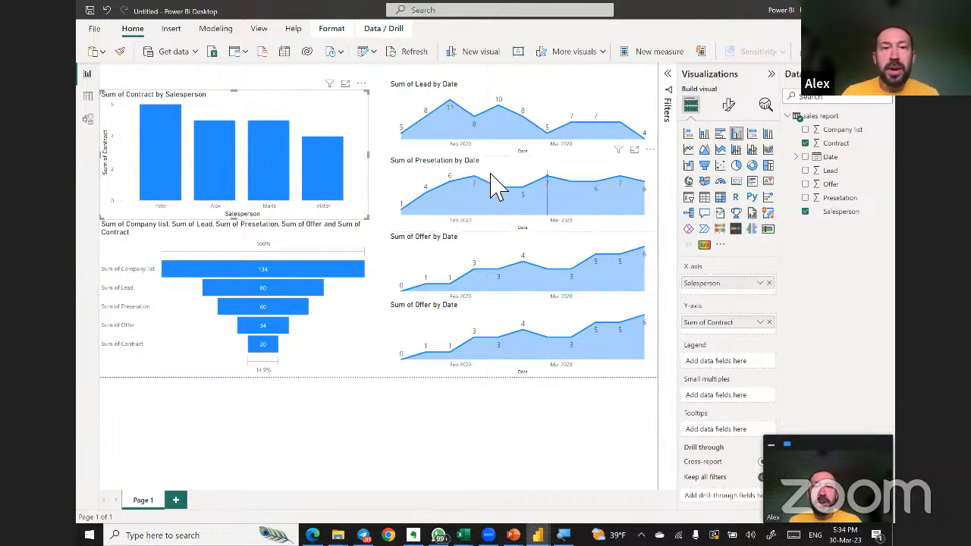
Copy the formatting of the Lead by Date area chart onto the Contract by Salesperson column chart with Format Painter.
click(602, 100)
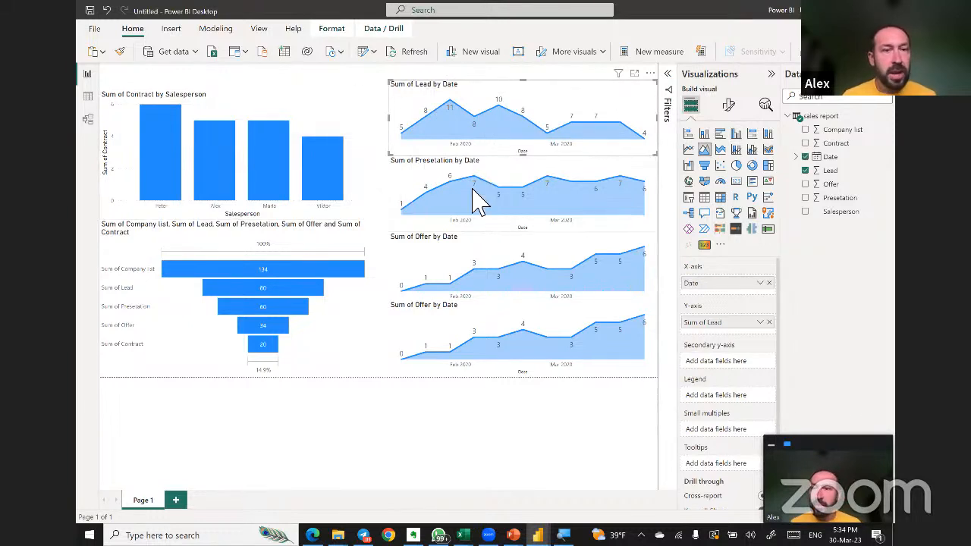
click(119, 53)
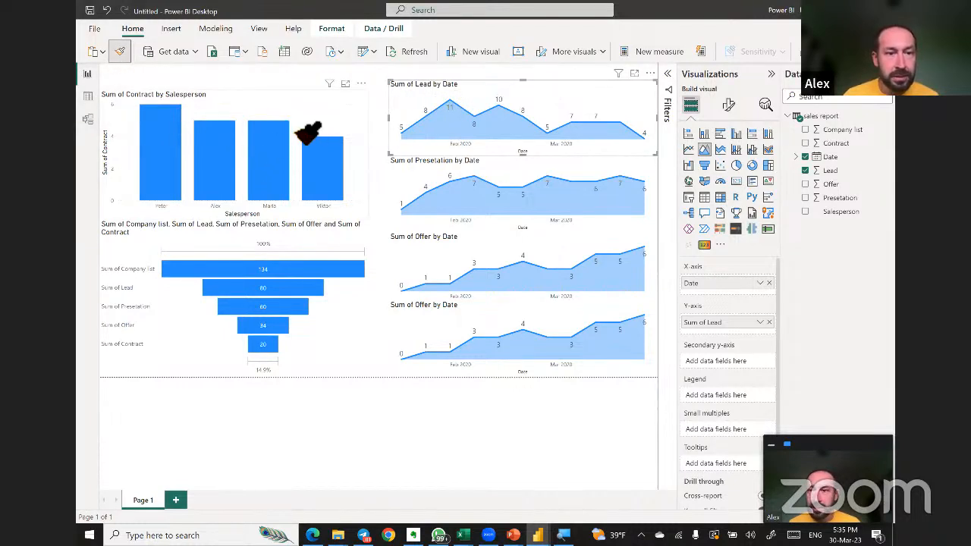
click(279, 148)
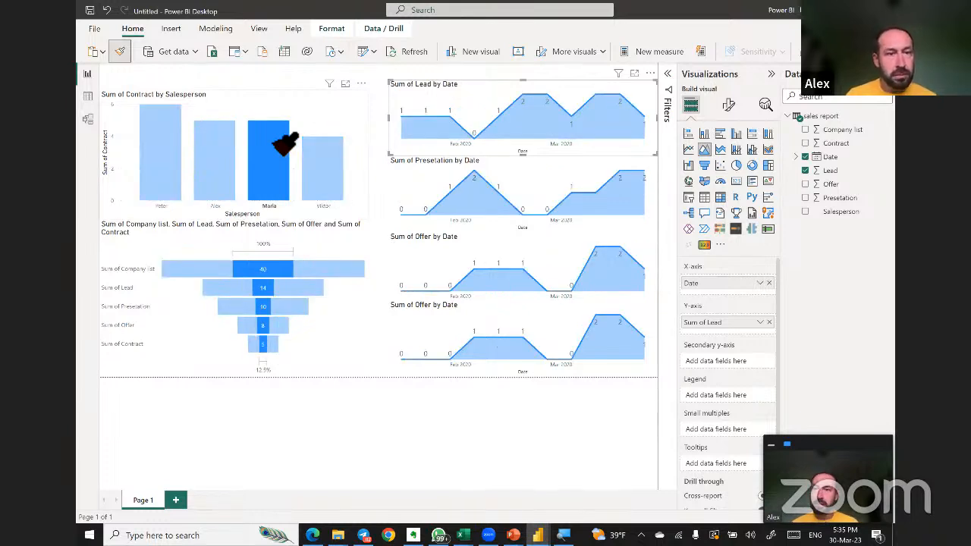
click(279, 128)
click(263, 106)
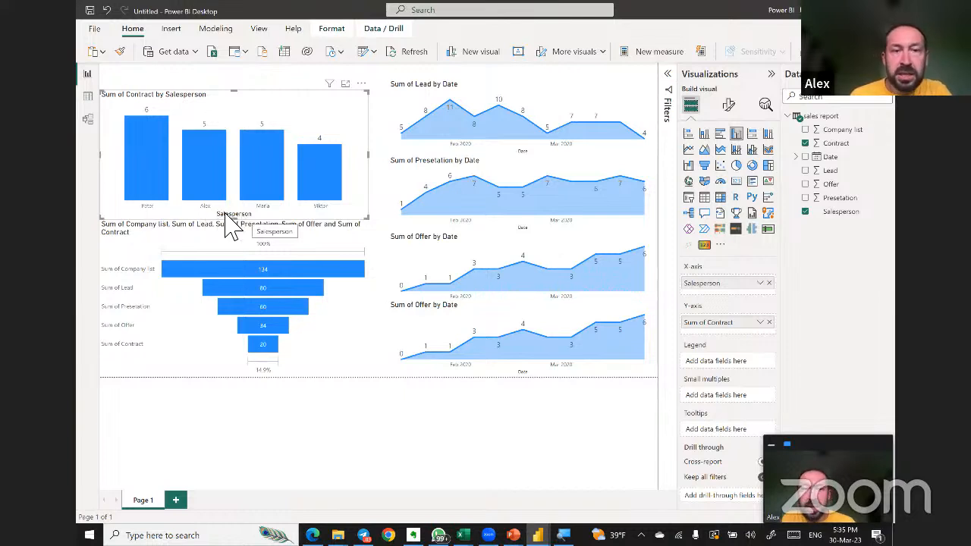
Hide the X-axis title of the Contract by Salesperson chart and set its X-axis values font size to 12.
click(730, 106)
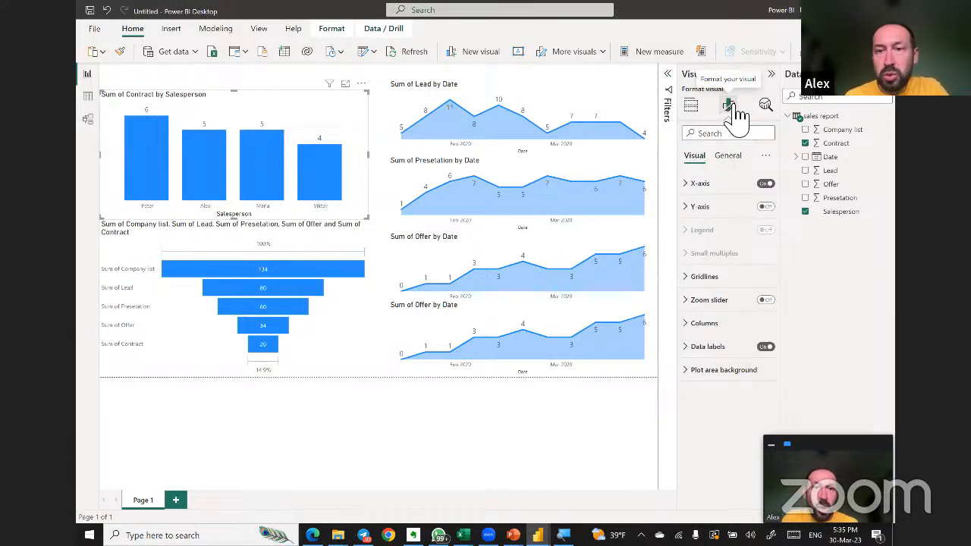
click(694, 186)
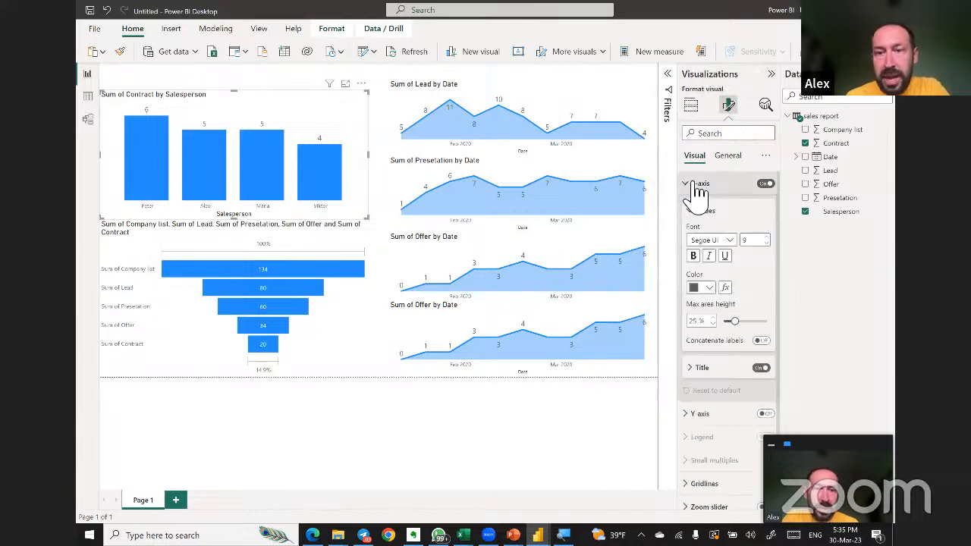
click(766, 183)
click(766, 184)
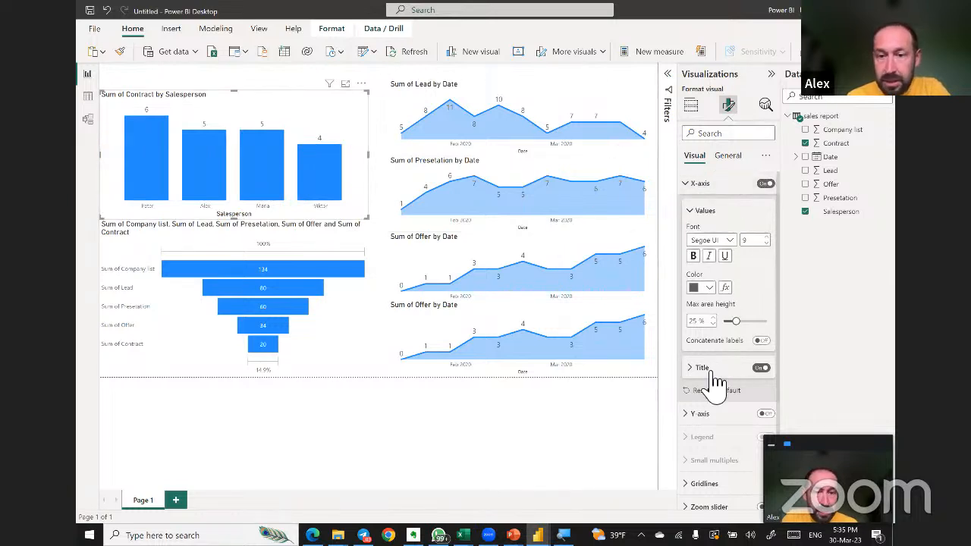
click(762, 368)
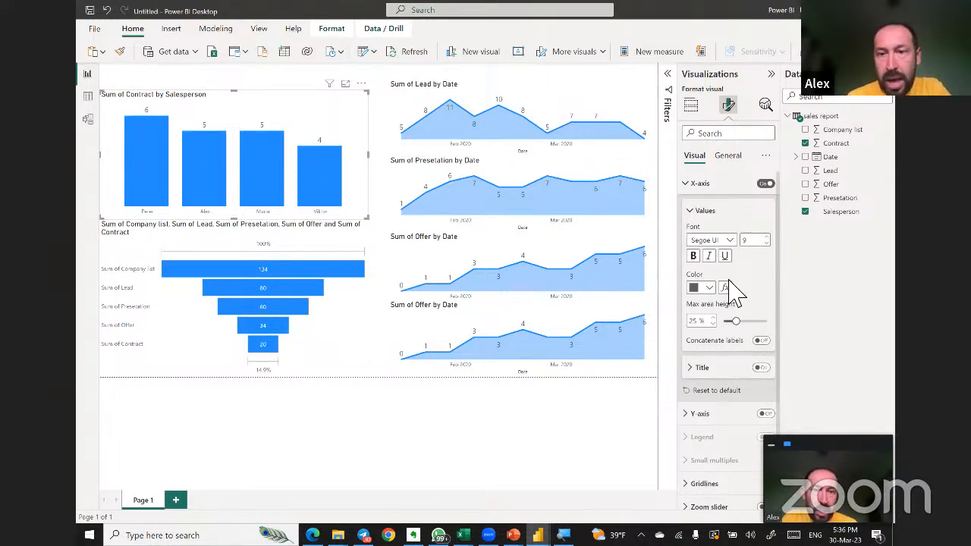
click(772, 237)
click(772, 236)
click(772, 237)
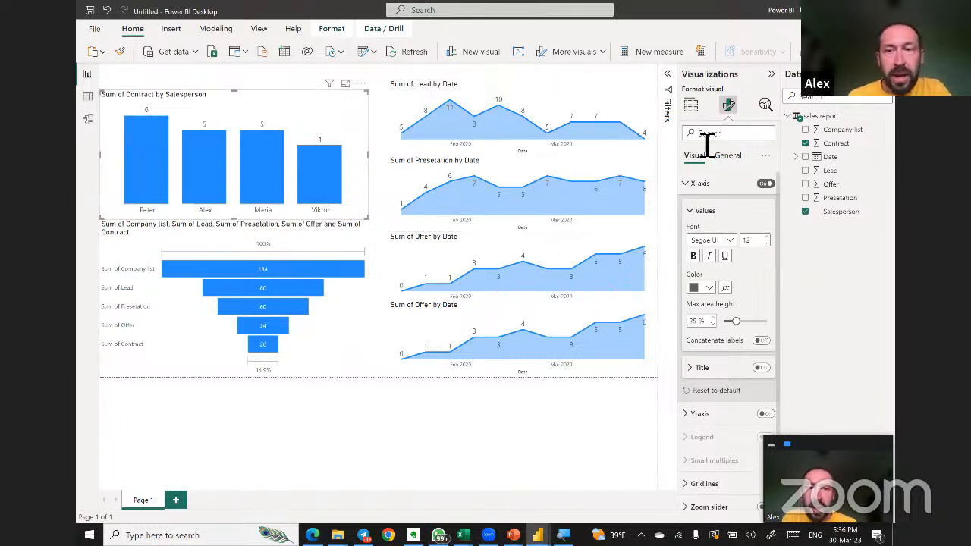
Change the column chart's title to "Contracts by Salesperson" and move the chart slightly up toward the report page's upper edge.
click(735, 161)
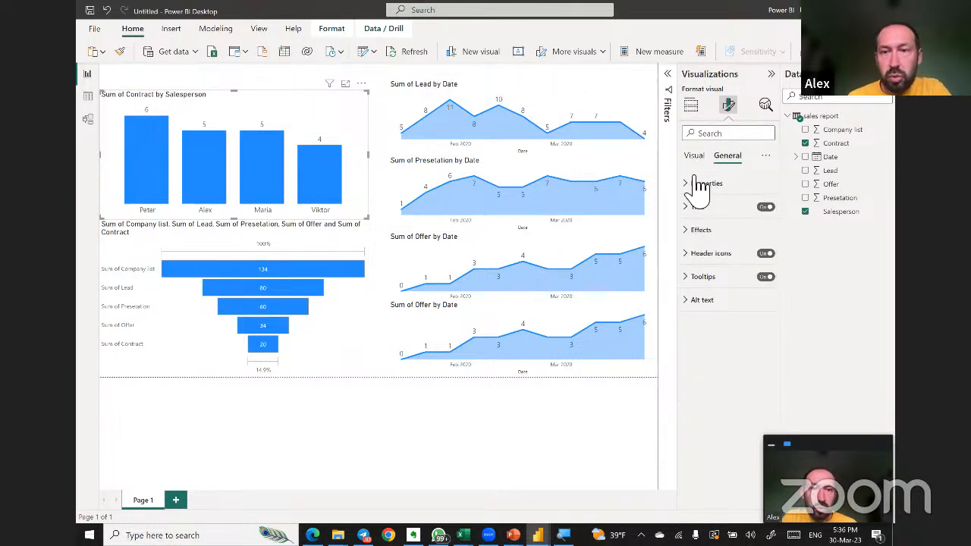
click(694, 210)
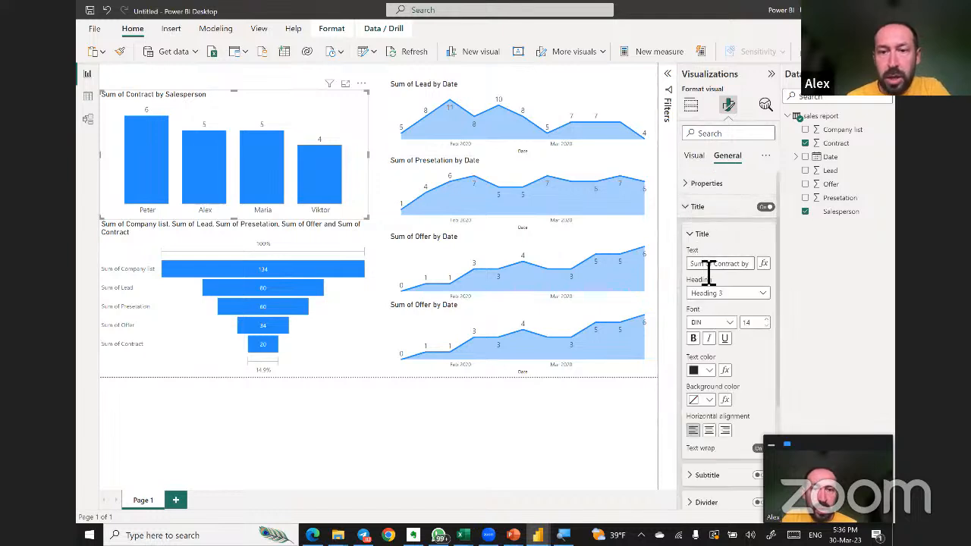
drag(714, 265, 689, 263)
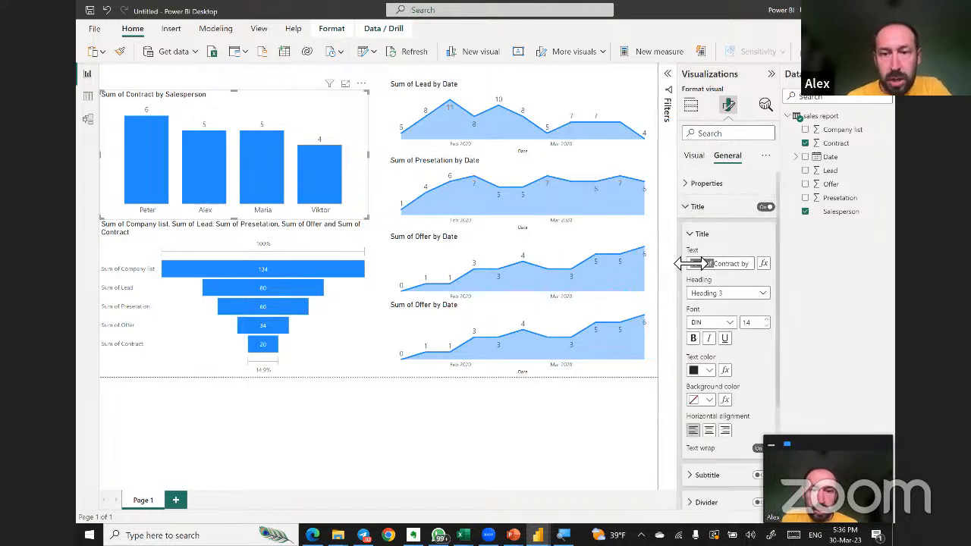
key(BackSpace)
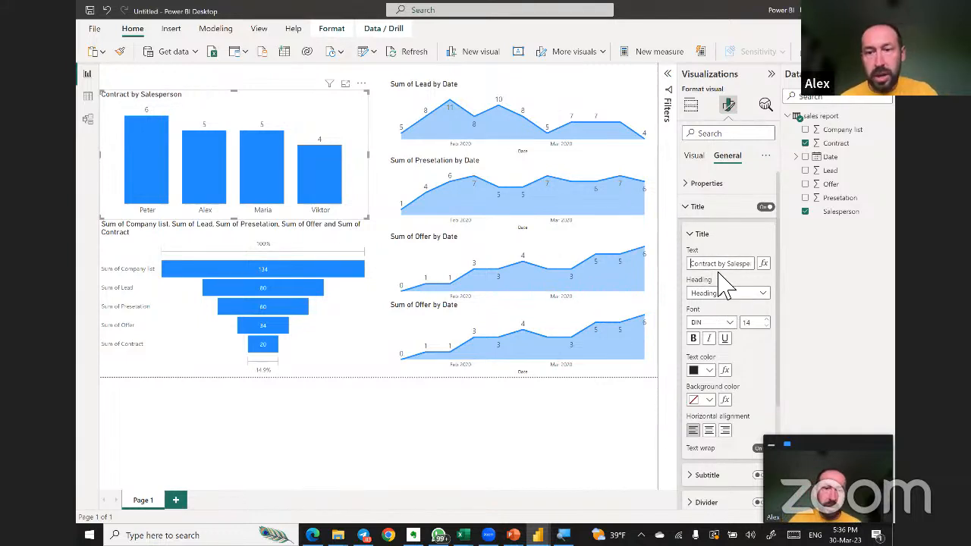
text(s)
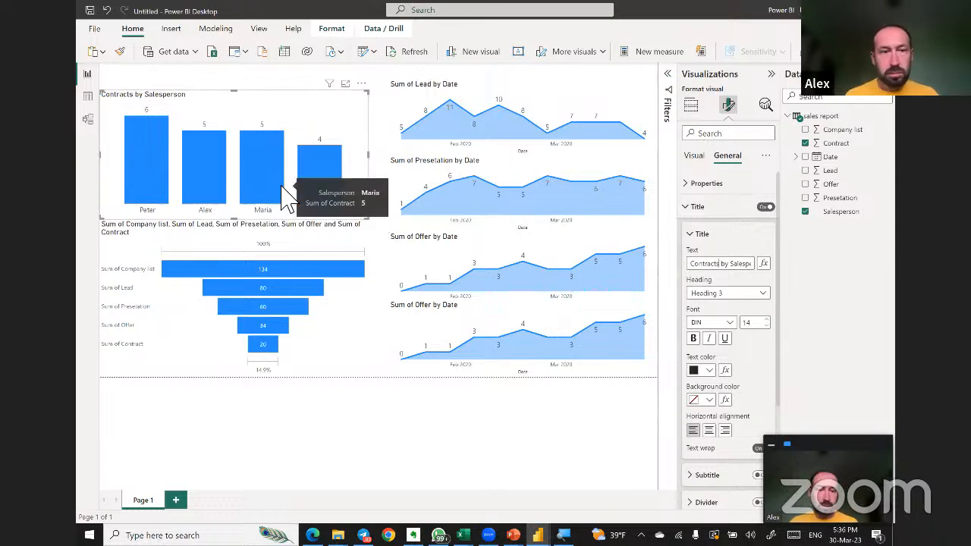
click(288, 68)
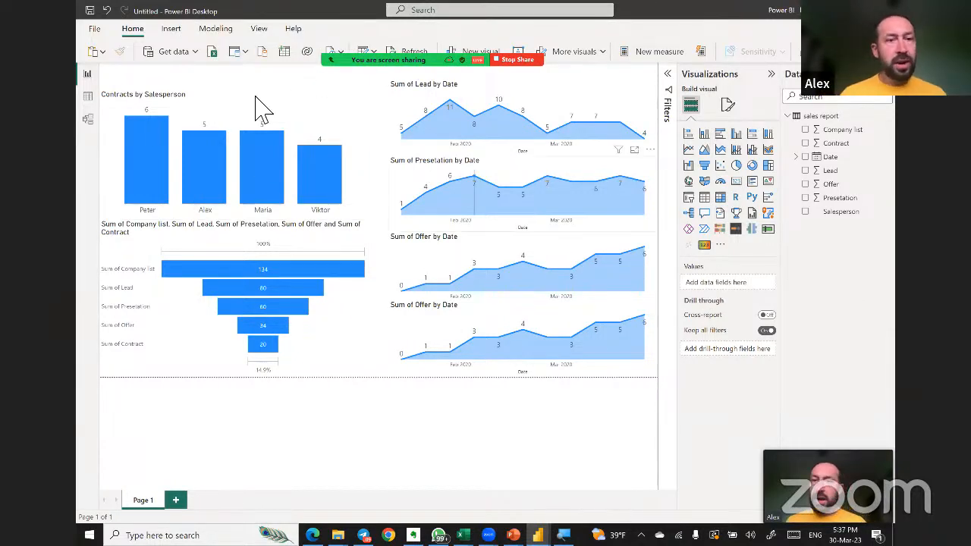
click(209, 119)
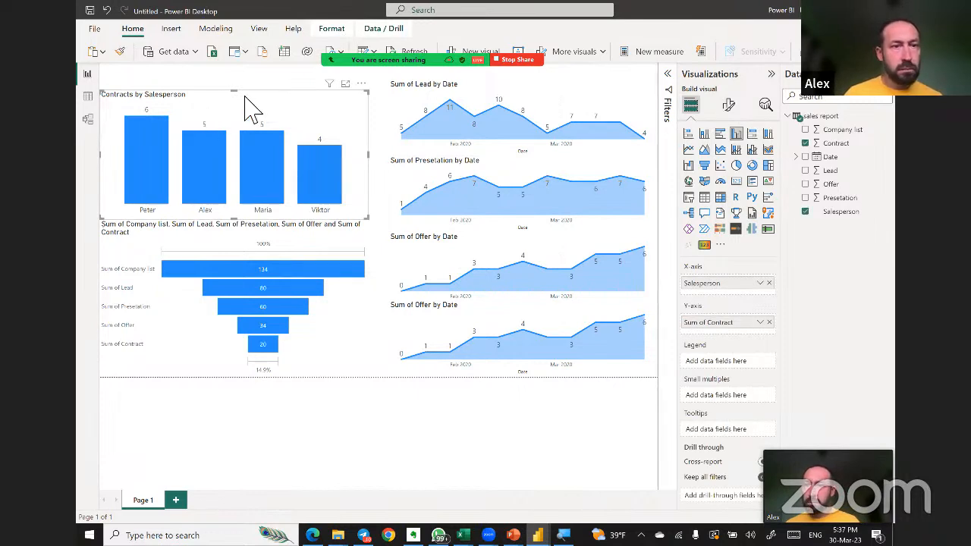
mouse_move(245, 102)
mouse_down()
mouse_move(260, 100)
mouse_move(248, 89)
mouse_up()
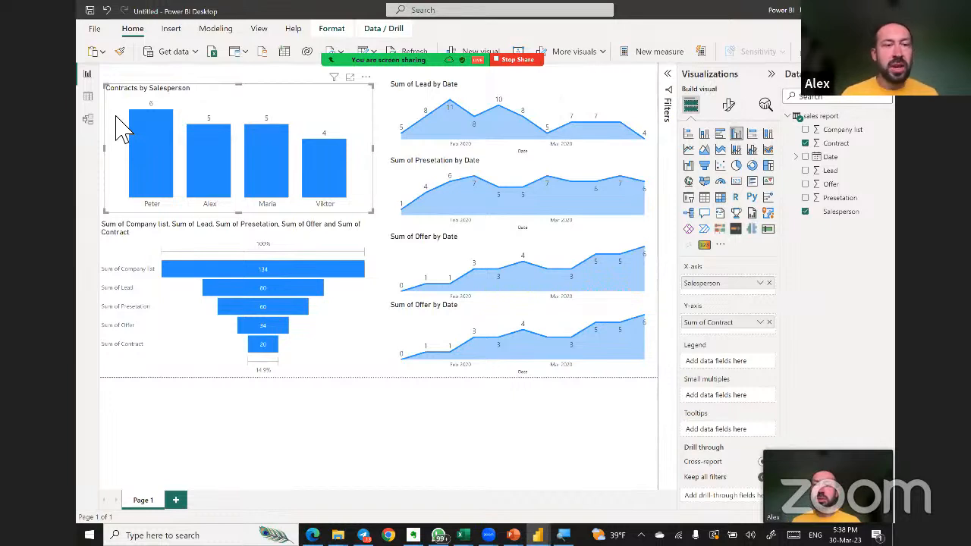
Open the funnel chart's title settings and select its entire title text.
click(178, 342)
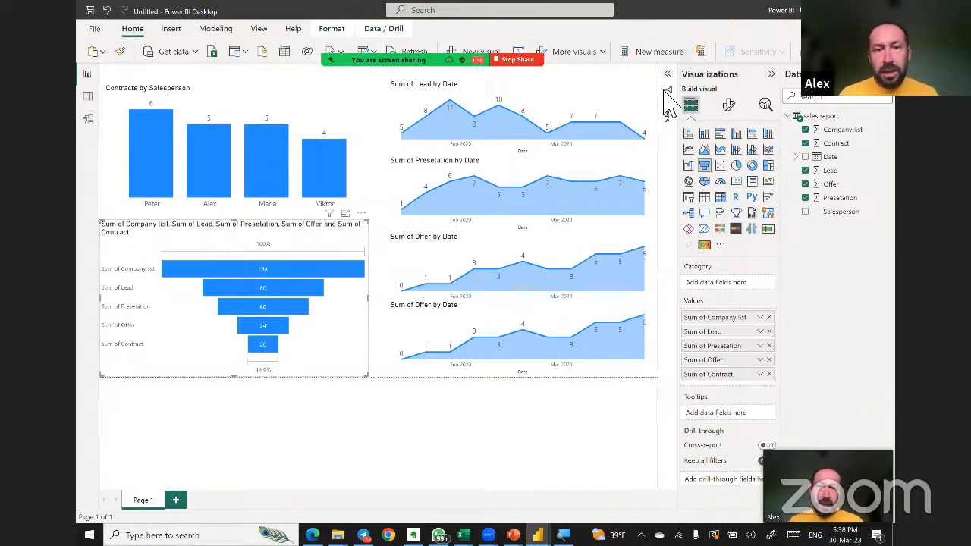
click(728, 105)
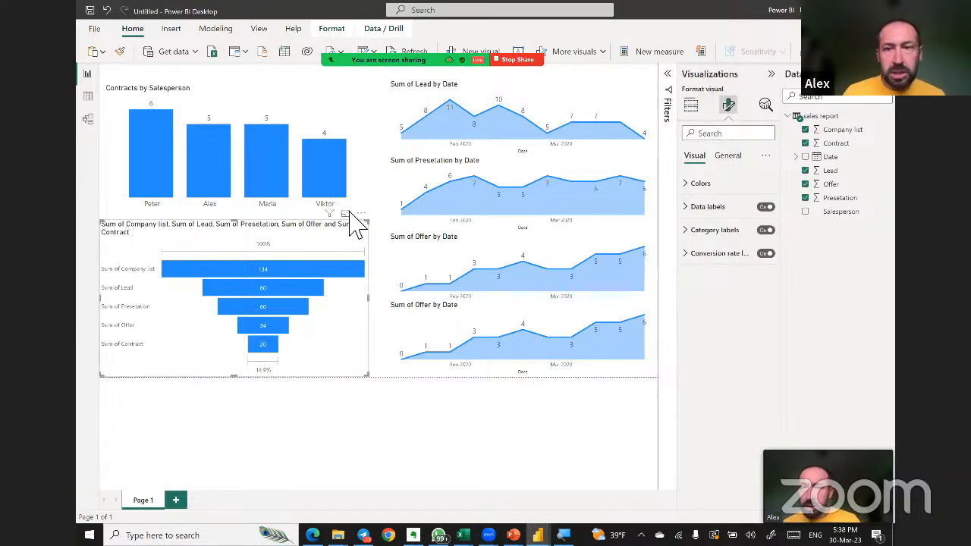
click(729, 155)
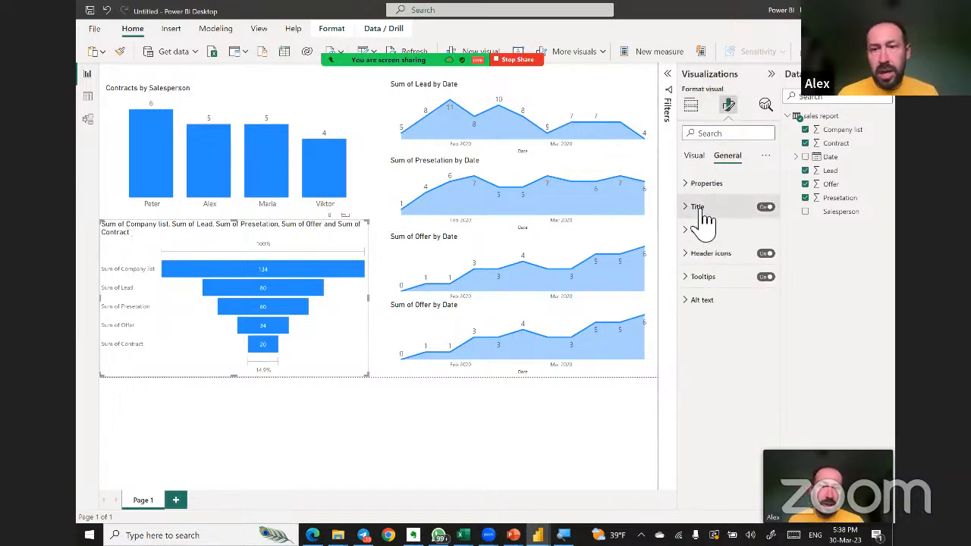
click(697, 209)
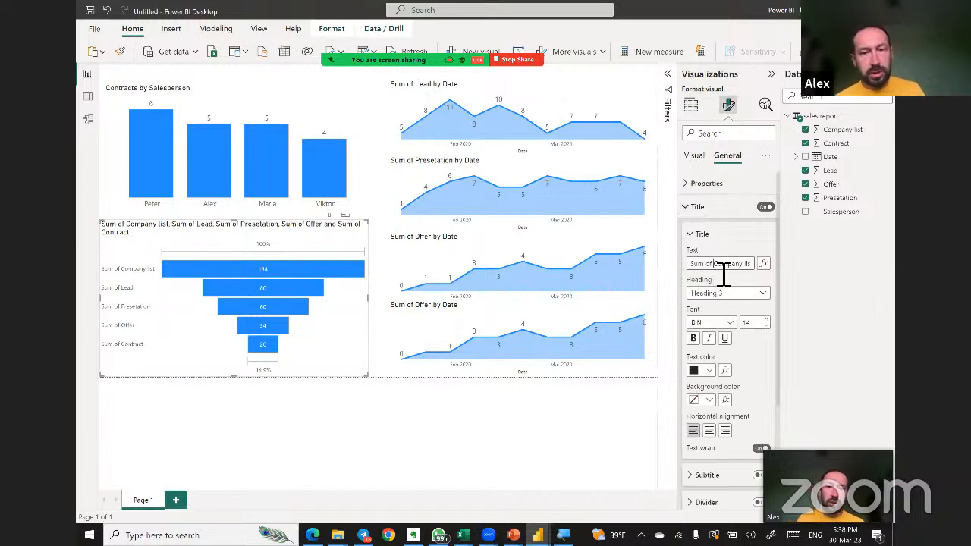
click(725, 265)
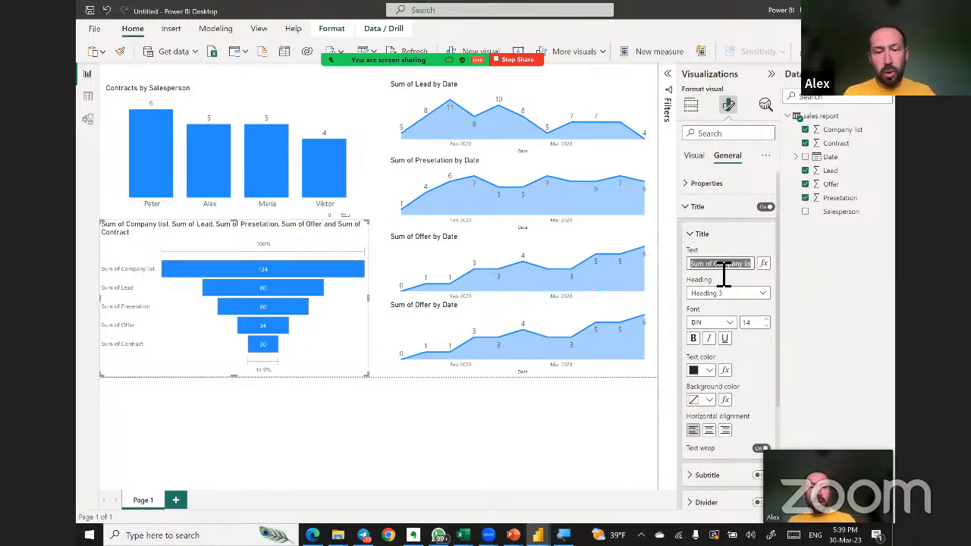
Set the funnel chart's title text to "Sales Funnel".
text(Sa)
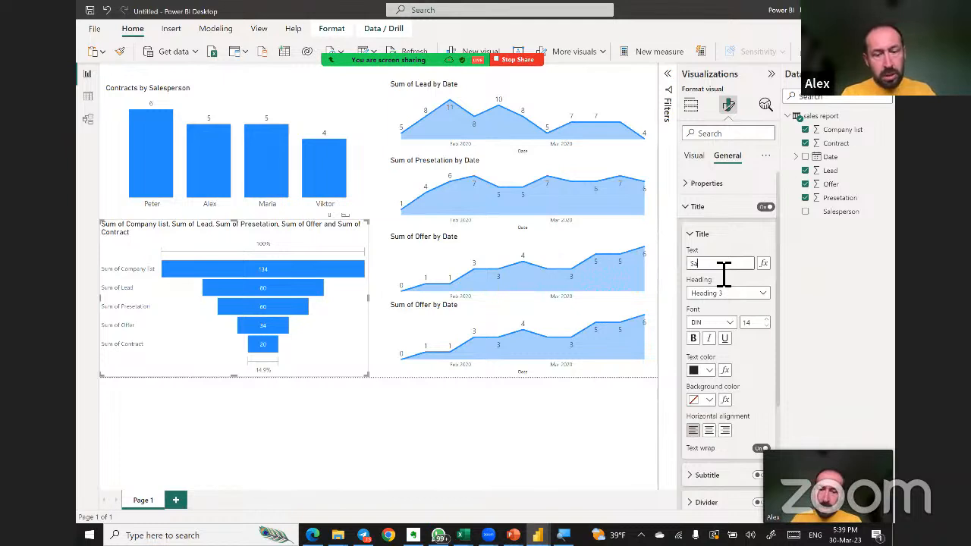
text(les Funnel)
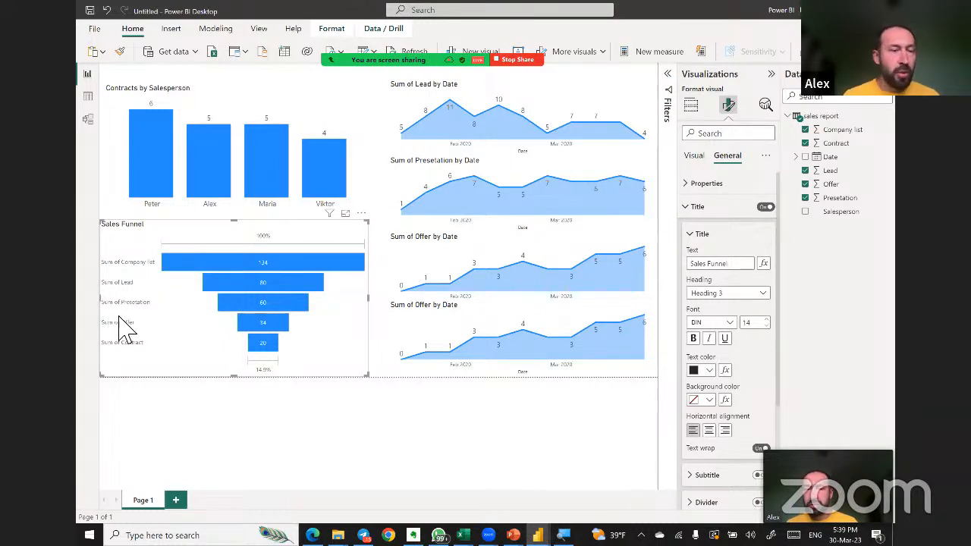
click(700, 159)
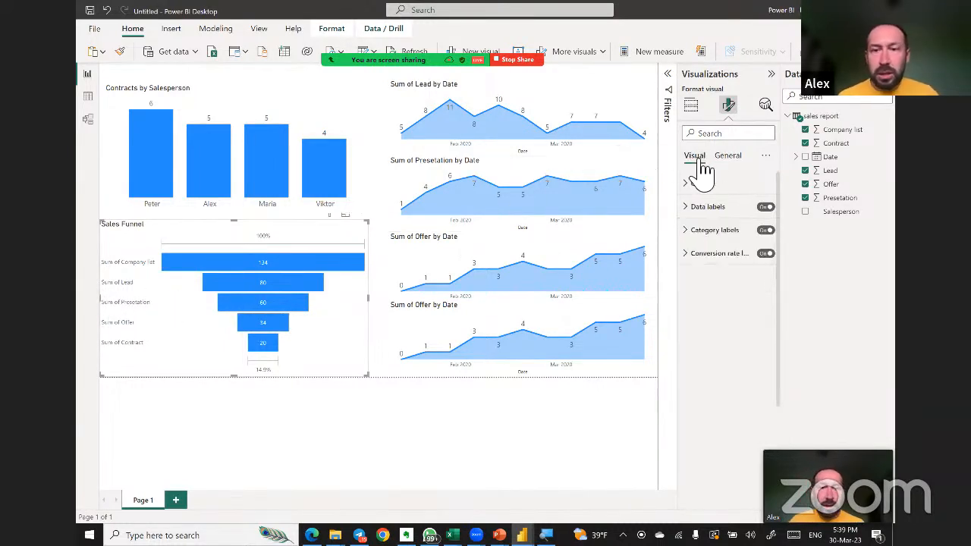
Rename the funnel's "Sum of Company list" value to "Company list".
click(691, 107)
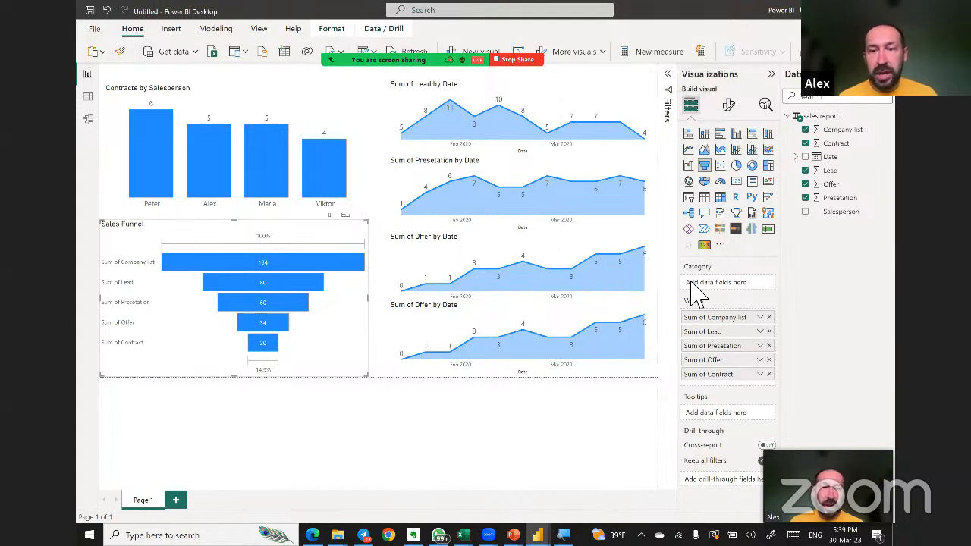
double_click(705, 319)
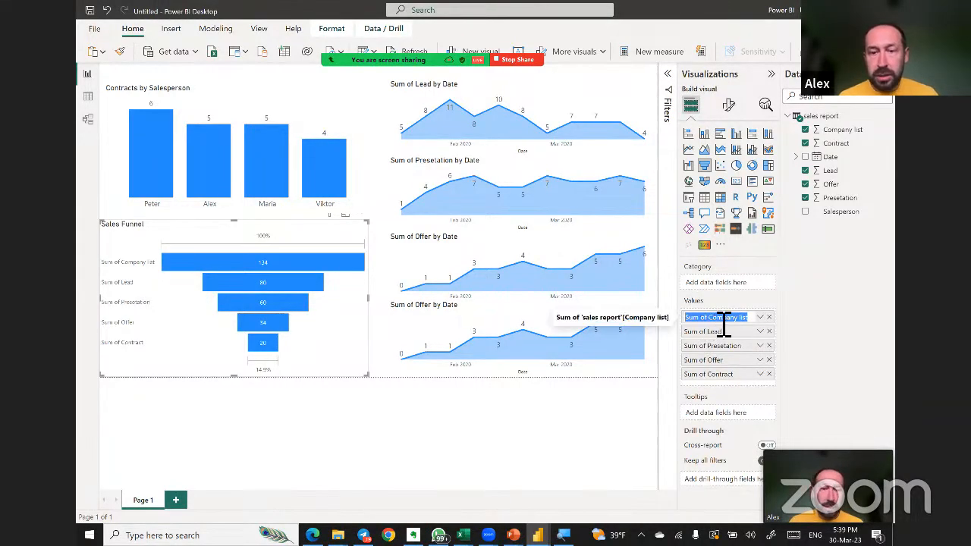
click(719, 320)
drag(708, 318, 648, 330)
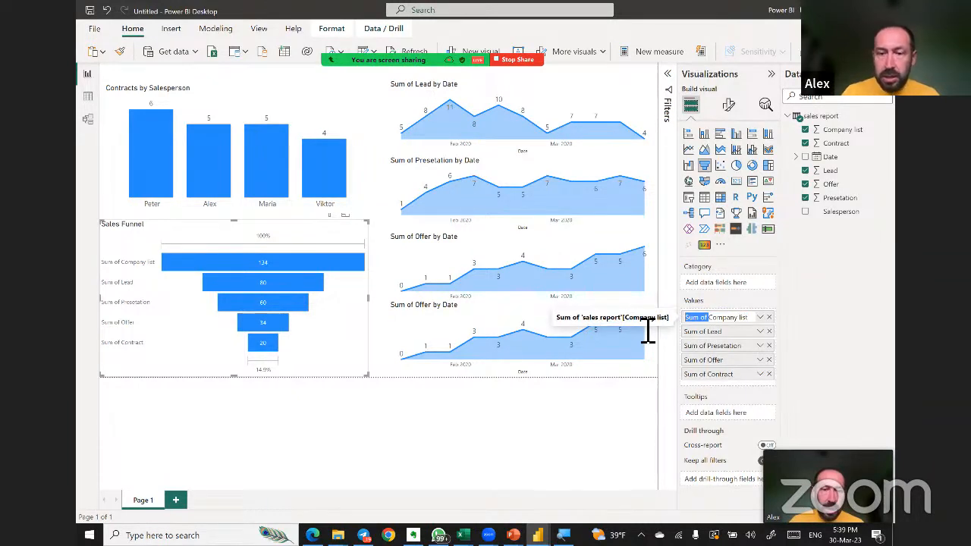
key(BackSpace)
key(Return)
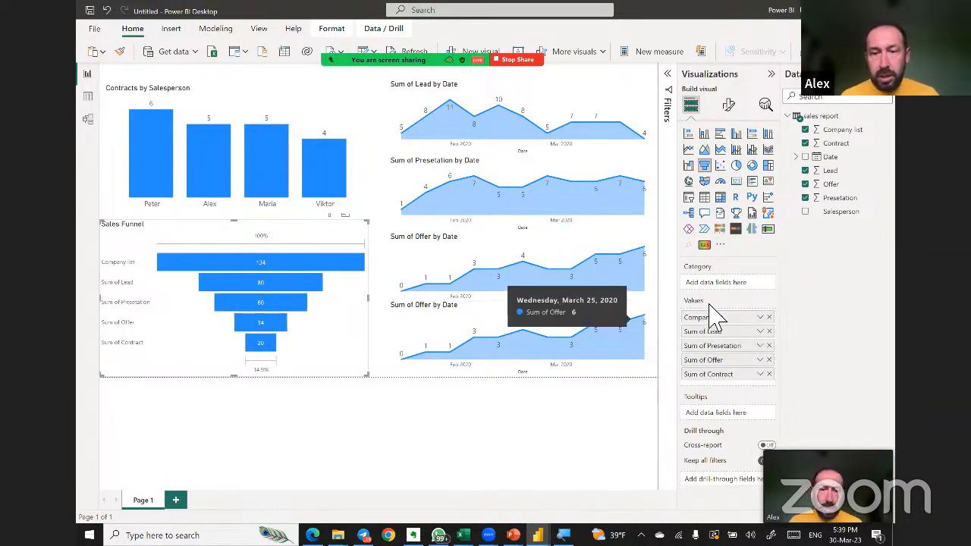
Rename the funnel's "Sum of Lead" value to "Leads".
double_click(718, 335)
click(719, 336)
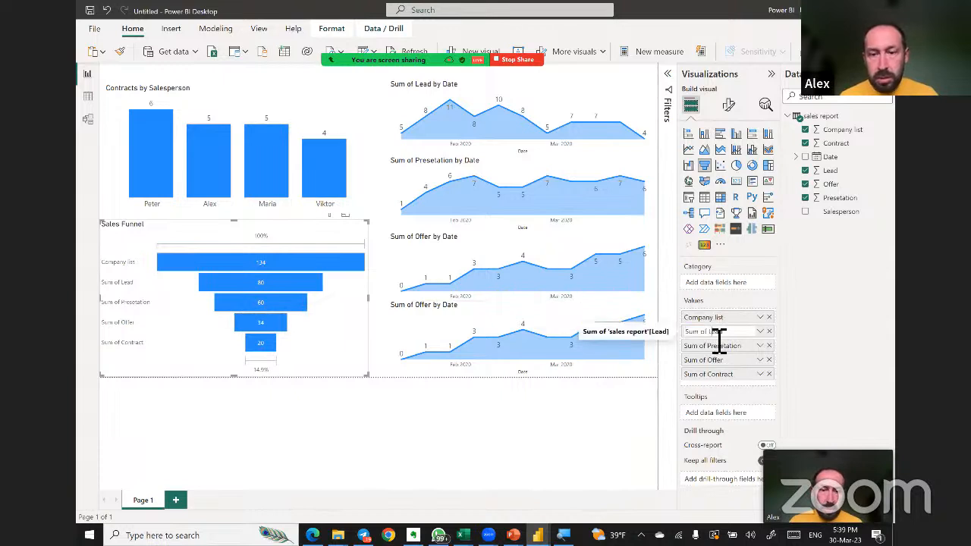
drag(706, 334, 613, 336)
key(BackSpace)
key(Return)
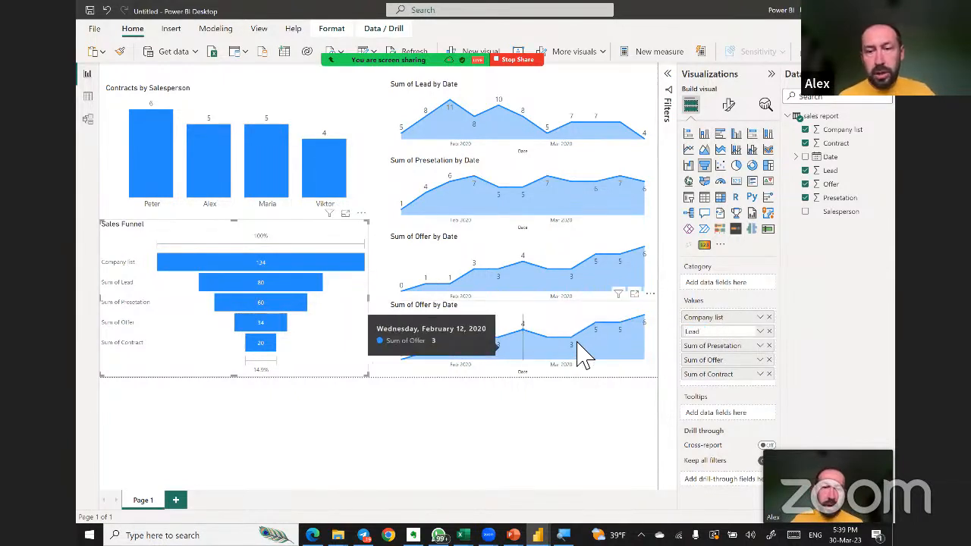
double_click(743, 333)
text(s)
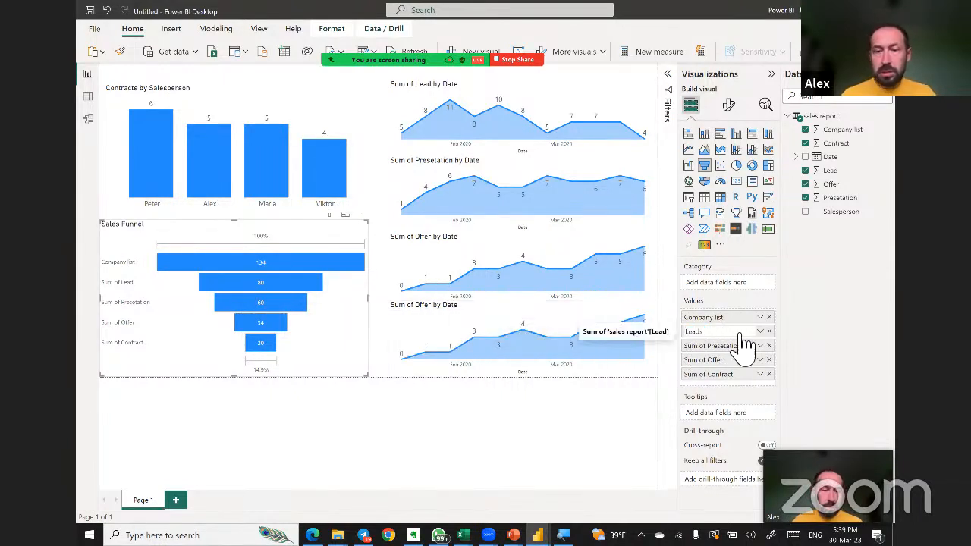
Rename the funnel's "Sum of Presetation" value to "Presetations".
double_click(717, 347)
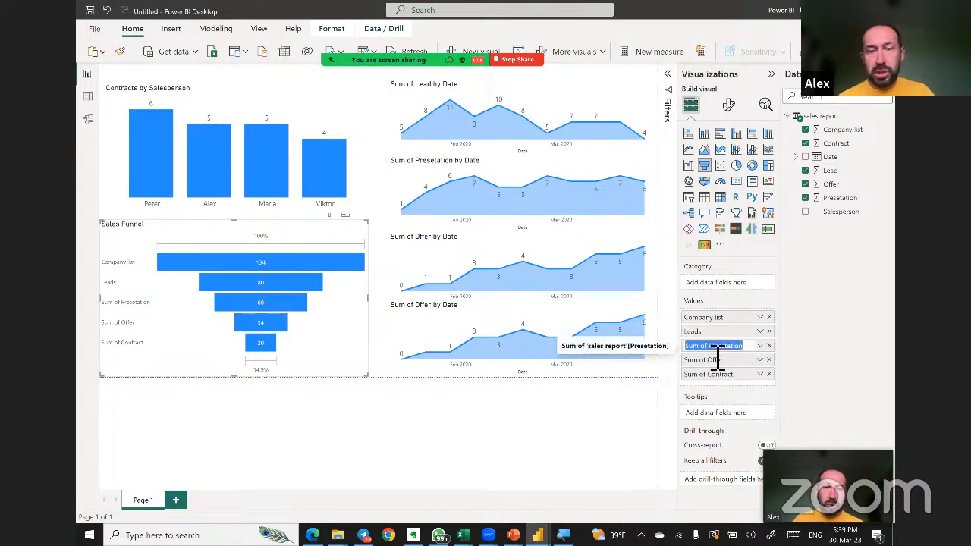
drag(710, 346, 611, 364)
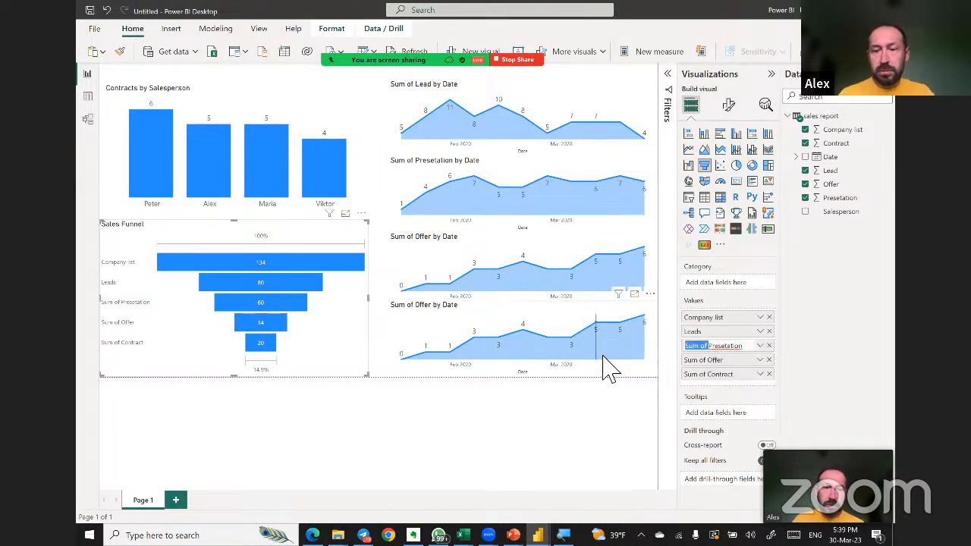
key(BackSpace)
text(s)
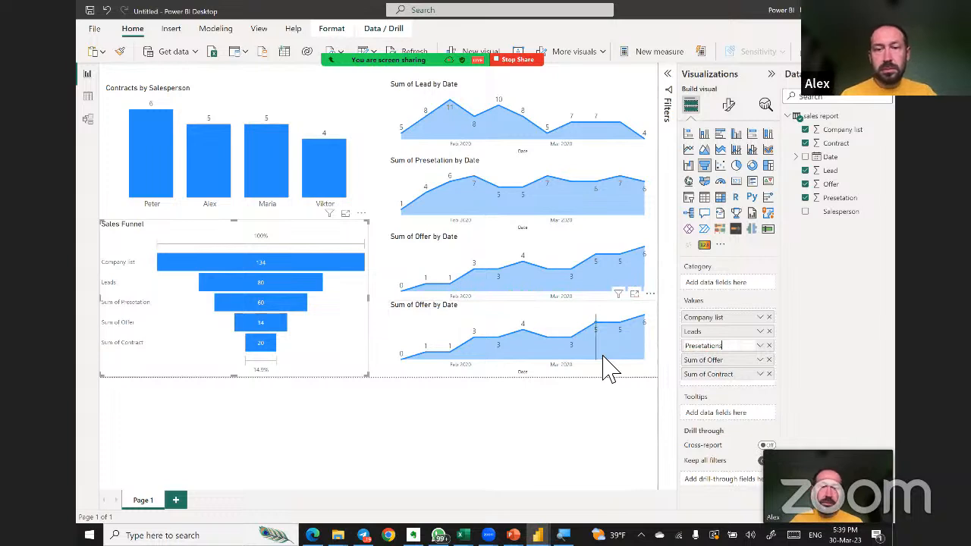
key(Return)
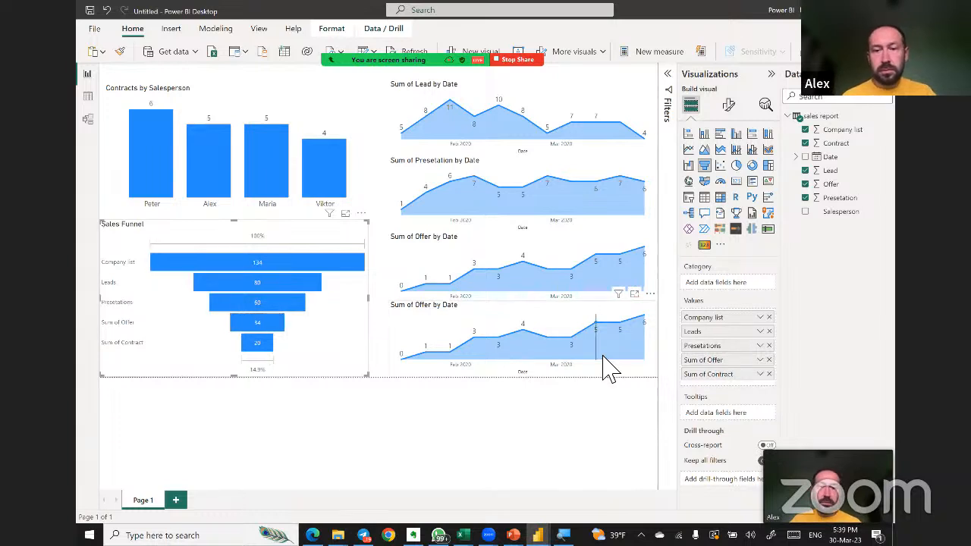
Rename the funnel's "Sum of Offer" value to "Offers".
double_click(716, 361)
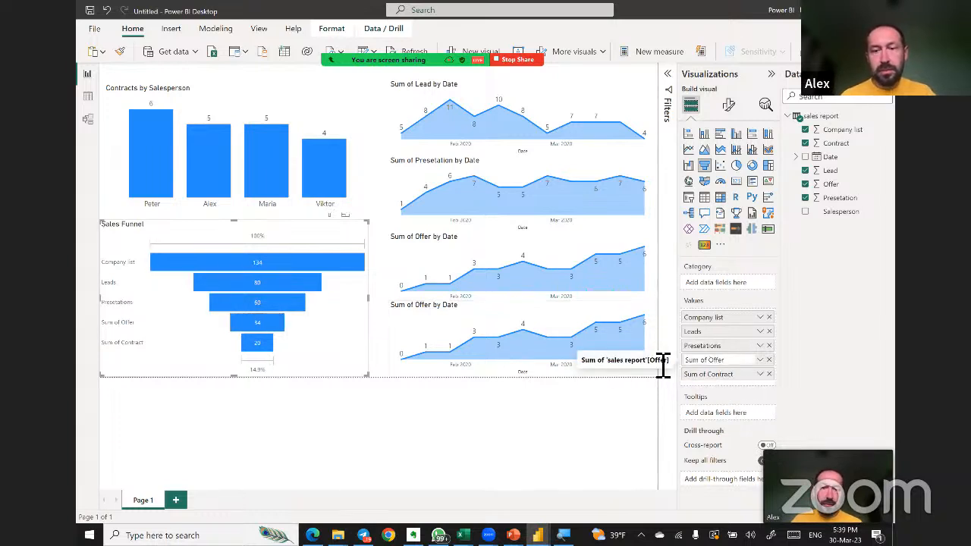
key(Home)
key(ctrl+shift+Right)
key(ctrl+shift+Right)
key(BackSpace)
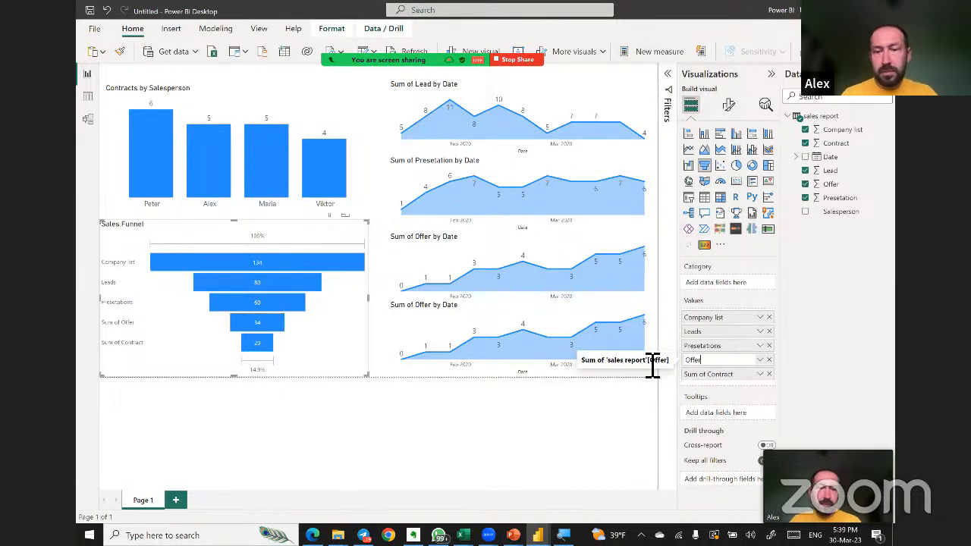
text(s)
key(Return)
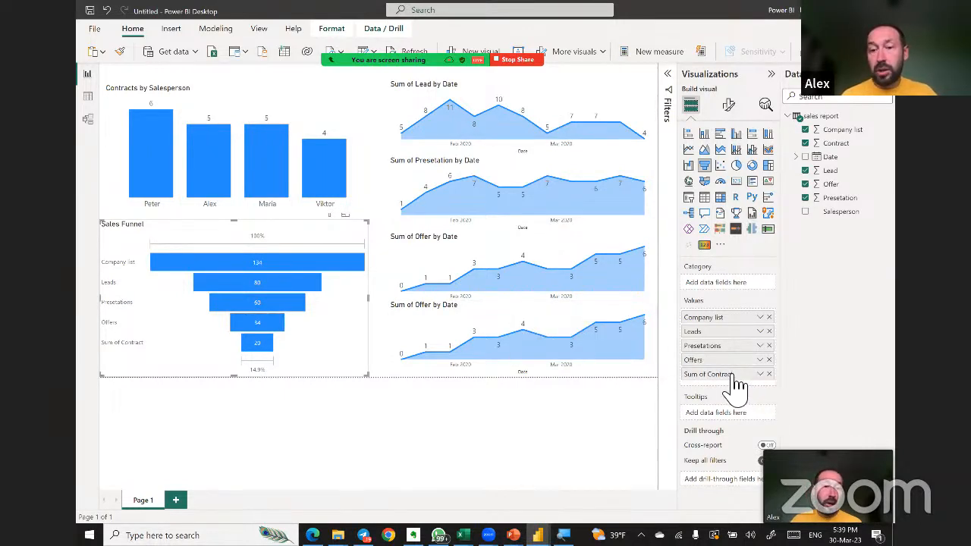
Rename the funnel's "Sum of Contract" value to "Contracts".
double_click(733, 375)
key(Home)
key(ctrl+shift+Right)
key(ctrl+shift+Right)
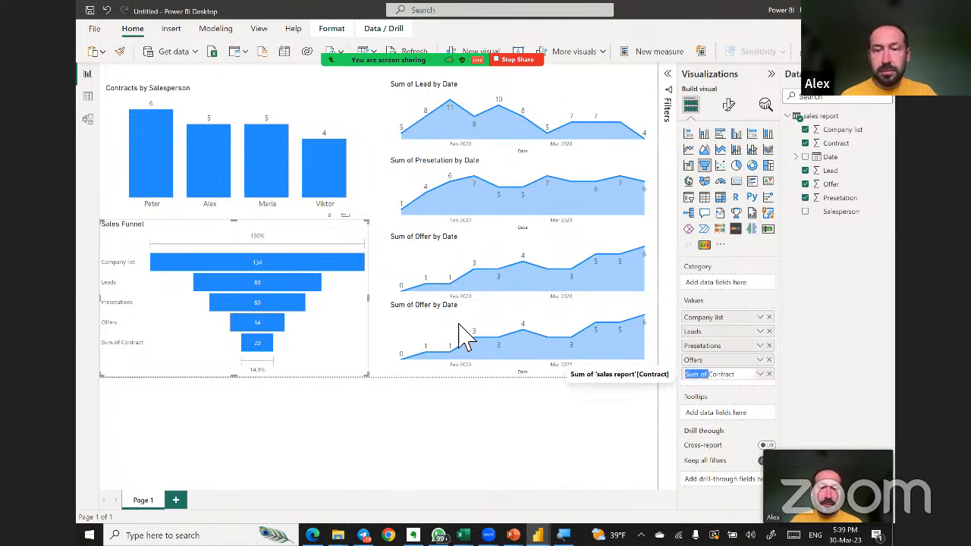
key(BackSpace)
text(s)
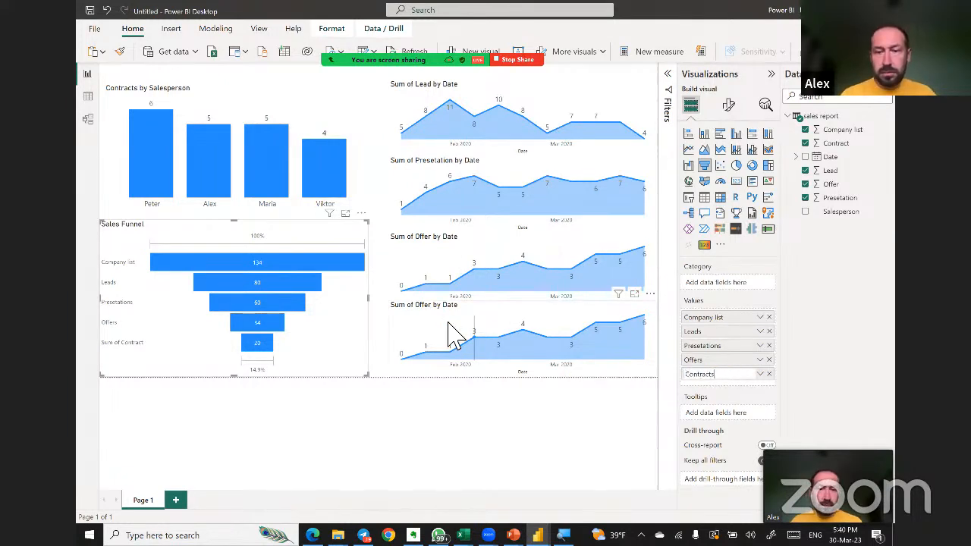
key(Return)
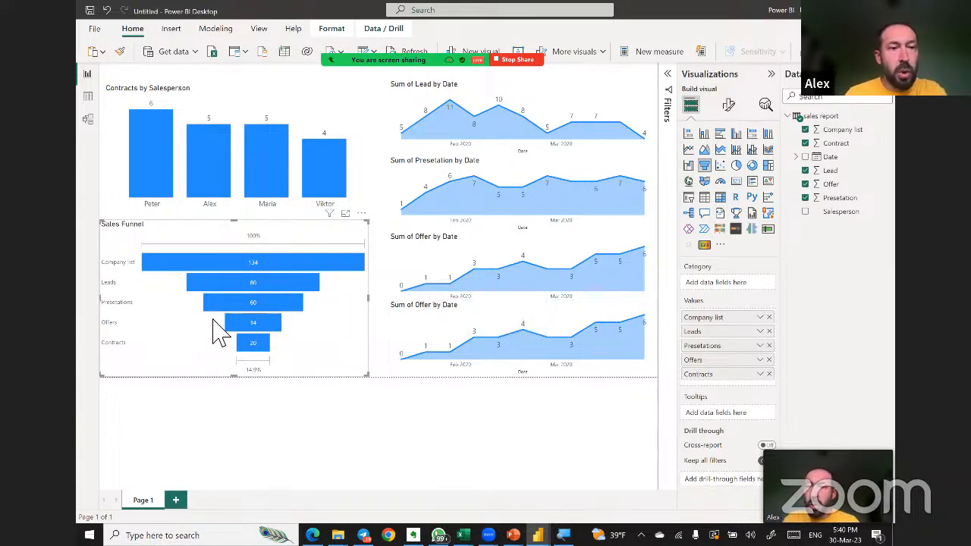
Set the font size of the funnel chart's category labels to 12.
click(727, 105)
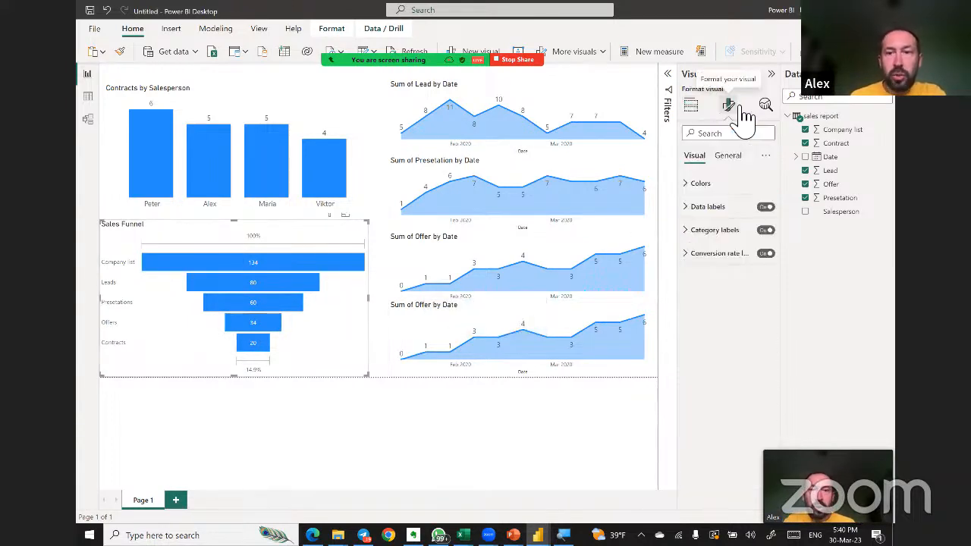
click(699, 208)
click(702, 210)
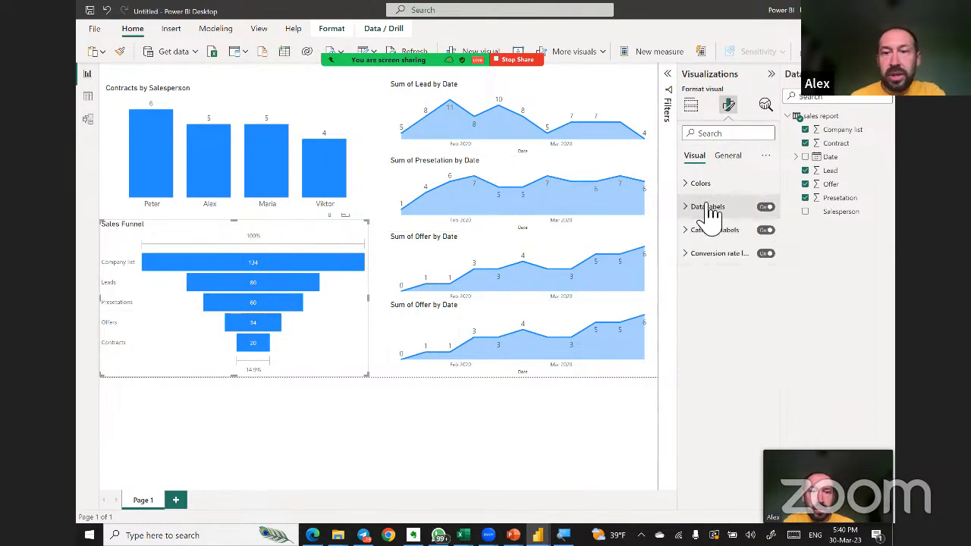
click(706, 230)
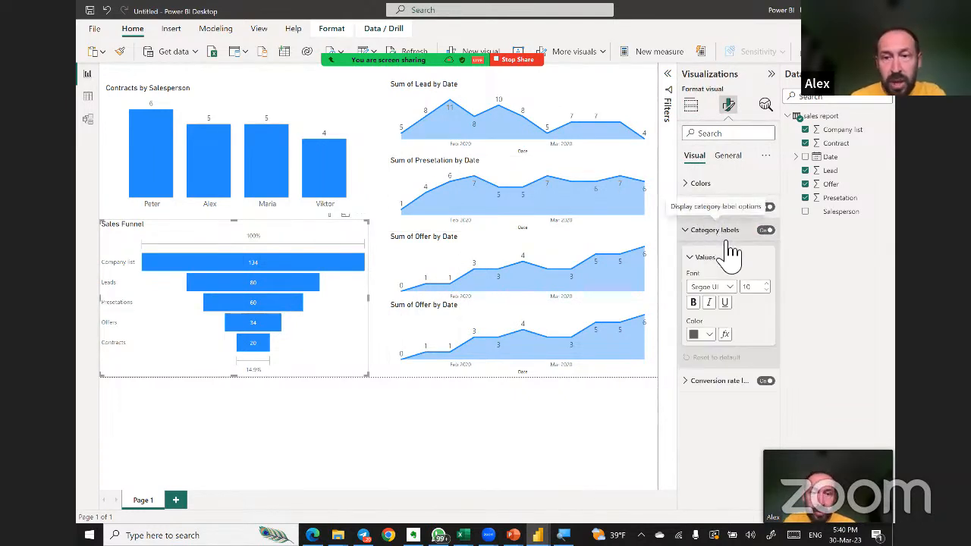
click(767, 282)
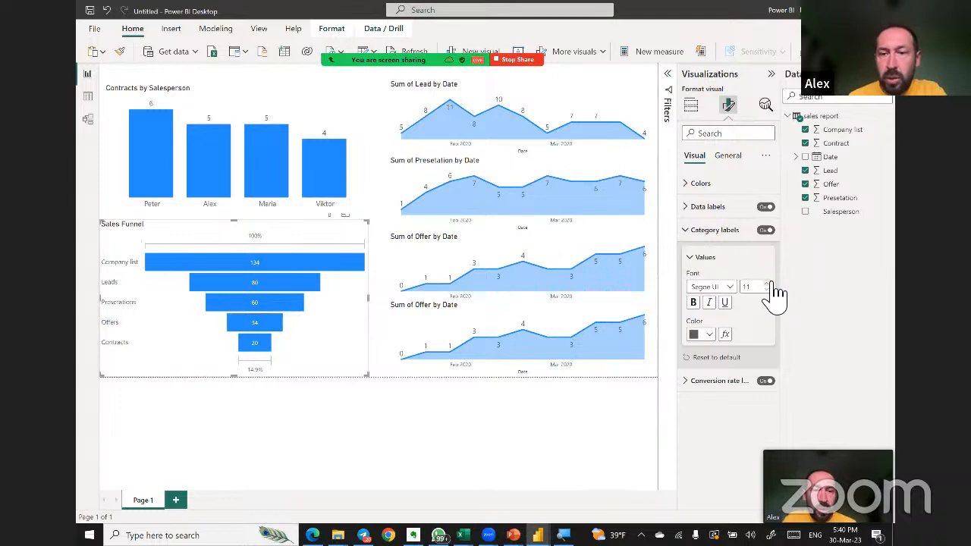
click(767, 283)
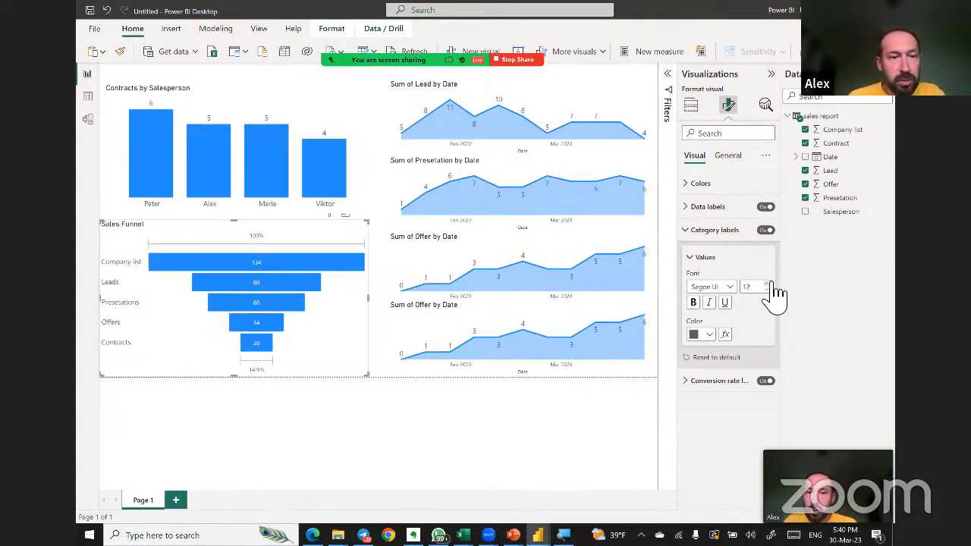
click(698, 259)
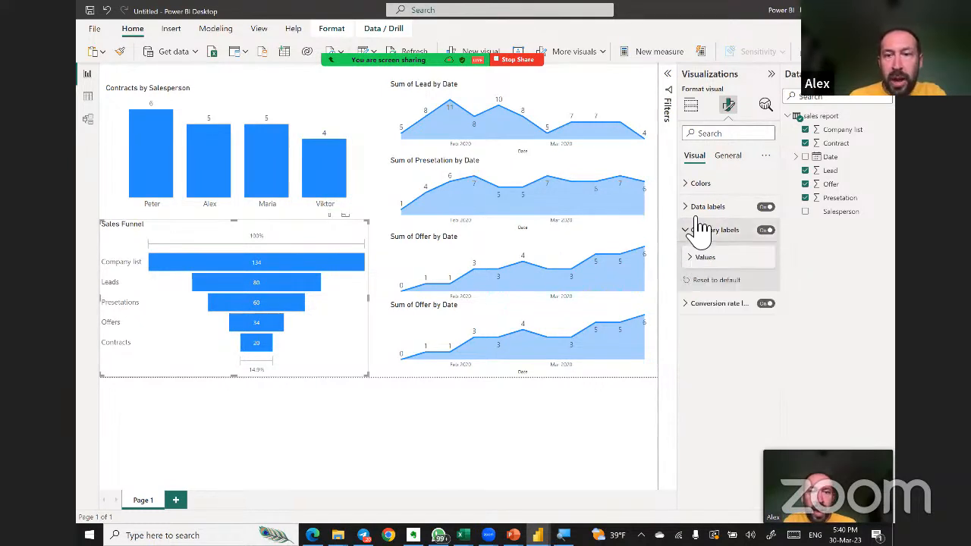
Set the font size of the funnel chart's data label values to 12.
click(696, 211)
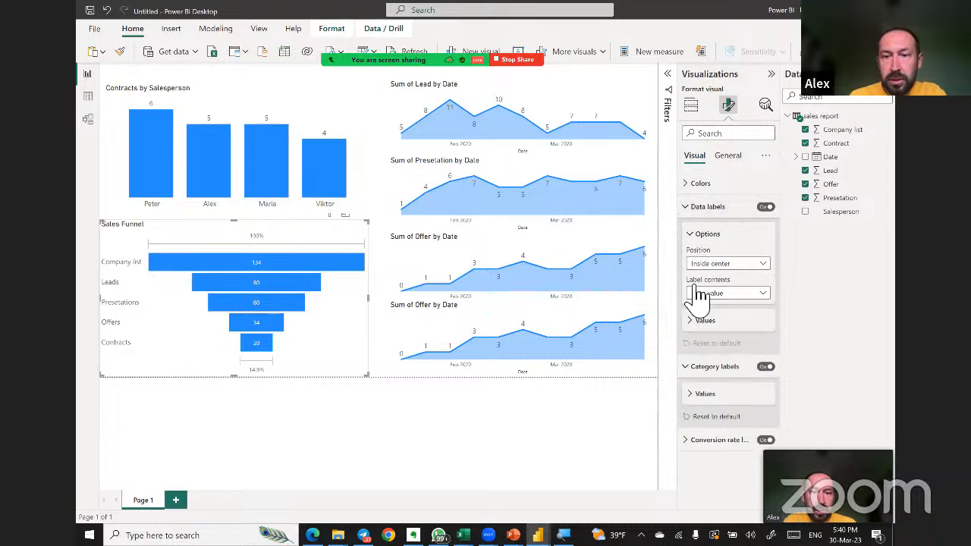
click(705, 326)
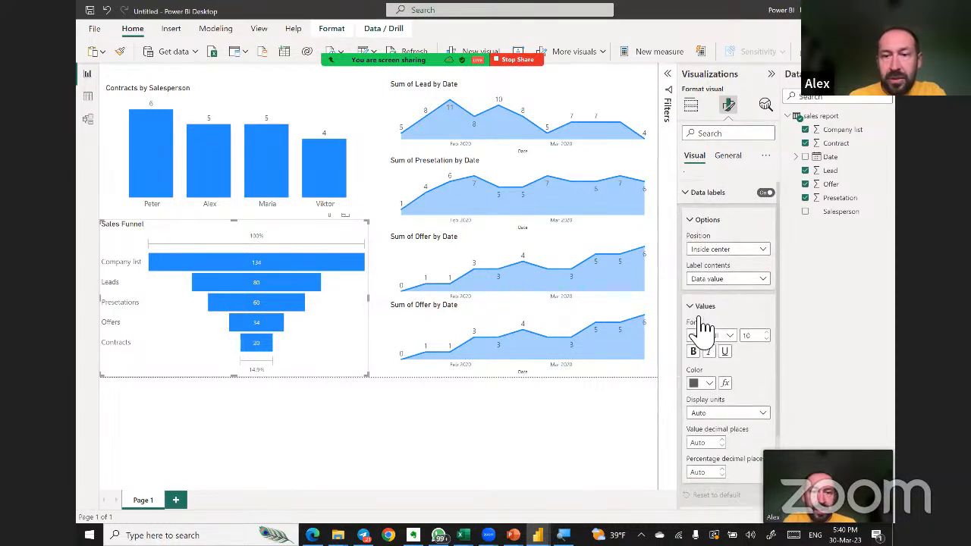
double_click(771, 246)
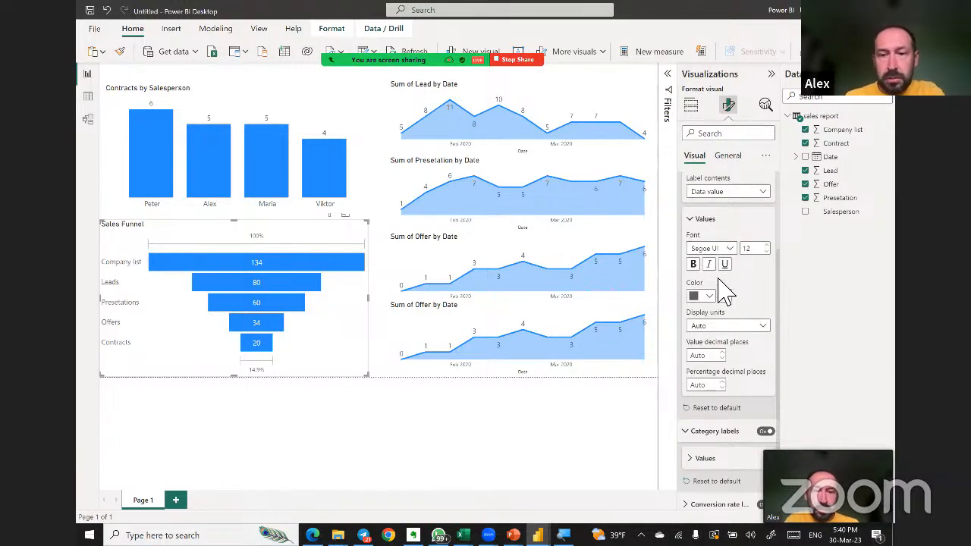
scroll(728, 288, down, 1)
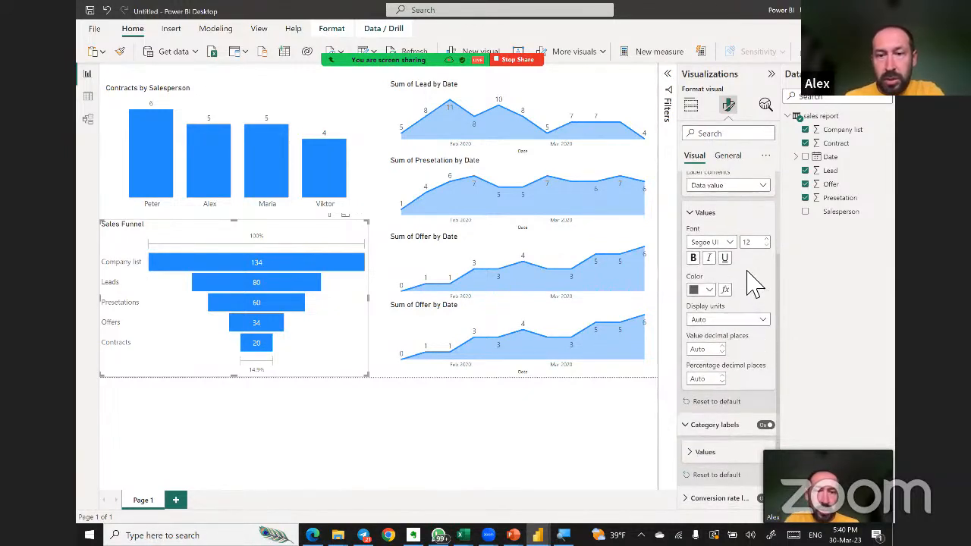
click(726, 214)
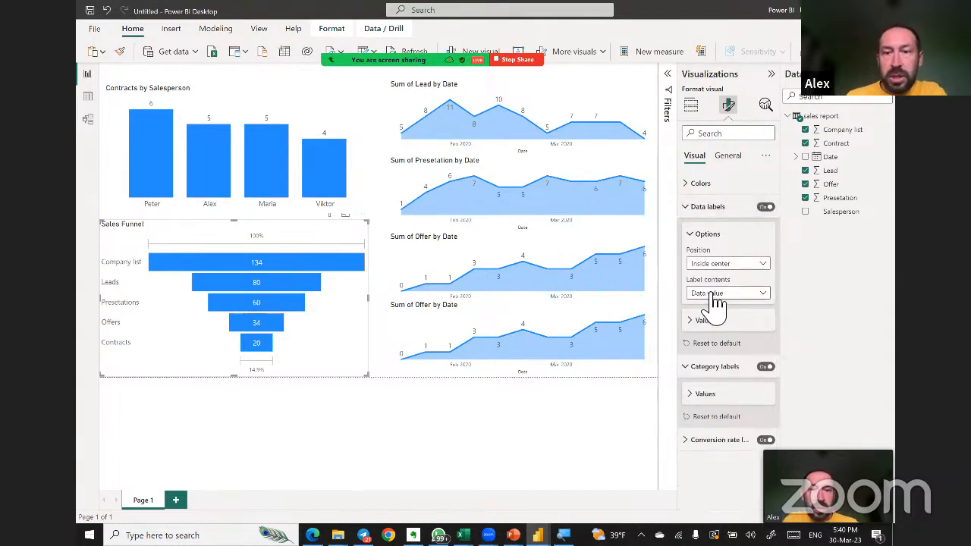
Try Percent of first as the funnel's data label contents and settle on "Data value, percent of first".
click(763, 294)
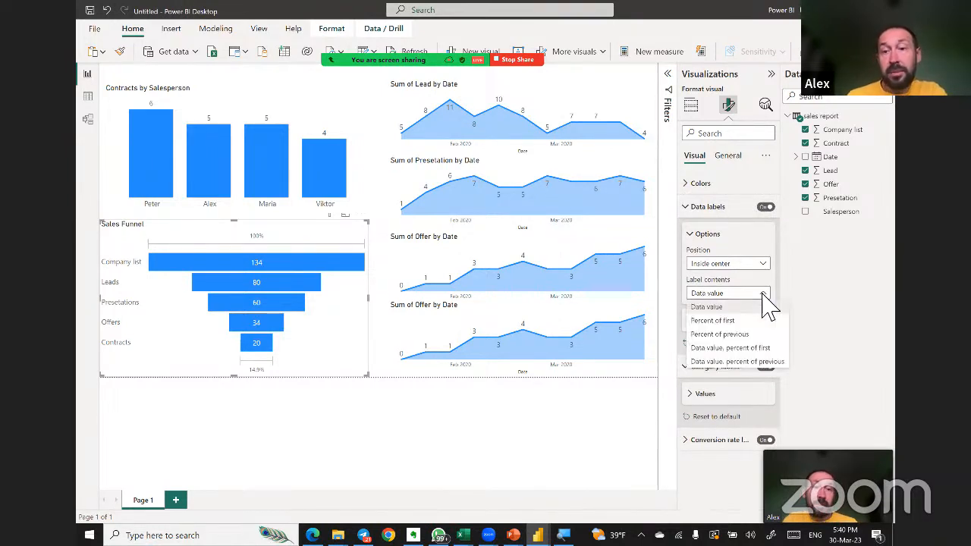
click(734, 321)
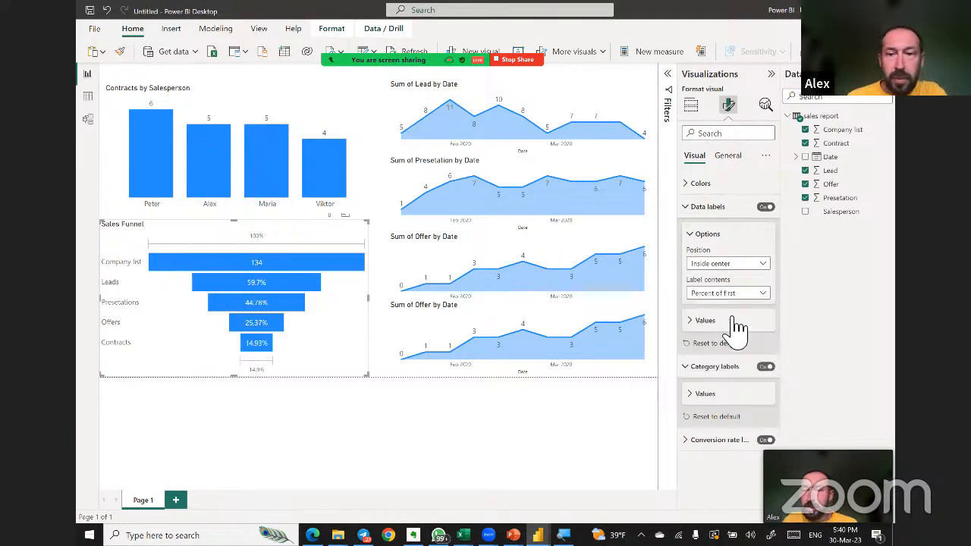
click(749, 293)
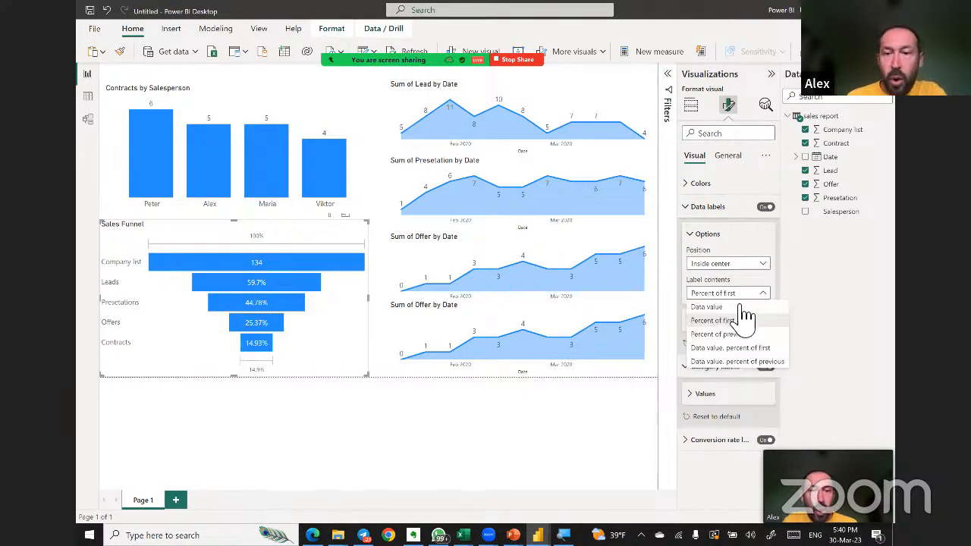
click(715, 349)
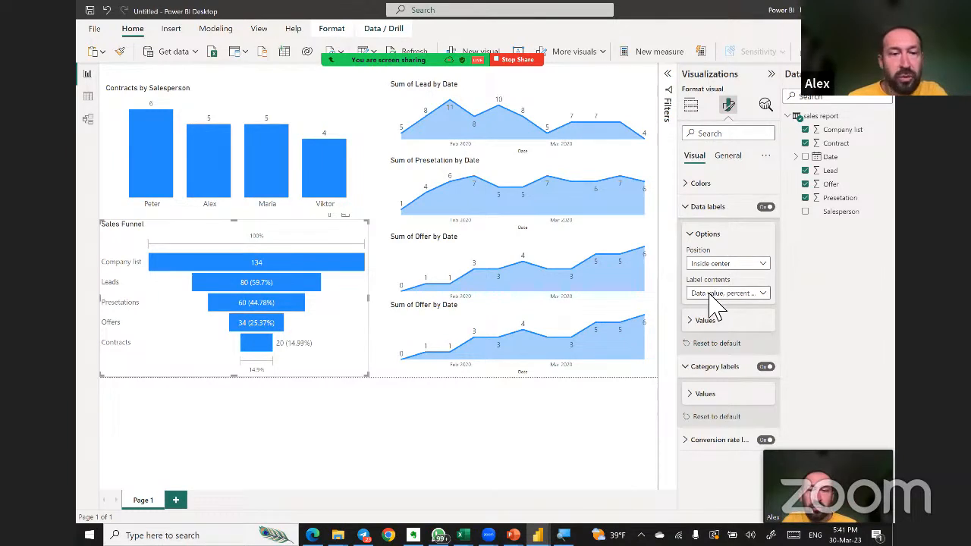
Keep the funnel's label contents at "Data value, percent of first" and set its value and percentage decimal places to 0.
click(718, 296)
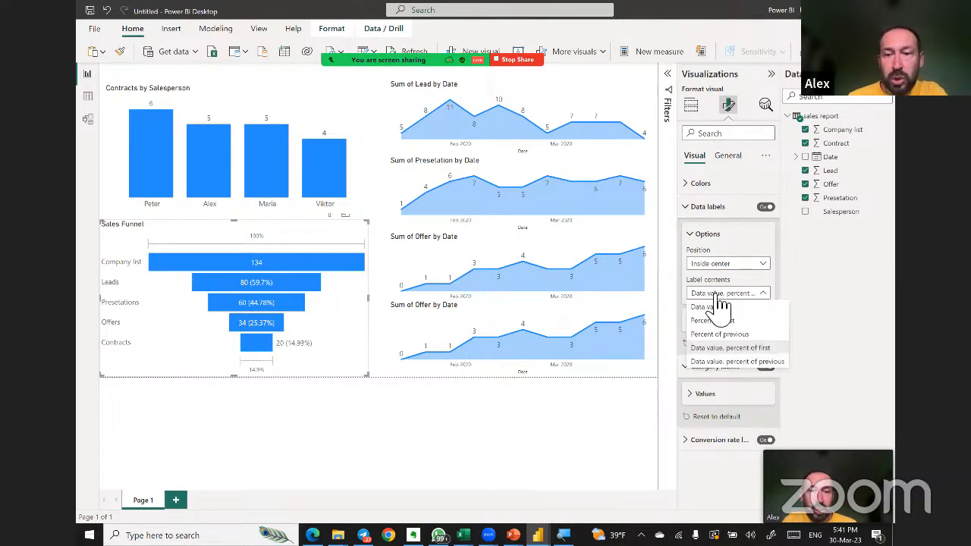
click(716, 351)
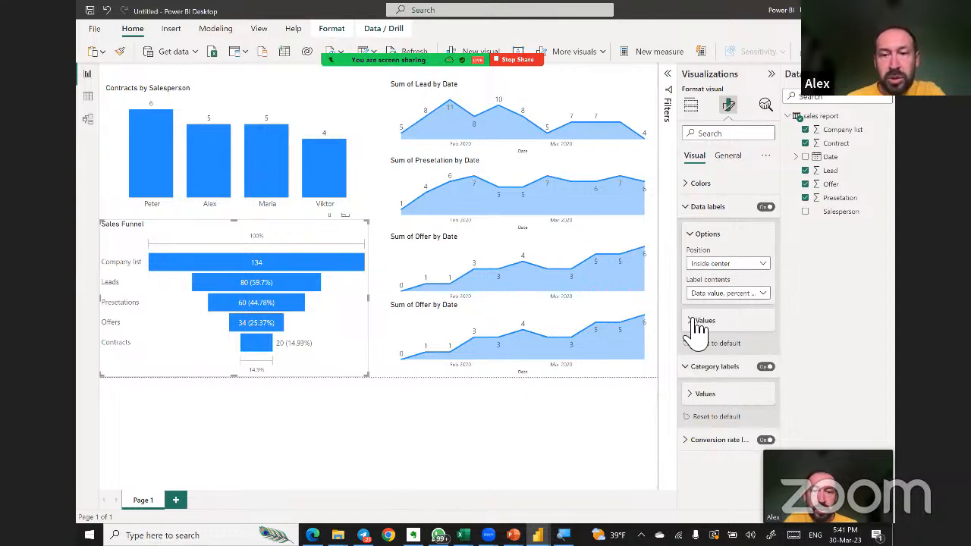
click(698, 322)
scroll(696, 330, down, 1)
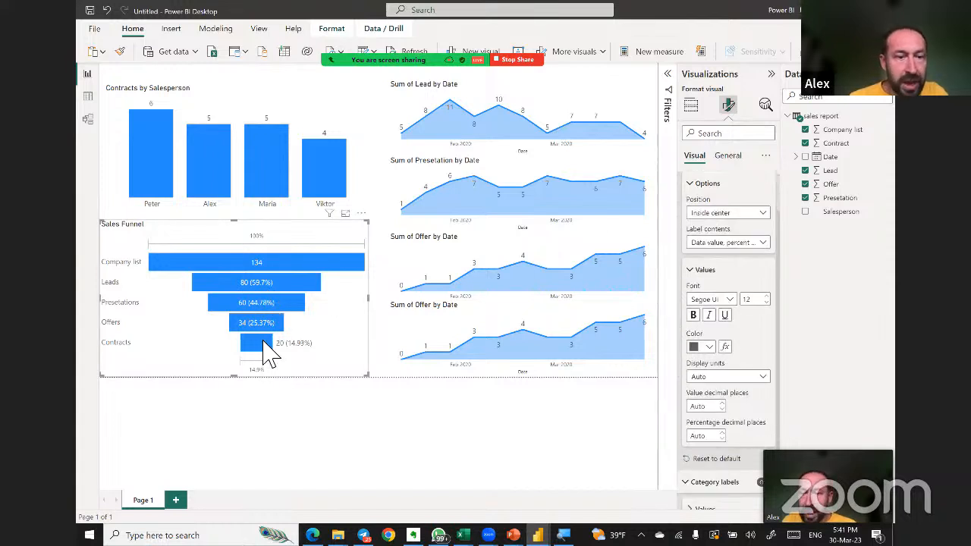
mouse_move(260, 326)
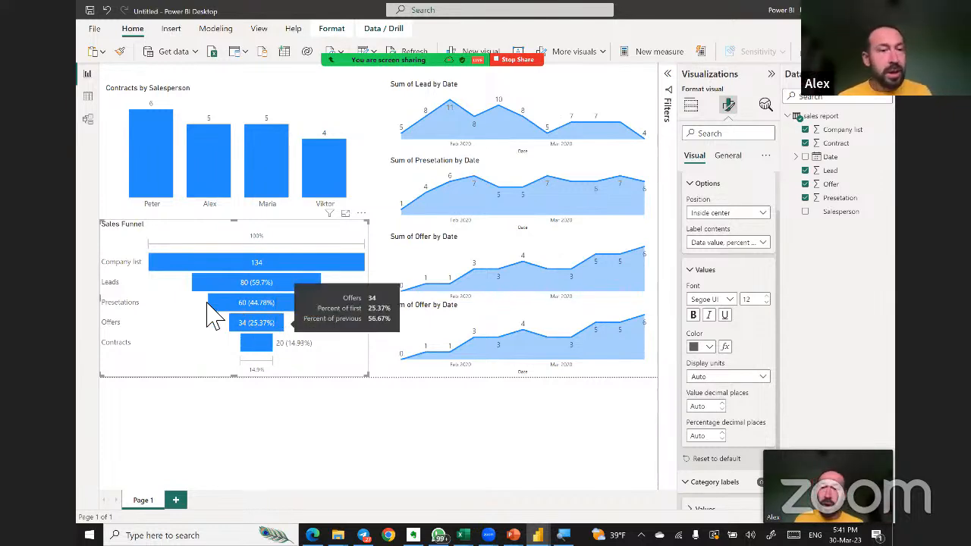
click(716, 413)
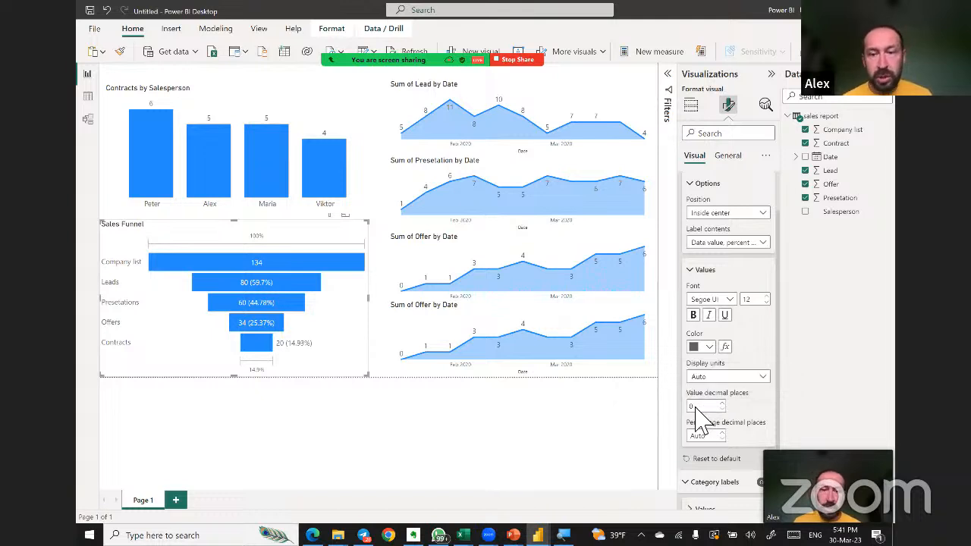
text(0)
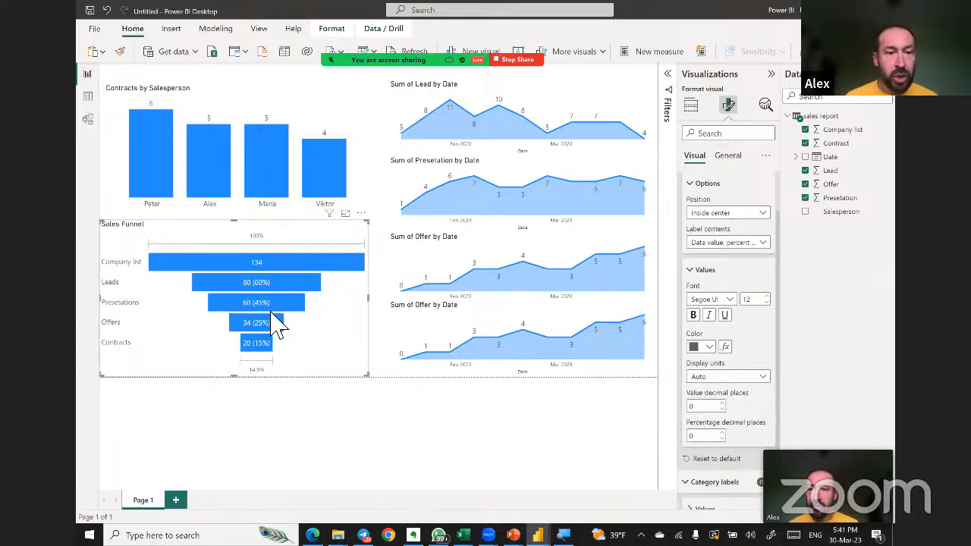
mouse_move(260, 345)
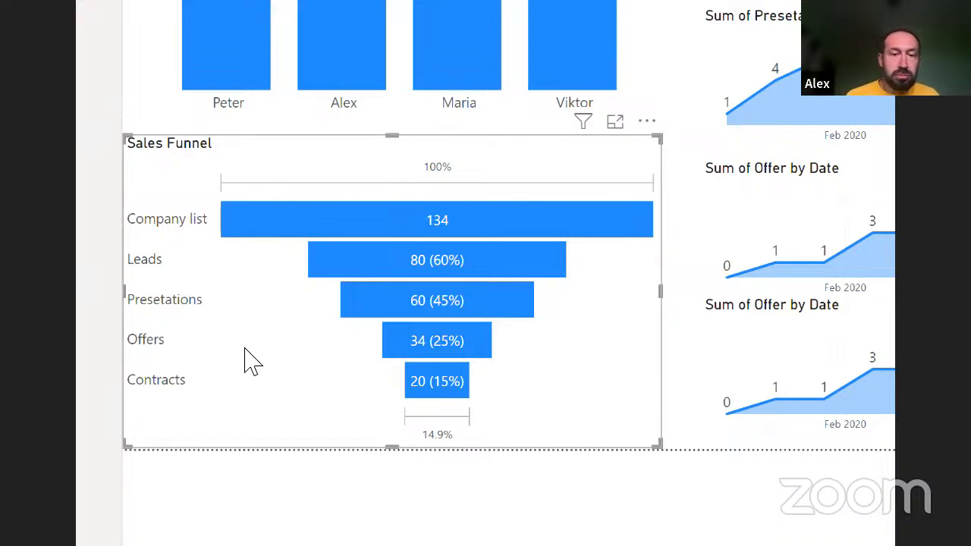
mouse_move(263, 342)
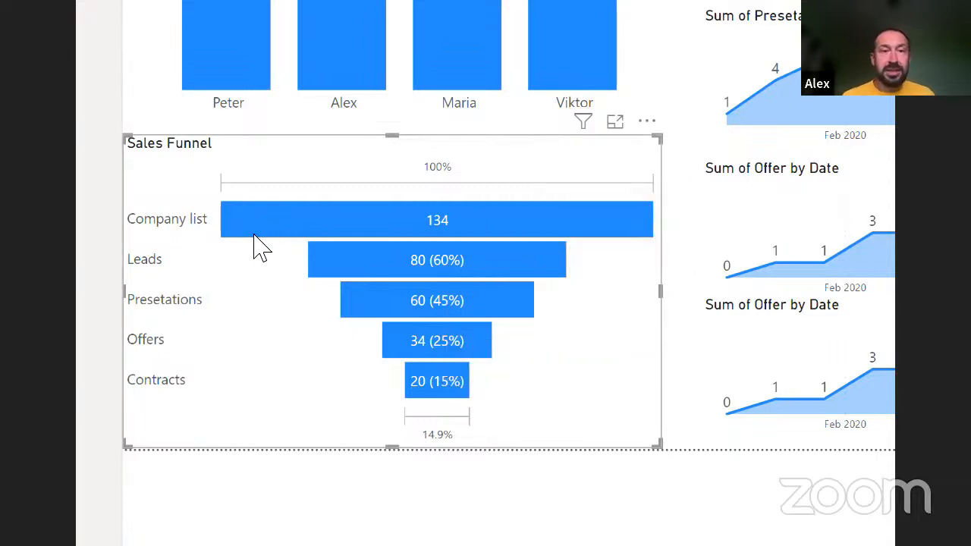
mouse_move(255, 242)
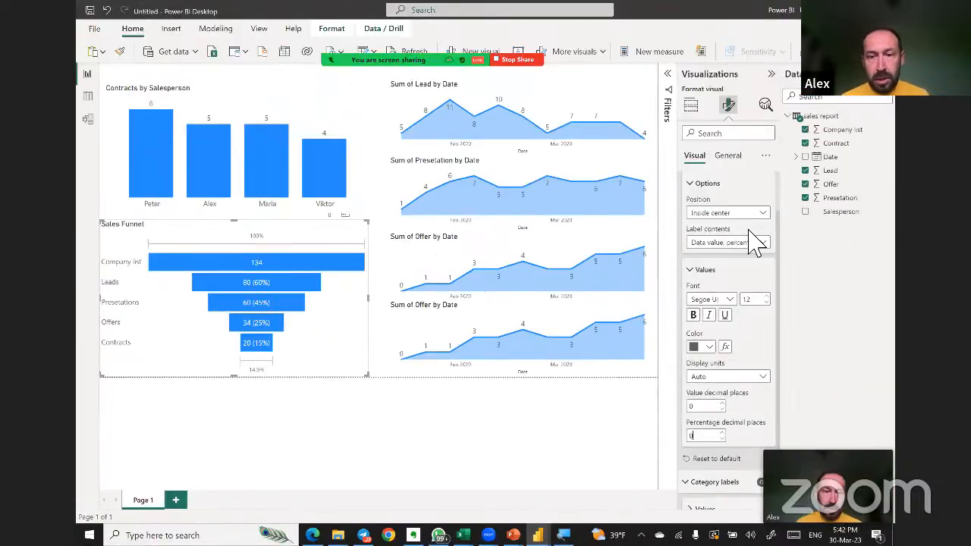
Turn off the funnel chart's conversion rate labels and shorten the chart slightly from its lower edge.
click(705, 274)
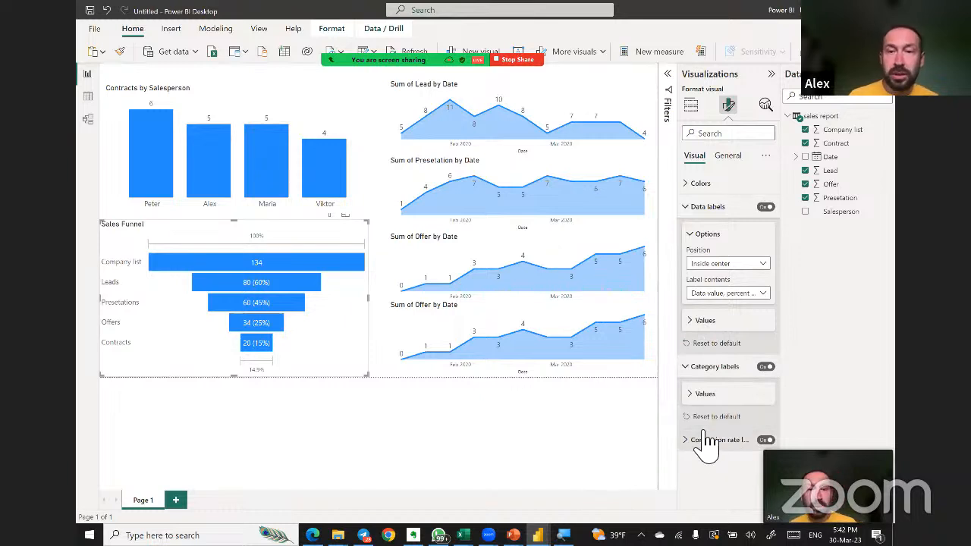
click(766, 440)
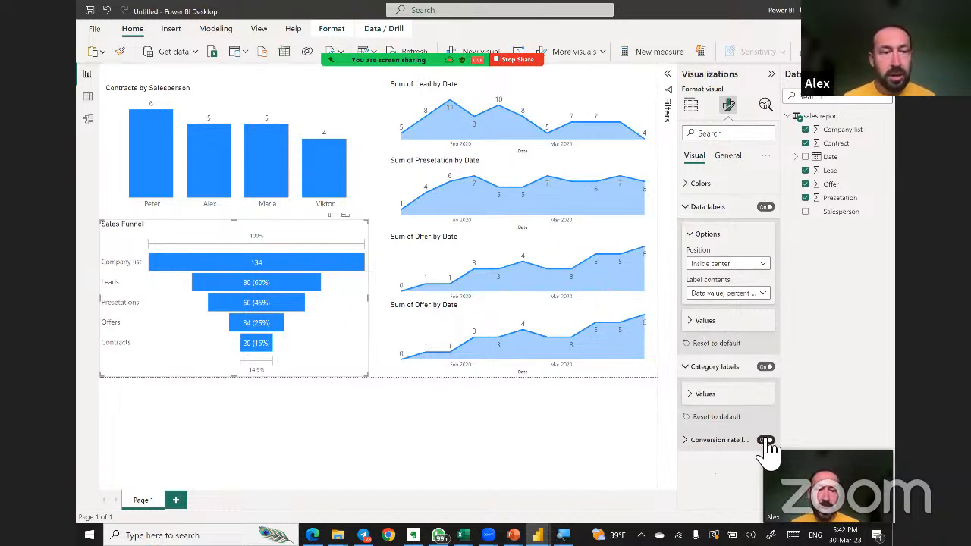
mouse_move(223, 303)
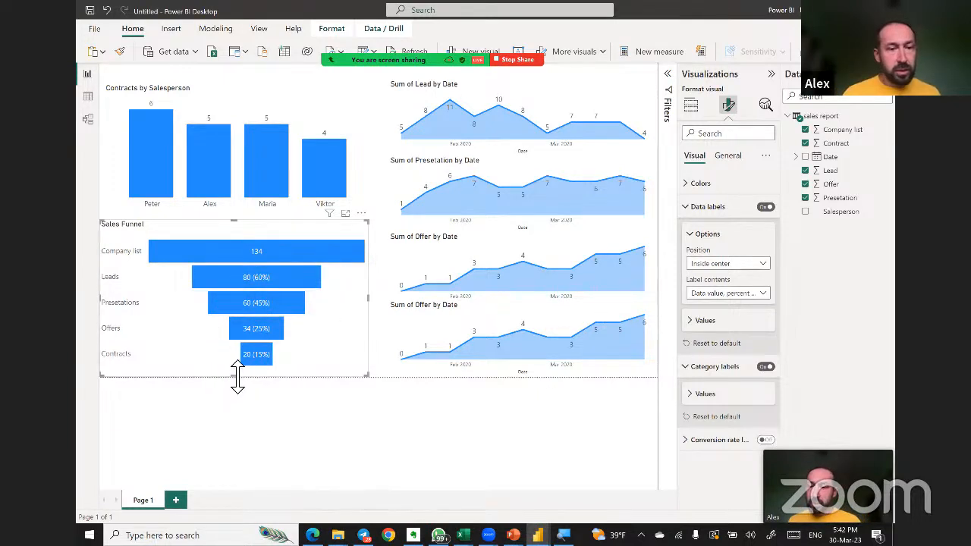
drag(235, 375, 233, 362)
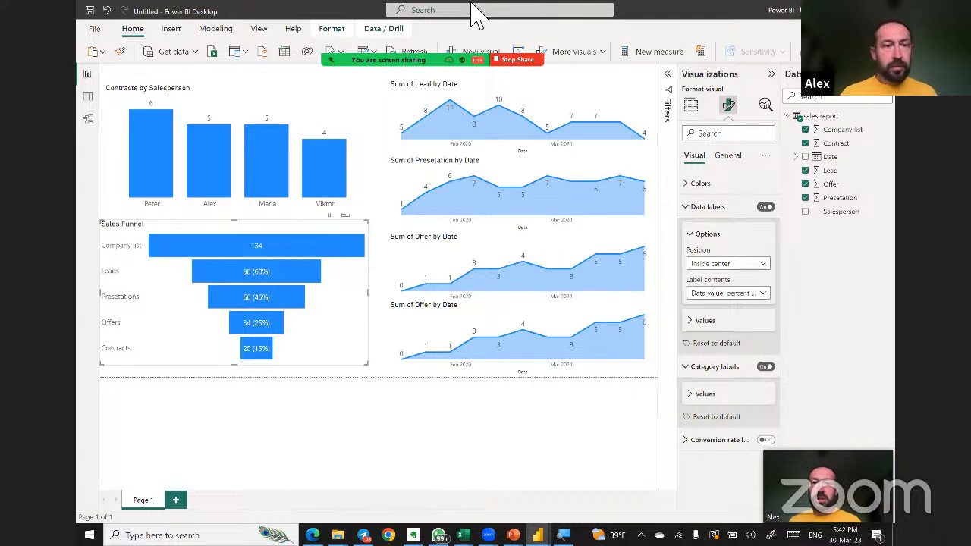
click(382, 191)
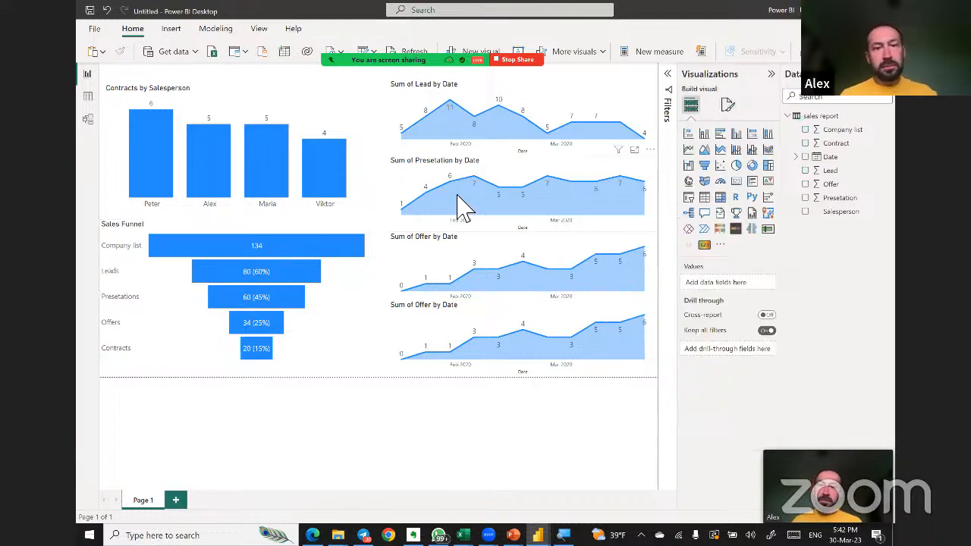
click(390, 110)
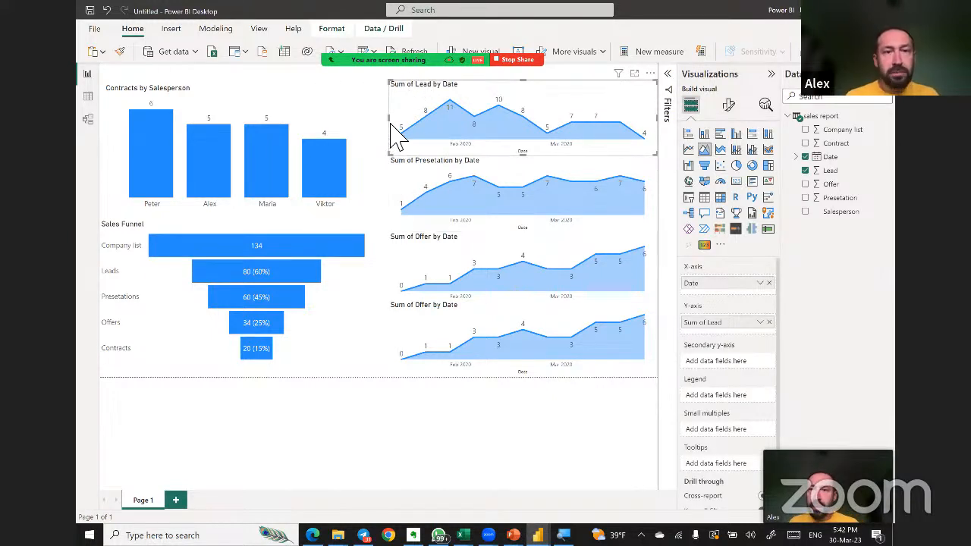
click(411, 194)
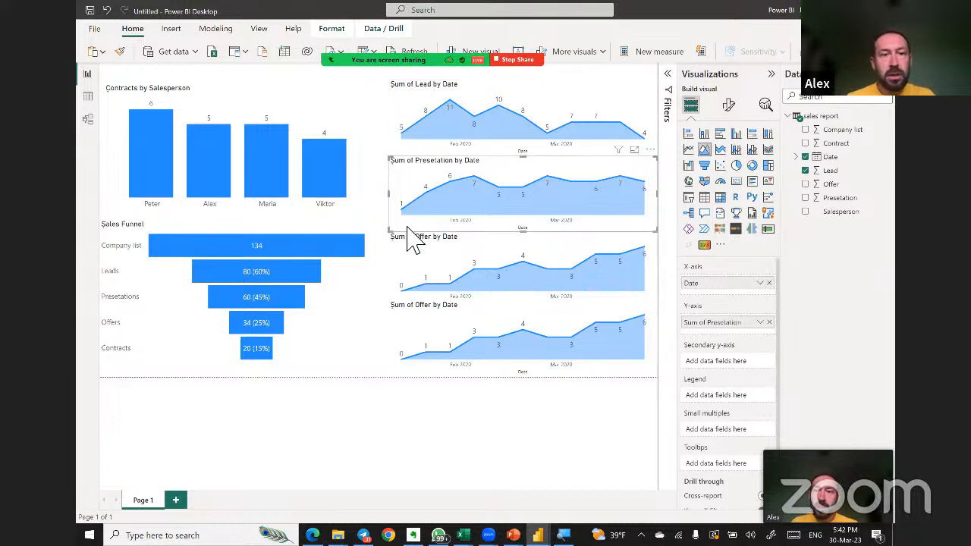
click(402, 271)
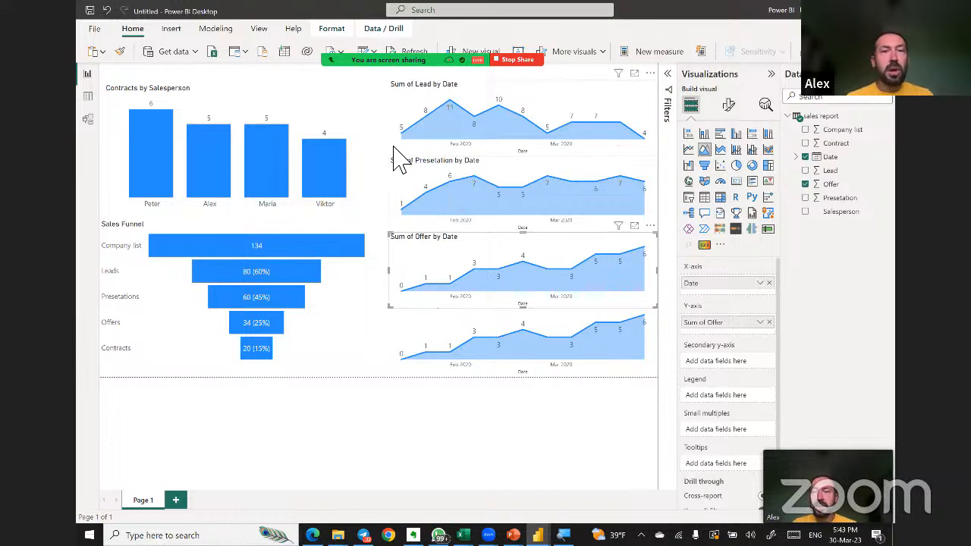
Change the title of the "Sum of Lead by Date" chart to "Lead Dynamics".
click(422, 89)
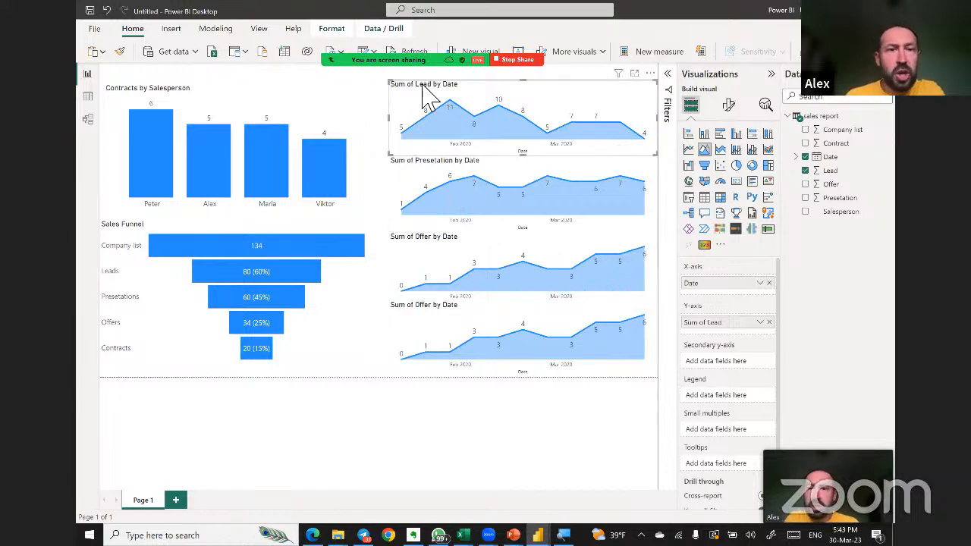
click(733, 111)
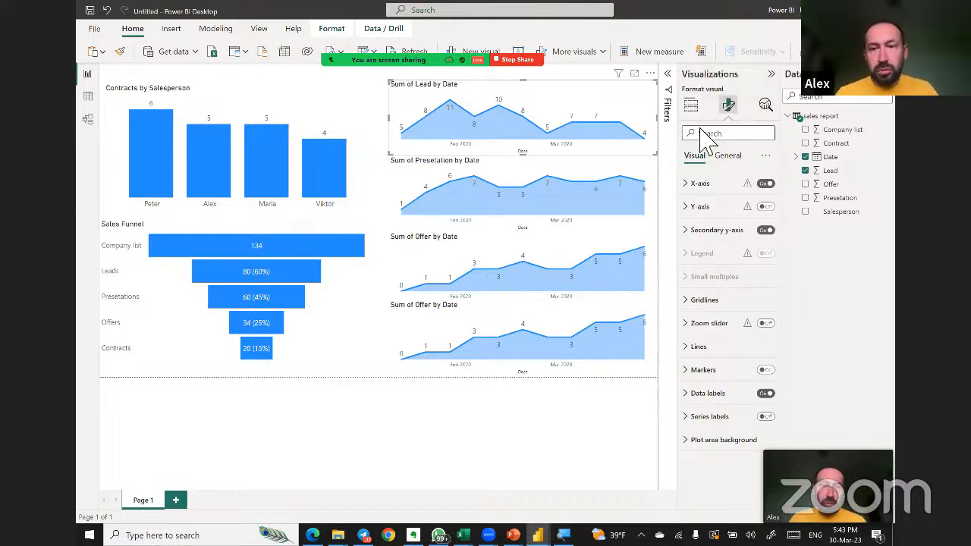
click(733, 156)
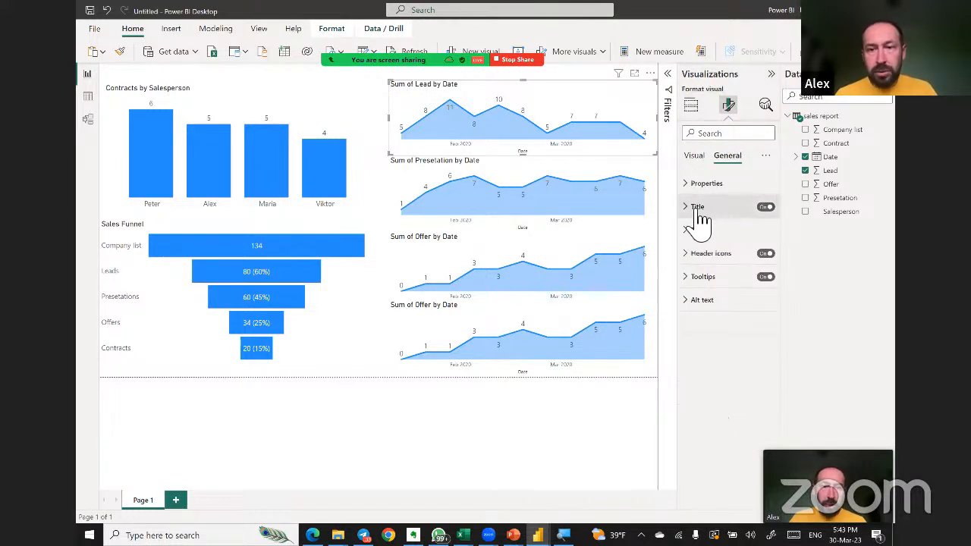
click(699, 208)
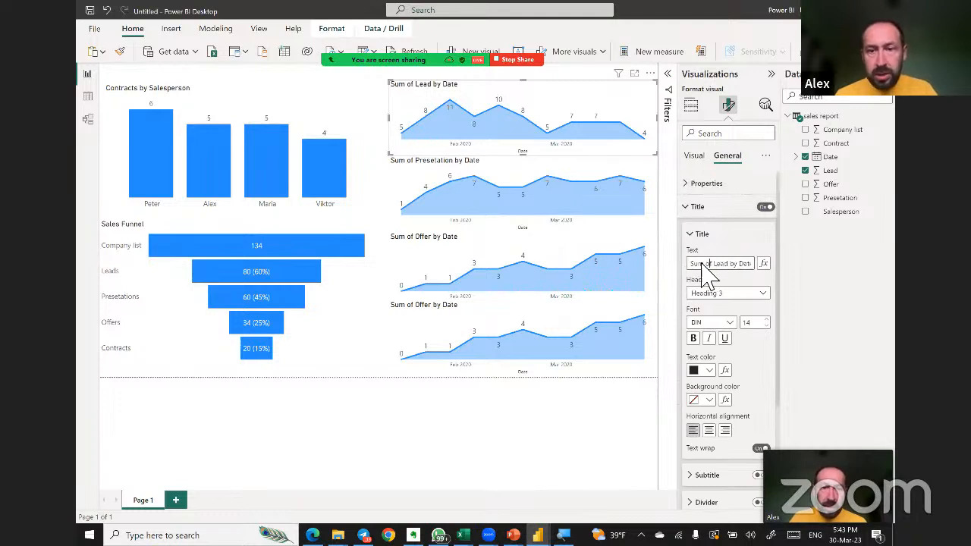
drag(714, 264, 649, 279)
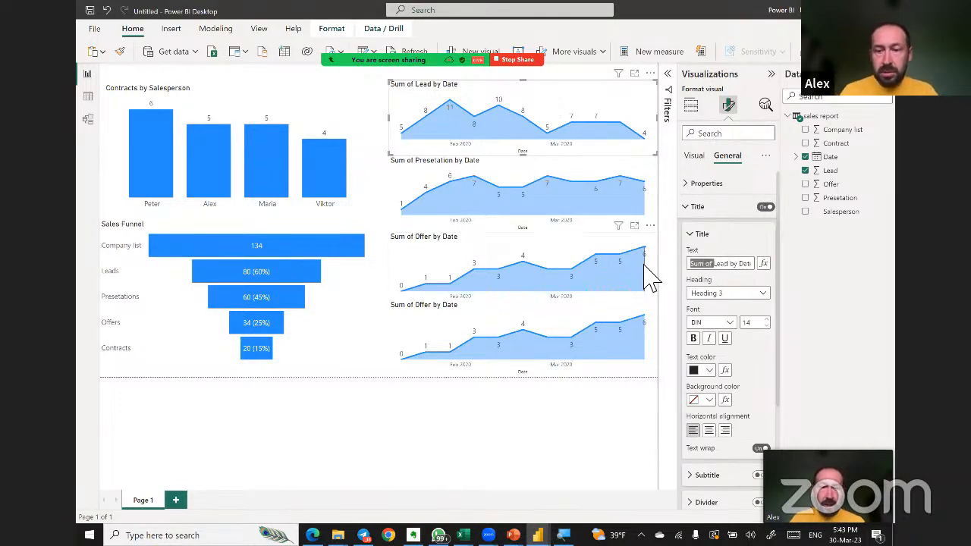
key(BackSpace)
drag(708, 264, 855, 288)
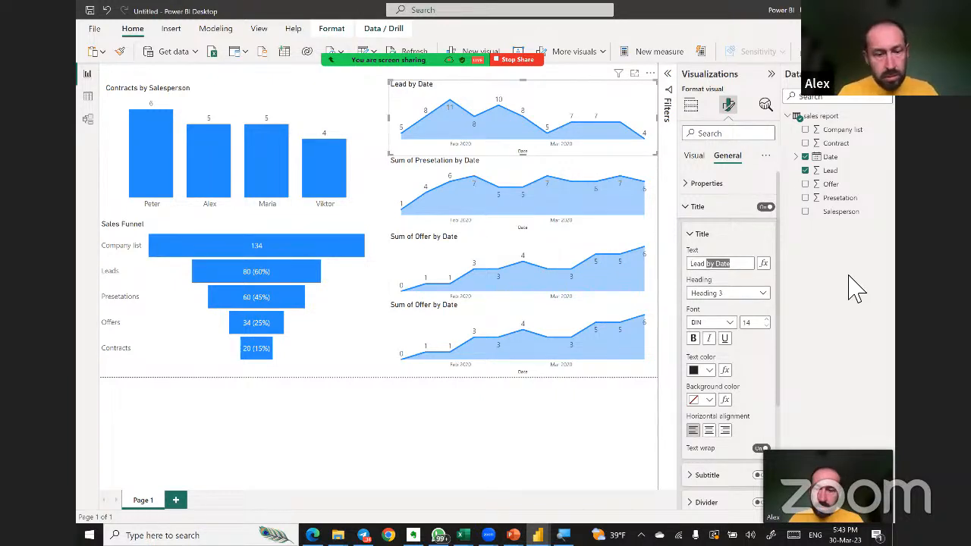
text(Dynamics)
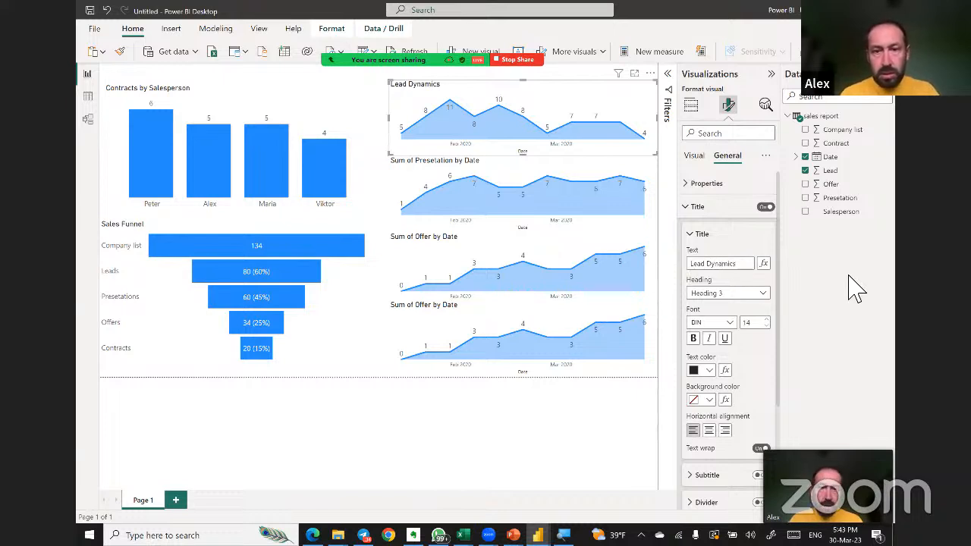
Change the title of the "Sum of Presetation by Date" chart to "Presetation Dynamics".
click(570, 198)
drag(713, 264, 675, 270)
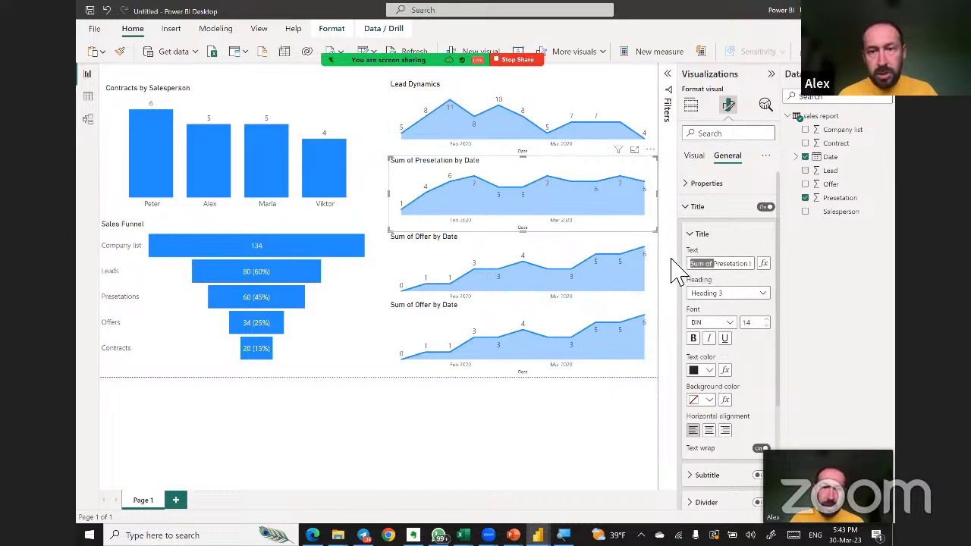
key(BackSpace)
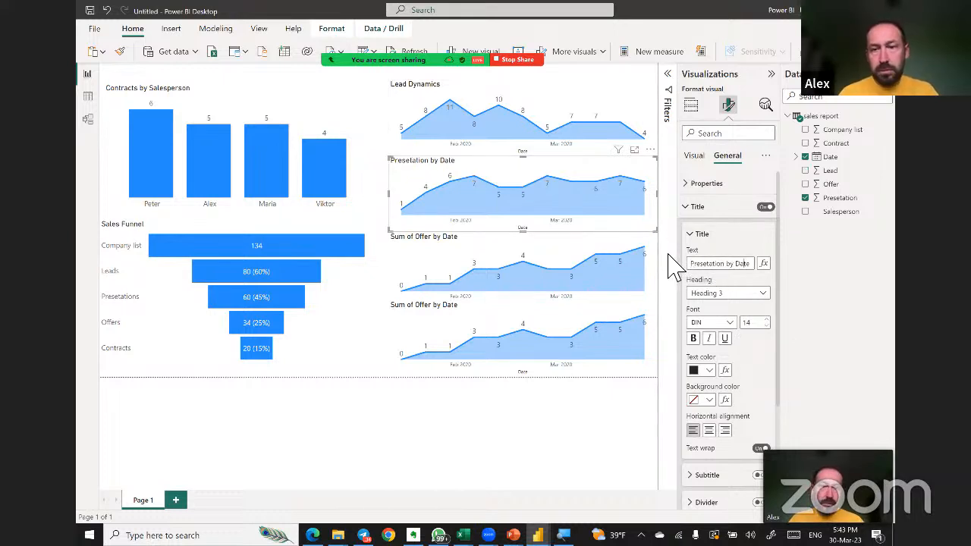
key(BackSpace)
key(BackSpace)
key(BackSpace)
key(BackSpace)
key(BackSpace)
key(BackSpace)
key(BackSpace)
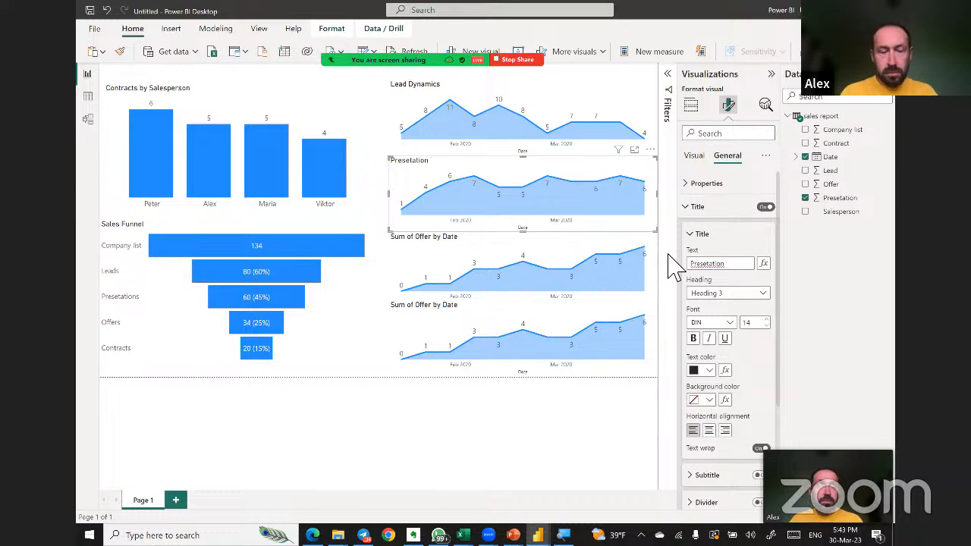
text(Dyna)
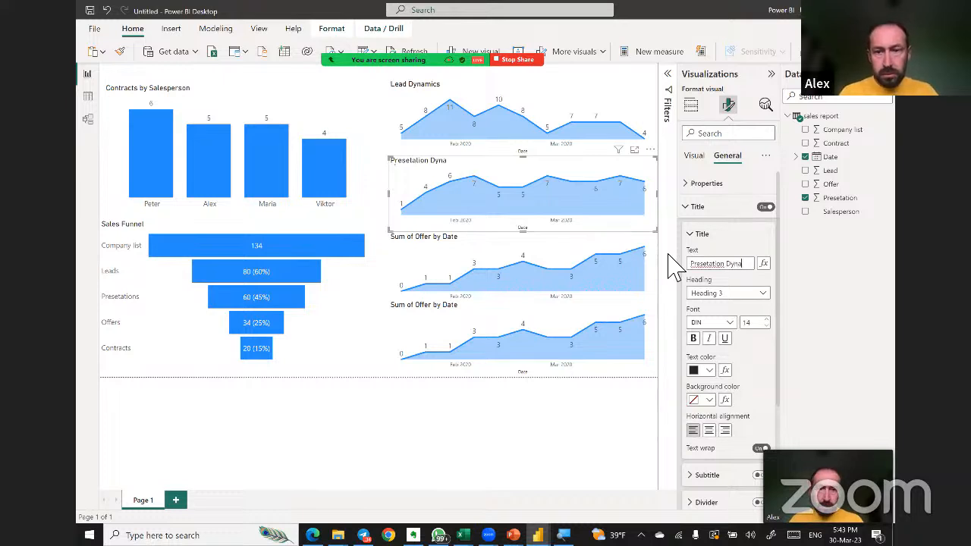
text(mics)
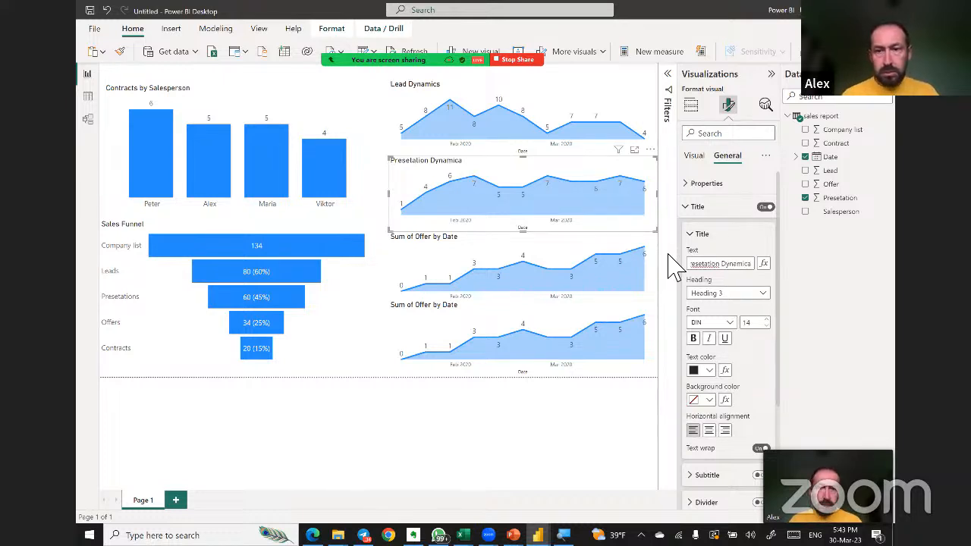
Change the title of the upper "Sum of Offer by Date" chart to "Offer Dynamics".
click(440, 258)
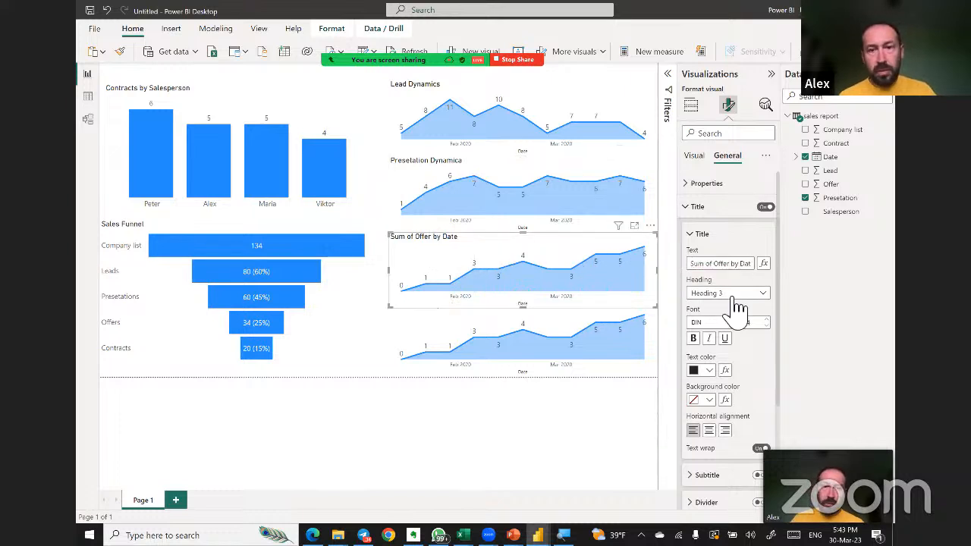
drag(714, 265, 661, 266)
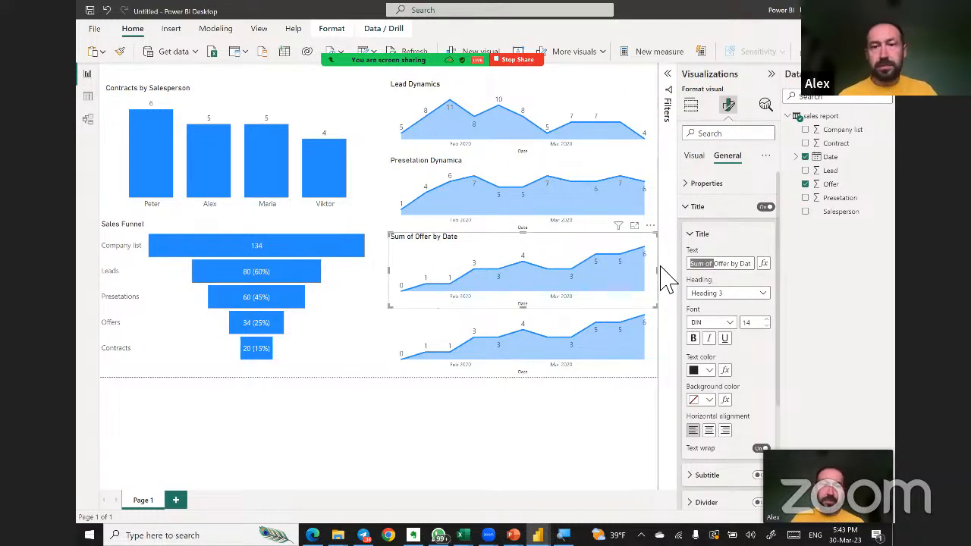
key(BackSpace)
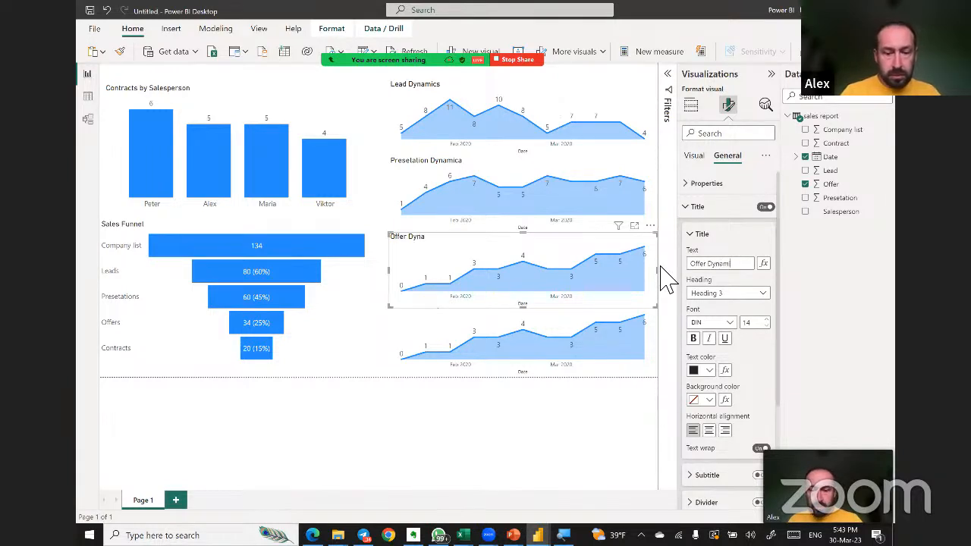
Replace the Offer field with Contract on the Y-axis of the lowest area chart.
click(423, 336)
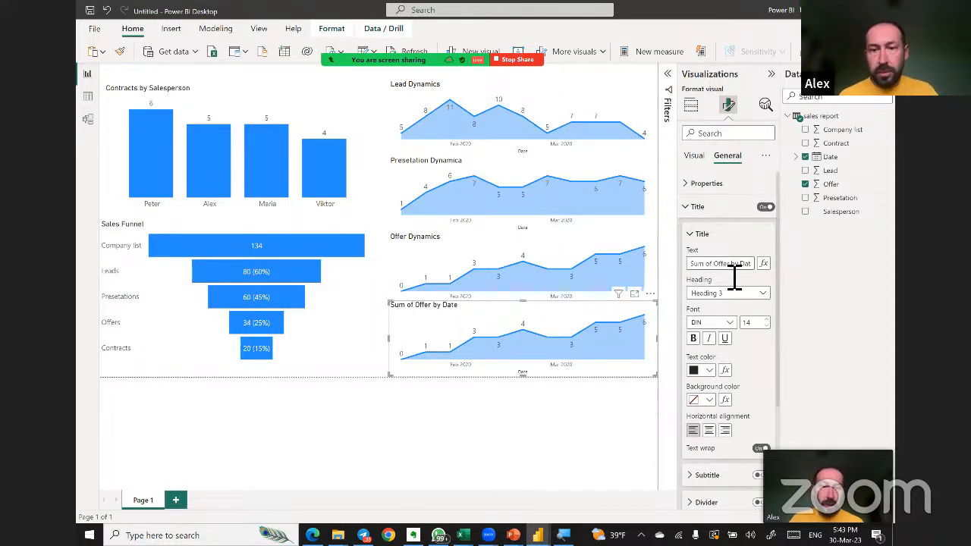
click(402, 273)
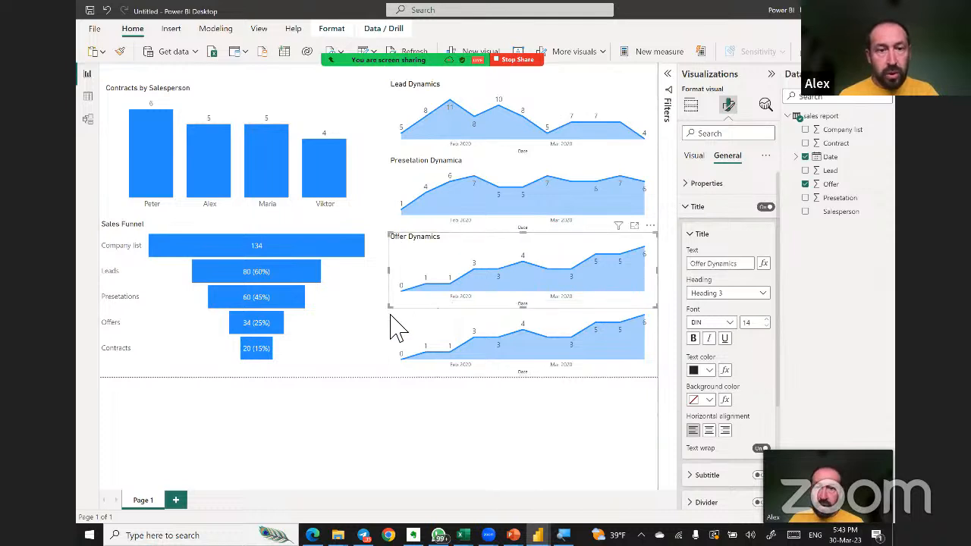
click(432, 333)
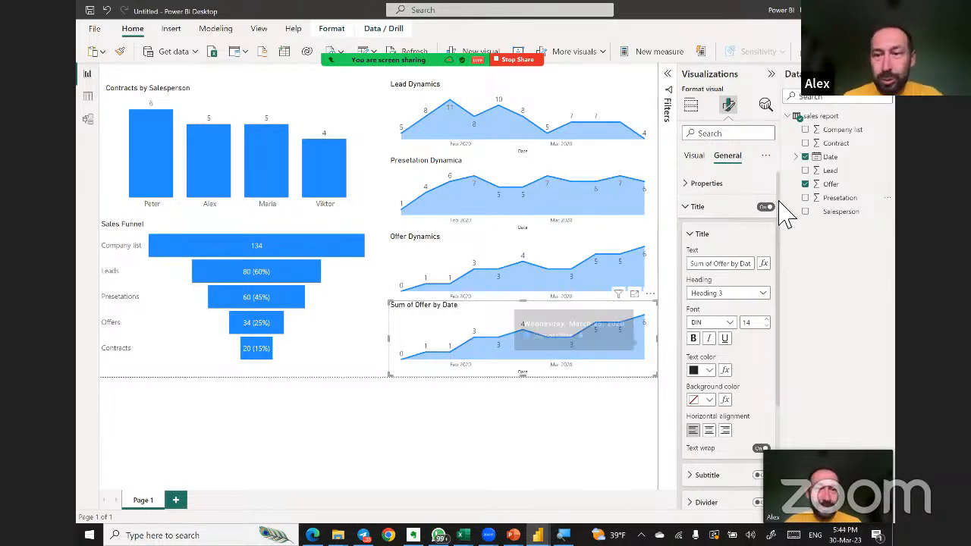
click(690, 105)
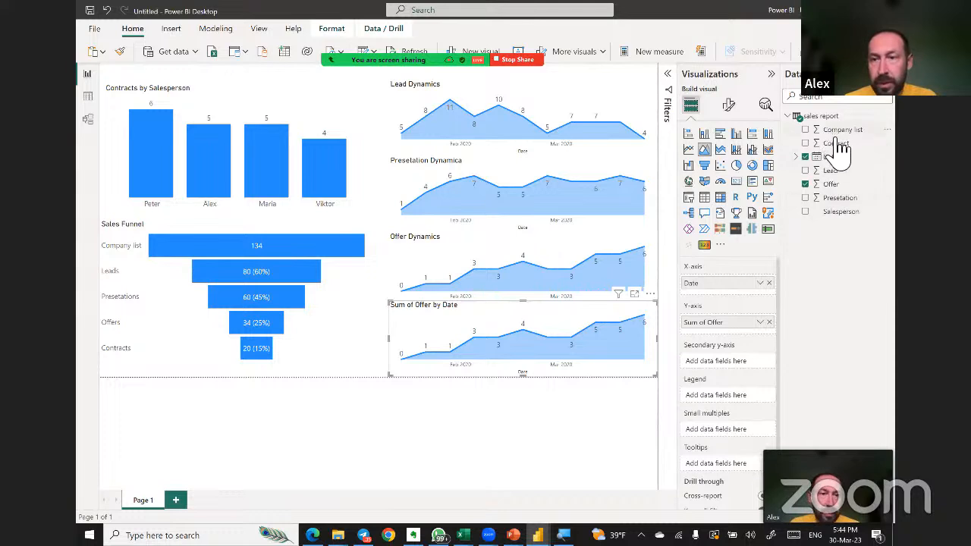
drag(836, 143, 730, 330)
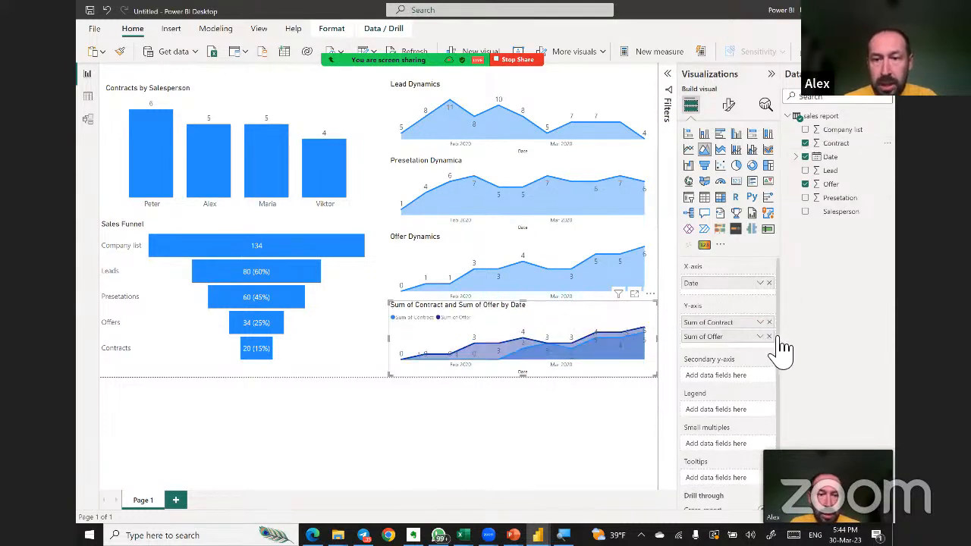
click(769, 336)
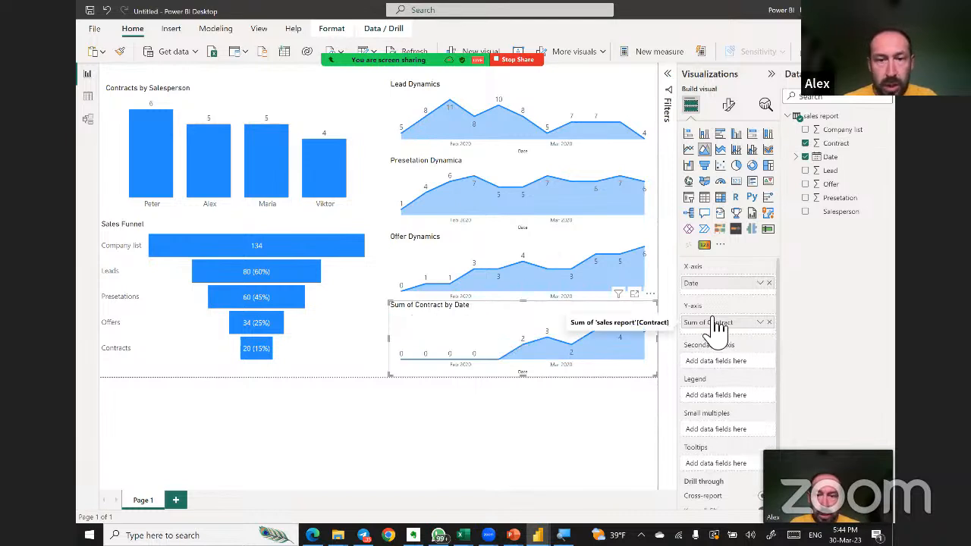
Change the title of the "Sum of Contract by Date" chart to "Contract Dynamics" and deselect the chart.
click(729, 106)
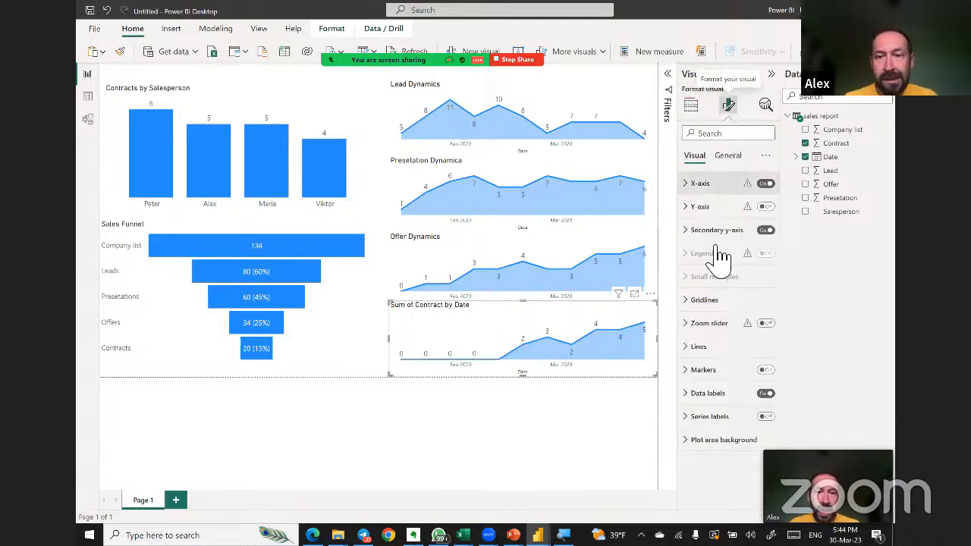
click(736, 158)
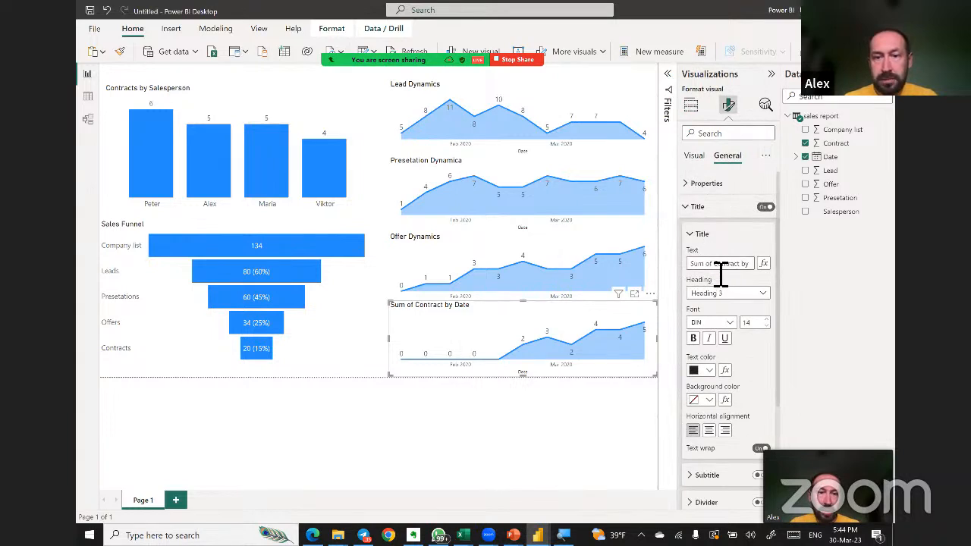
drag(714, 264, 660, 265)
key(BackSpace)
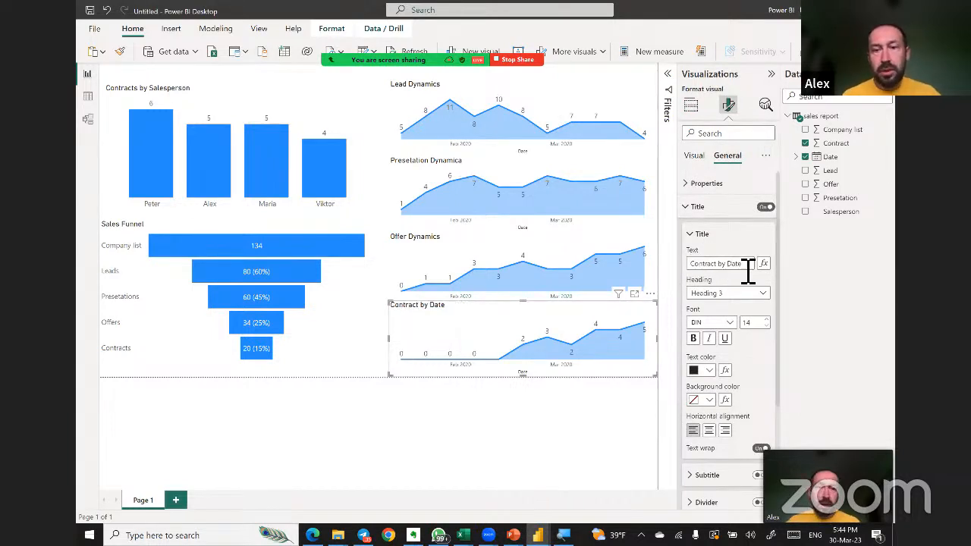
drag(743, 265, 696, 265)
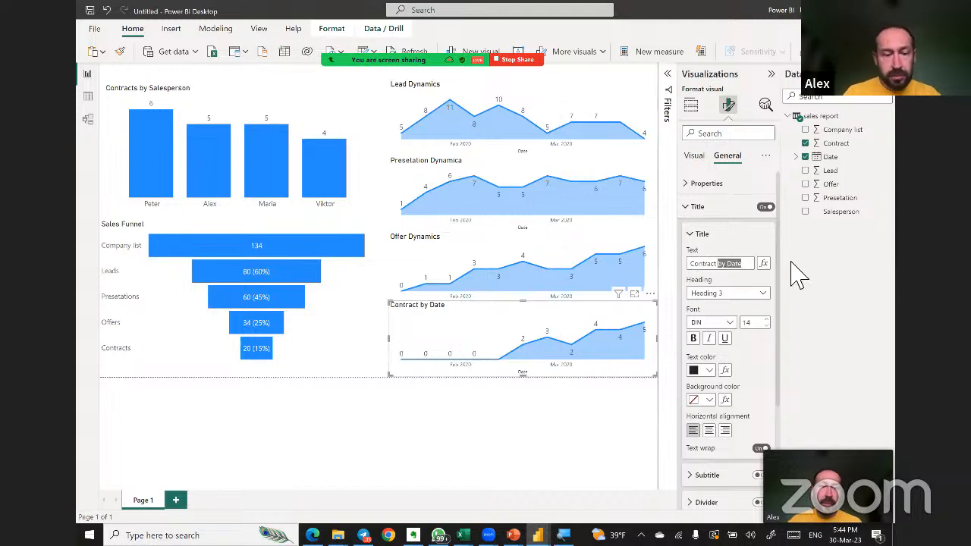
text(Dynamics)
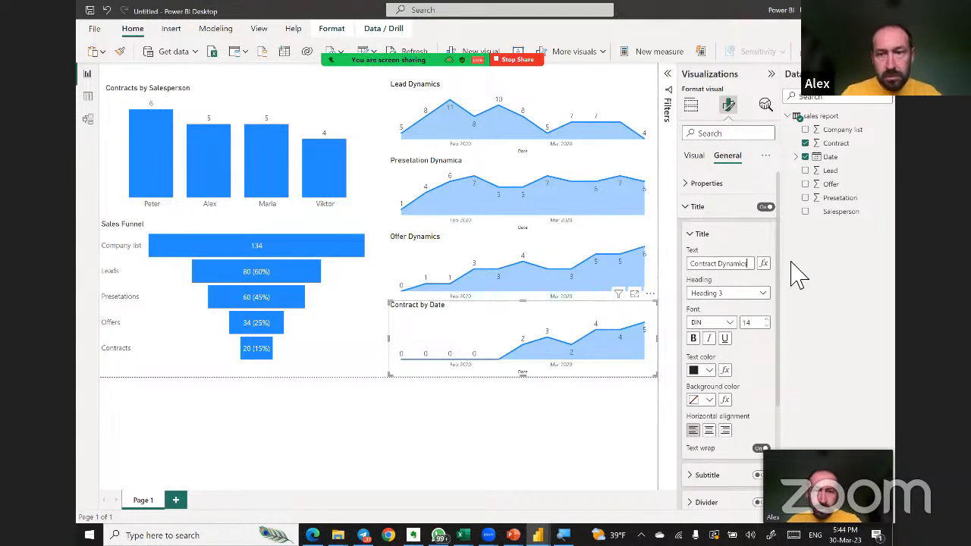
key(Return)
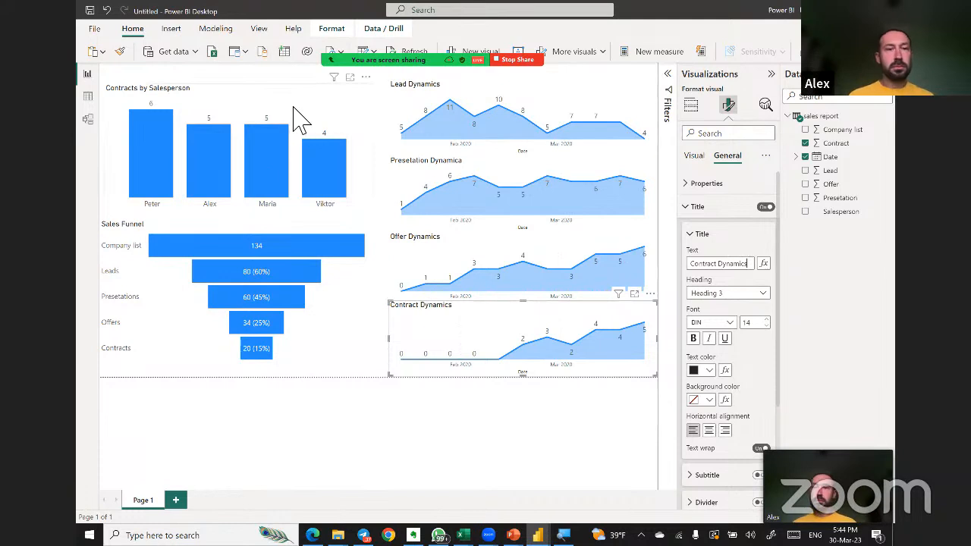
click(278, 72)
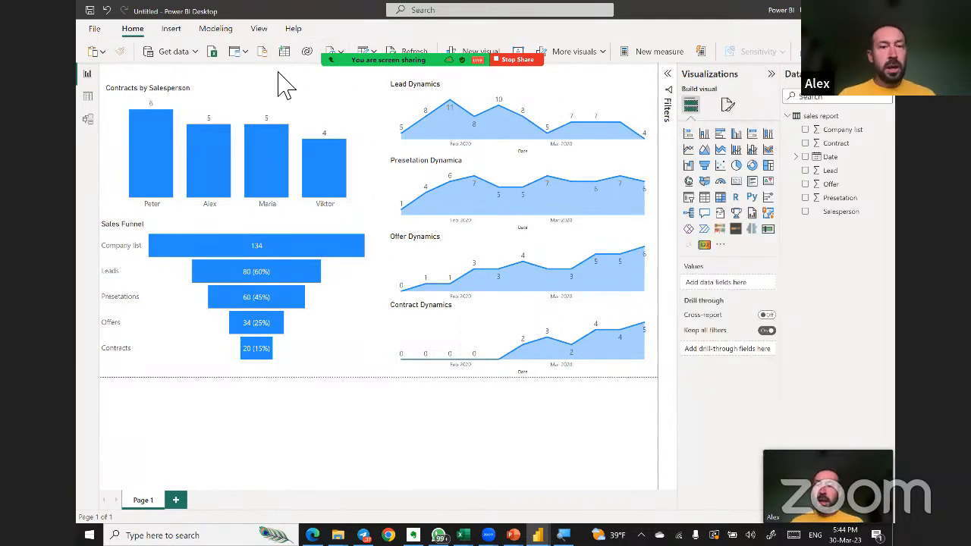
Cross-filter the report by several salespeople's bars in the Contracts by Salesperson chart, one after another, and clear the selection.
click(258, 174)
click(340, 177)
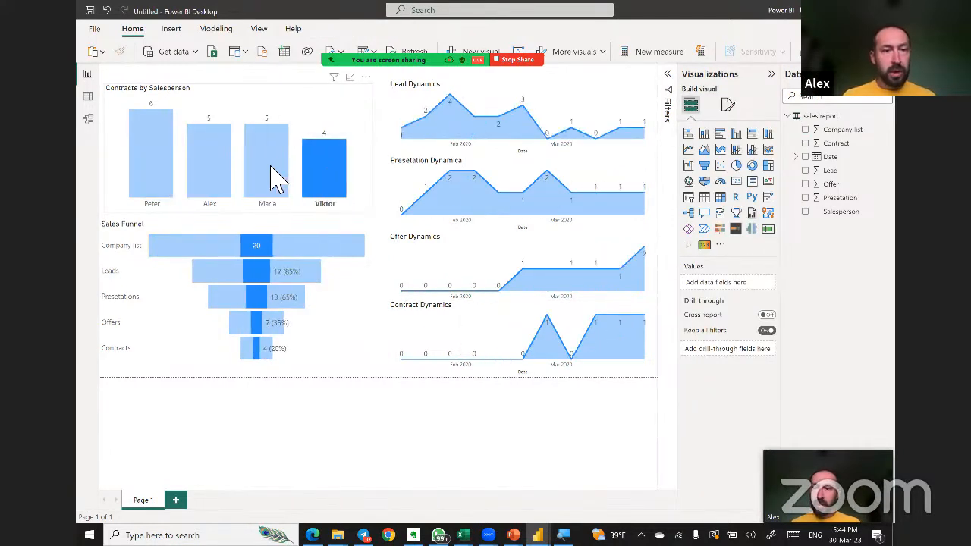
click(274, 177)
click(218, 176)
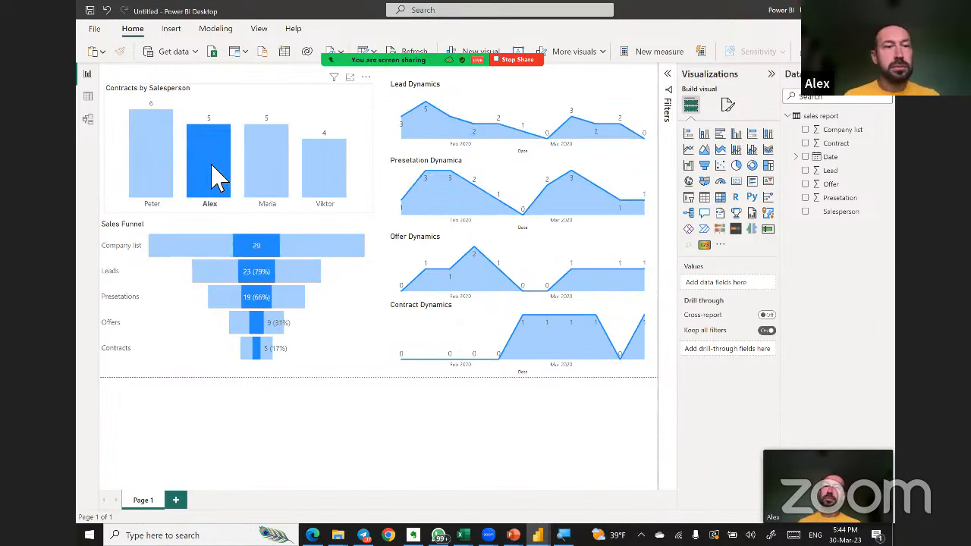
click(214, 177)
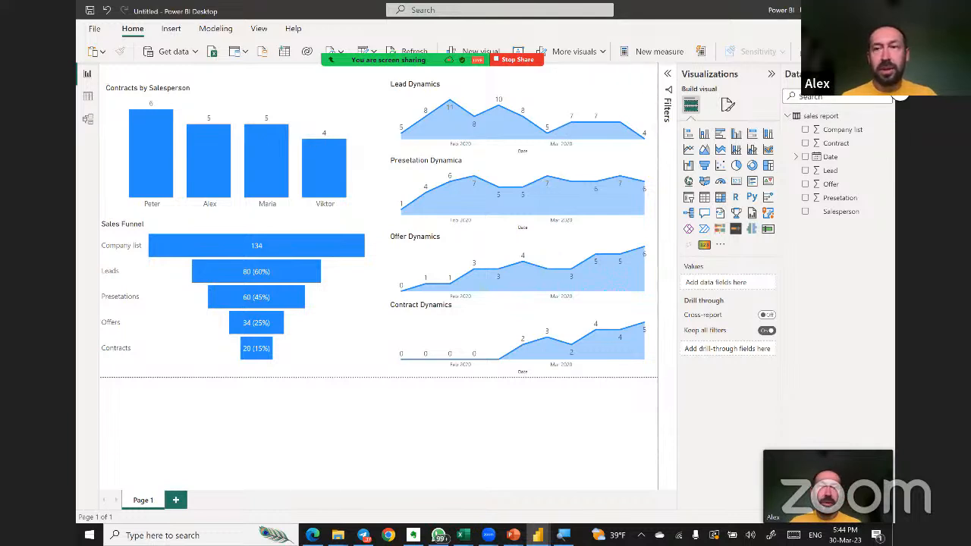
Collapse the Visualizations and Data panes to enlarge the report canvas, and hide the floating meeting controls.
click(885, 73)
click(865, 74)
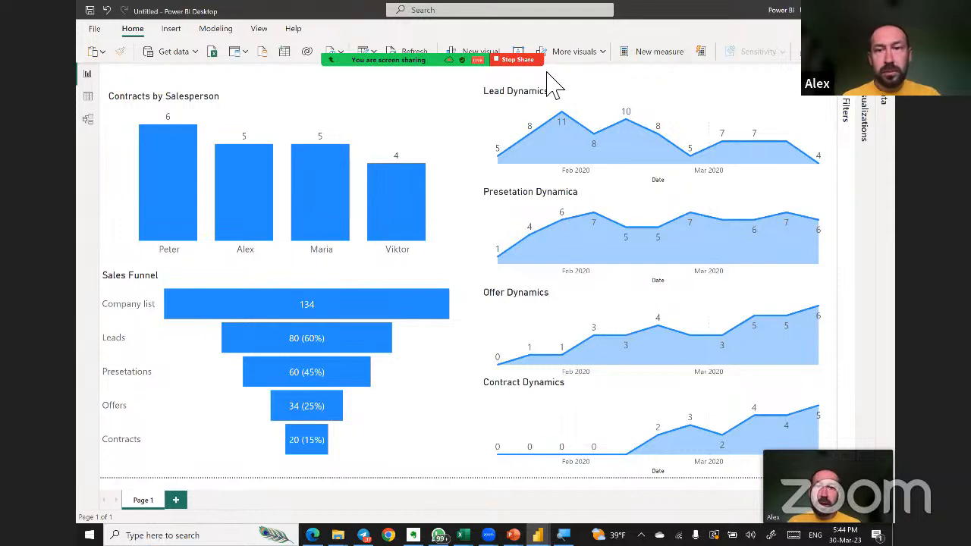
click(663, 39)
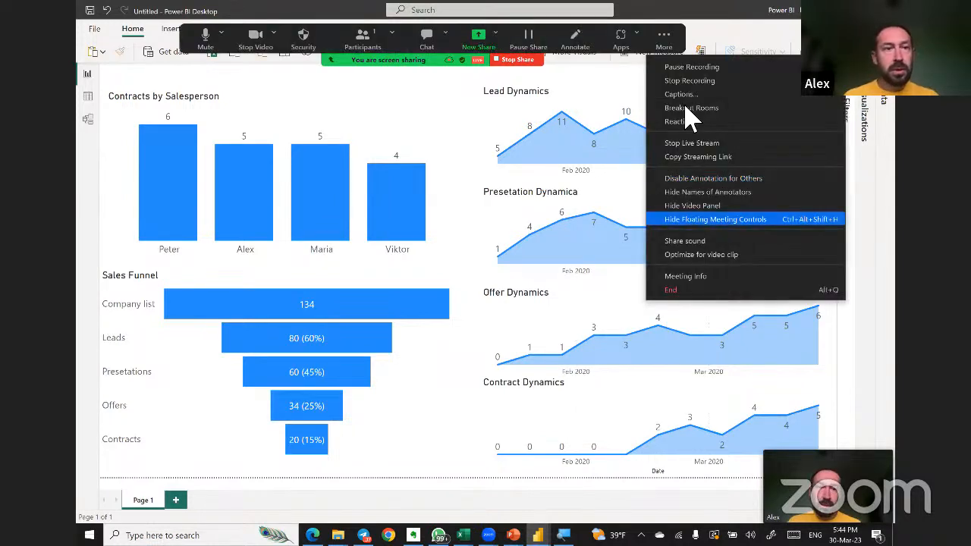
click(715, 220)
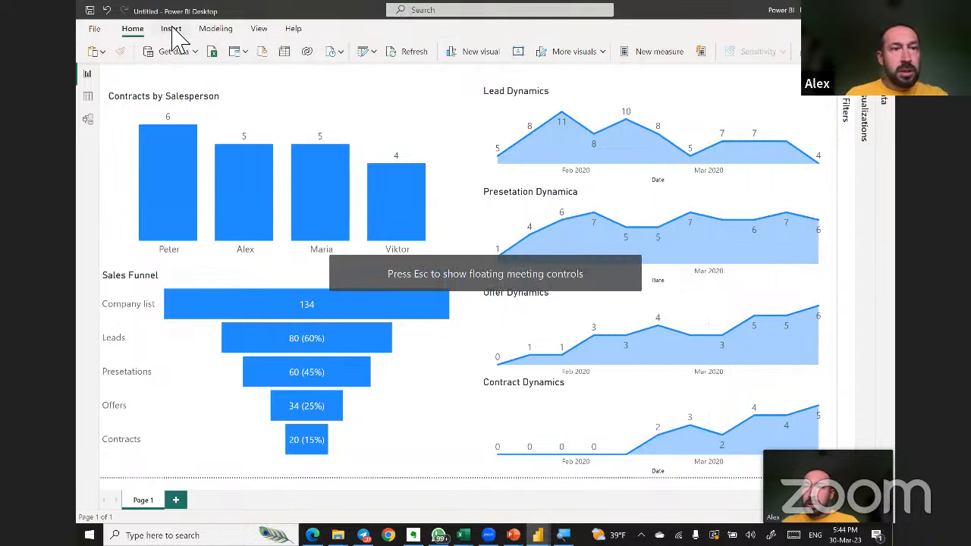
Add a text box reading "Sales Funnel Report" and set its font size to 24.
click(171, 32)
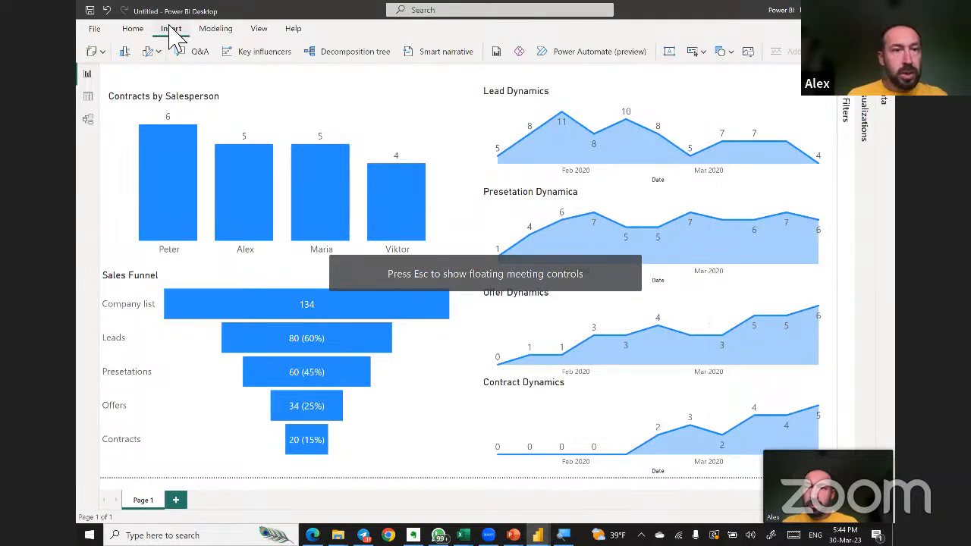
click(669, 53)
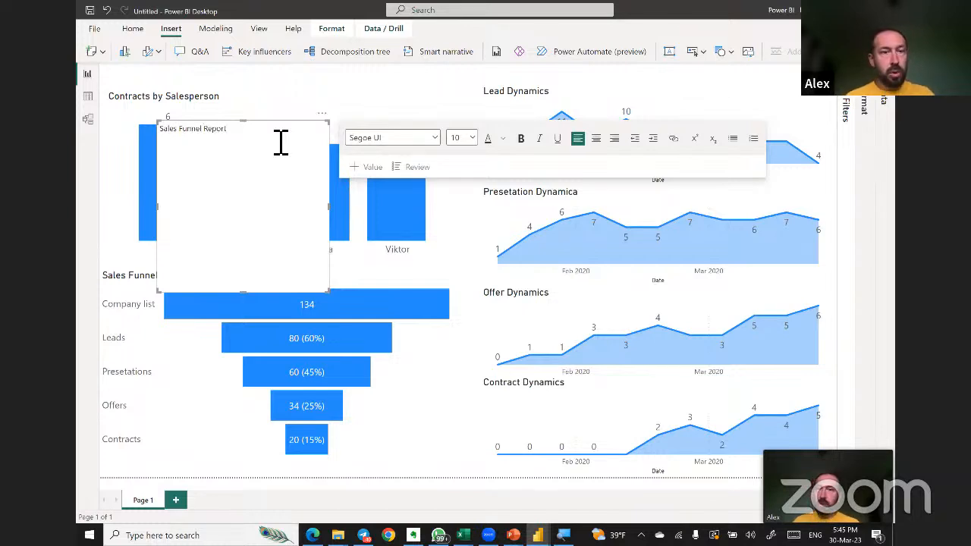
key(ctrl+a)
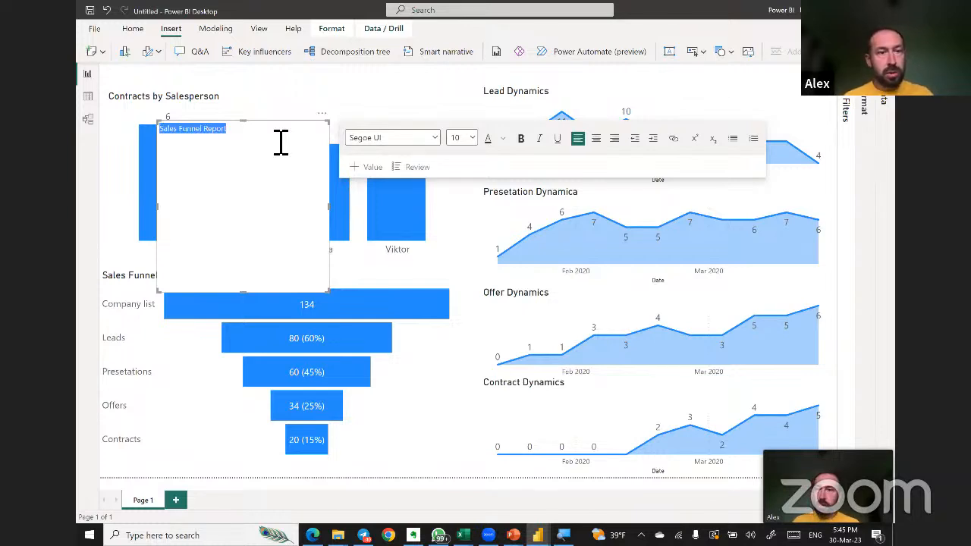
click(472, 138)
click(467, 260)
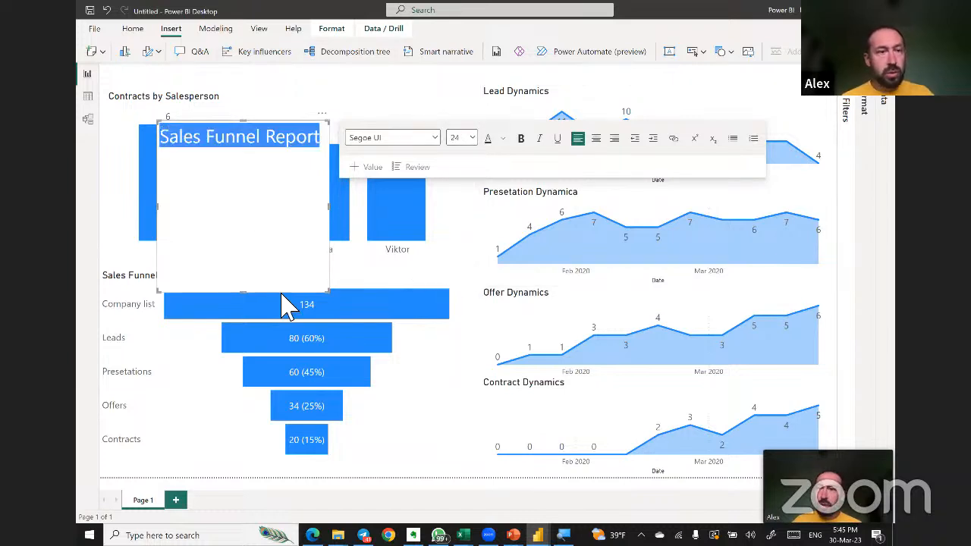
Resize the "Sales Funnel Report" text box to a wide, low strip and place it at the page's top above the bar chart.
drag(327, 289, 387, 168)
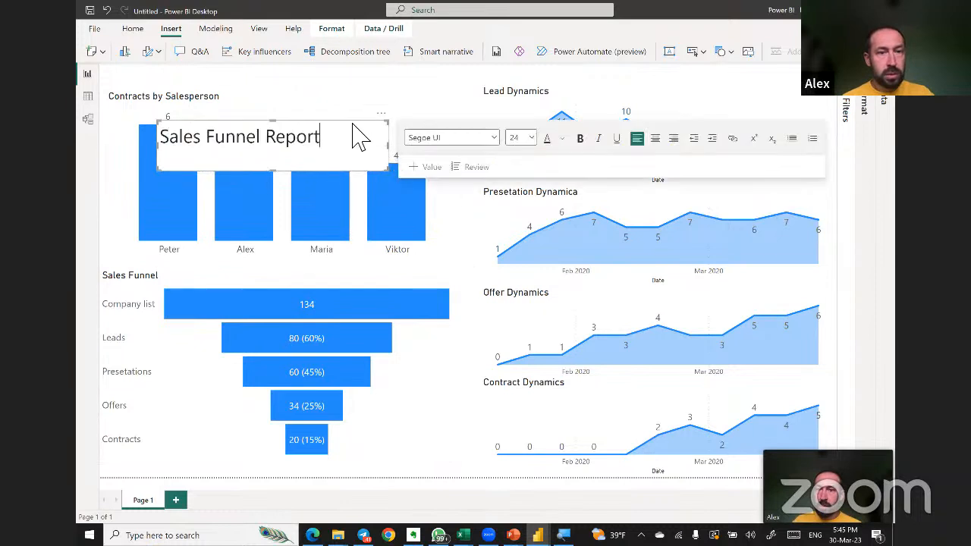
drag(336, 98, 316, 60)
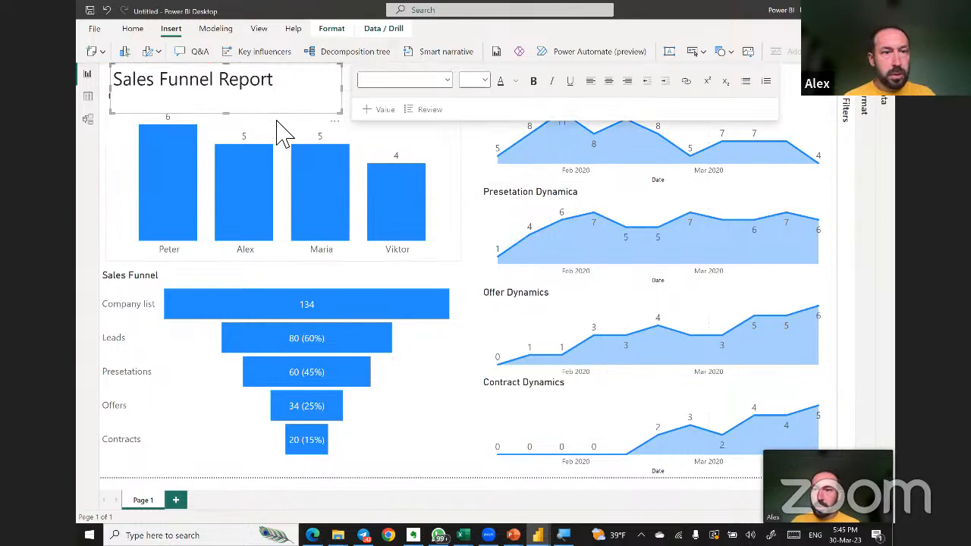
click(340, 89)
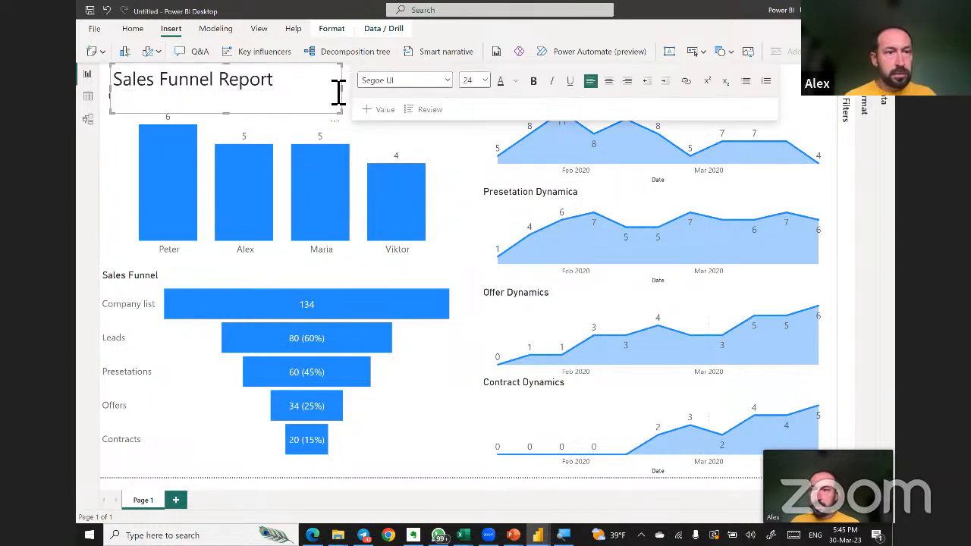
Shrink the Contracts by Salesperson chart from its left and upper edges to align it below the report title.
click(429, 143)
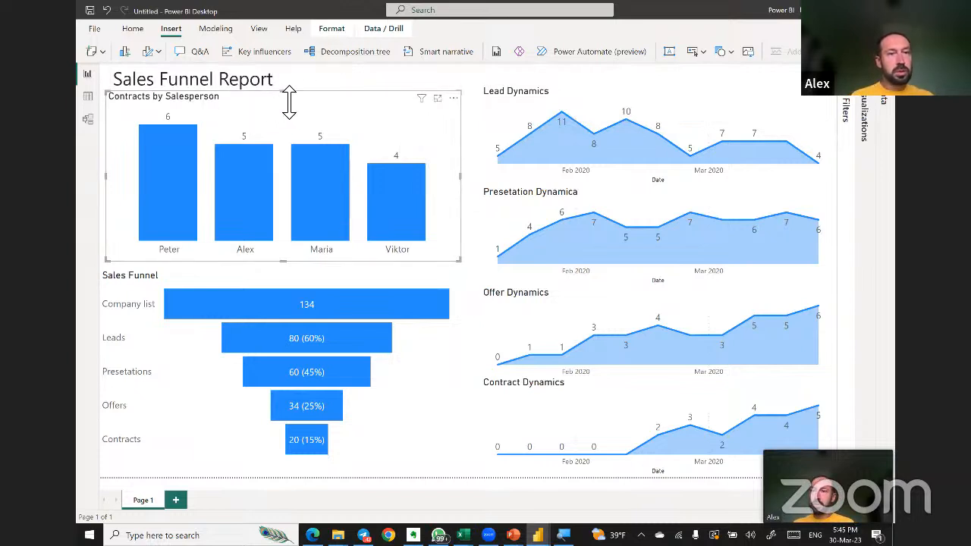
drag(115, 180, 120, 189)
drag(292, 99, 287, 101)
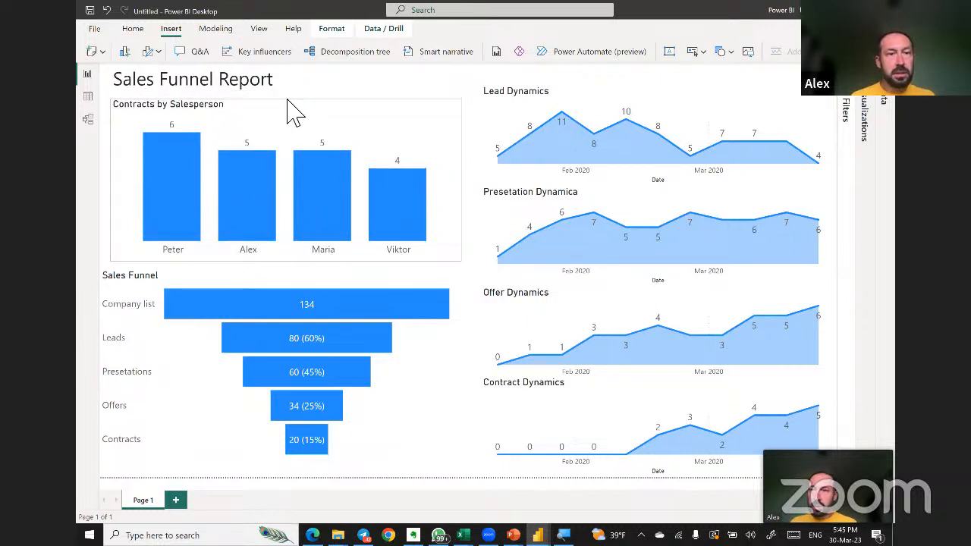
Narrow the Sales Funnel chart from both sides to align it with the bars of the chart above, and deselect it.
click(102, 311)
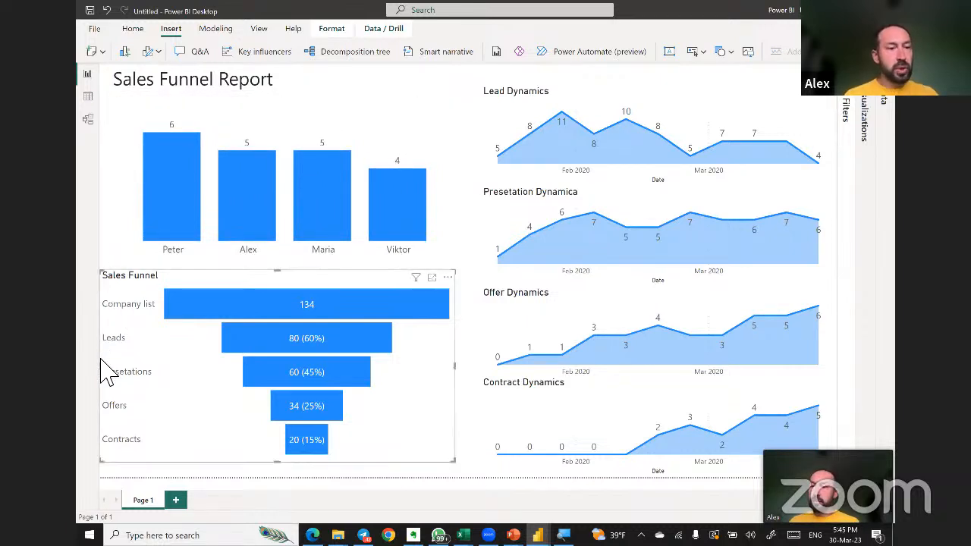
mouse_move(110, 366)
mouse_down()
mouse_move(135, 372)
mouse_move(113, 372)
mouse_up()
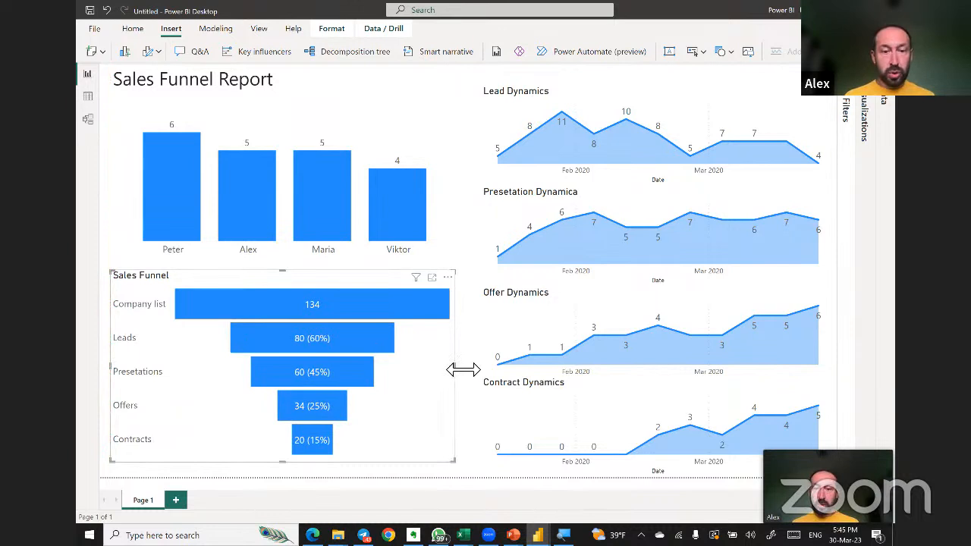
drag(455, 369, 437, 374)
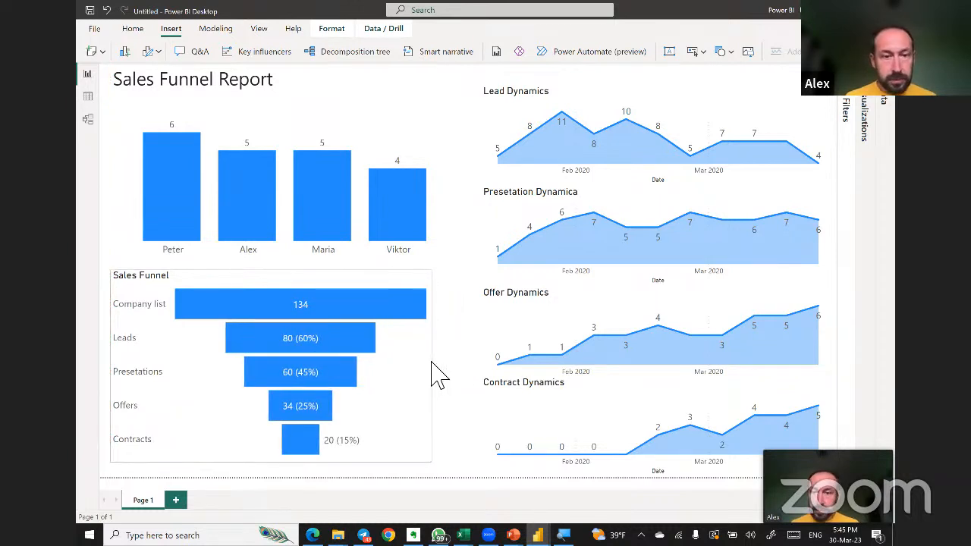
click(460, 295)
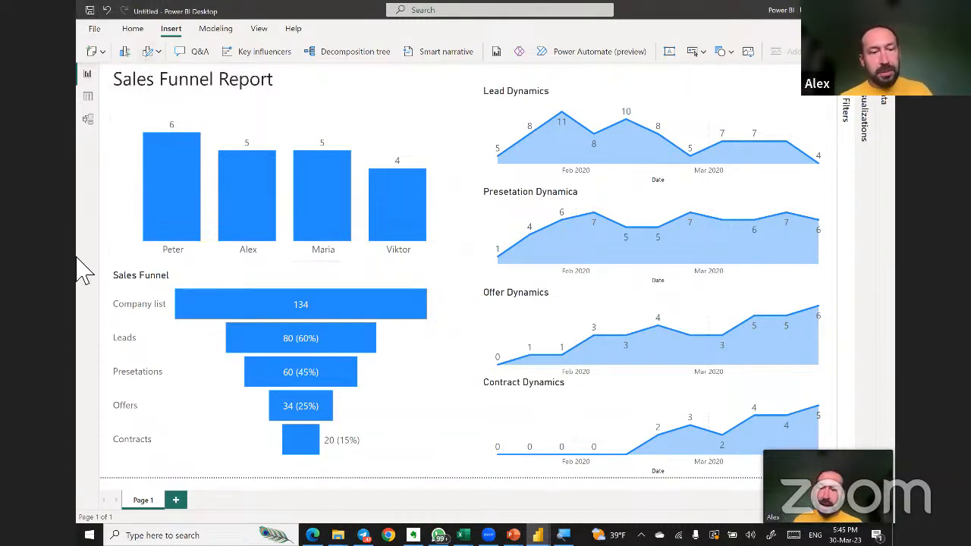
Switch to the "Sales funnel 1- mob" report and cross-filter it by the third salesperson's bar in Contracts by Salesperson.
key(alt+Tab)
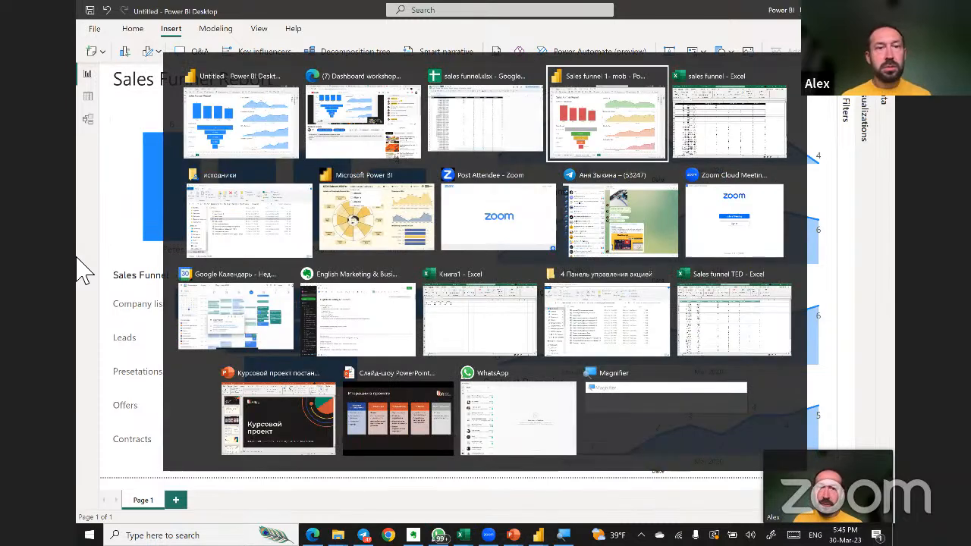
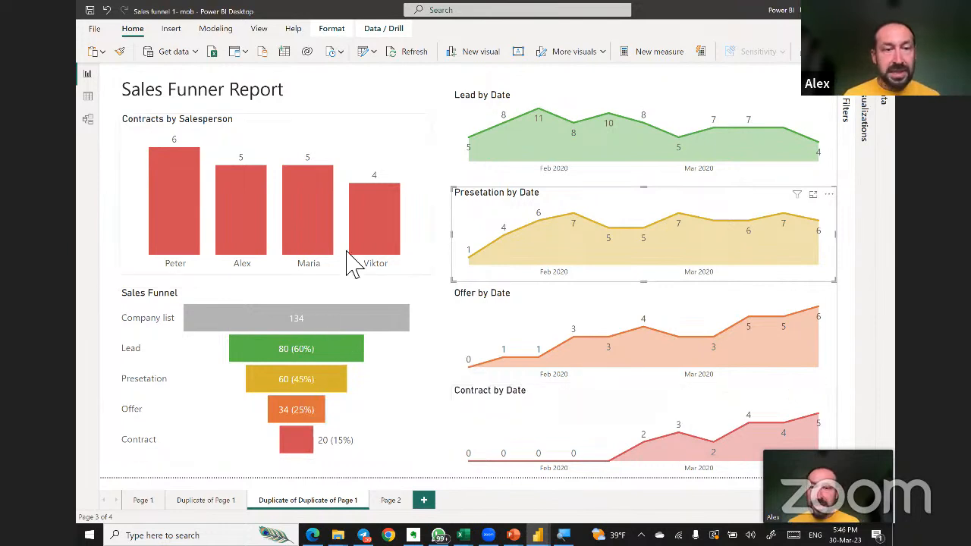
click(304, 204)
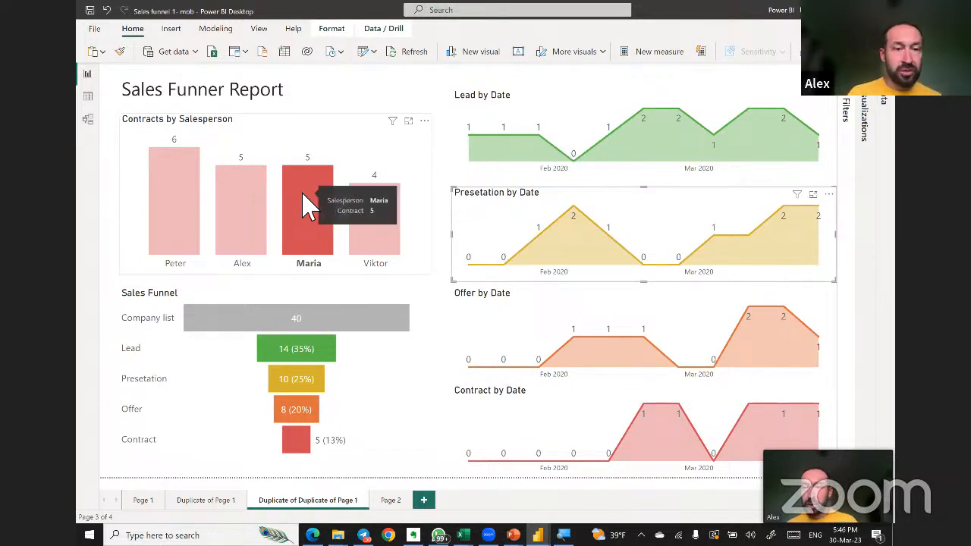
Clear the salesperson cross-filter and compare the Sales Funnel stage colours with those of the matching by-date charts.
click(309, 199)
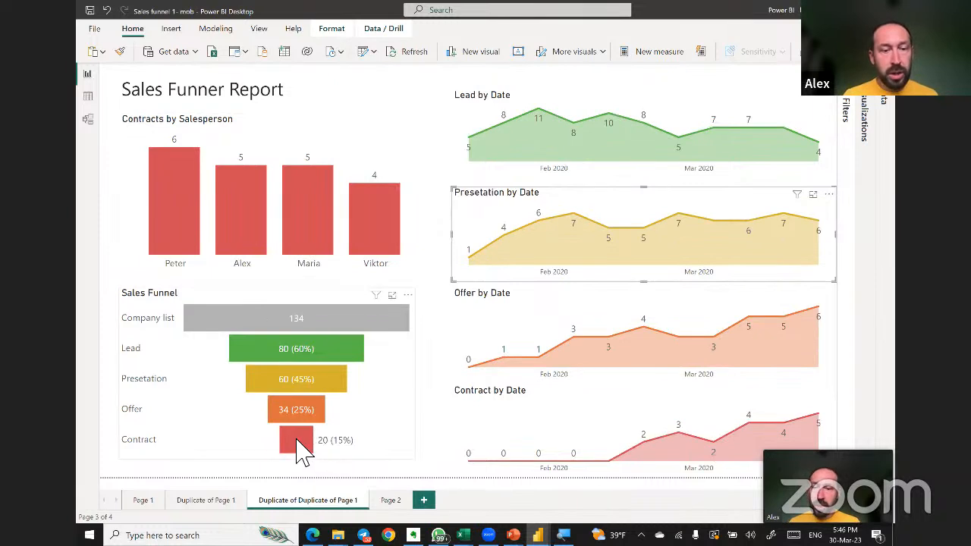
click(300, 443)
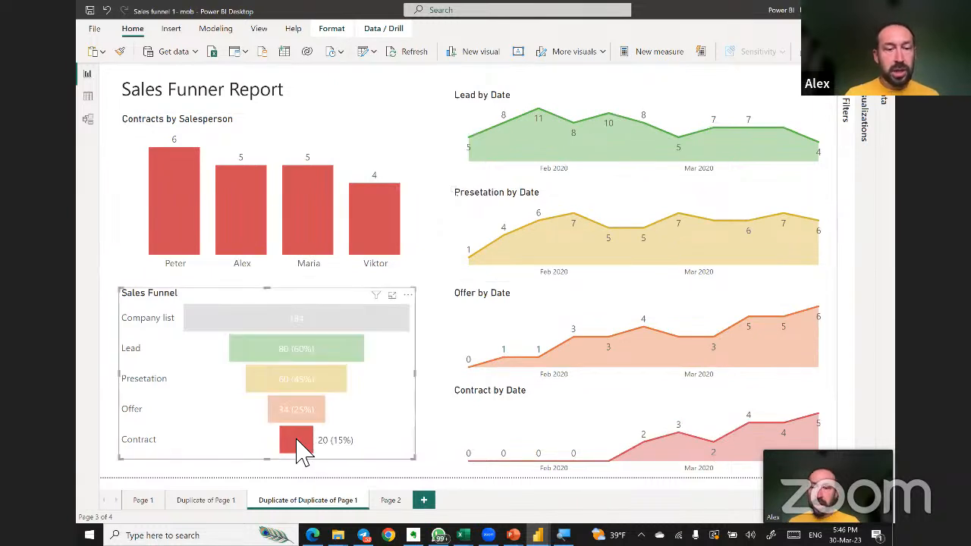
click(671, 414)
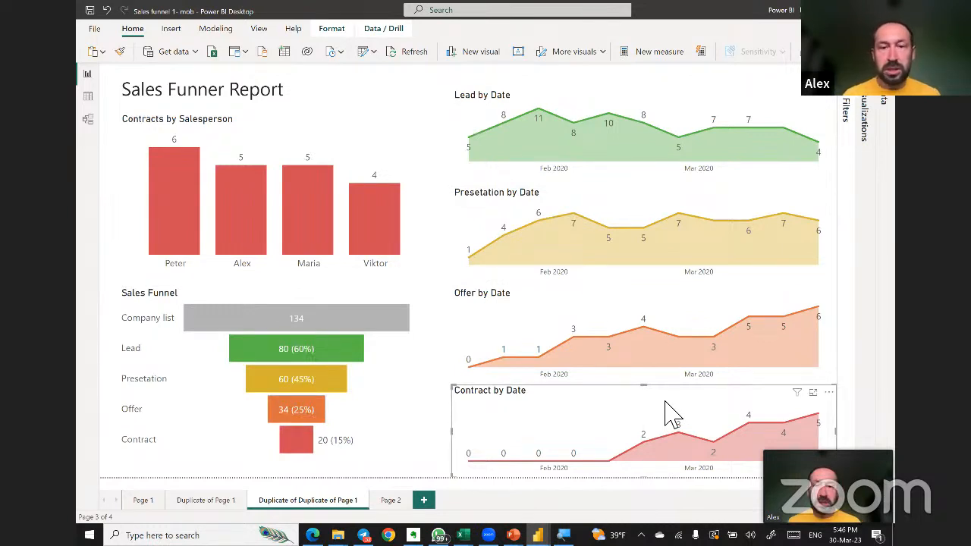
click(518, 116)
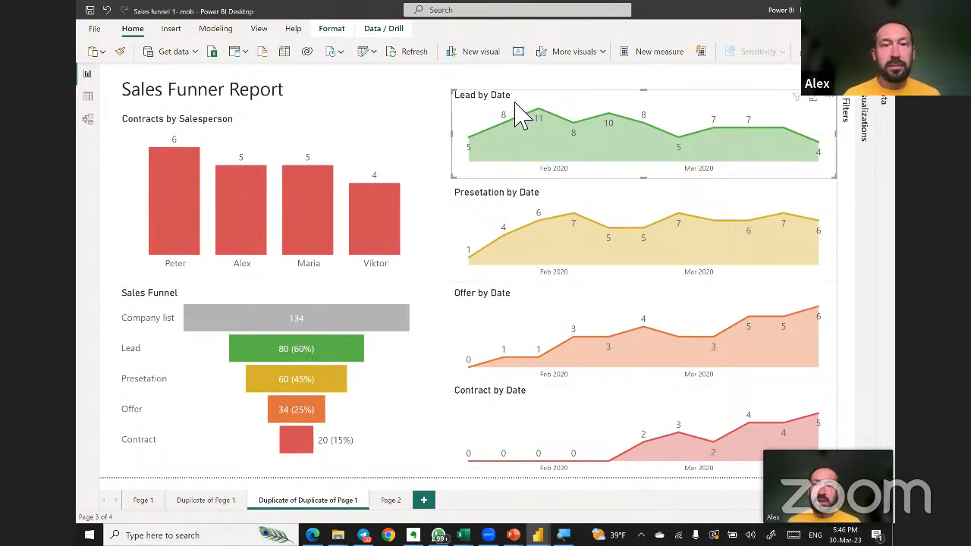
click(345, 357)
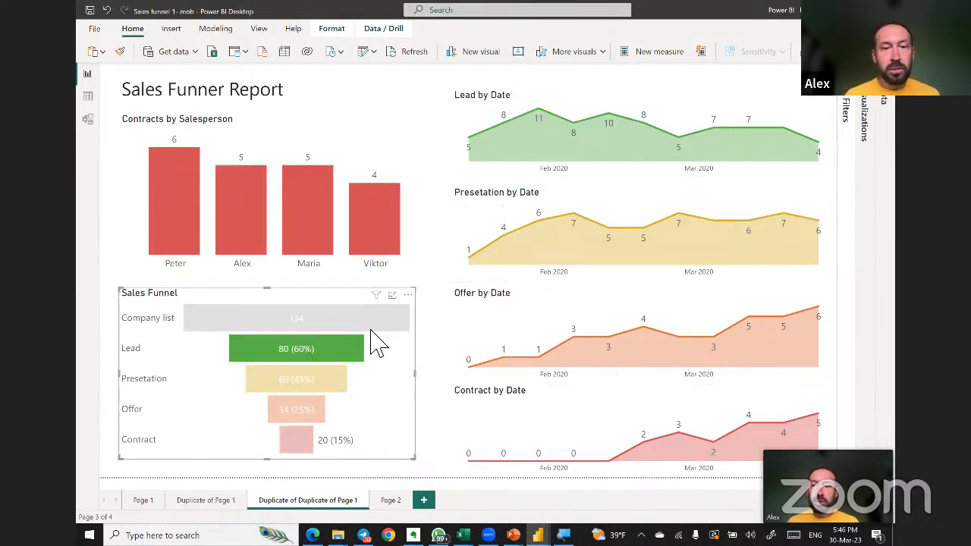
click(528, 205)
click(537, 333)
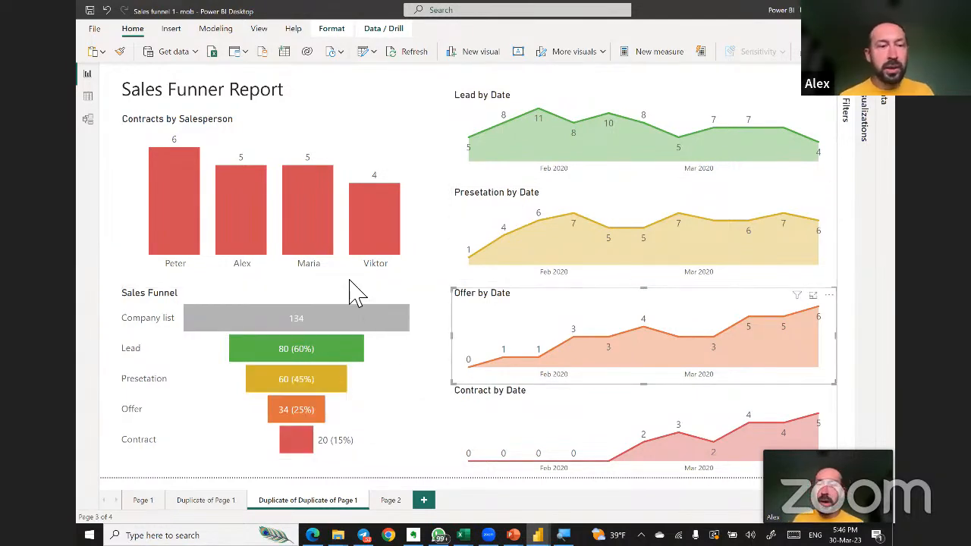
Switch back to the untitled report and enable individual stage colours for the Sales Funnel chart.
key(alt+Tab)
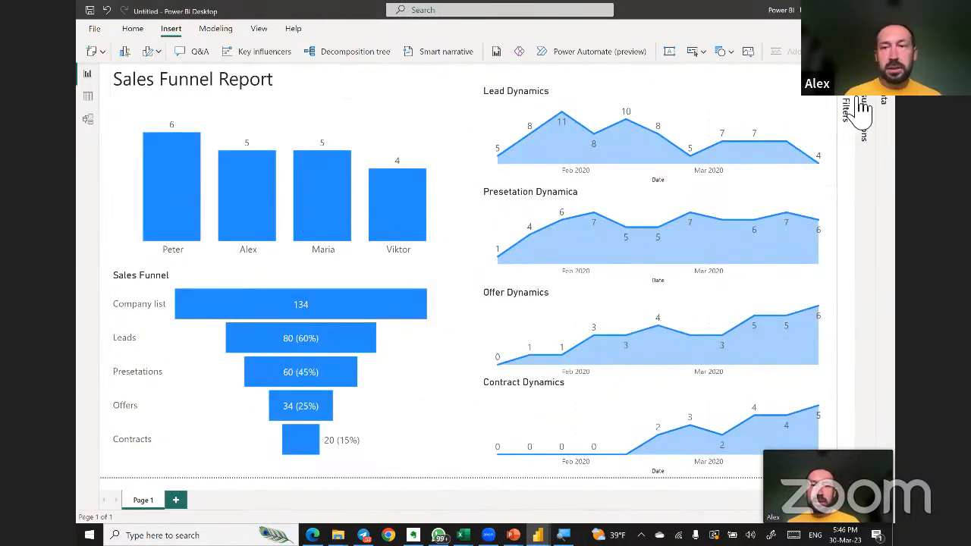
click(362, 147)
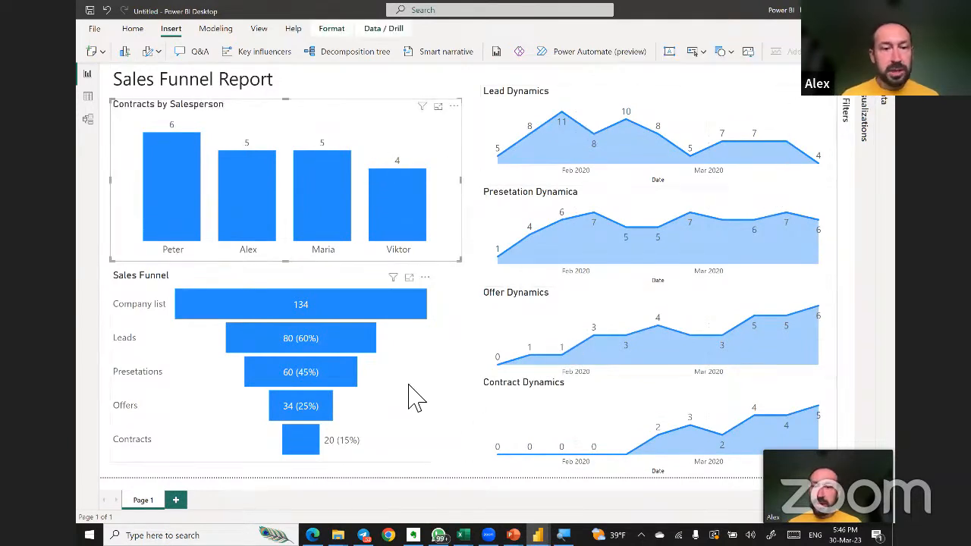
click(417, 395)
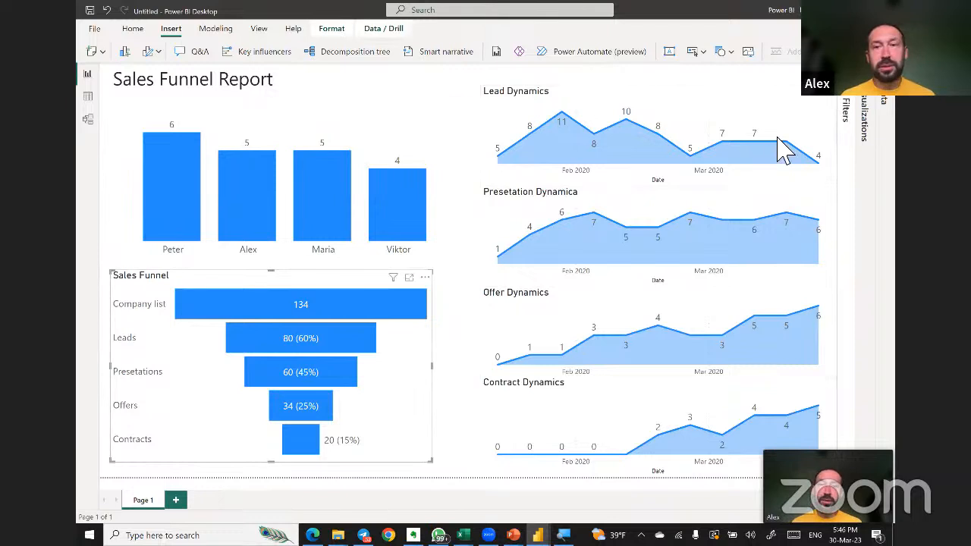
click(870, 106)
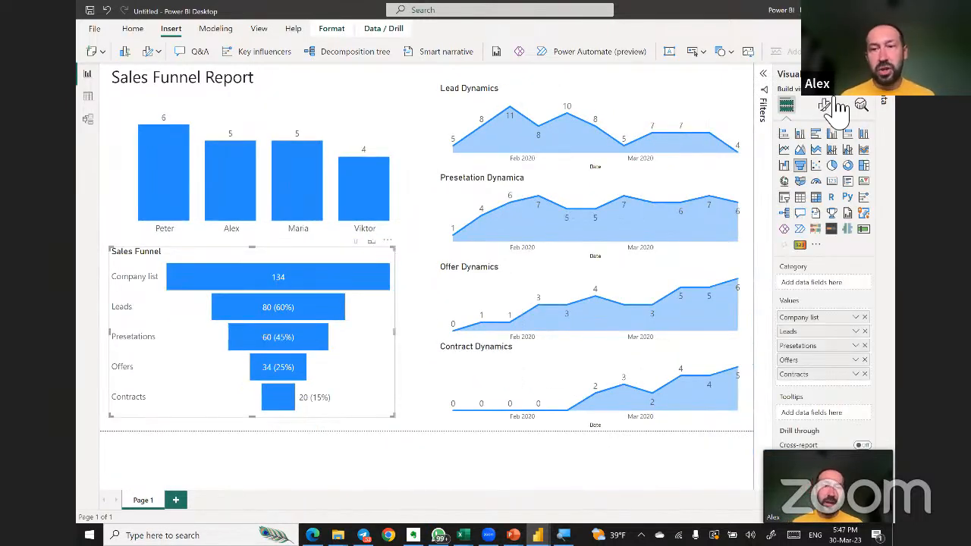
click(826, 105)
click(795, 185)
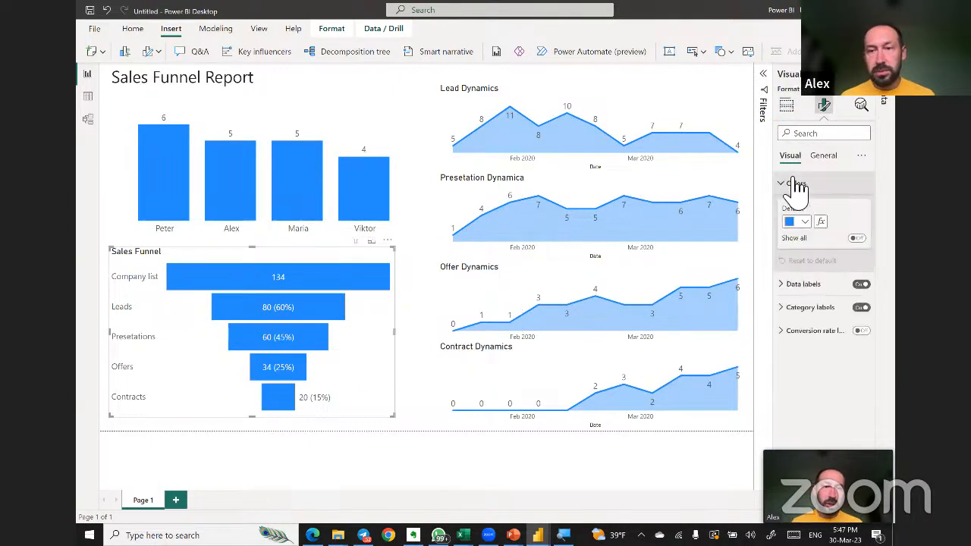
click(857, 240)
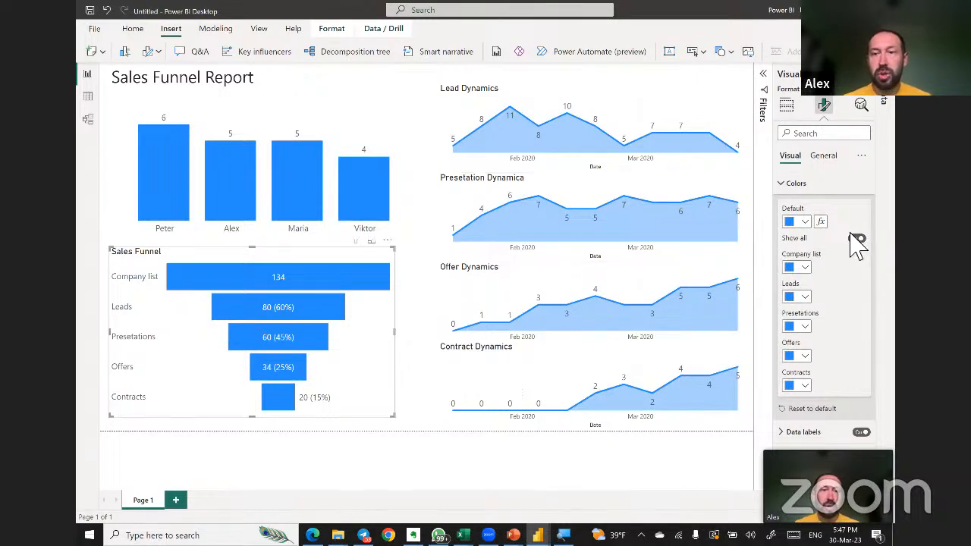
Apply the green-led theme in the first row of the Power BI theme group to the report.
click(805, 267)
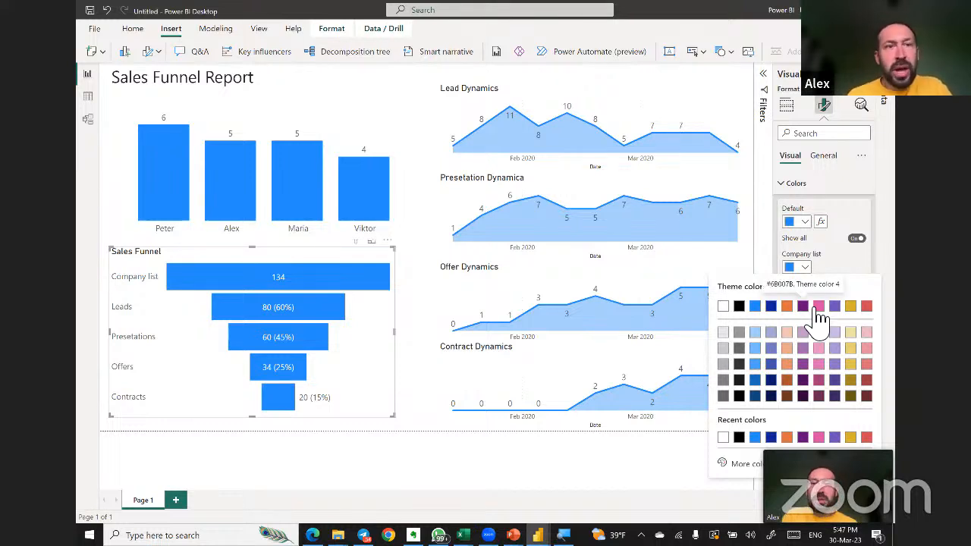
click(224, 38)
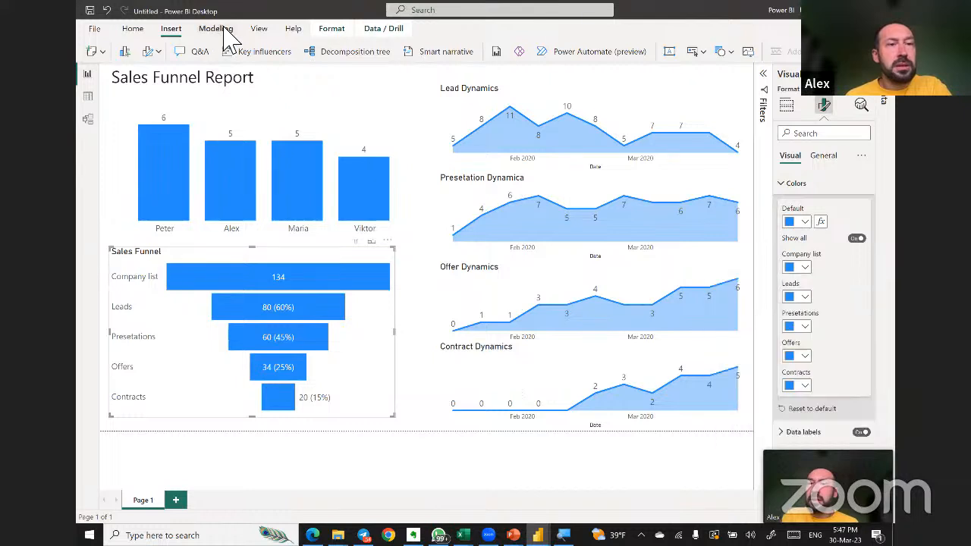
click(261, 28)
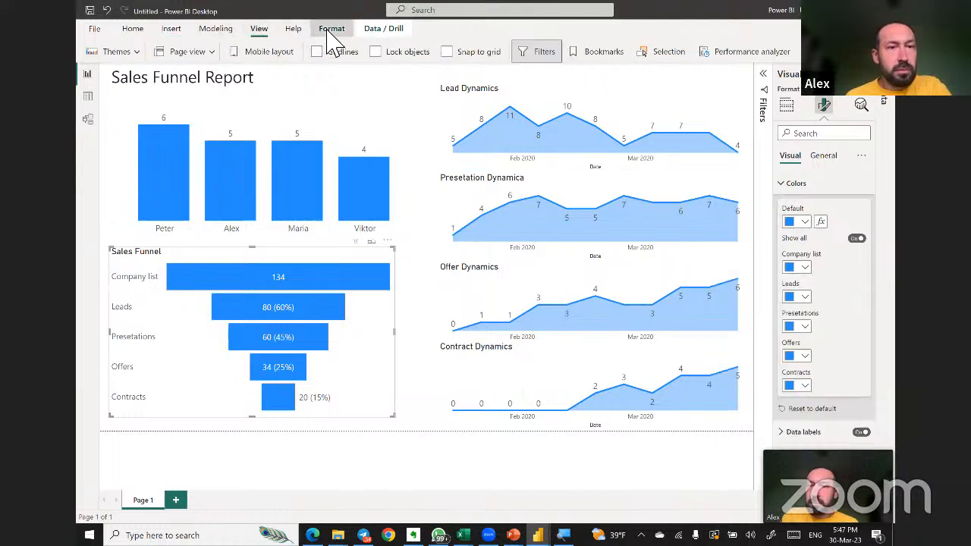
click(330, 30)
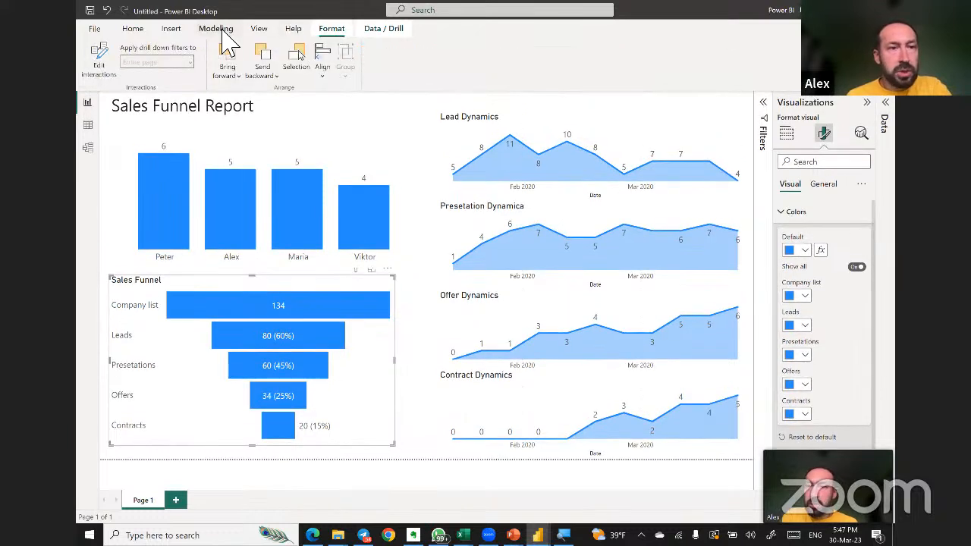
click(259, 30)
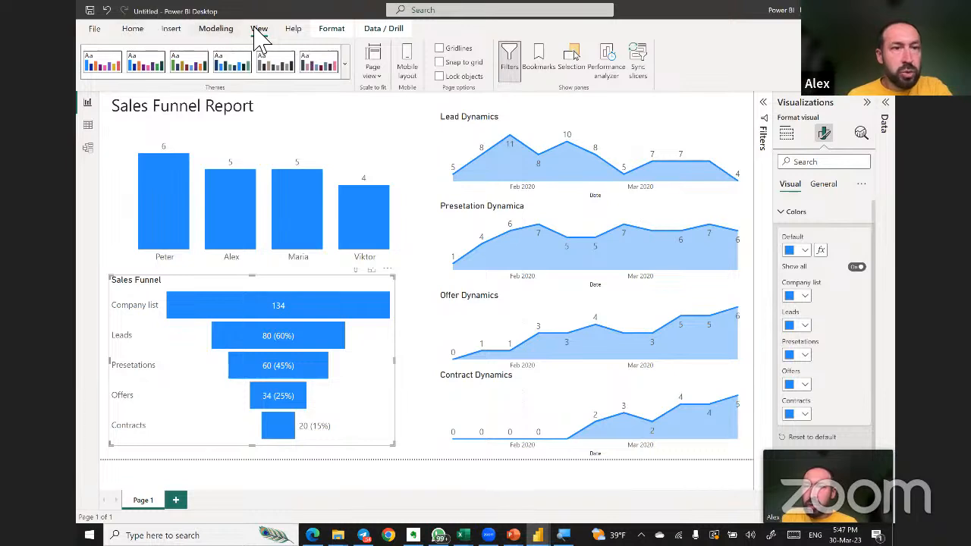
click(347, 71)
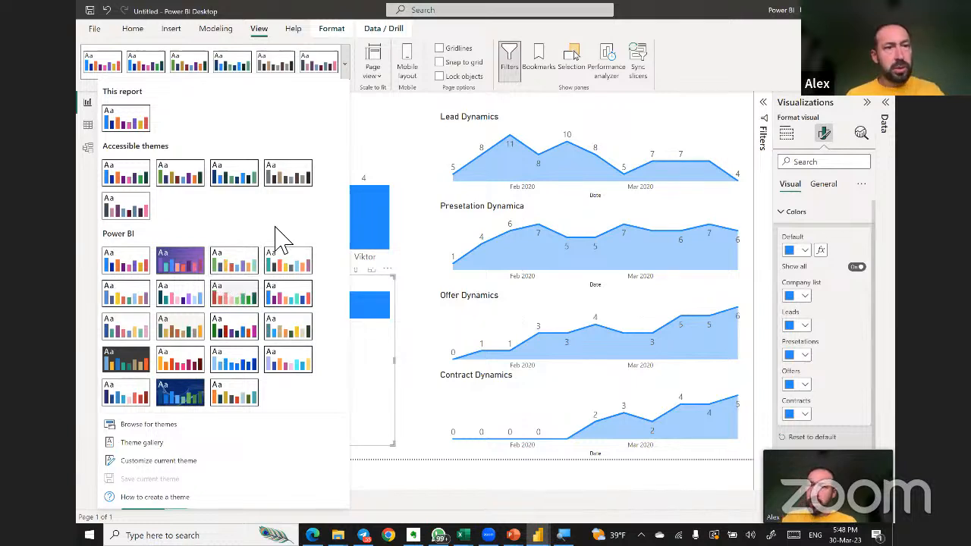
click(234, 263)
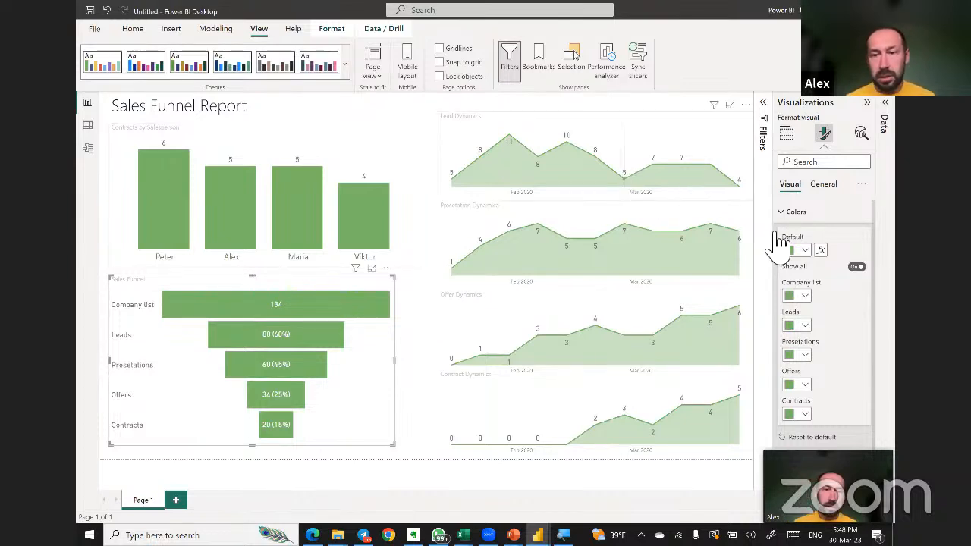
Colour the Sales Funnel's Company list stage light grey and its Presetations stage the theme's yellow.
click(808, 296)
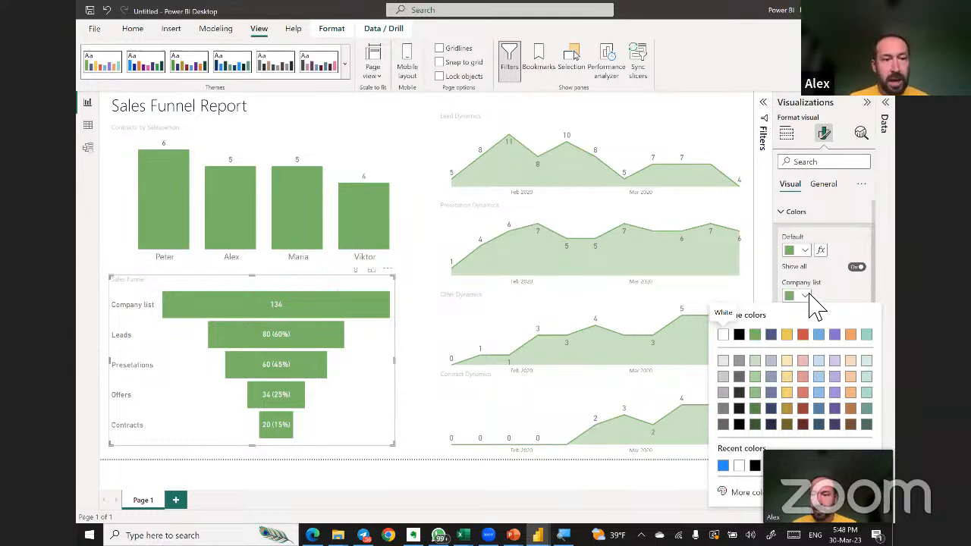
click(723, 361)
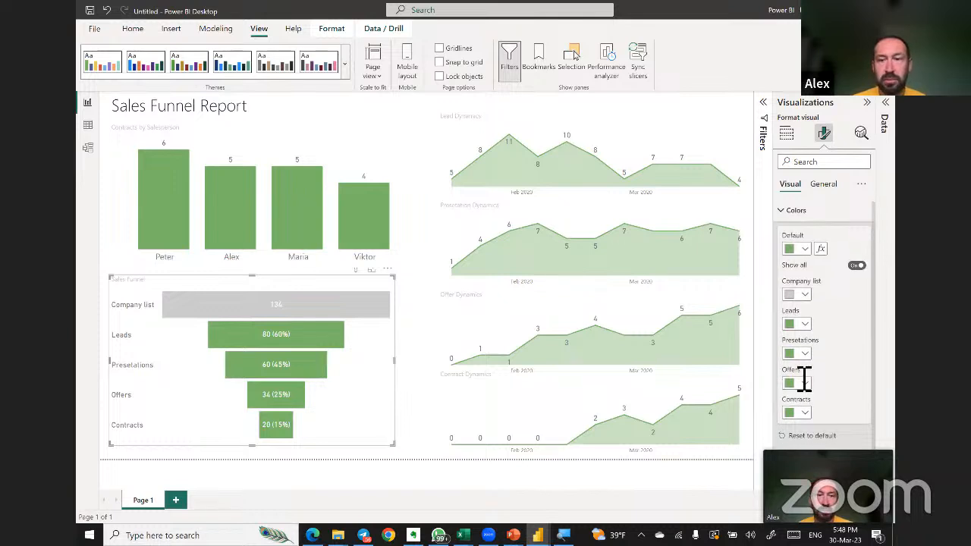
scroll(807, 372, down, 1)
click(804, 346)
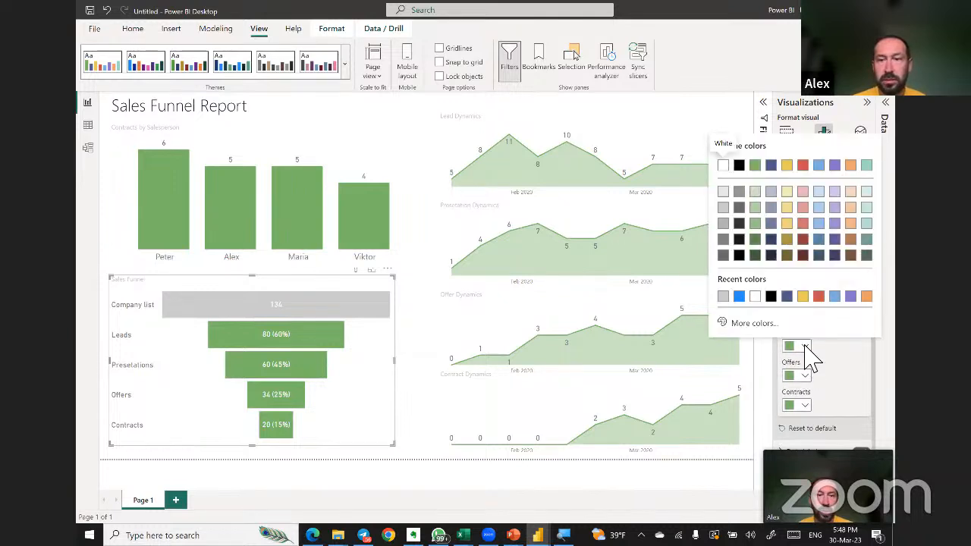
click(788, 166)
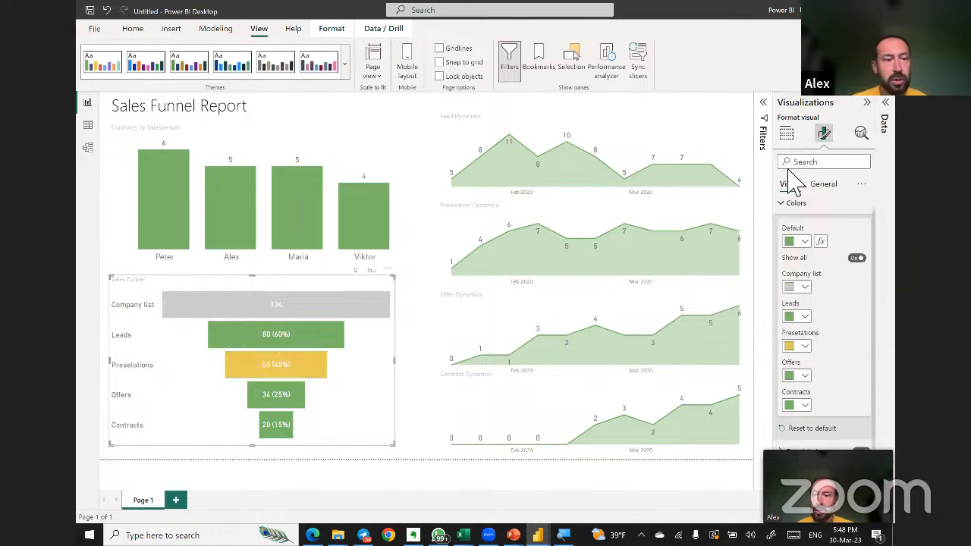
Colour the Sales Funnel's Offers stage the theme's orange and its Contracts stage the theme's red.
click(805, 376)
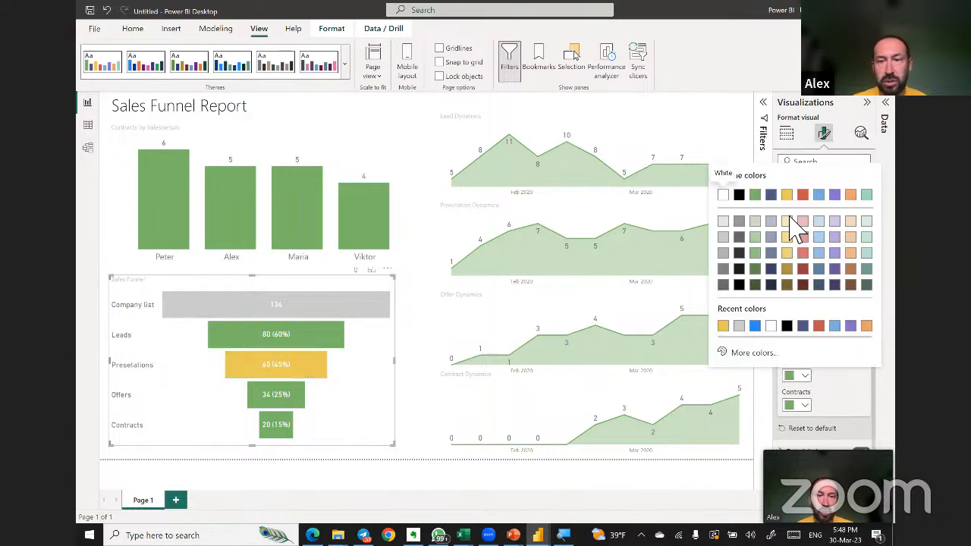
click(850, 194)
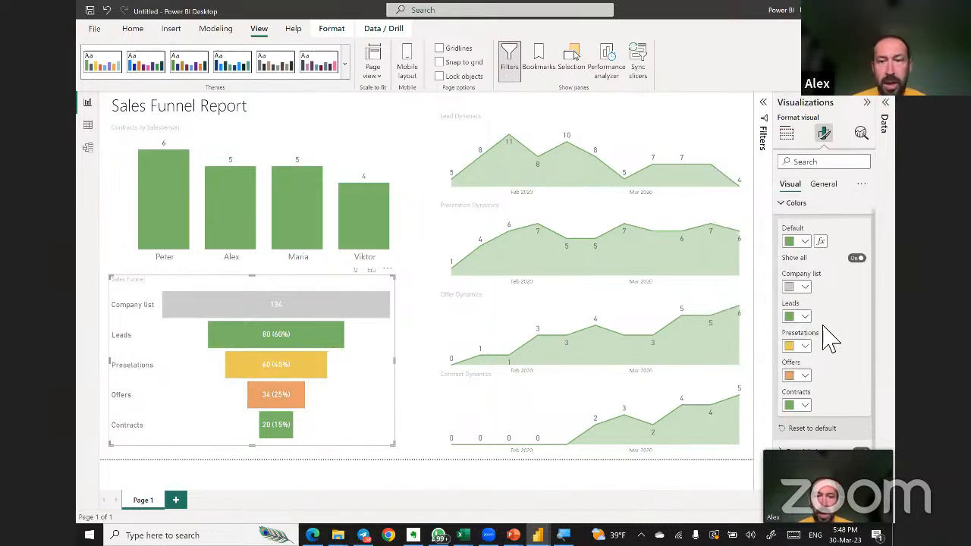
click(805, 406)
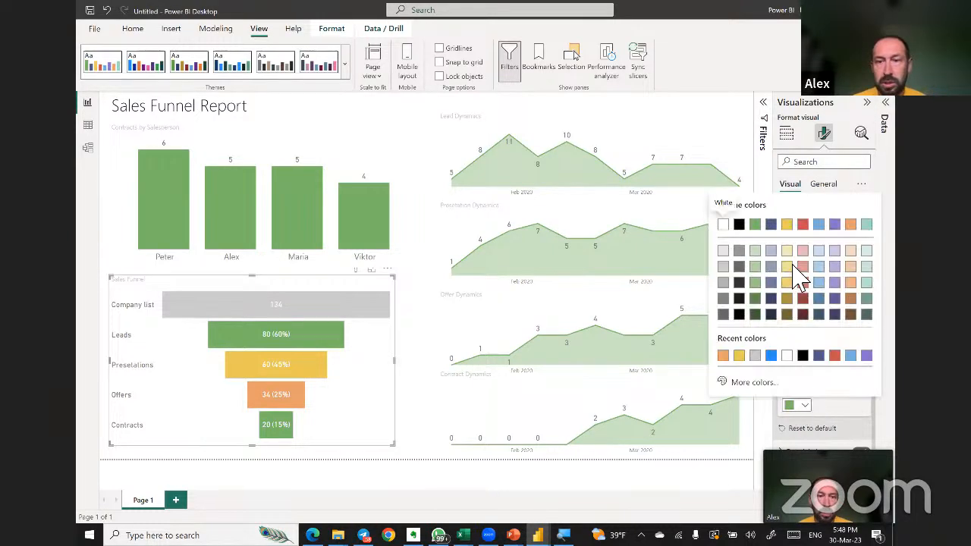
click(798, 226)
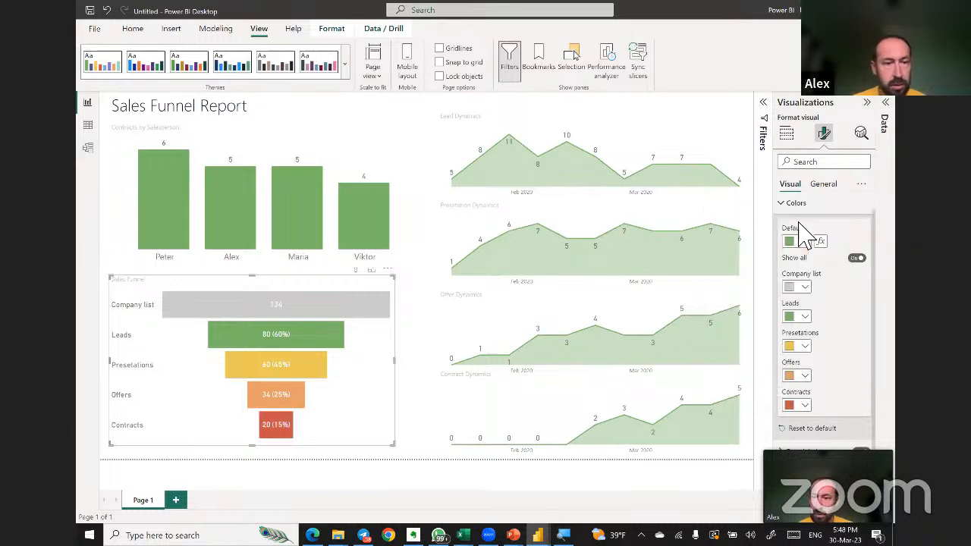
Soften the Sales Funnel colours by giving Contracts a lighter red shade and Leads a lighter green shade.
click(807, 406)
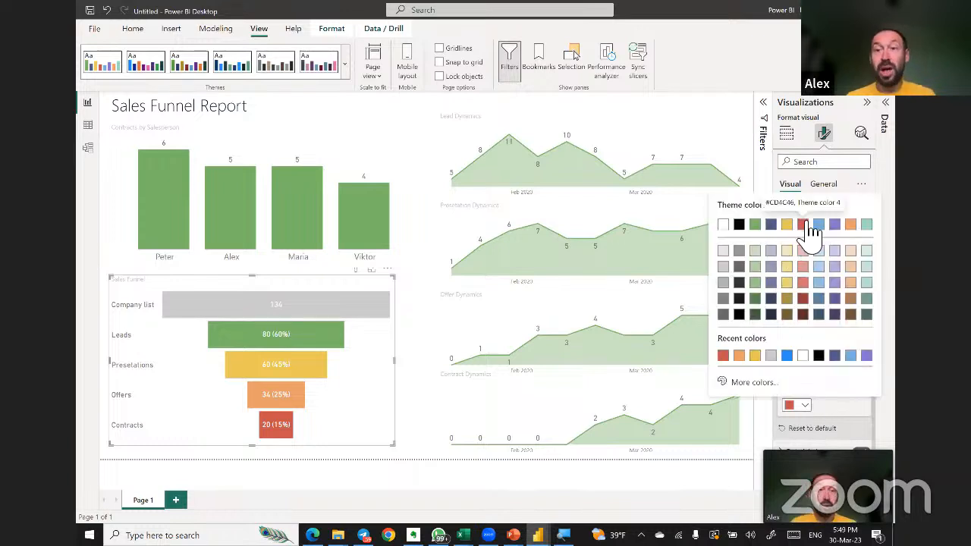
click(810, 282)
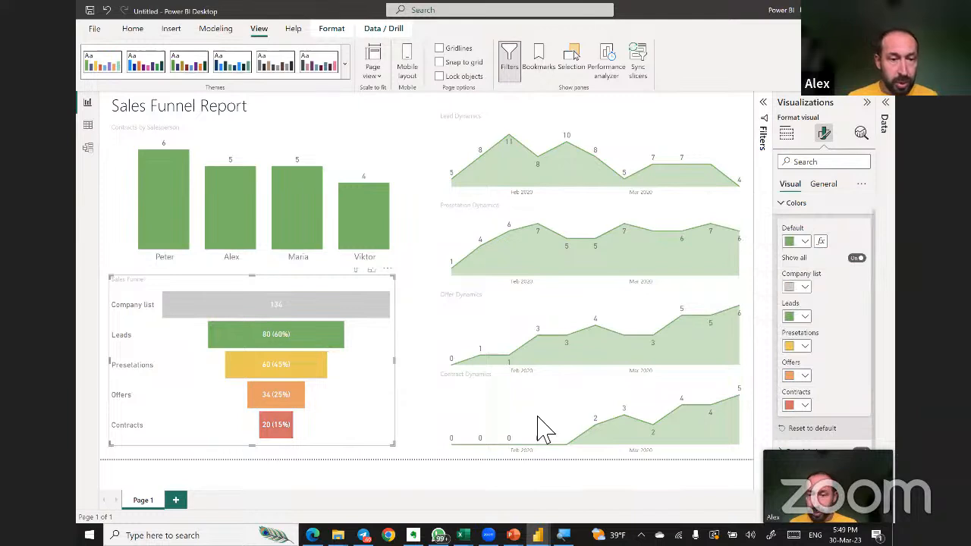
click(806, 317)
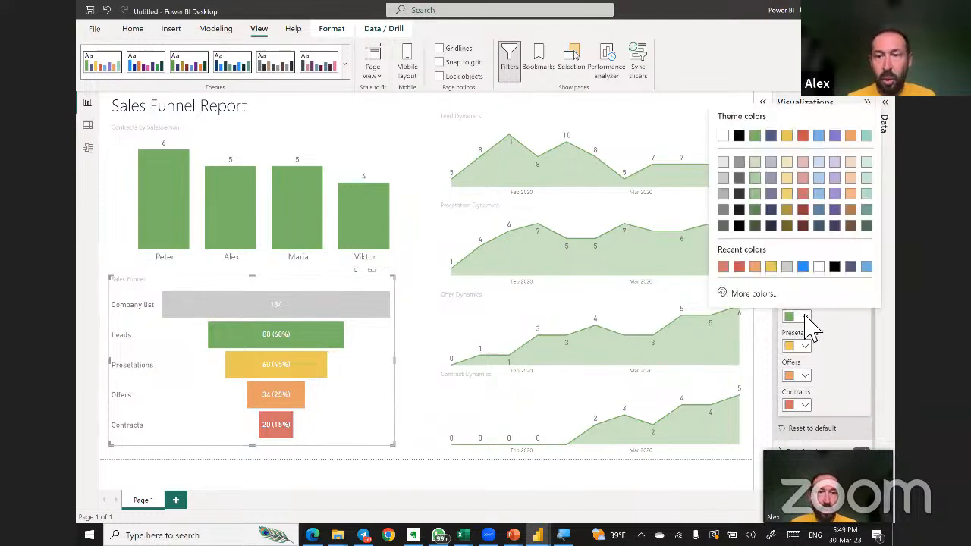
click(756, 194)
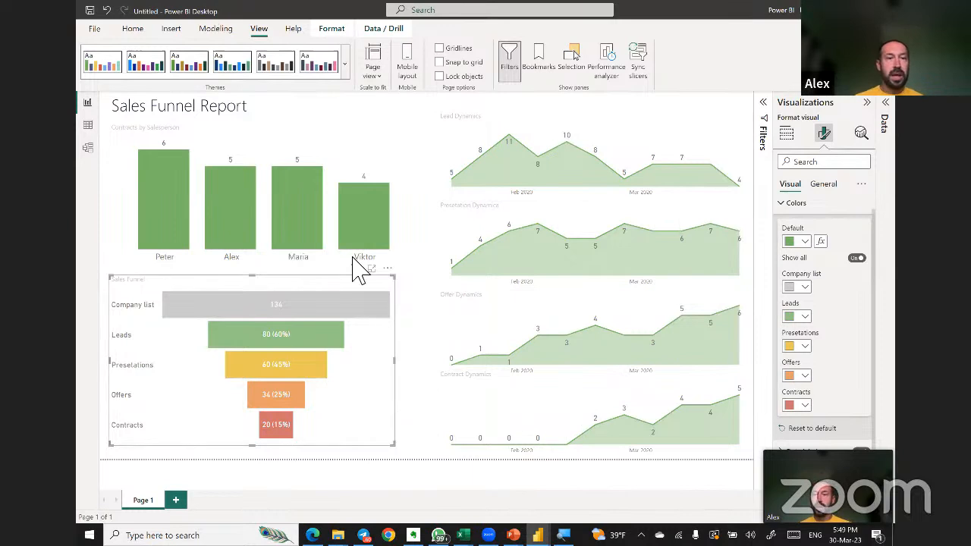
Set the default column colour of the Contracts by Salesperson chart to the funnel's lighter red Contracts shade.
click(343, 151)
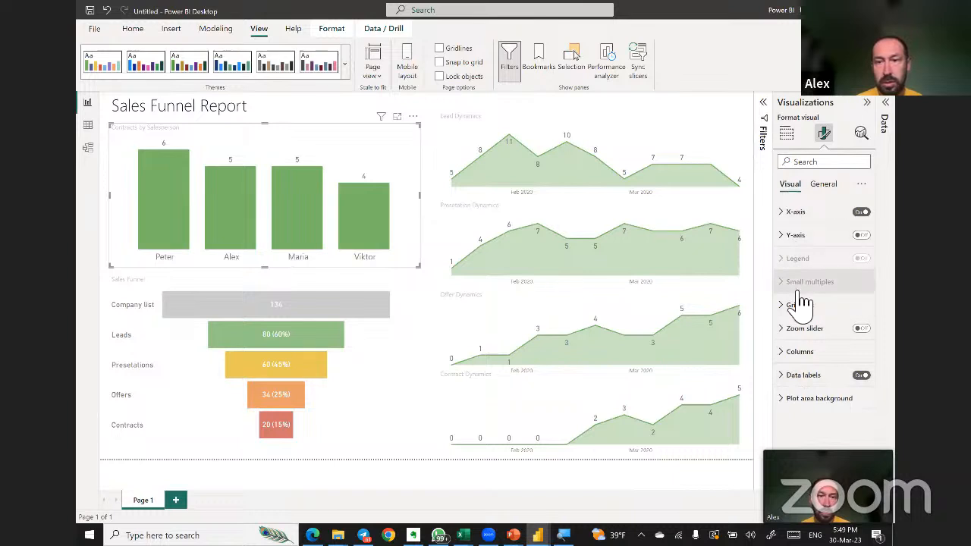
click(800, 352)
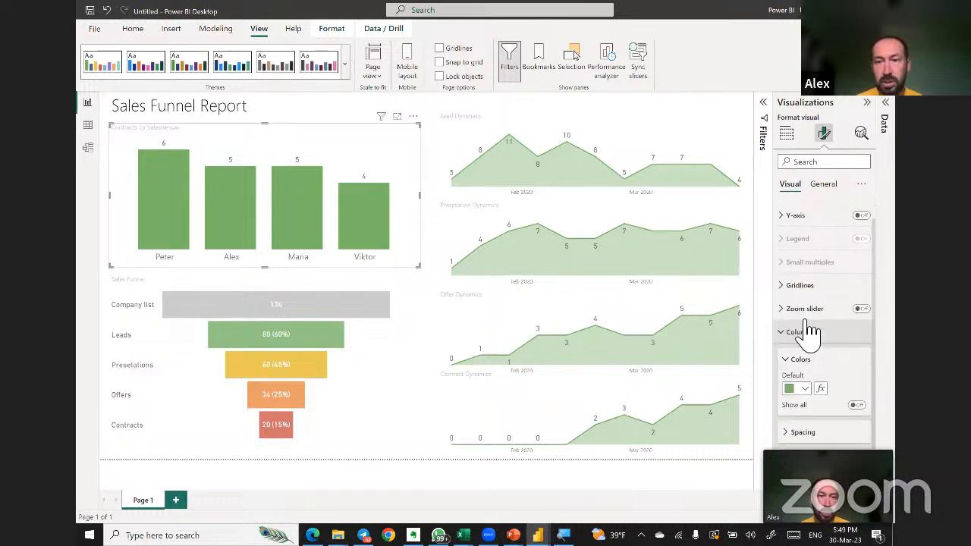
click(804, 386)
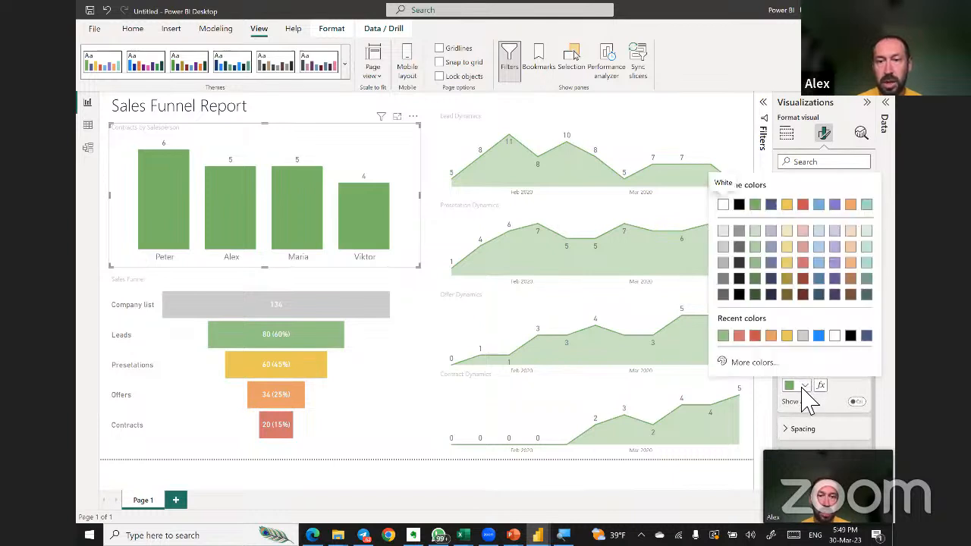
click(807, 265)
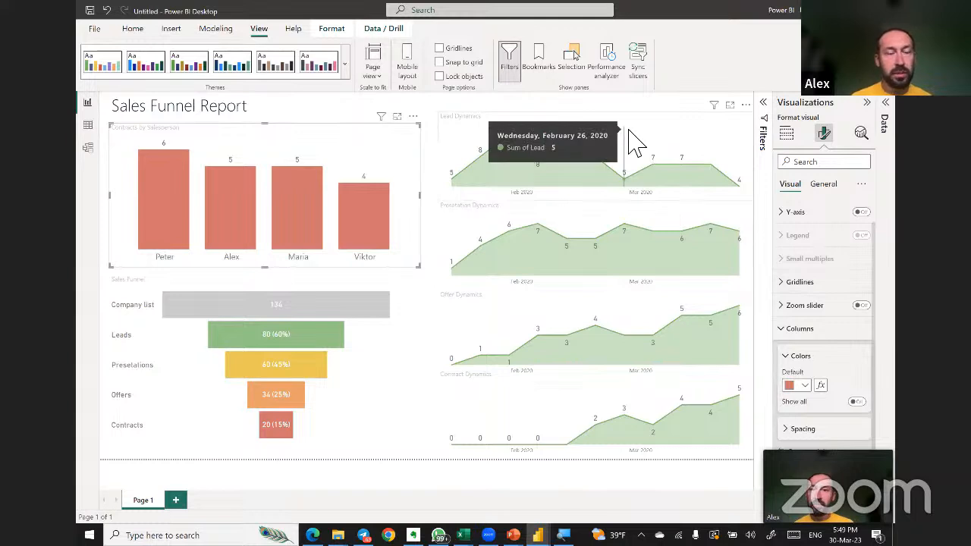
Set the series colour of the Presetation Dynamics chart to the theme's yellow, #ECC846, matching the funnel's Presetations stage.
click(442, 237)
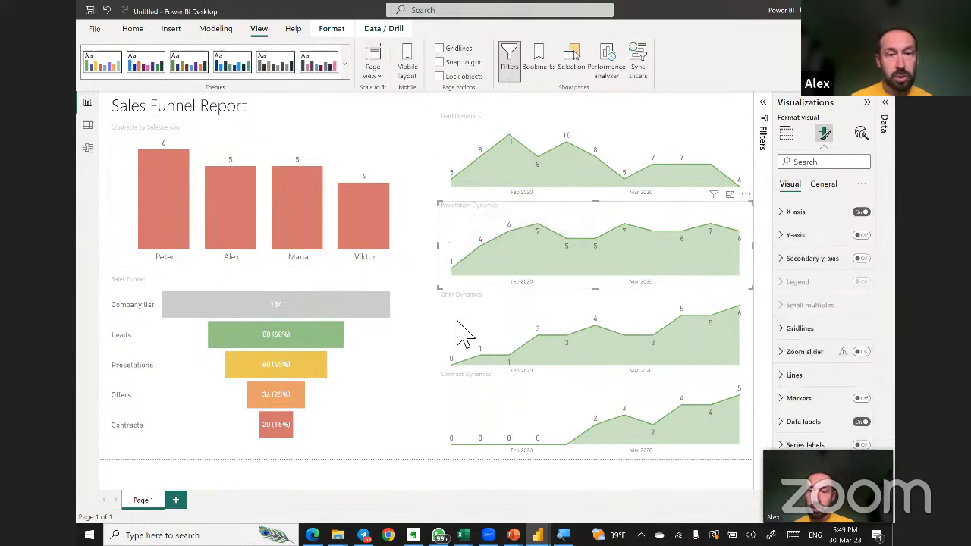
click(445, 133)
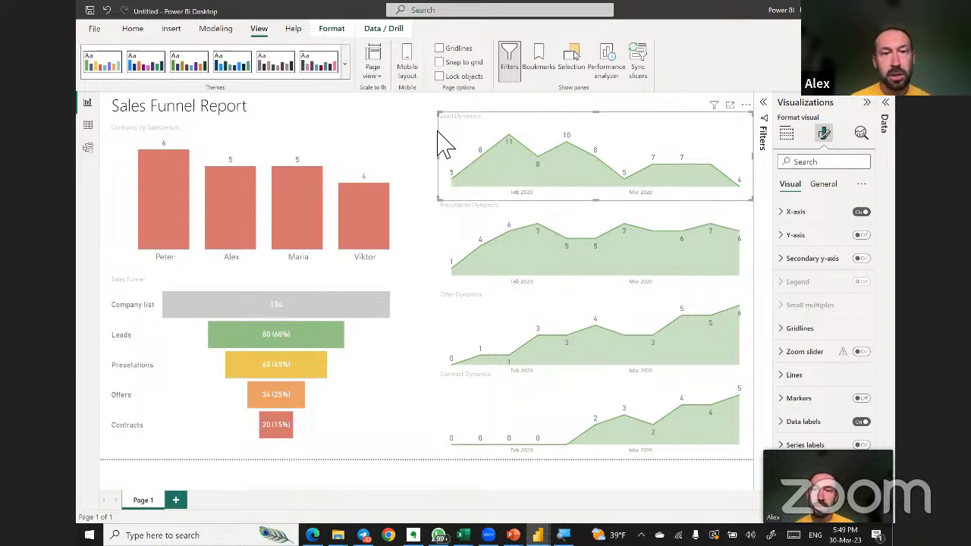
click(442, 234)
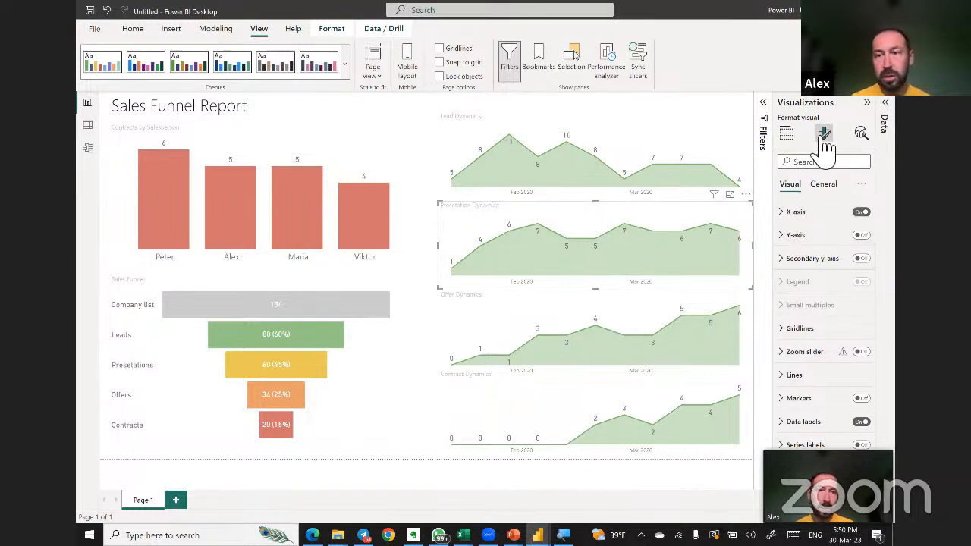
click(793, 377)
scroll(828, 300, down, 1)
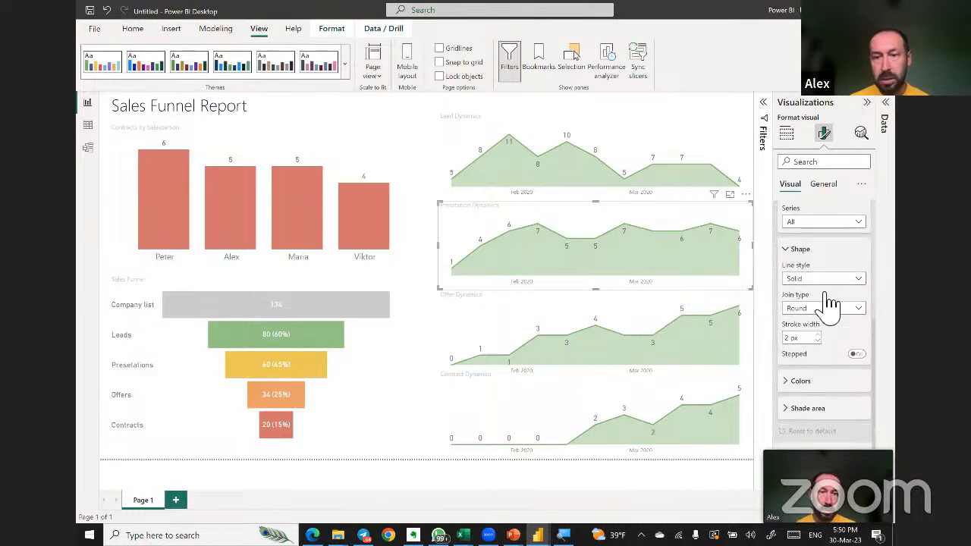
scroll(832, 304, down, 1)
click(798, 355)
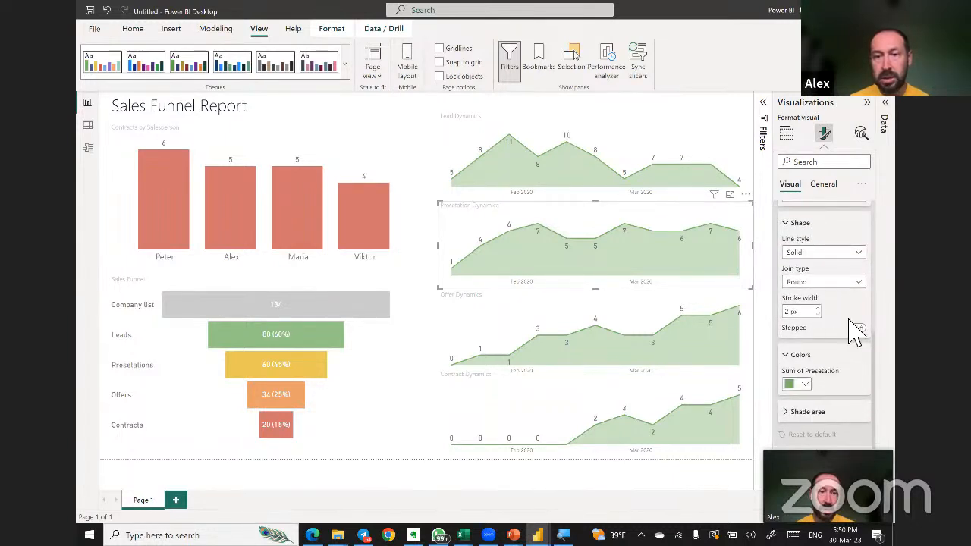
scroll(851, 326, down, 1)
click(804, 354)
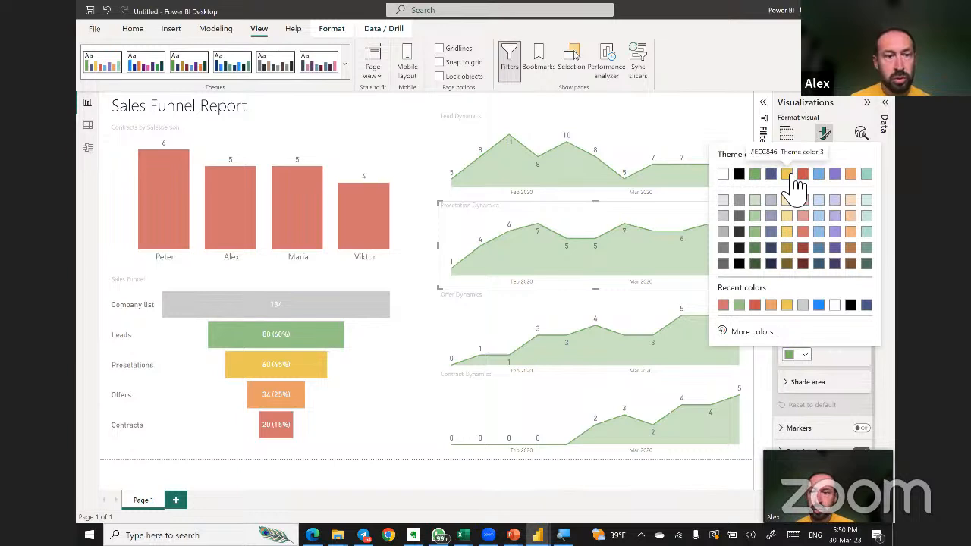
click(786, 174)
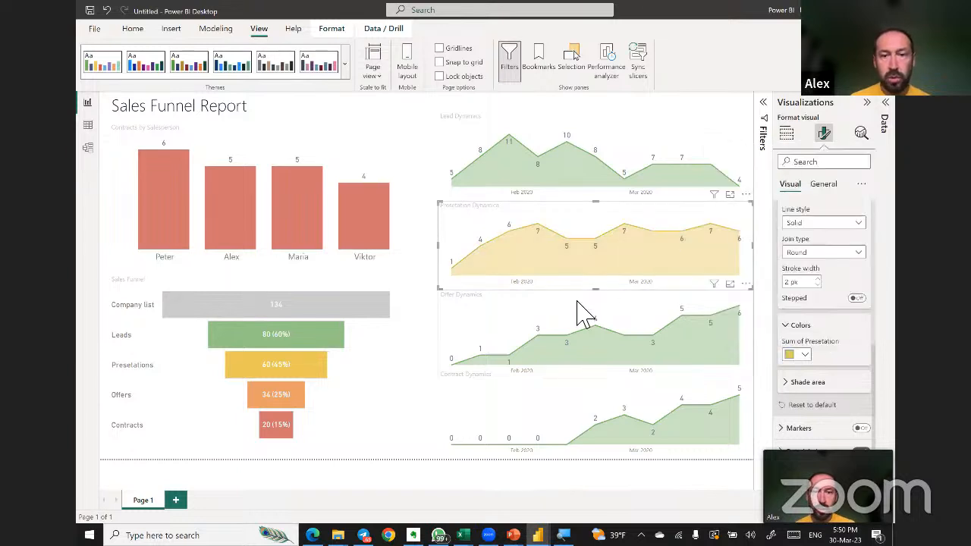
Set the series colour of the Offer Dynamics chart to the theme's orange, matching the funnel's Offers stage.
click(623, 307)
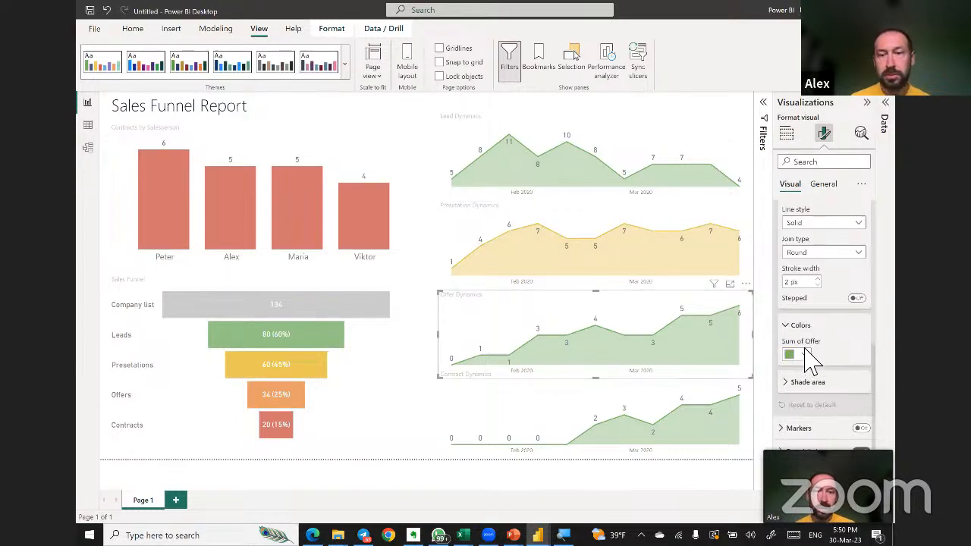
click(802, 354)
click(851, 175)
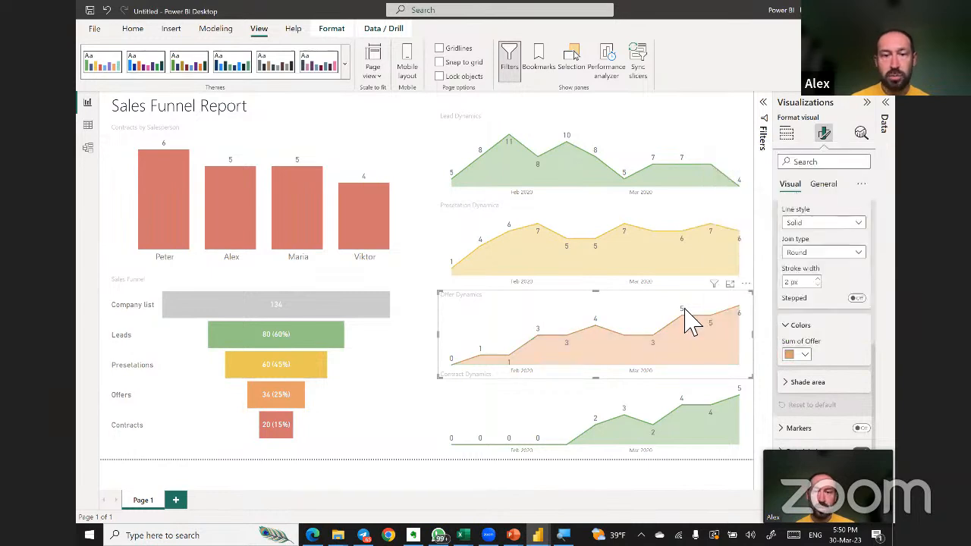
Set the series colour of the Contract Dynamics chart to the theme's red, #CD4C46.
click(590, 412)
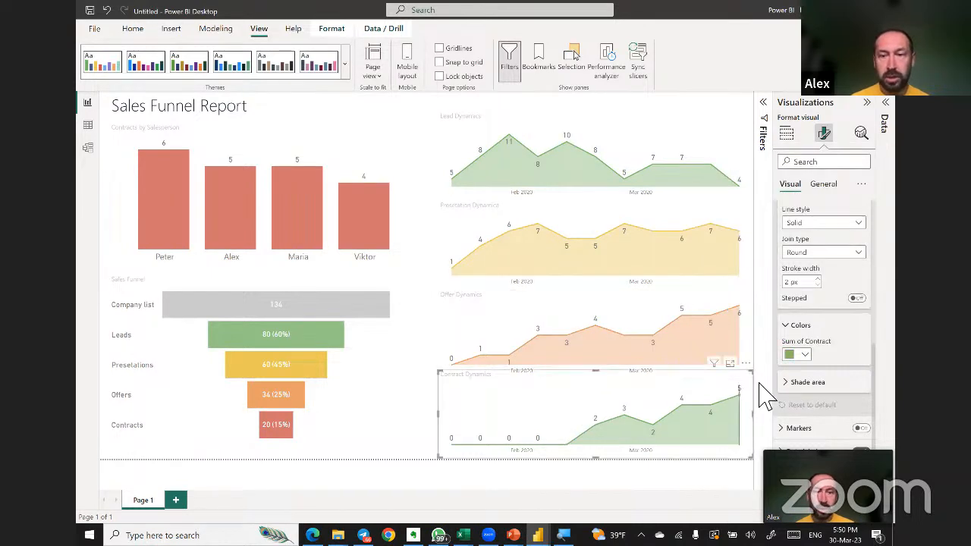
click(804, 355)
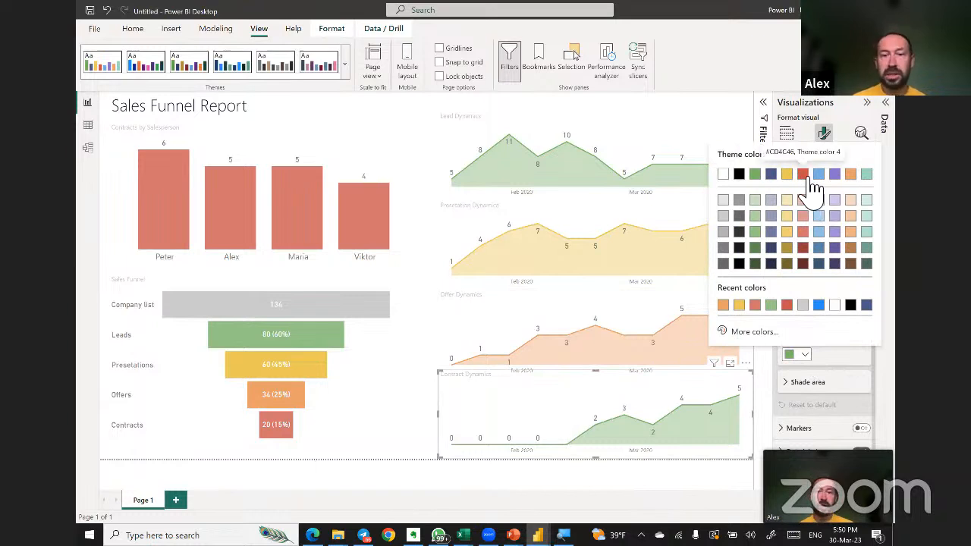
click(804, 175)
click(804, 356)
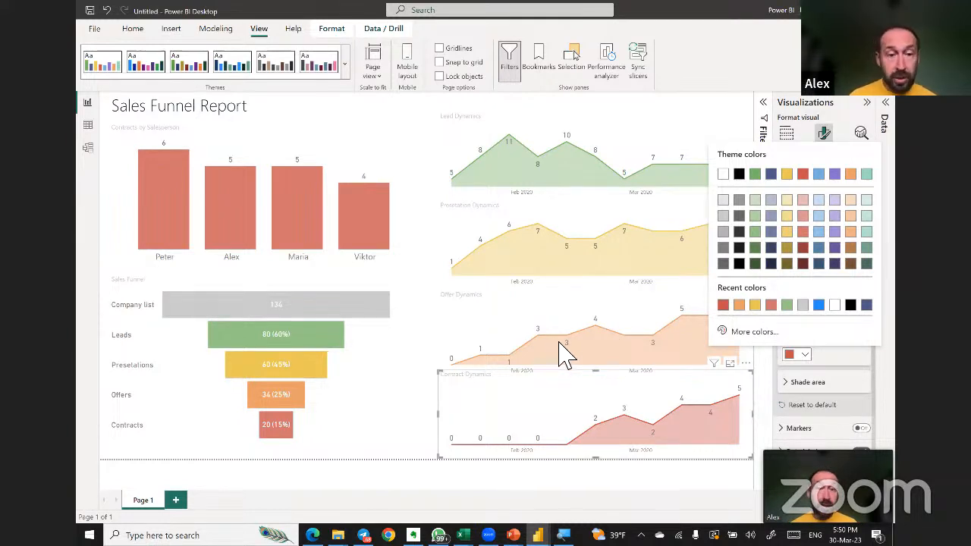
click(514, 325)
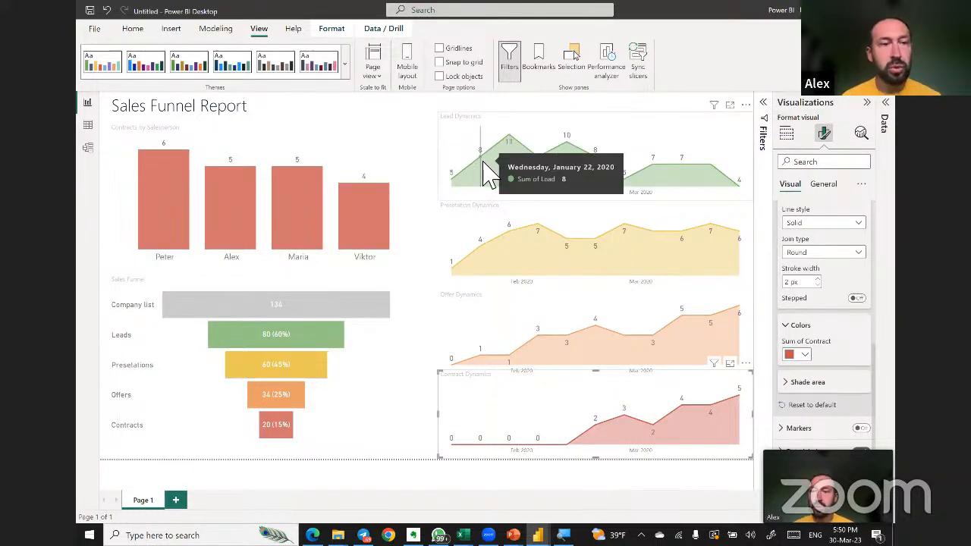
click(459, 122)
click(458, 207)
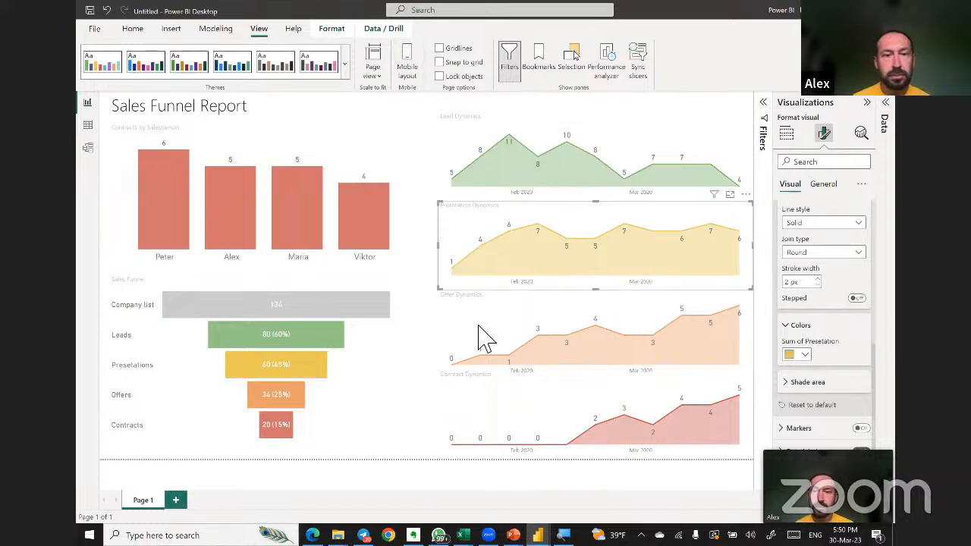
click(455, 308)
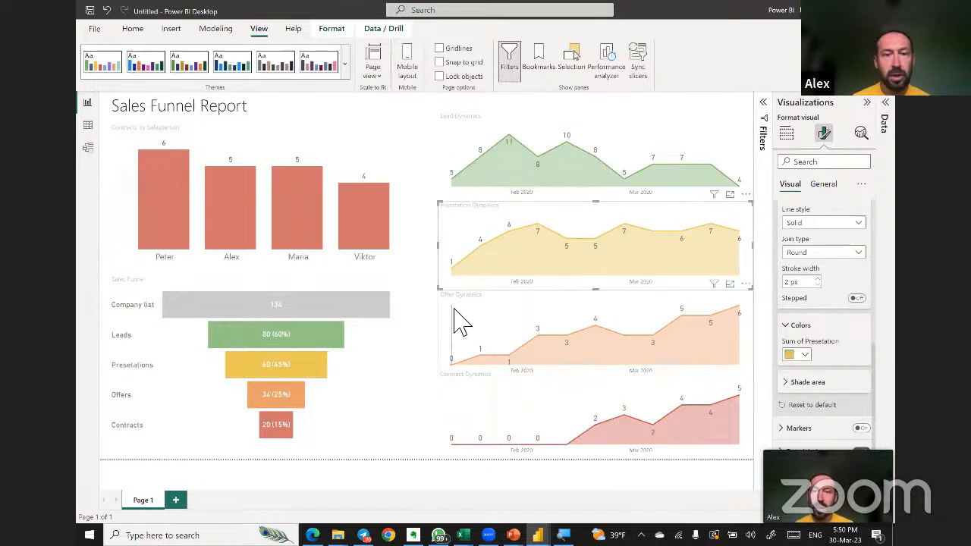
click(163, 136)
click(496, 136)
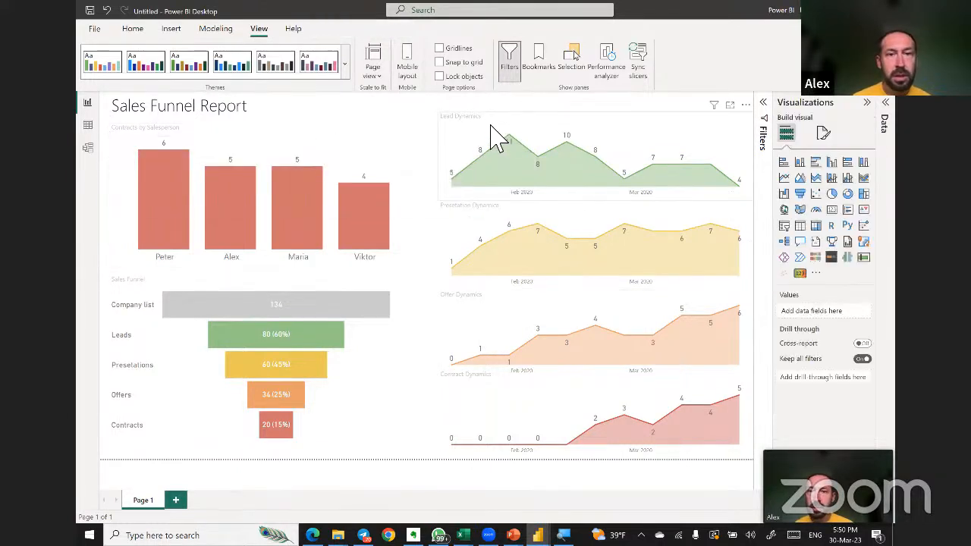
Give the Lead Dynamics chart title a dark grey text colour and a font size of 14.
click(453, 131)
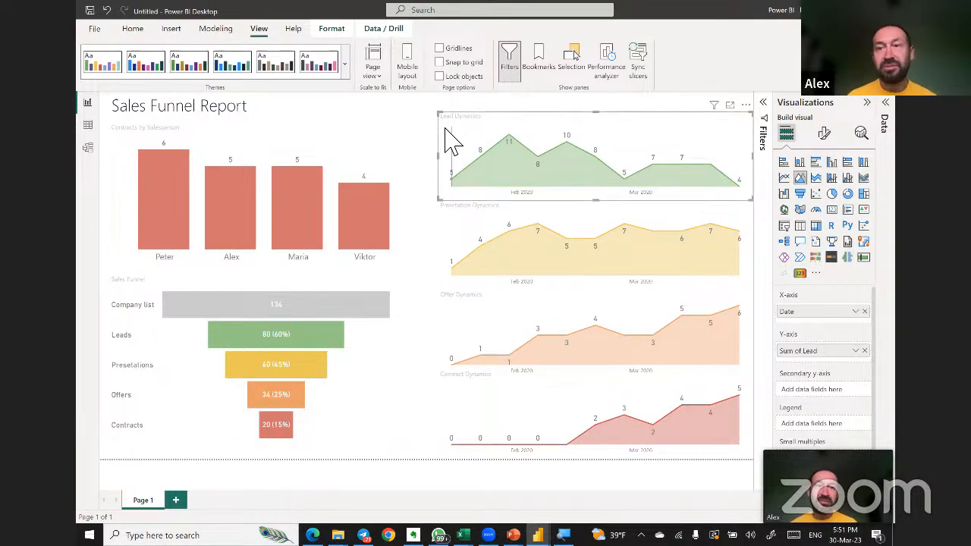
click(825, 135)
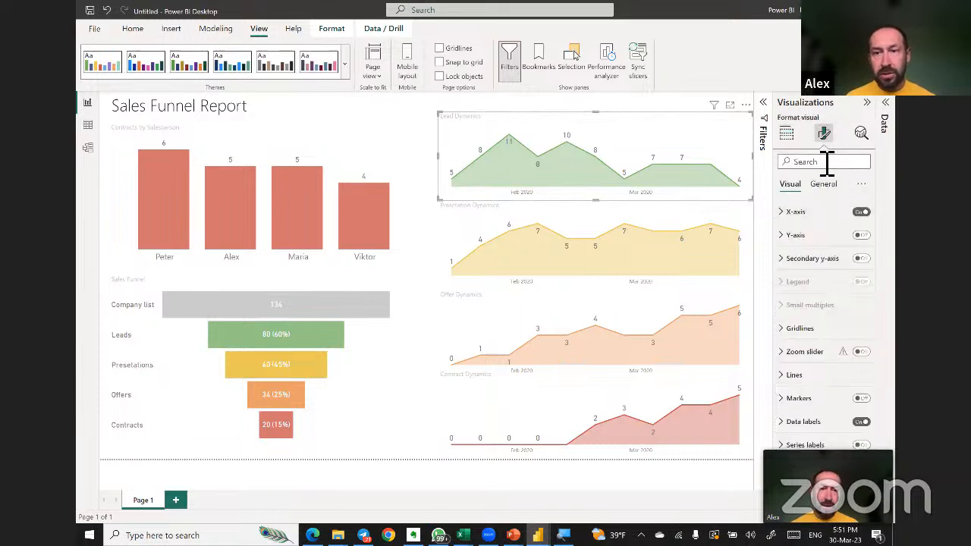
click(822, 185)
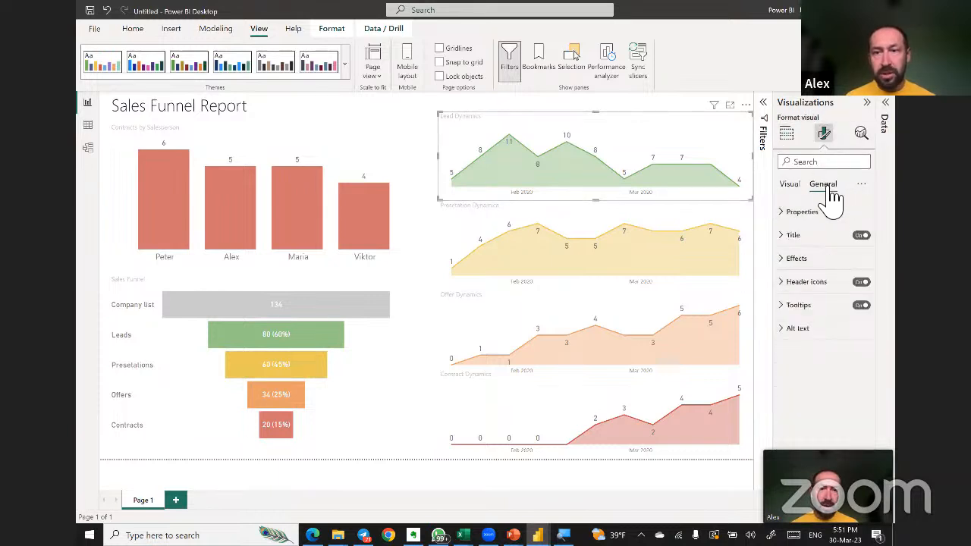
click(792, 241)
scroll(819, 271, down, 3)
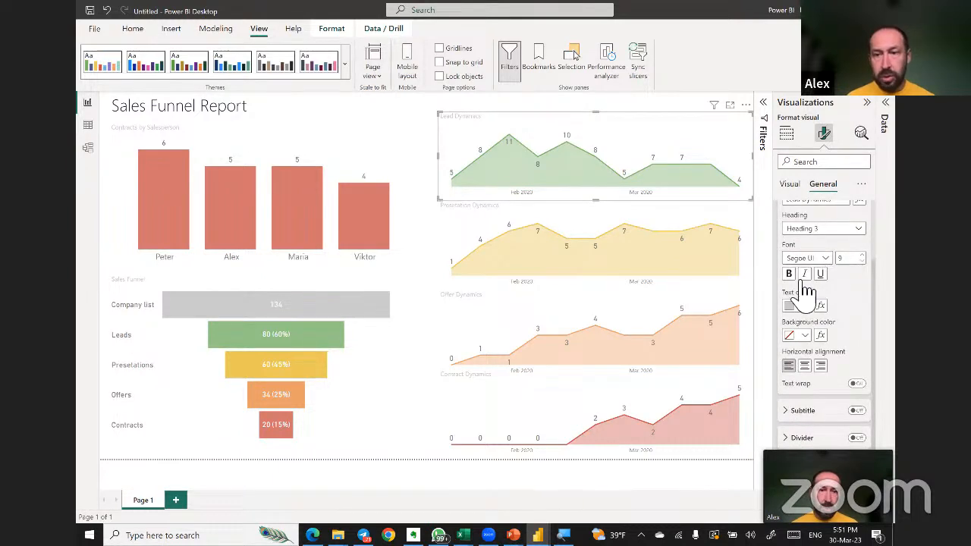
click(804, 305)
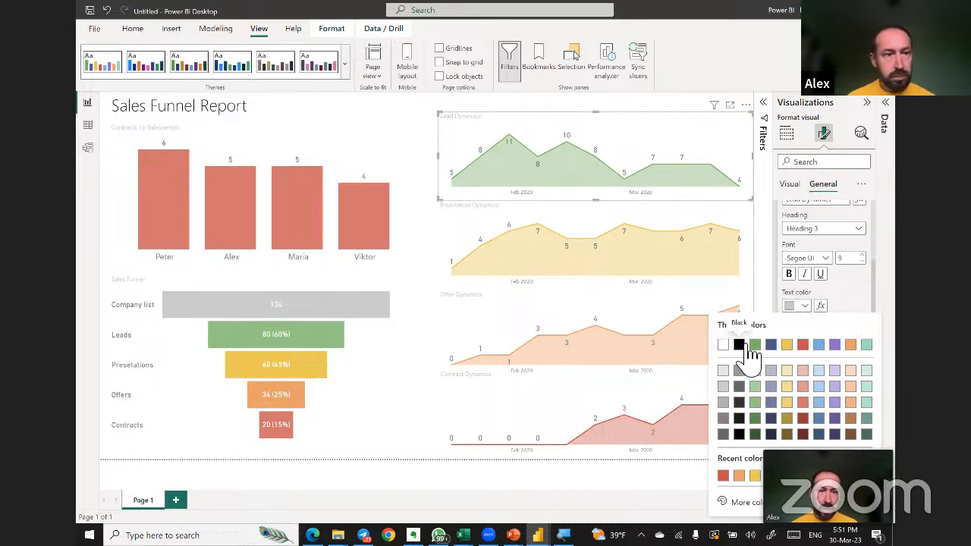
click(746, 402)
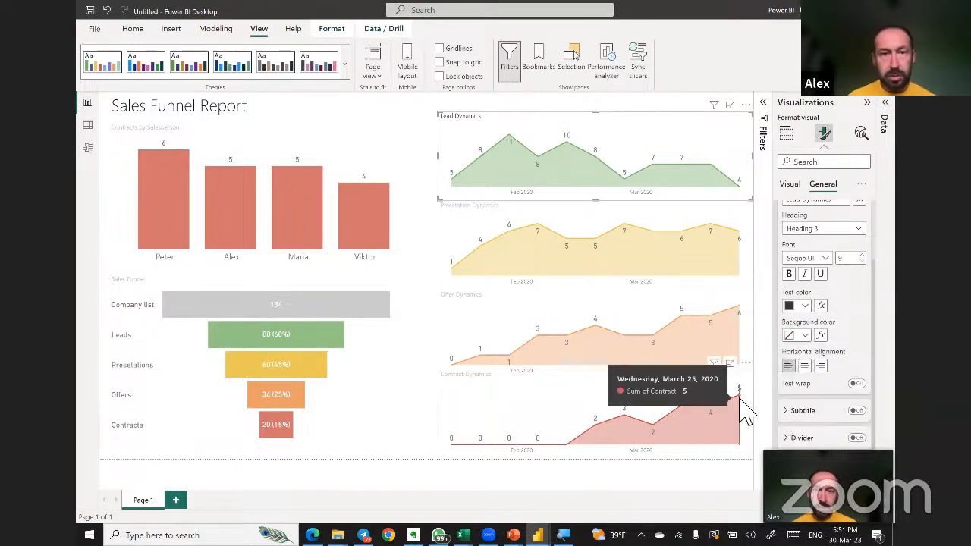
click(859, 259)
text(14)
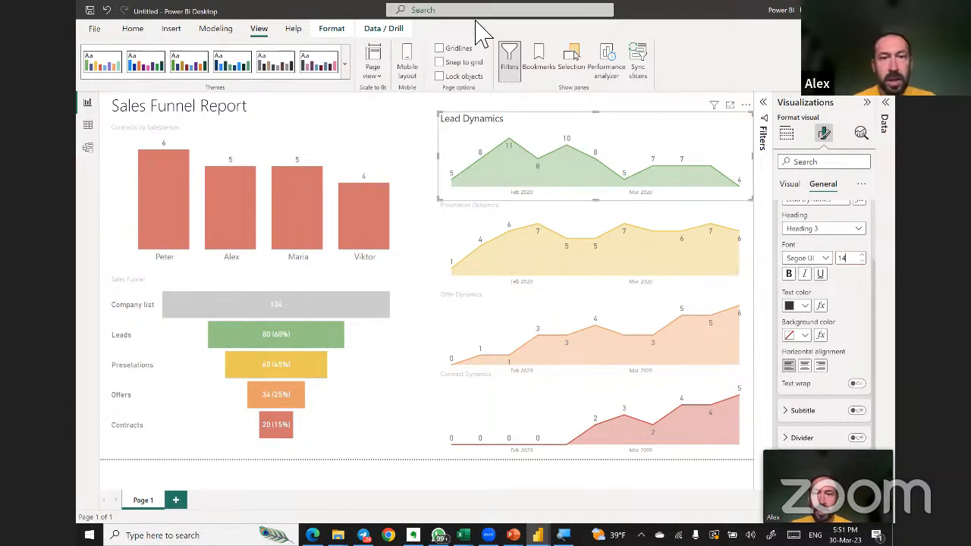
Set the Presetation chart's title font size to 14 and its text colour to the same dark grey.
click(459, 231)
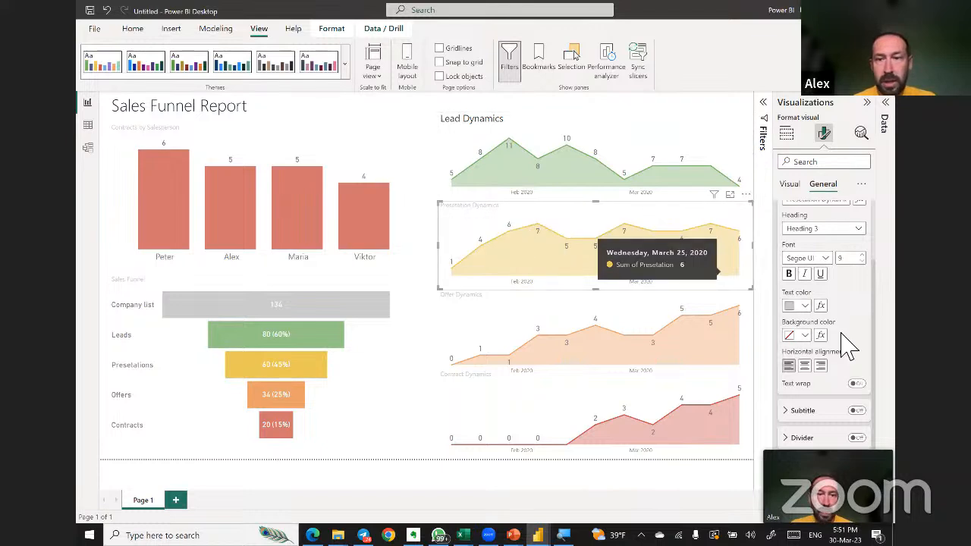
click(849, 260)
text(1)
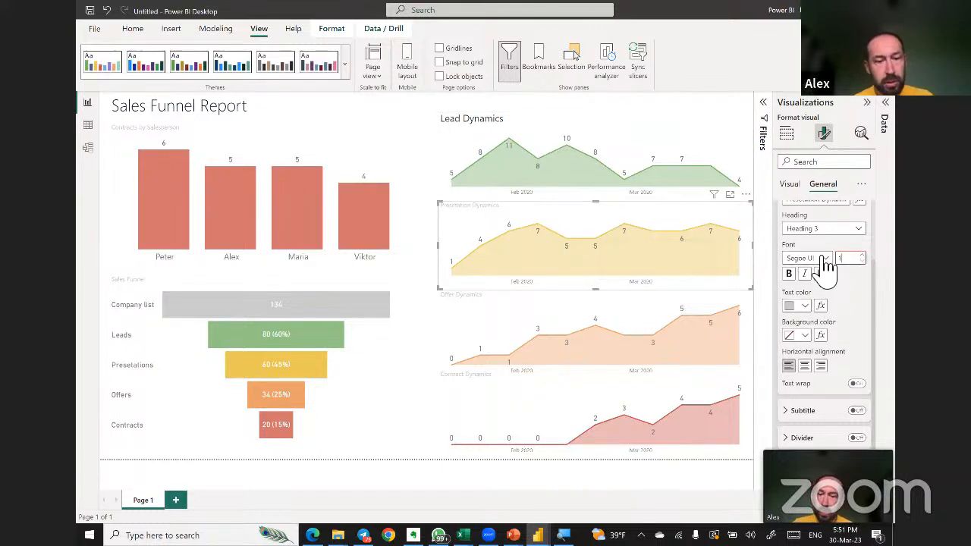
text(4)
click(807, 306)
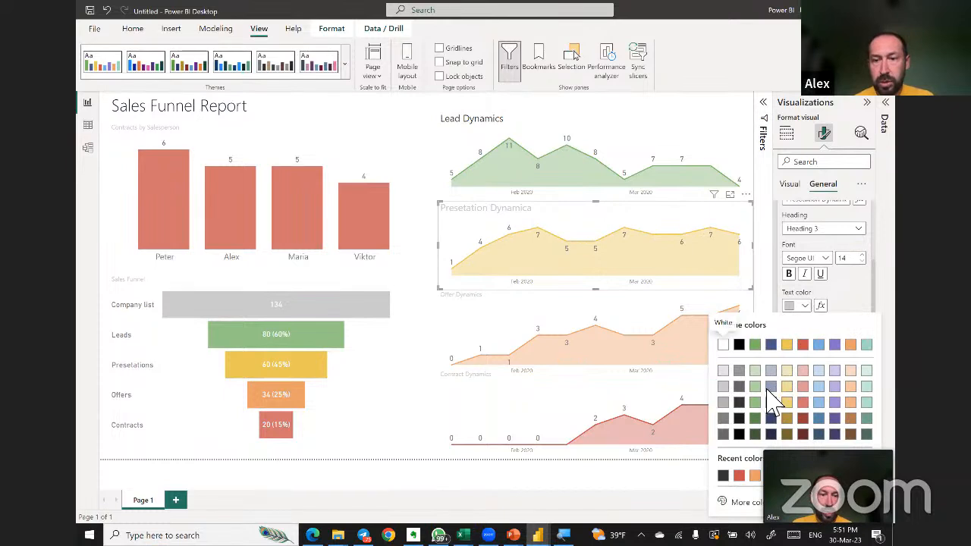
click(739, 402)
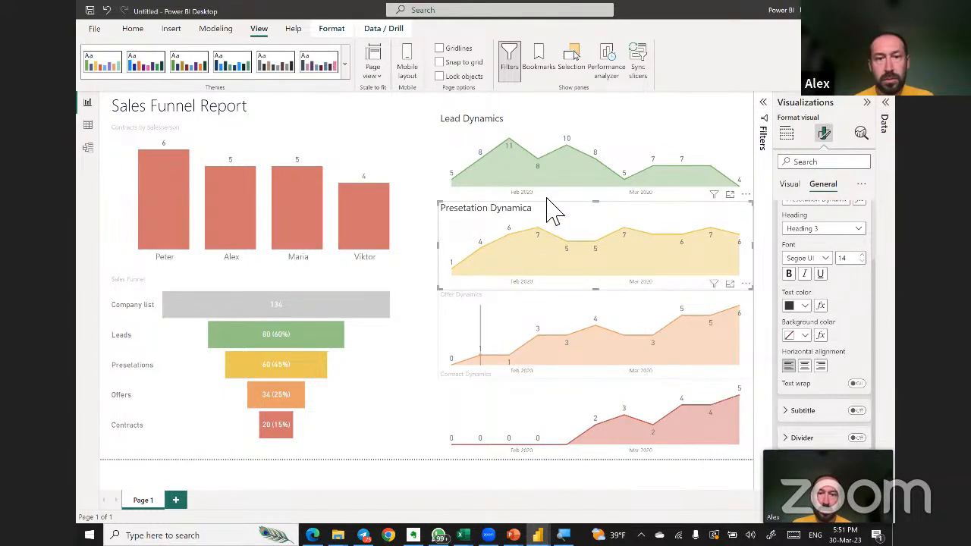
Correct the misspelled title of the yellow Presetation chart to read "Presetation Dynamics".
click(485, 307)
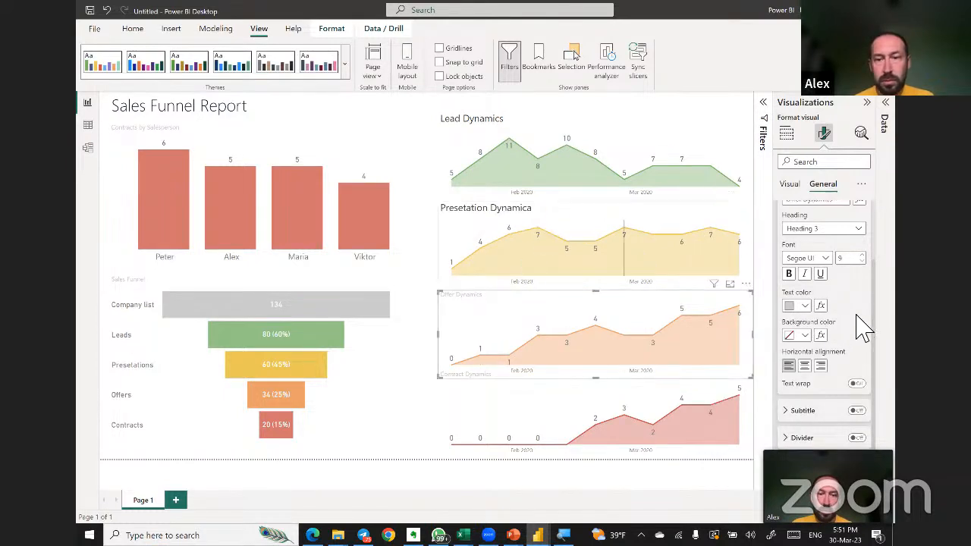
click(816, 225)
click(585, 227)
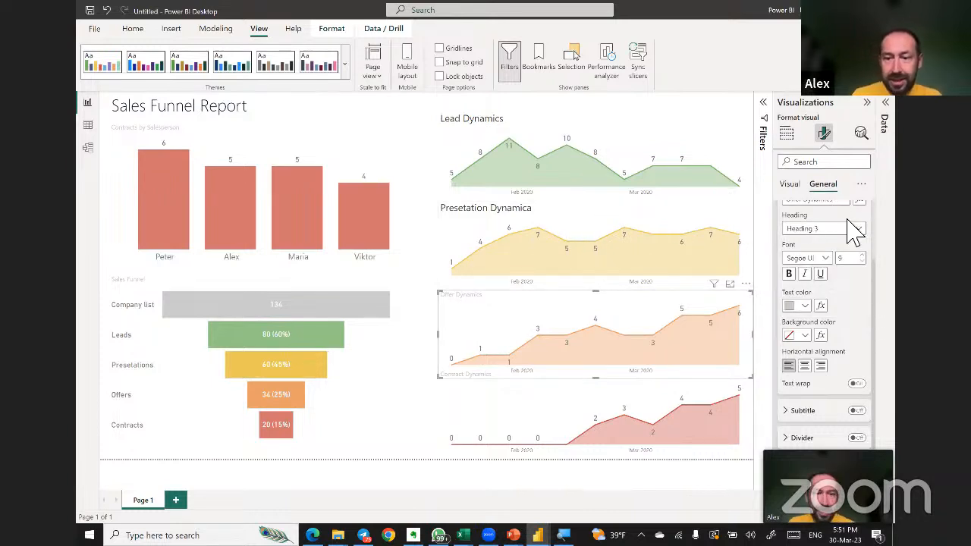
scroll(854, 232, up, 1)
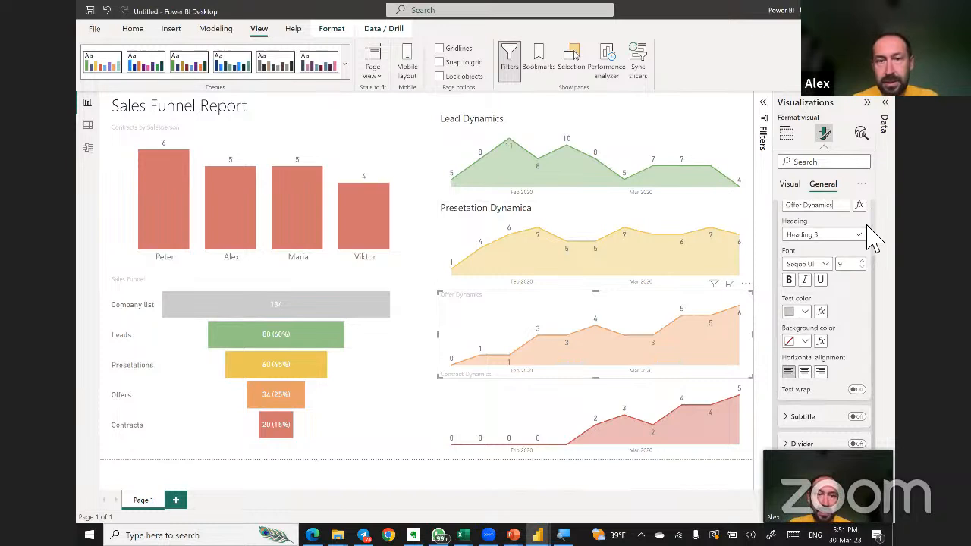
click(618, 225)
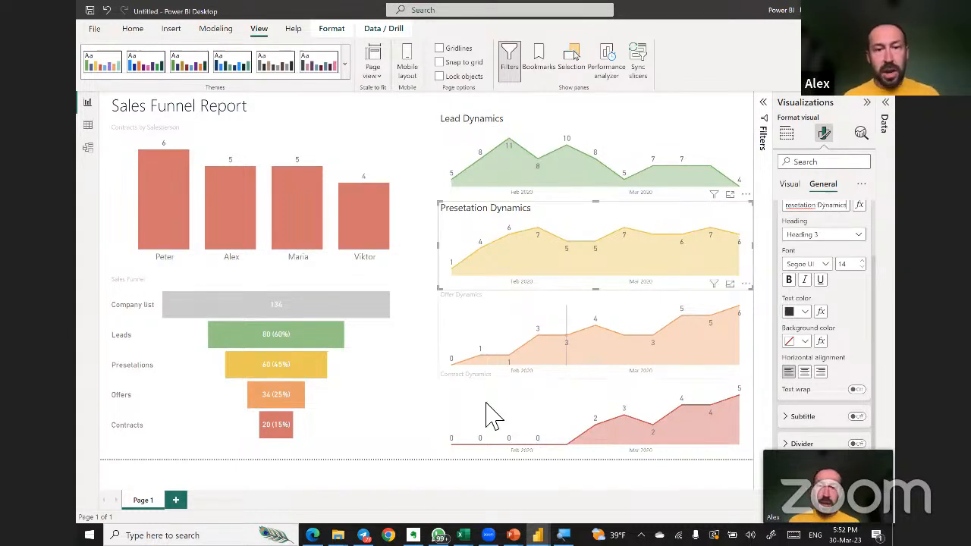
Set the Offer Dynamics chart title to font size 14 with dark grey text.
click(456, 345)
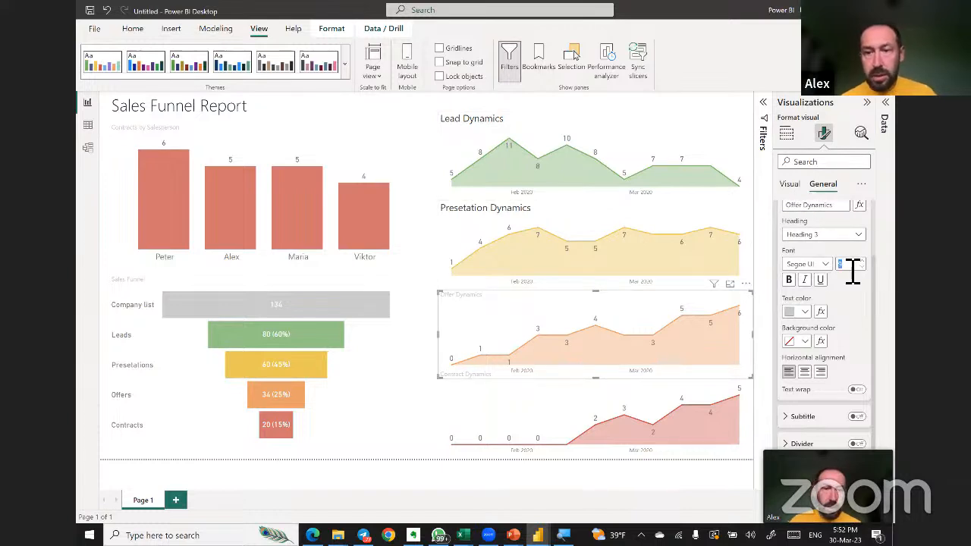
text(14)
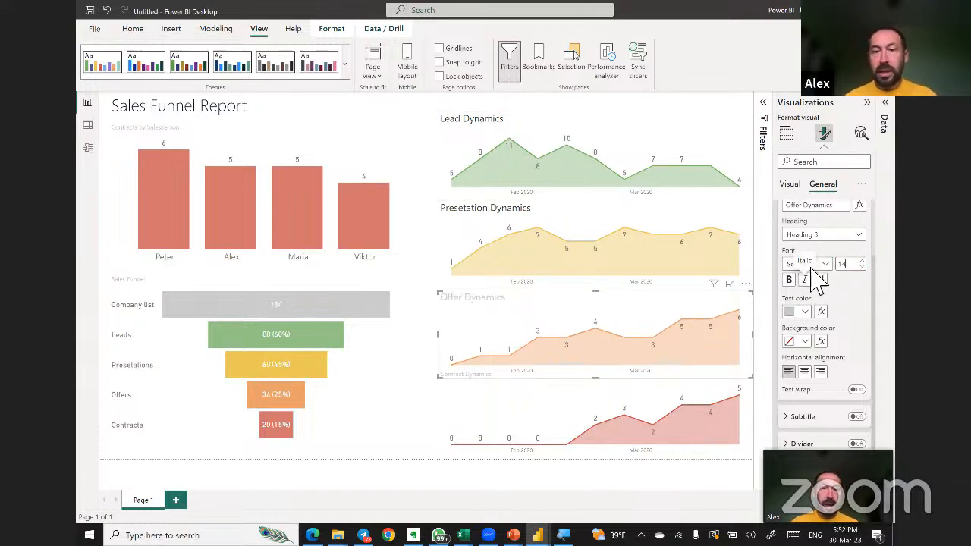
click(806, 312)
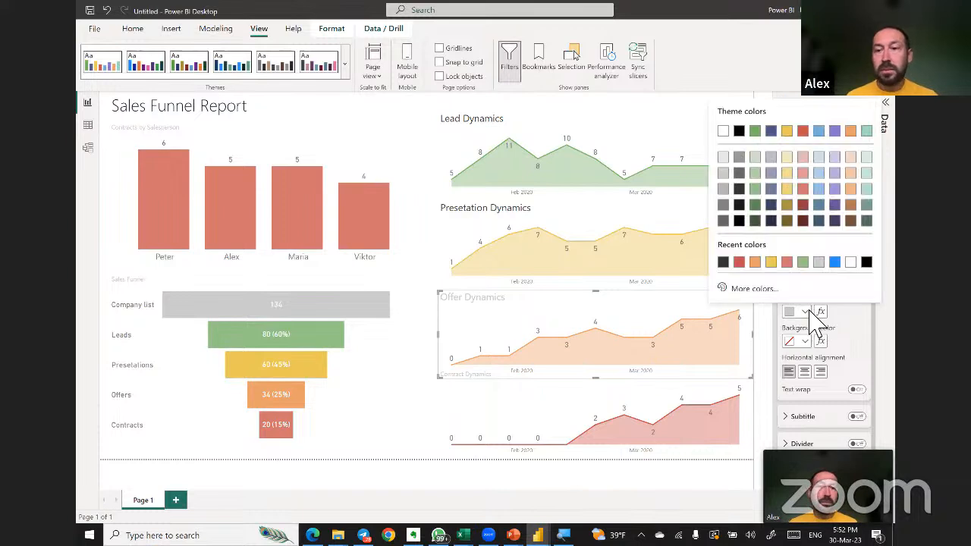
click(740, 189)
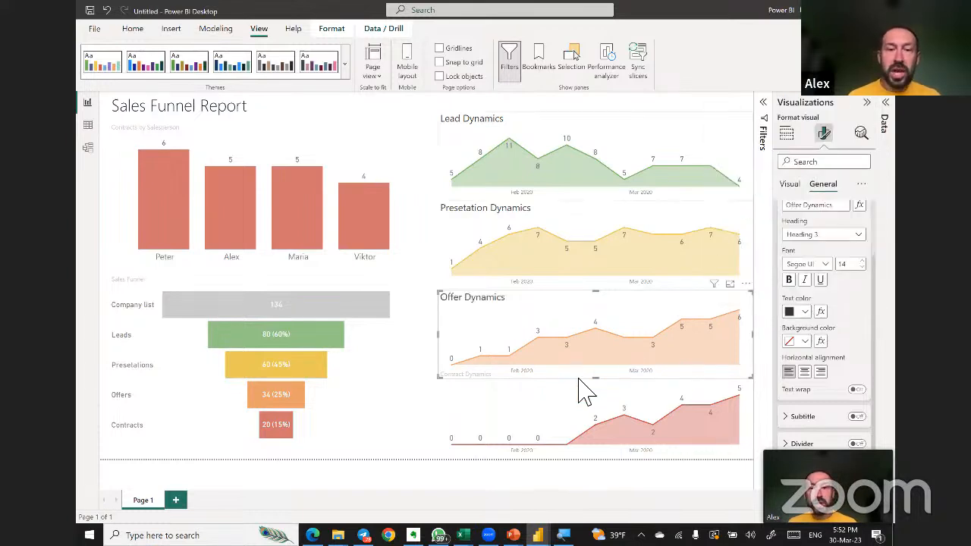
Set the Contract Dynamics chart title to font size 14 with dark grey text.
click(491, 407)
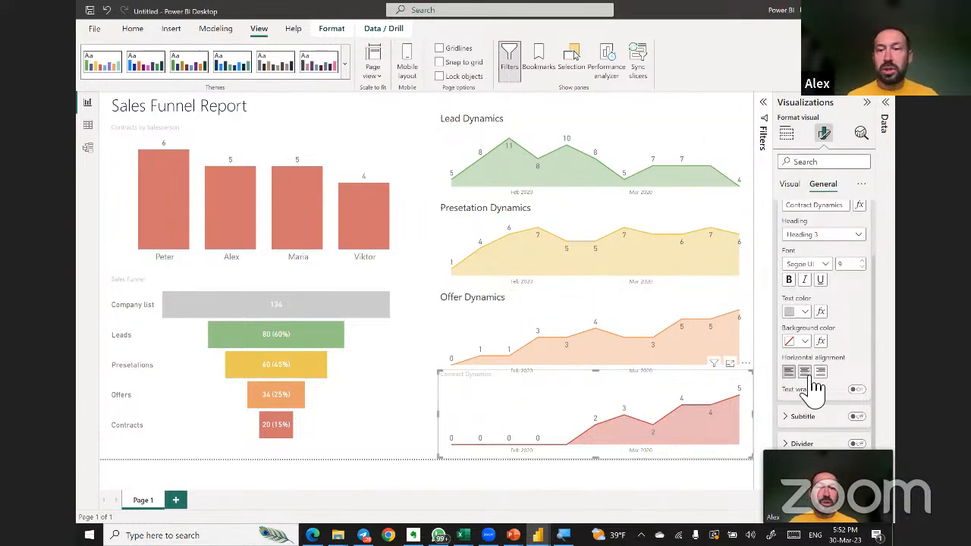
click(845, 264)
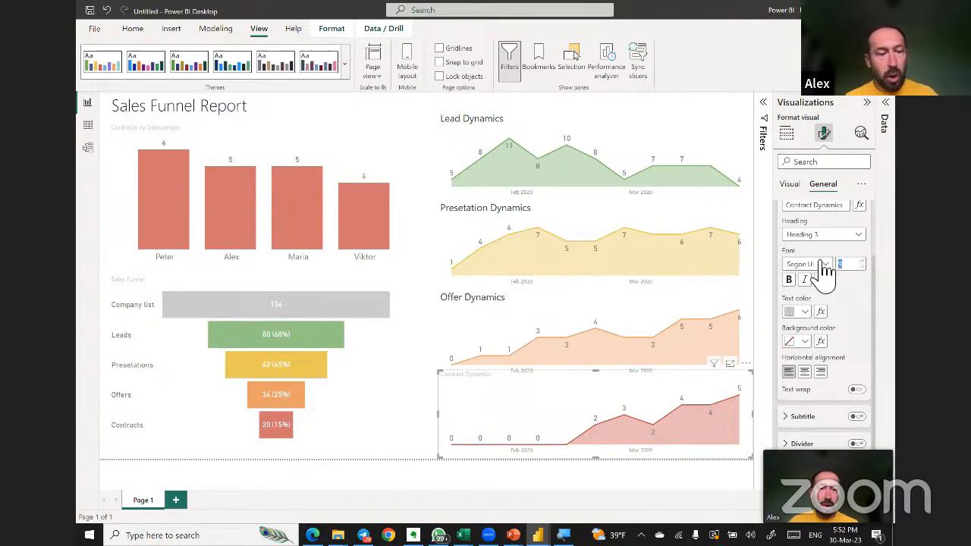
text(14)
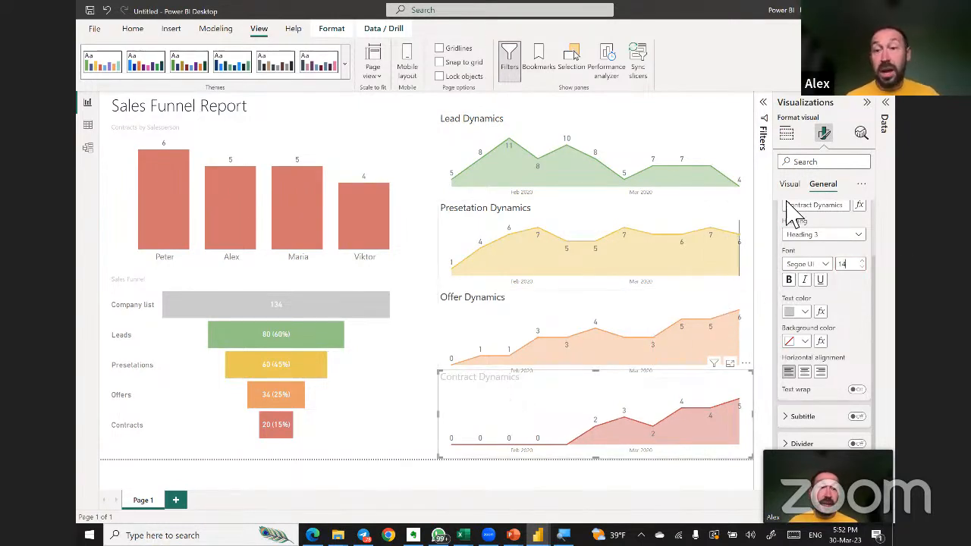
click(798, 312)
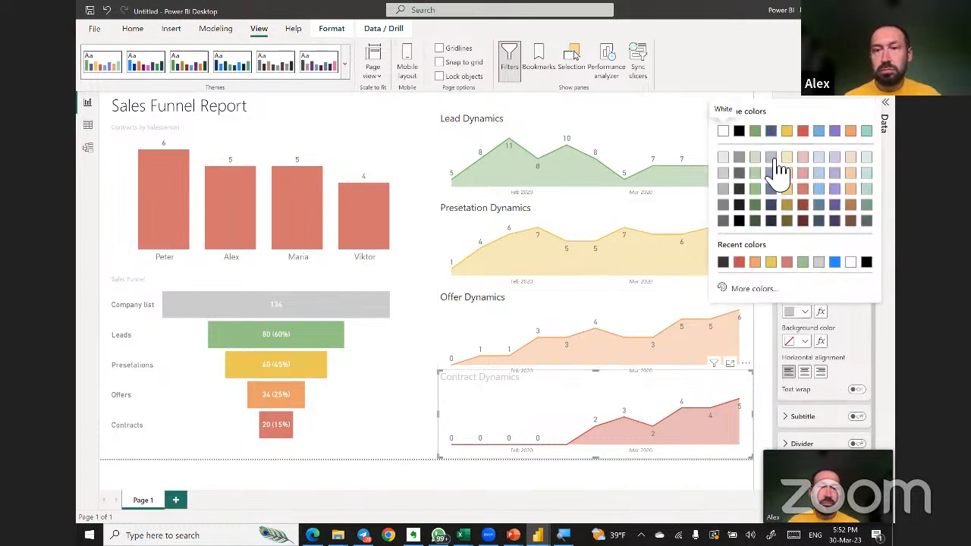
click(432, 318)
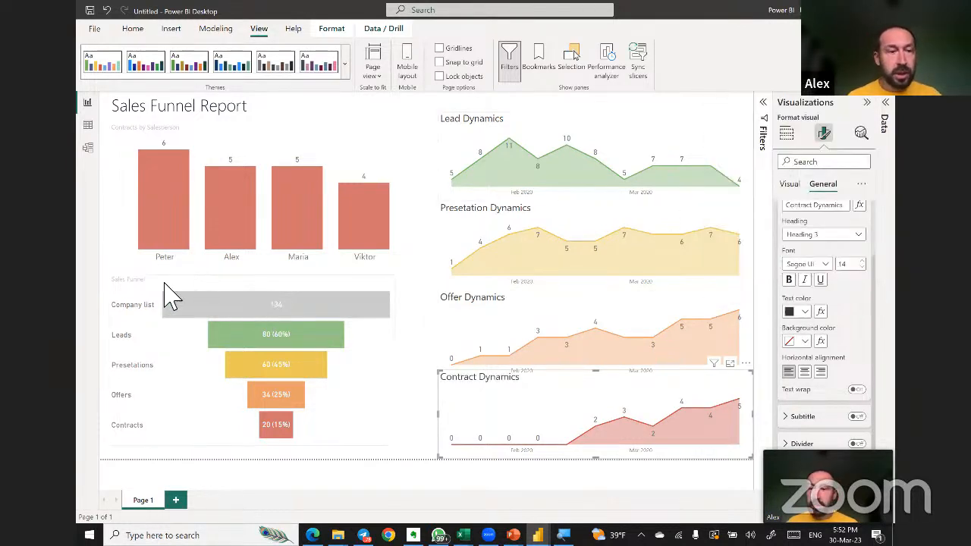
Give the Sales Funnel chart title dark grey text and a font size of 14.
click(137, 303)
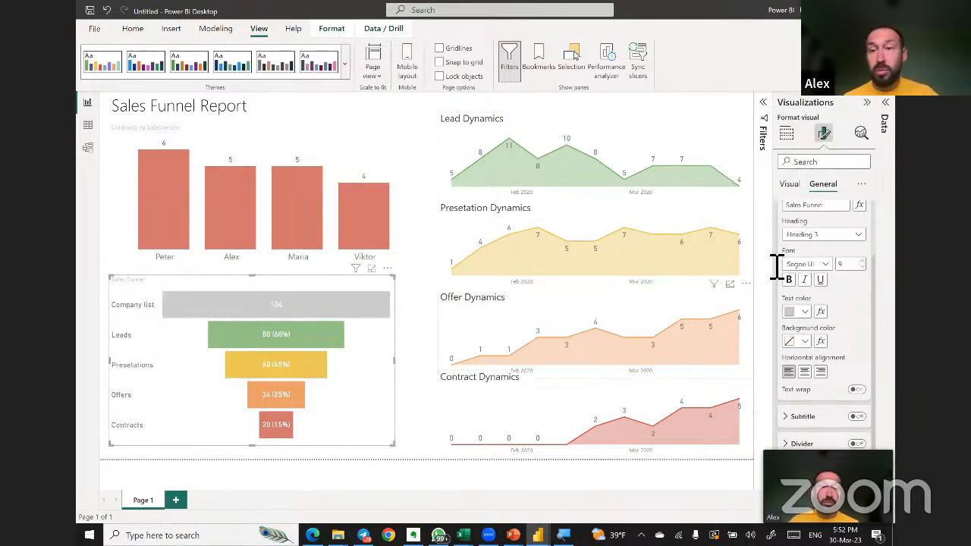
click(806, 313)
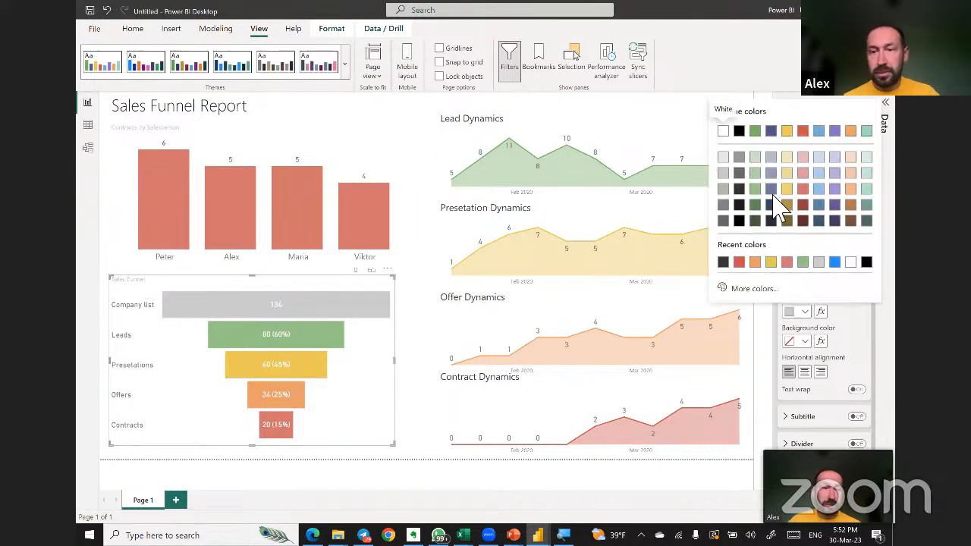
click(740, 189)
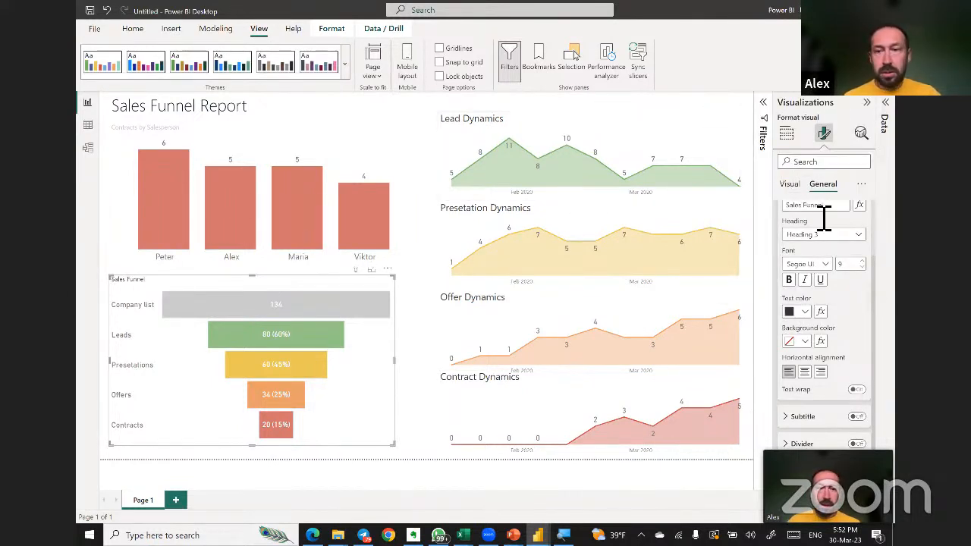
scroll(846, 252, up, 1)
scroll(845, 303, up, 1)
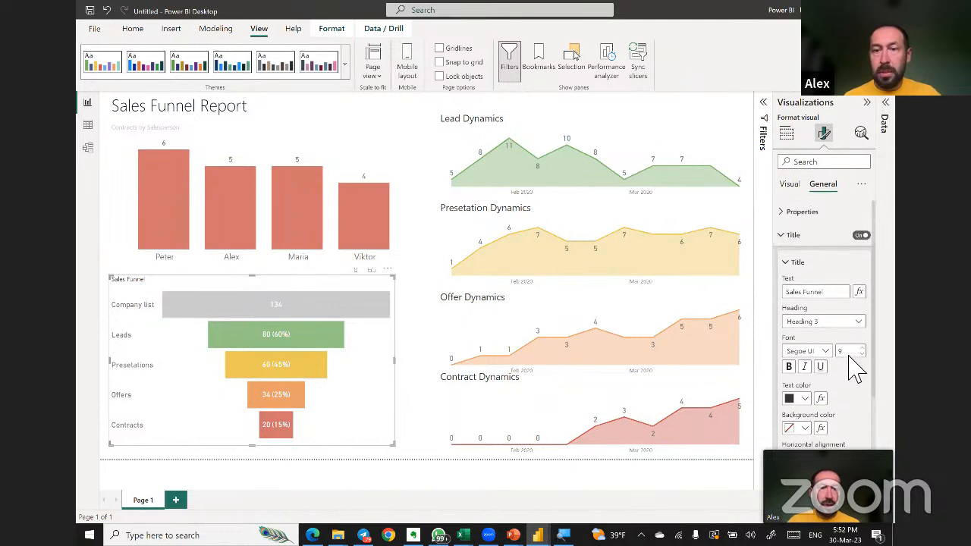
double_click(849, 355)
text(14)
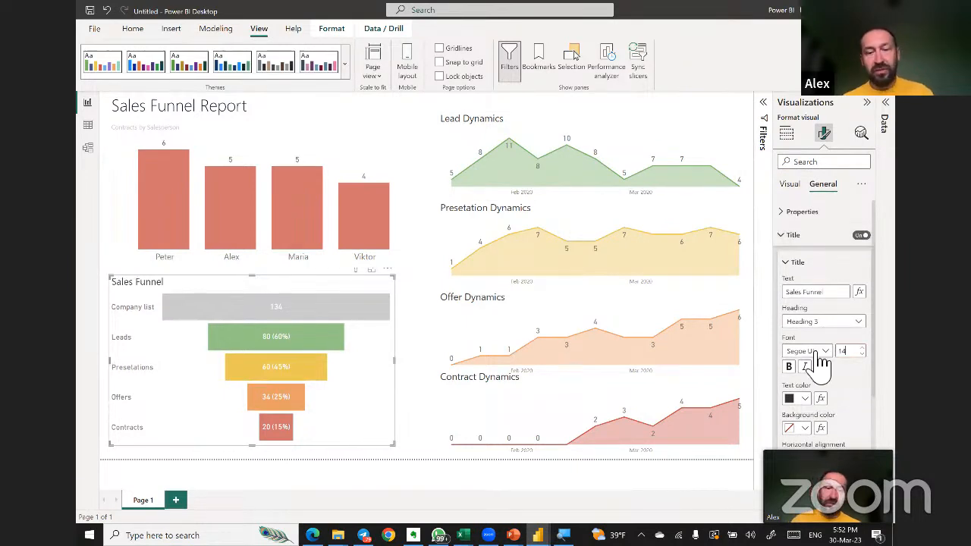
Set the Contracts by Salesperson chart title to font size 14 and dark grey, and deselect the chart.
click(349, 152)
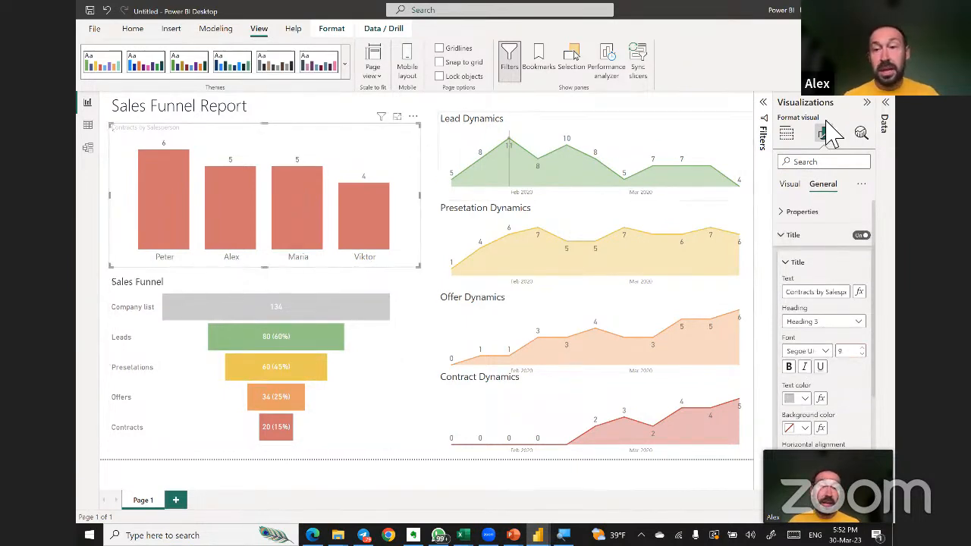
click(855, 355)
text(14)
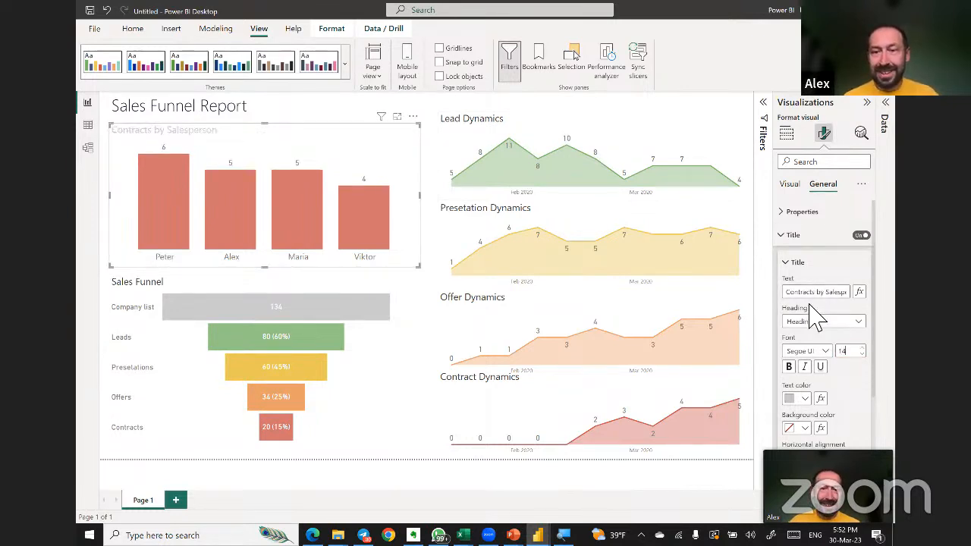
click(790, 399)
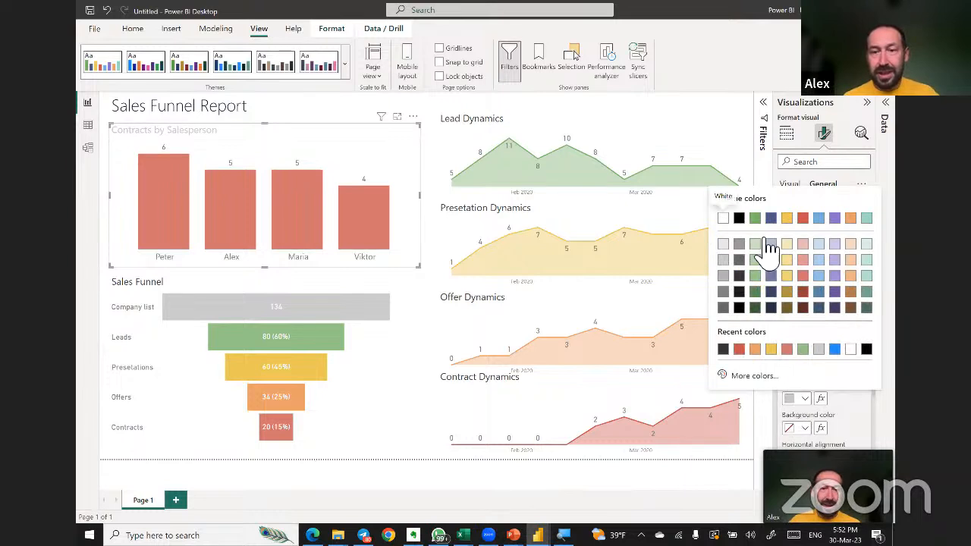
click(740, 275)
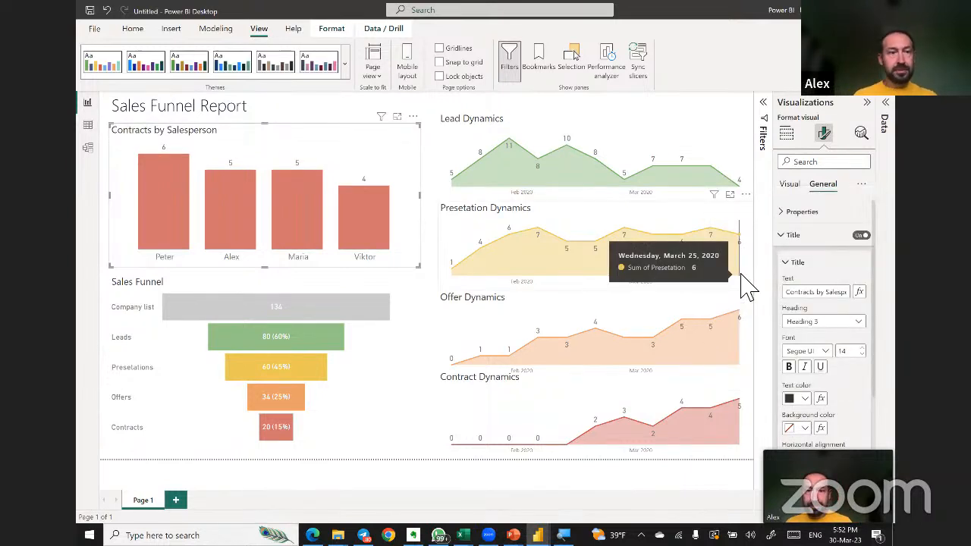
click(734, 107)
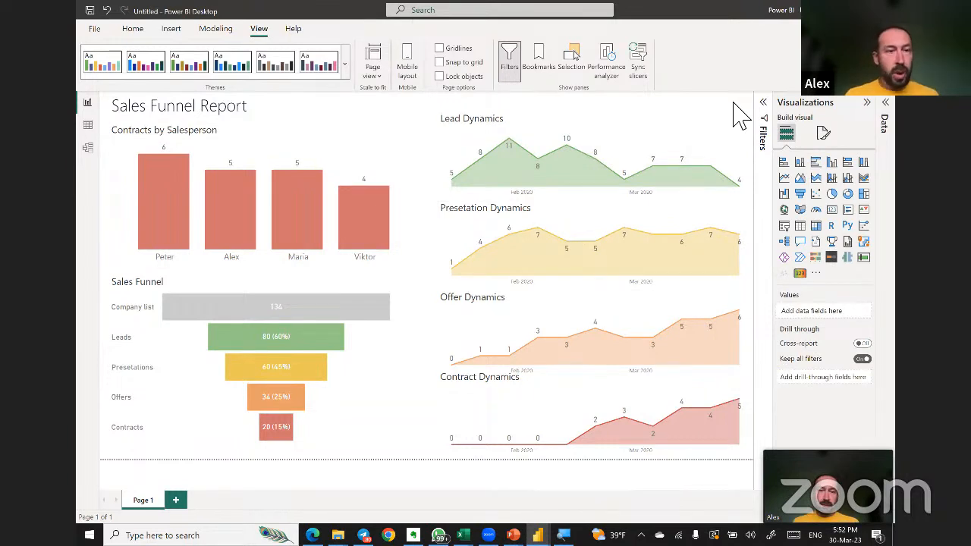
Test cross-highlighting by selecting individual salespeople's columns in the Contracts by Salesperson chart, and clear the selection.
click(212, 211)
click(283, 207)
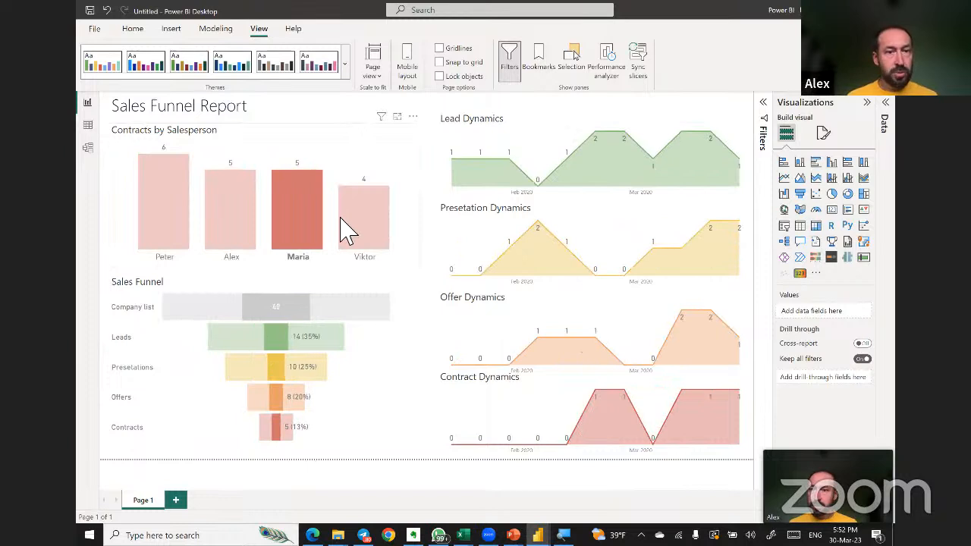
click(340, 220)
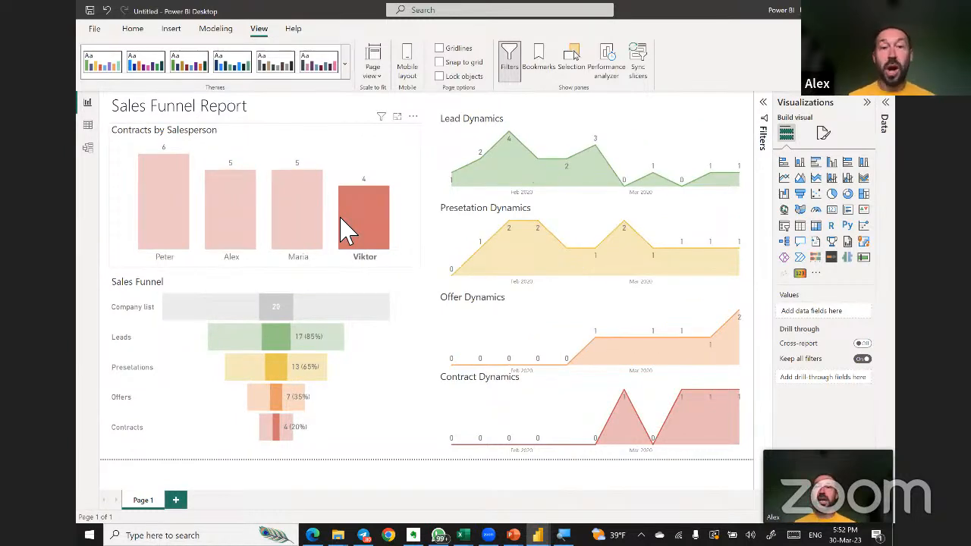
click(365, 235)
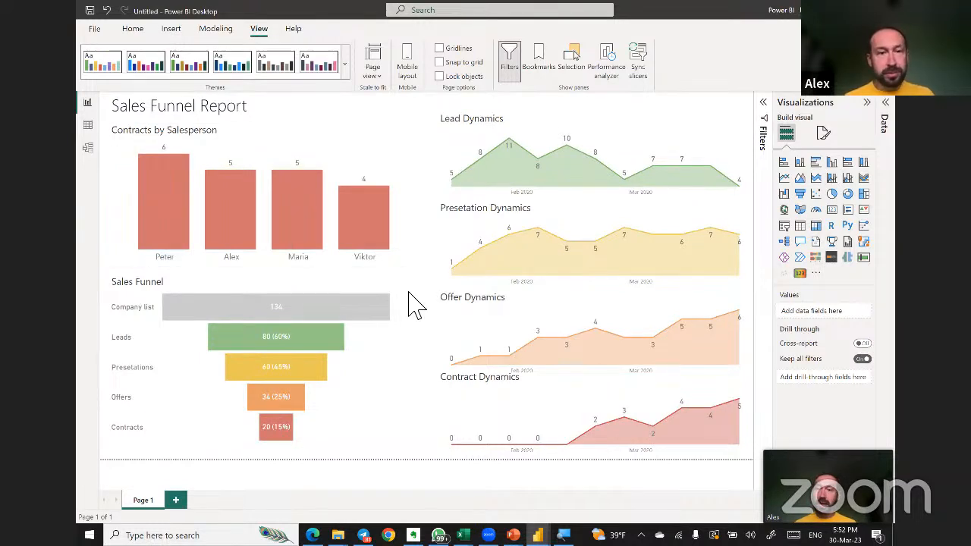
Compare the layout with the finished report in the Sales funnel 1- mob file, and return to the untitled report.
key(alt+Tab)
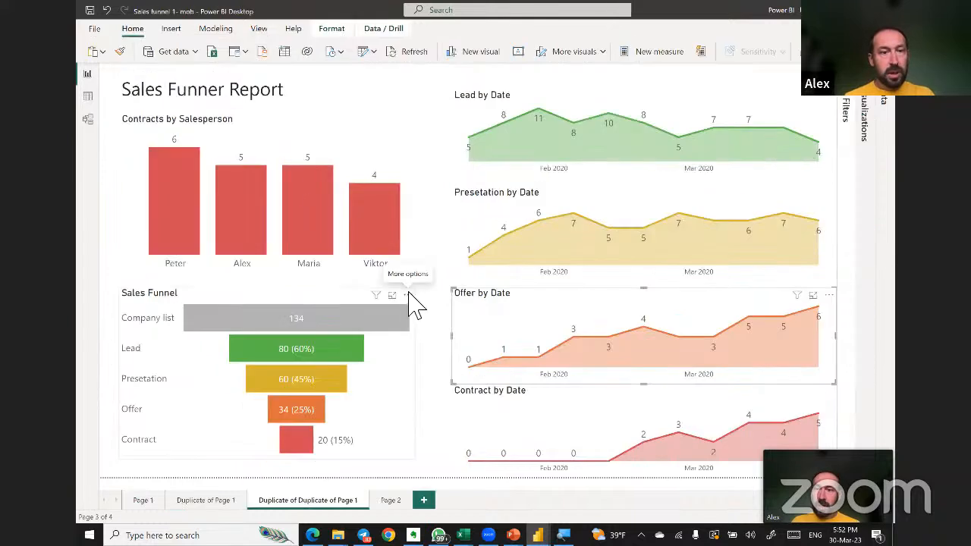
mouse_move(594, 174)
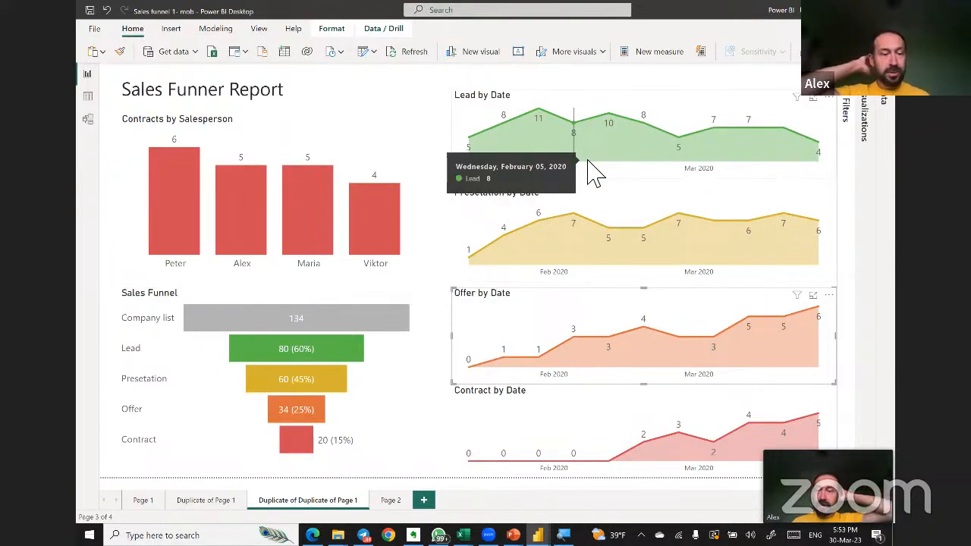
key(alt+Tab)
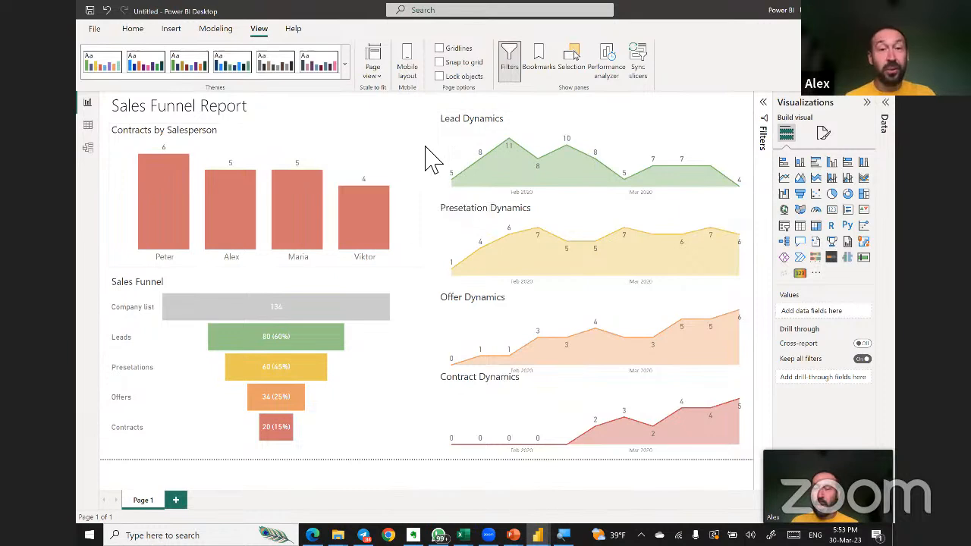
In the Sales funnel 1- mob report, select different salespeople's columns to examine how the funnel and area charts respond, and return.
key(alt+Tab)
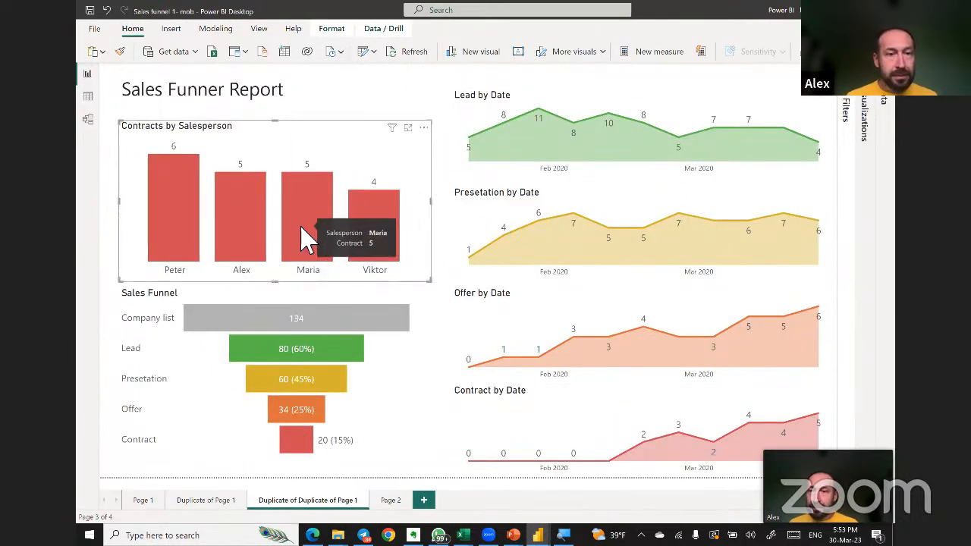
click(304, 251)
click(254, 235)
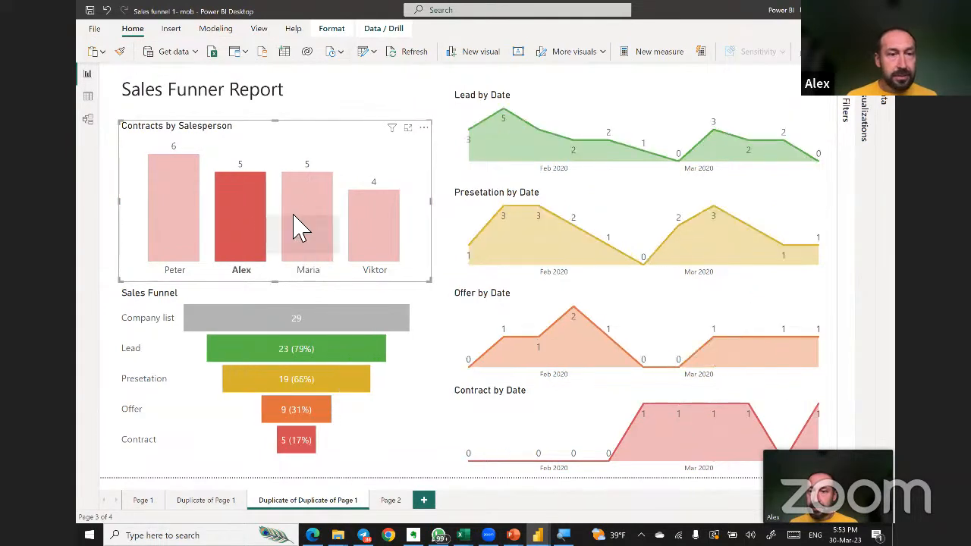
click(319, 232)
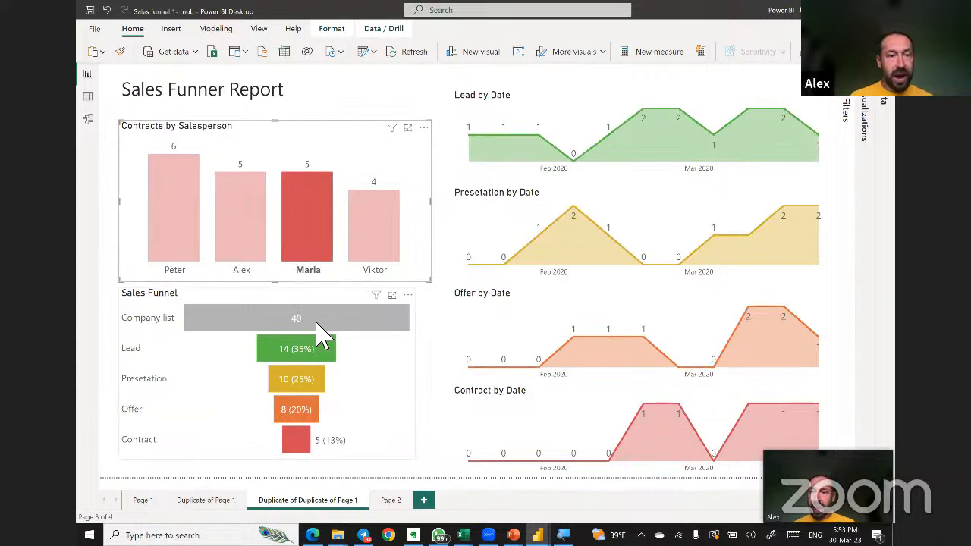
click(254, 239)
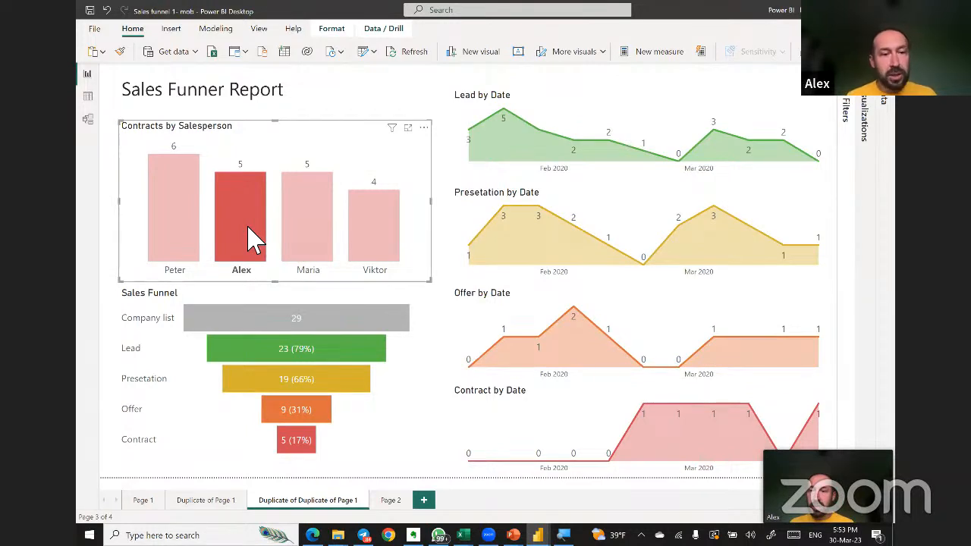
key(alt+Tab)
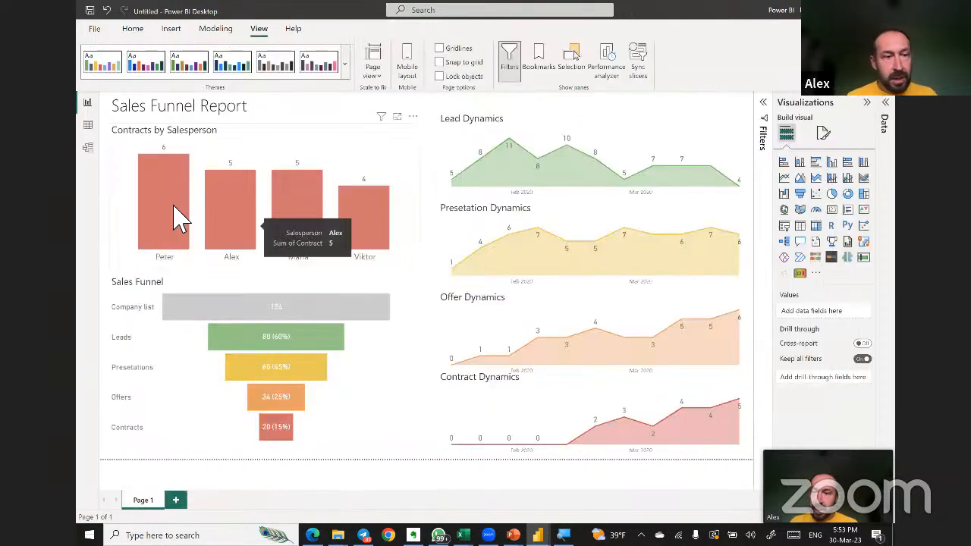
Select the second salesperson's column in the untitled report and compare the funnel's response with salesperson selections in the Sales funnel 1- mob report.
click(221, 214)
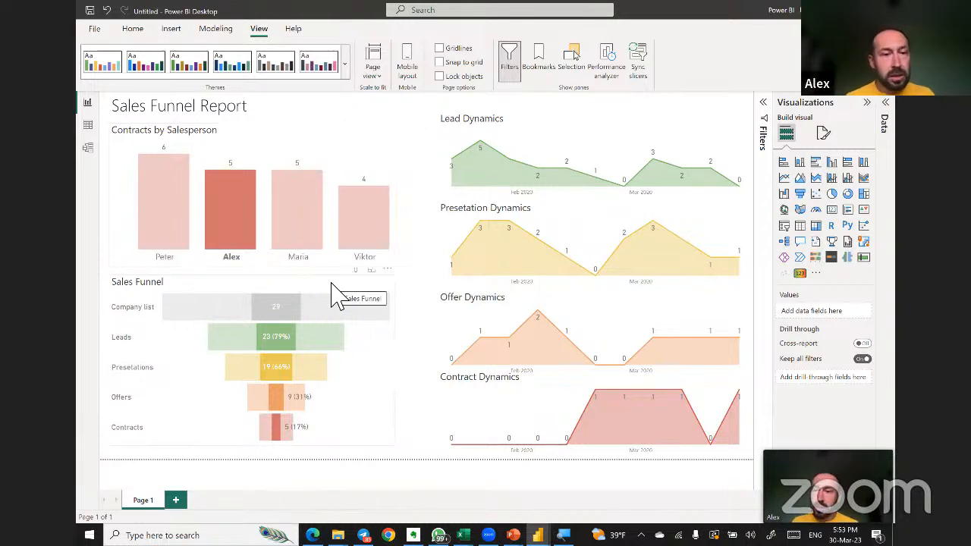
key(alt+Tab)
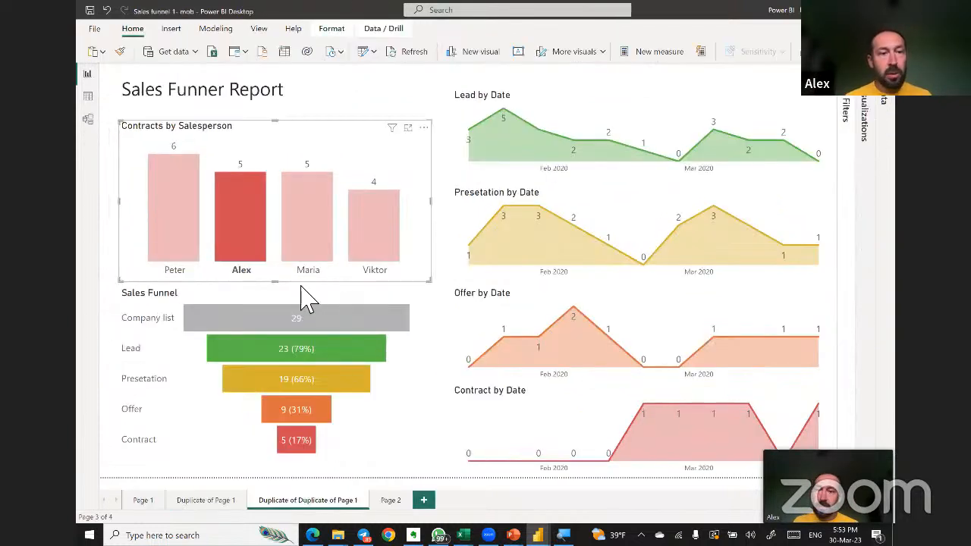
click(367, 253)
click(301, 250)
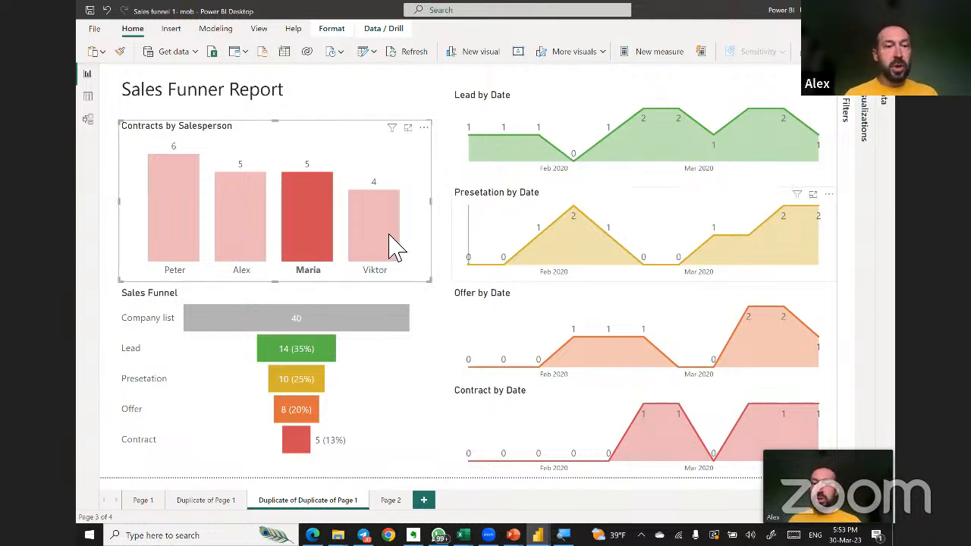
key(alt+Tab)
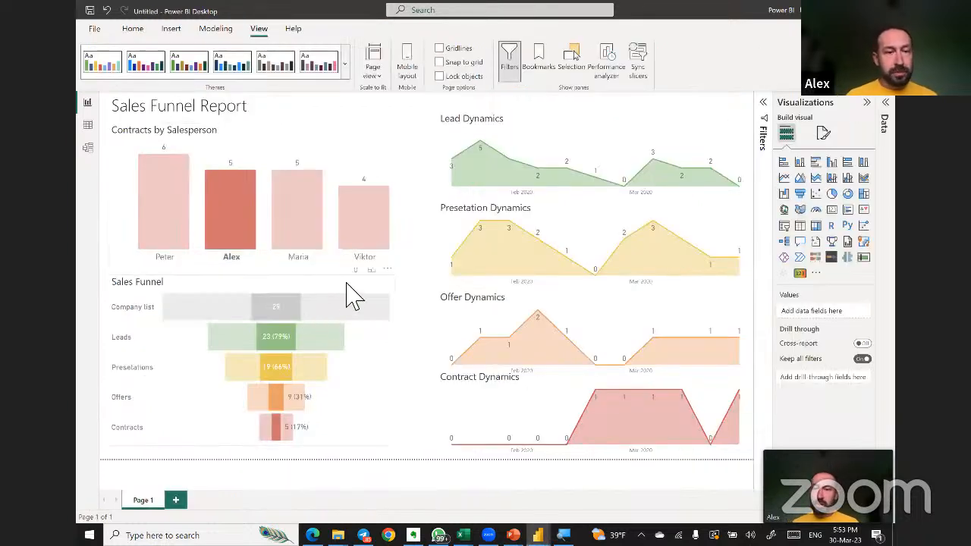
Turn on interaction editing for the report's visuals with the Sales Funnel chart selected.
click(347, 288)
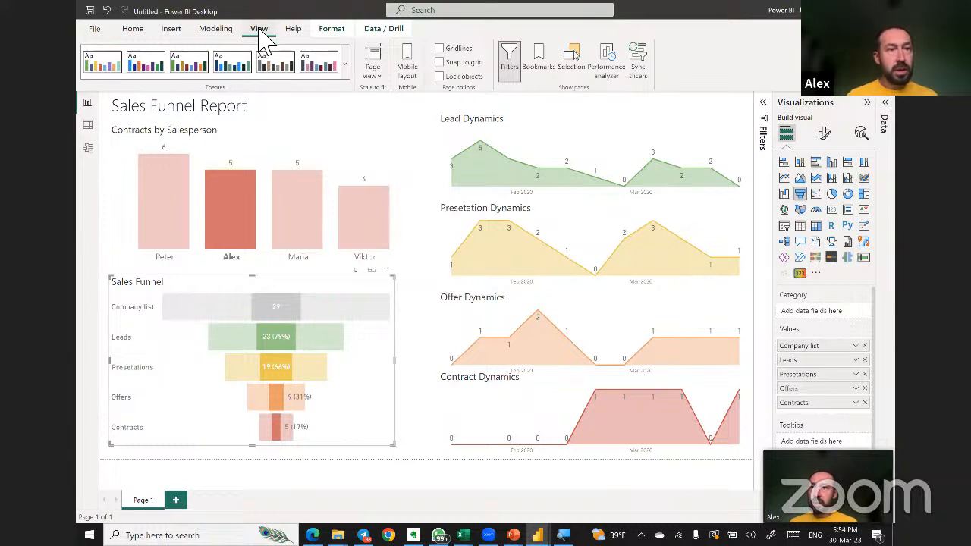
click(329, 31)
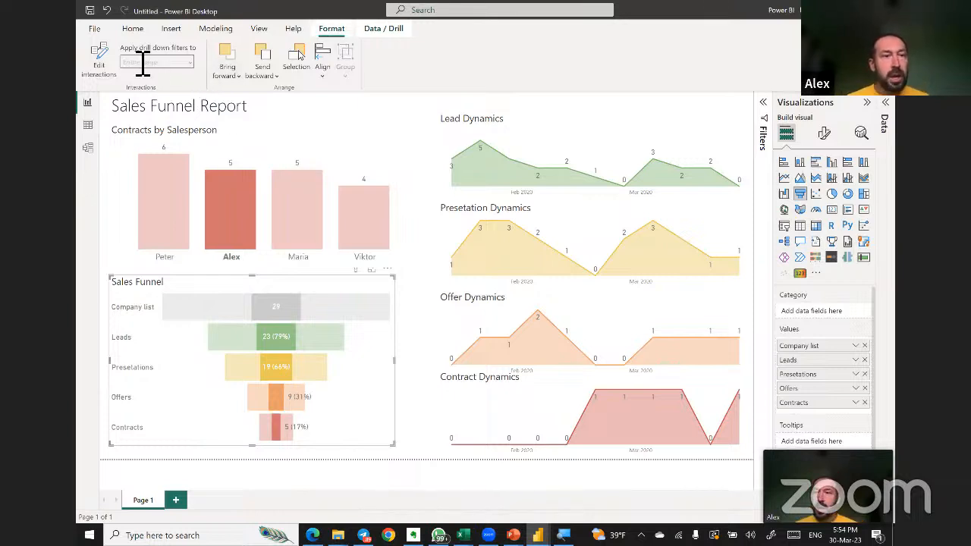
click(106, 72)
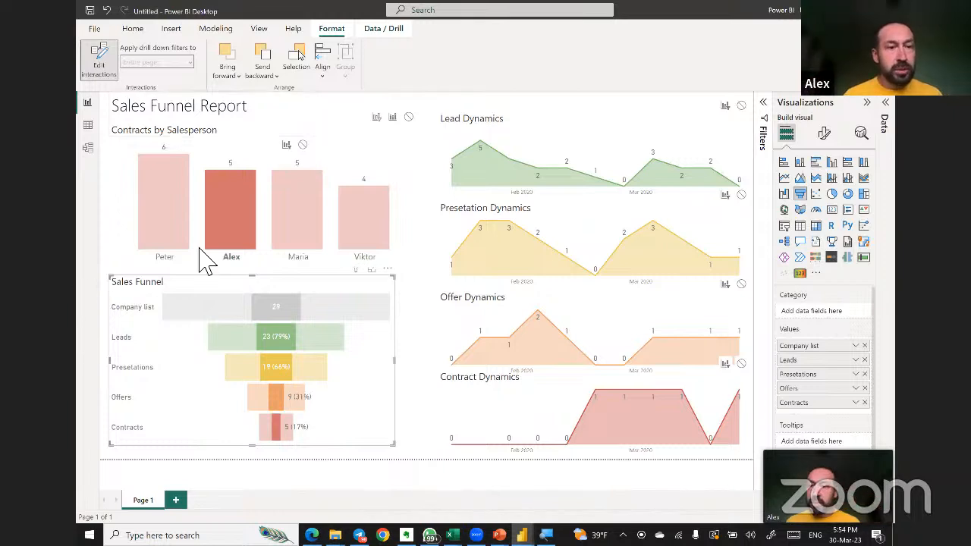
Shorten the Contracts by Salesperson chart slightly and make its selections filter the Sales Funnel chart instead of highlighting it.
click(228, 214)
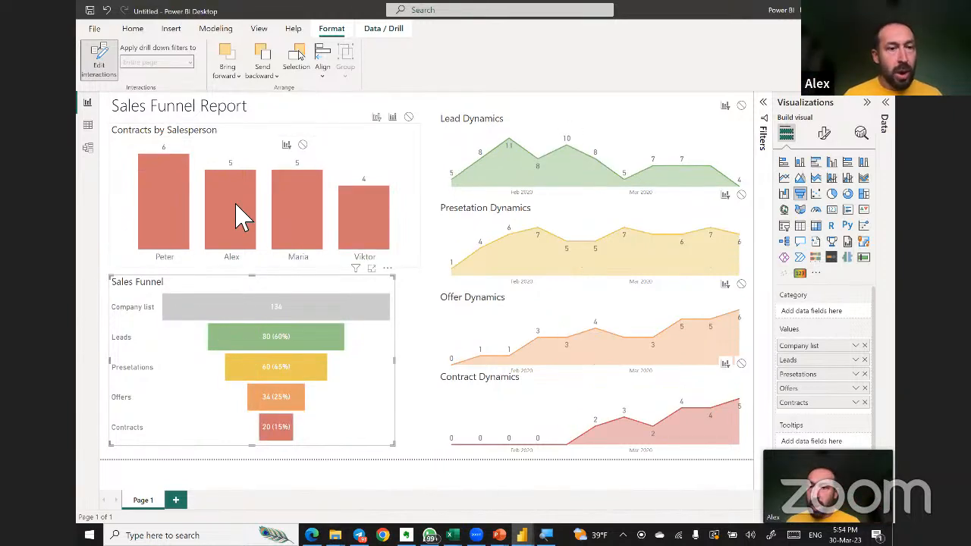
click(227, 216)
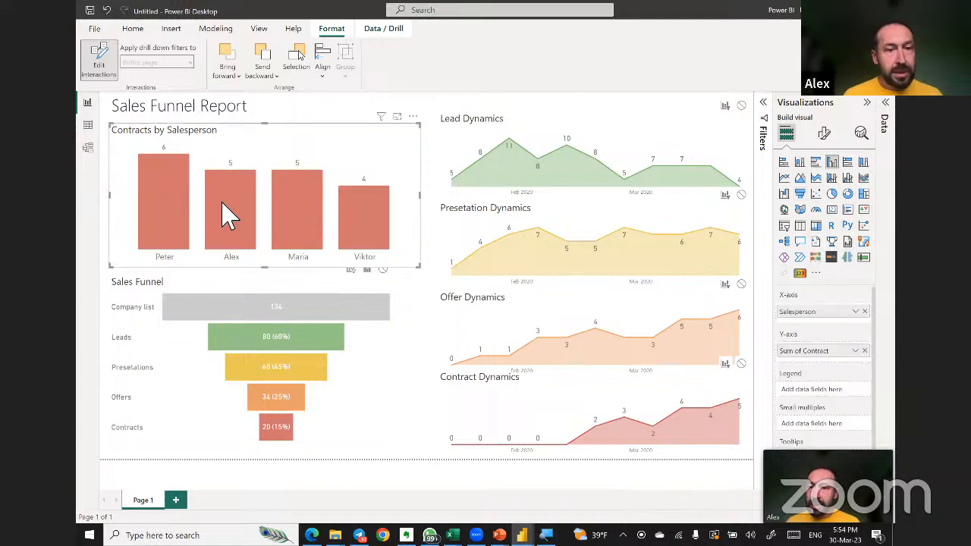
click(227, 214)
click(294, 221)
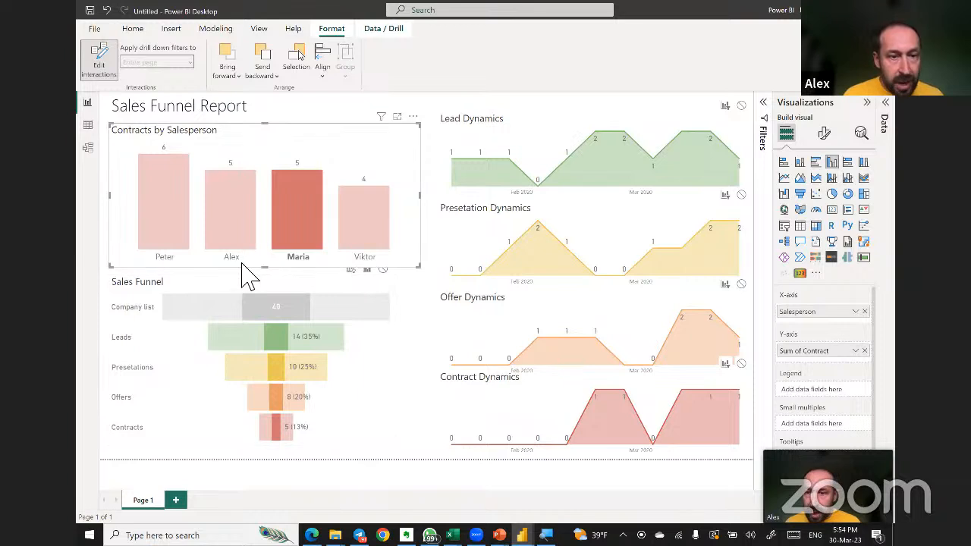
drag(265, 267, 265, 255)
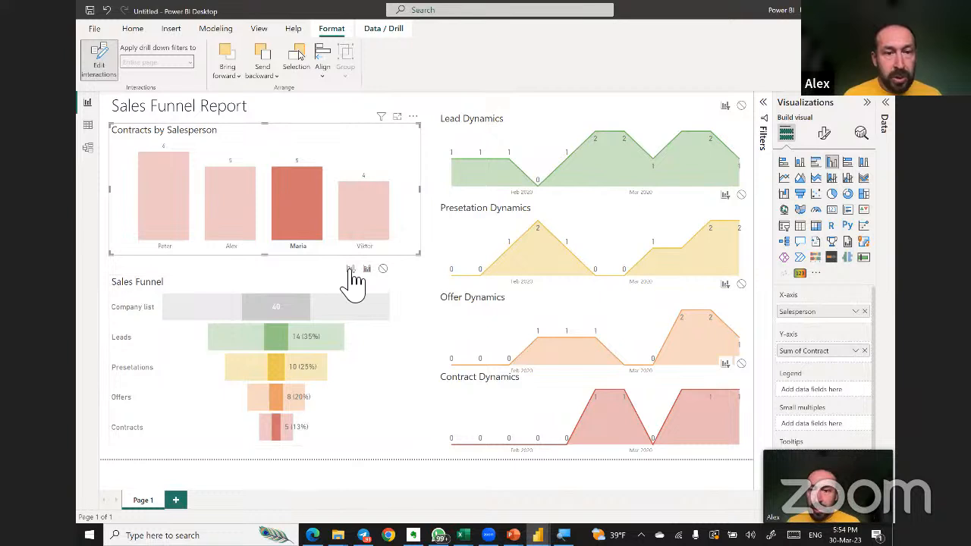
click(350, 268)
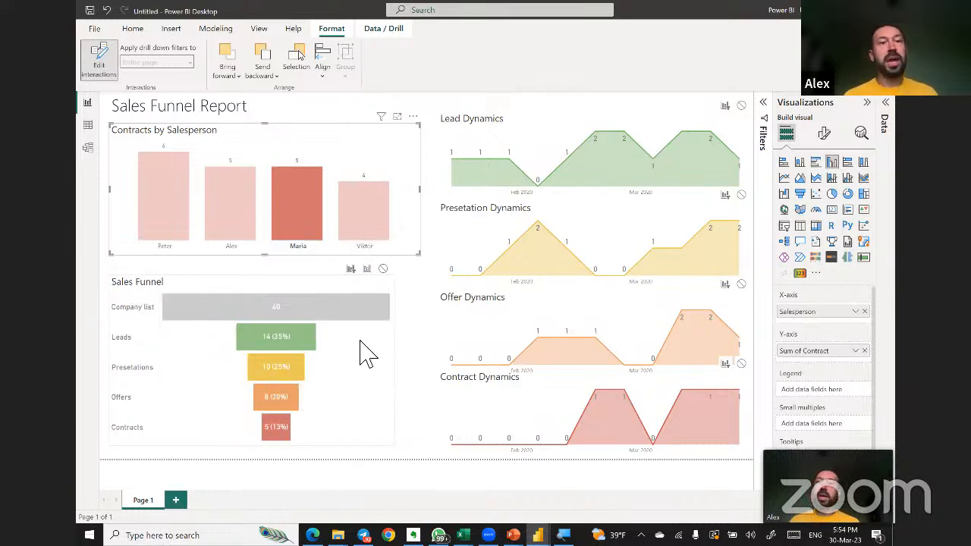
Test the funnel's filtering by alternately selecting the second and third salespeople's columns.
click(228, 232)
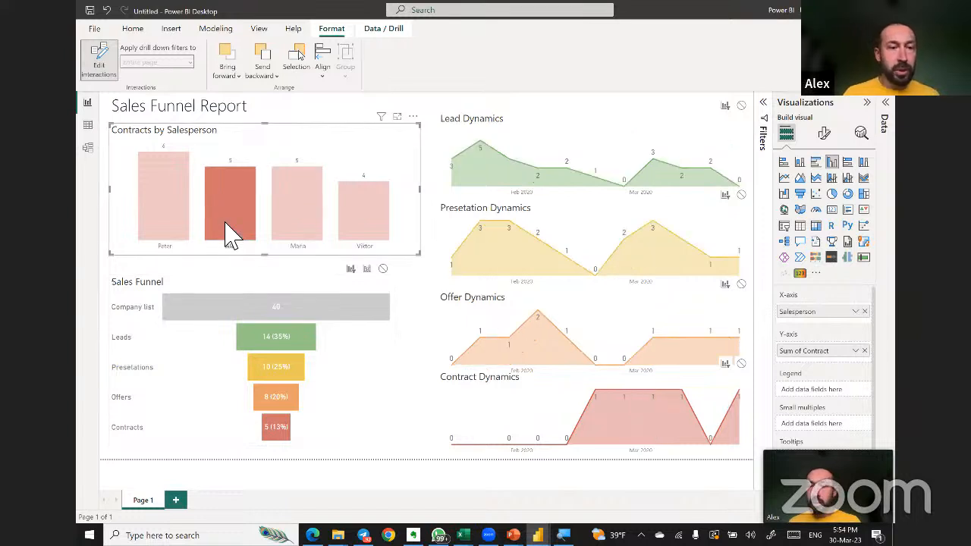
click(289, 219)
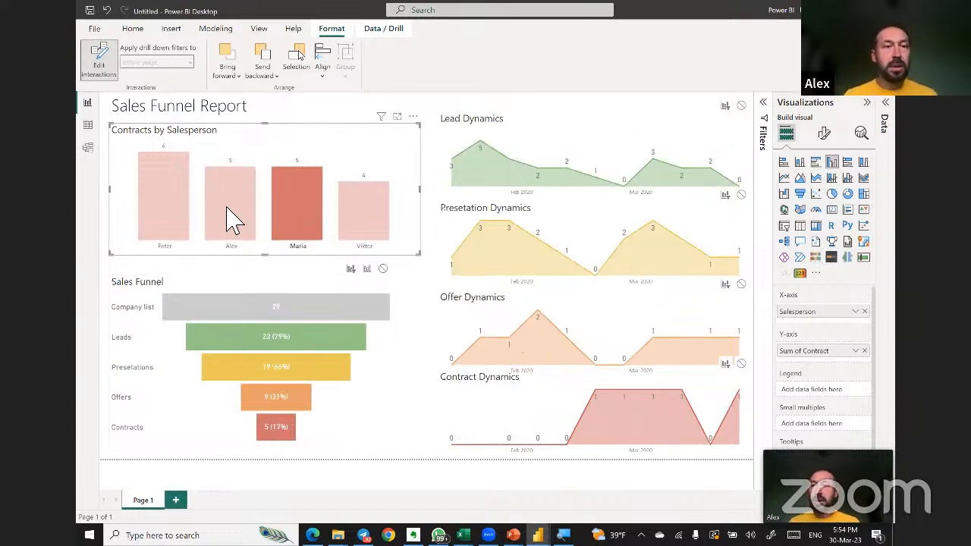
click(231, 220)
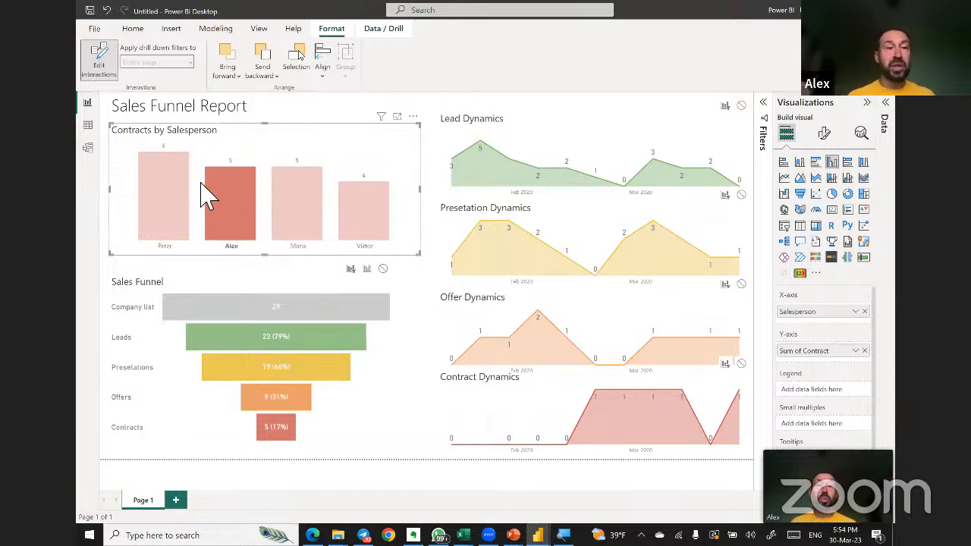
Try excluding the Lead Dynamics chart from the salesperson selection, and restore its filter interaction.
click(741, 105)
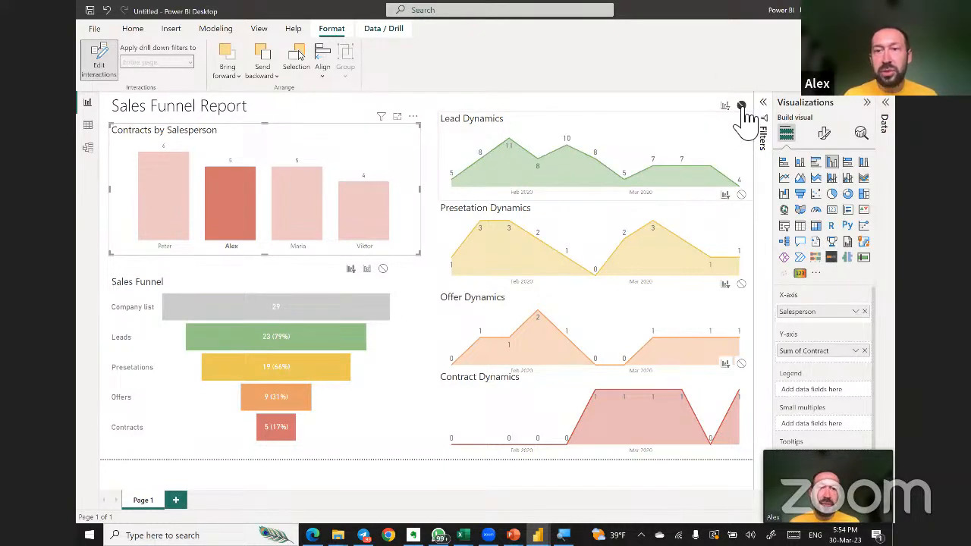
click(726, 106)
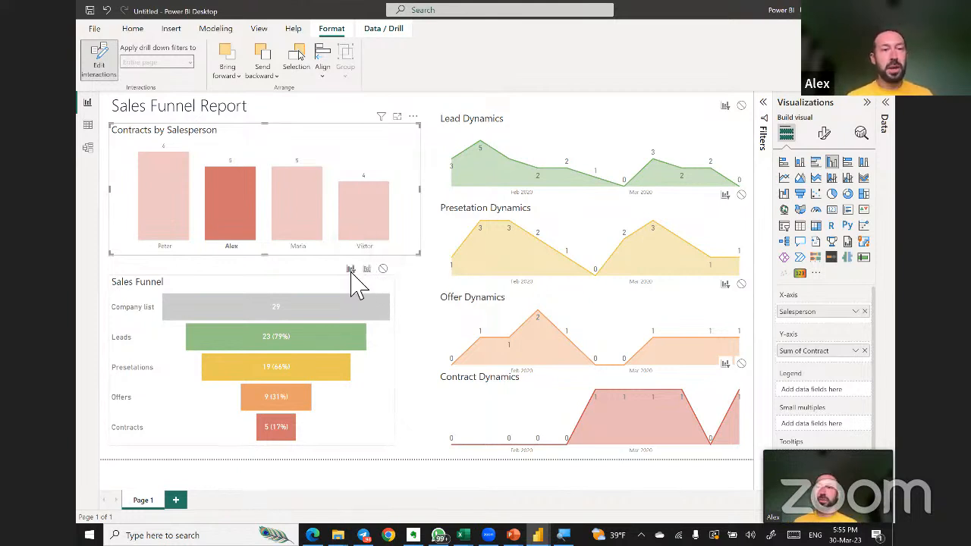
Turn off interaction editing and deselect the Contracts by Salesperson chart.
click(101, 61)
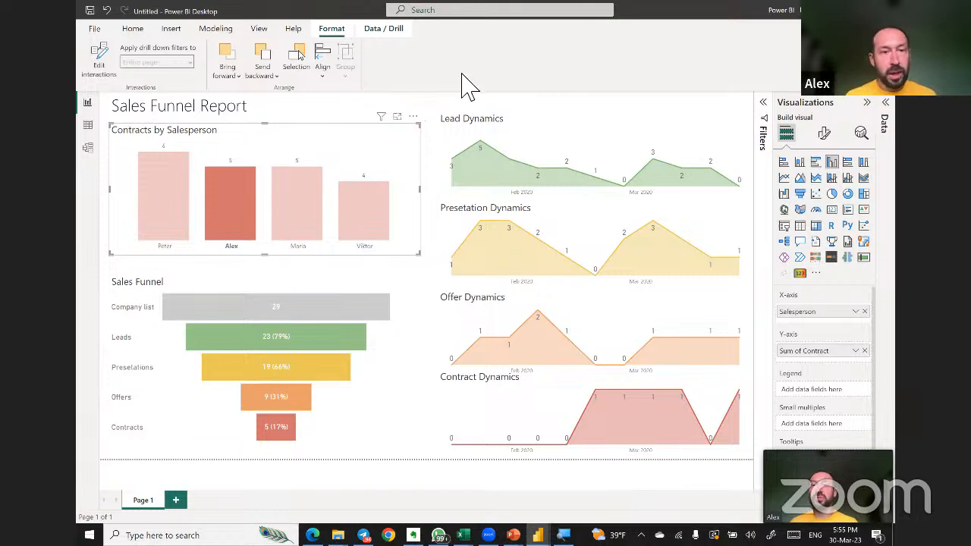
click(426, 108)
Select the third and fourth salespeople's columns in turn to check how the funnel and dynamics charts filter, and clear the selection.
click(303, 204)
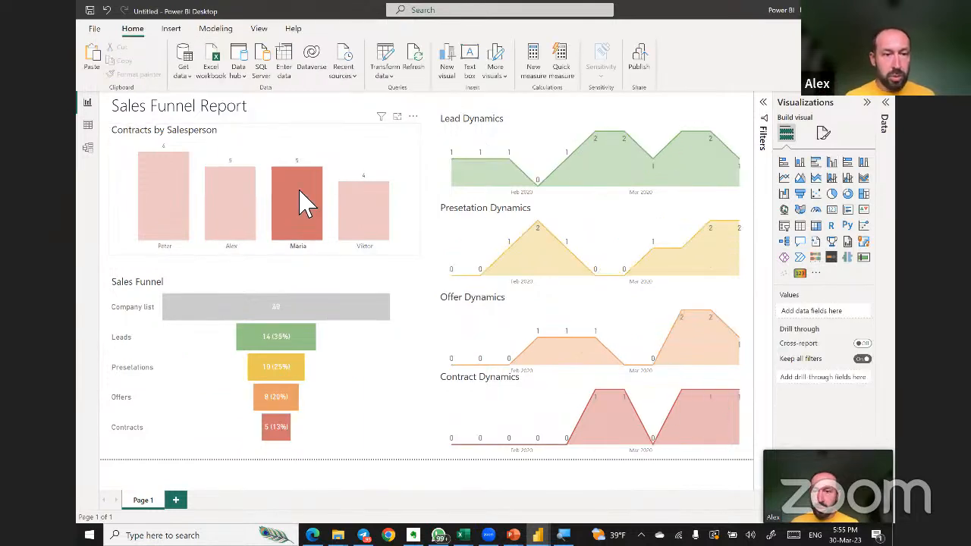
click(313, 205)
click(370, 211)
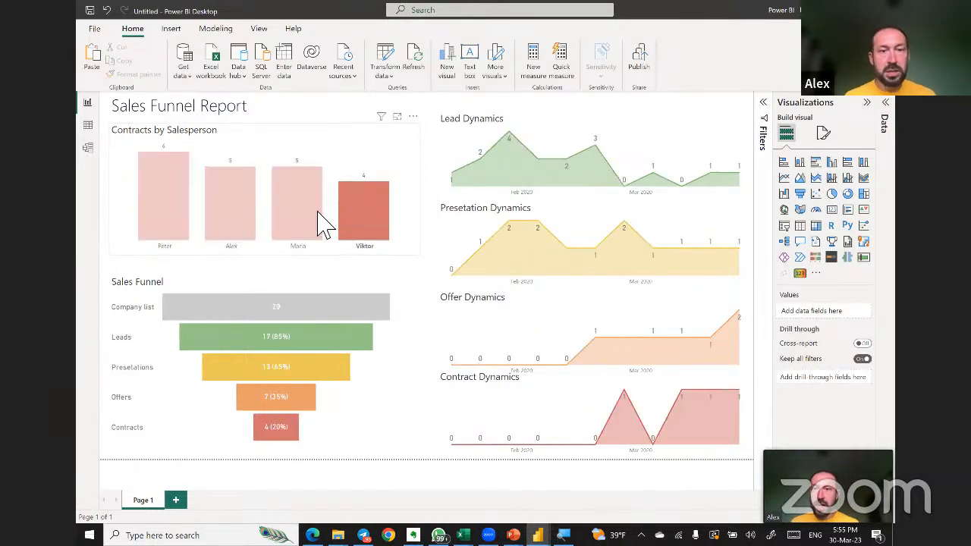
click(311, 216)
click(314, 226)
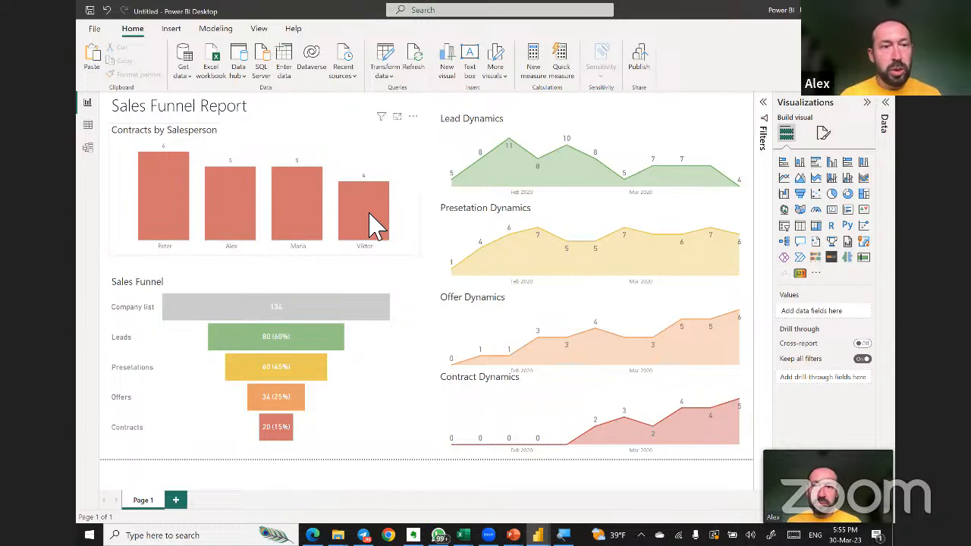
mouse_move(370, 215)
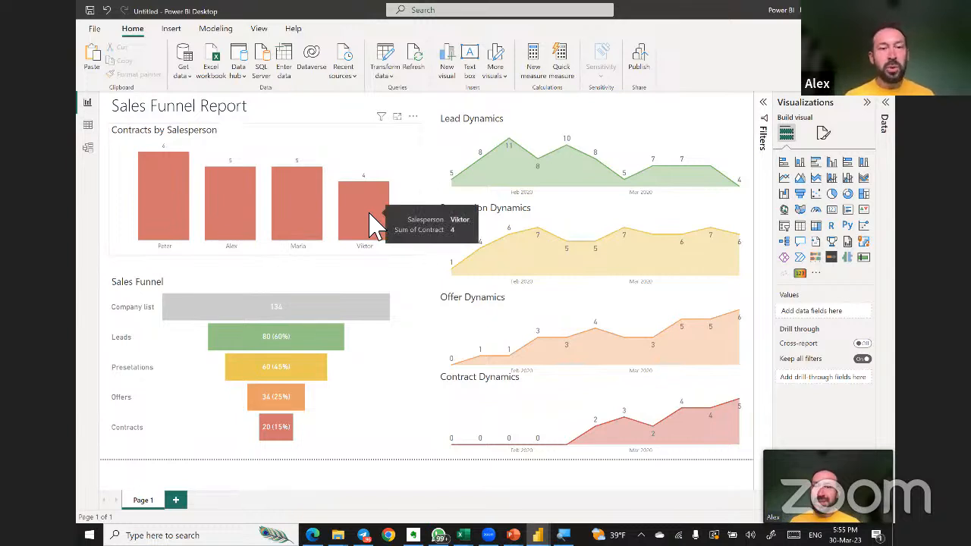
click(312, 213)
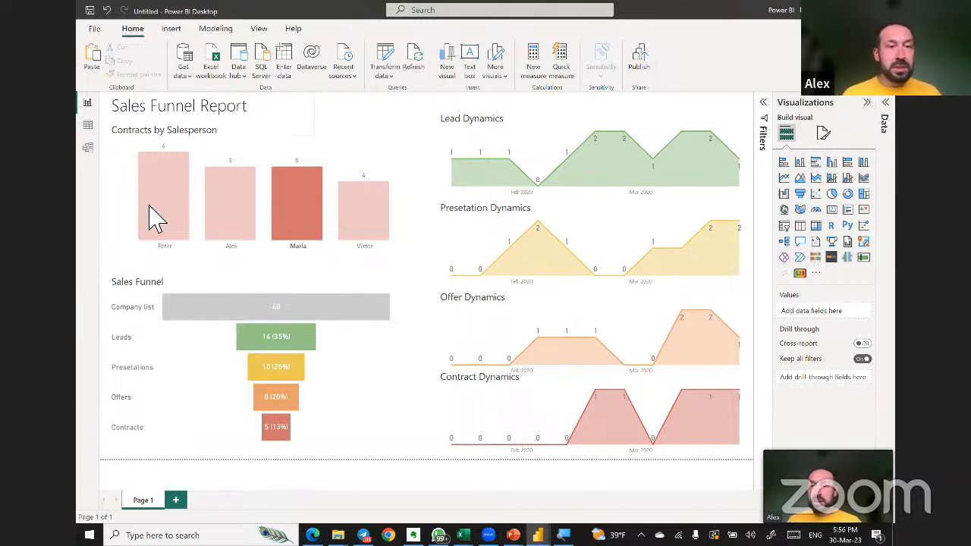
click(321, 229)
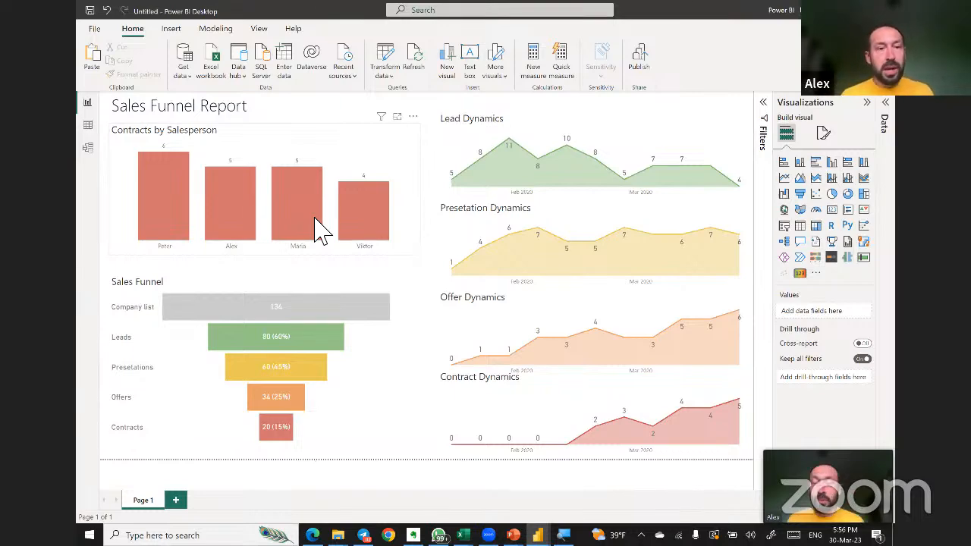
Switch to the browser to view the SEDA Balance 2020 dashboard and the Dashboard workshop stream, and return to the untitled report.
key(alt+Tab)
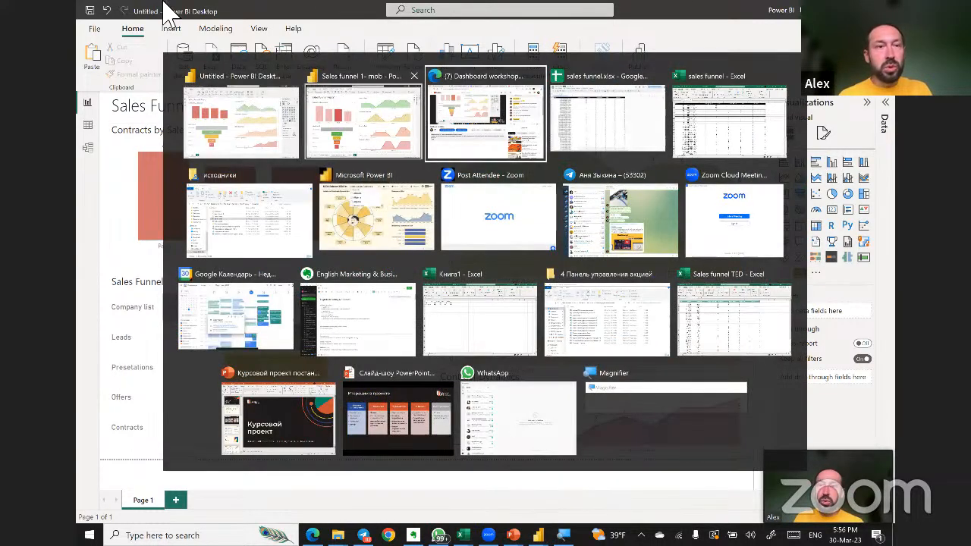
click(200, 14)
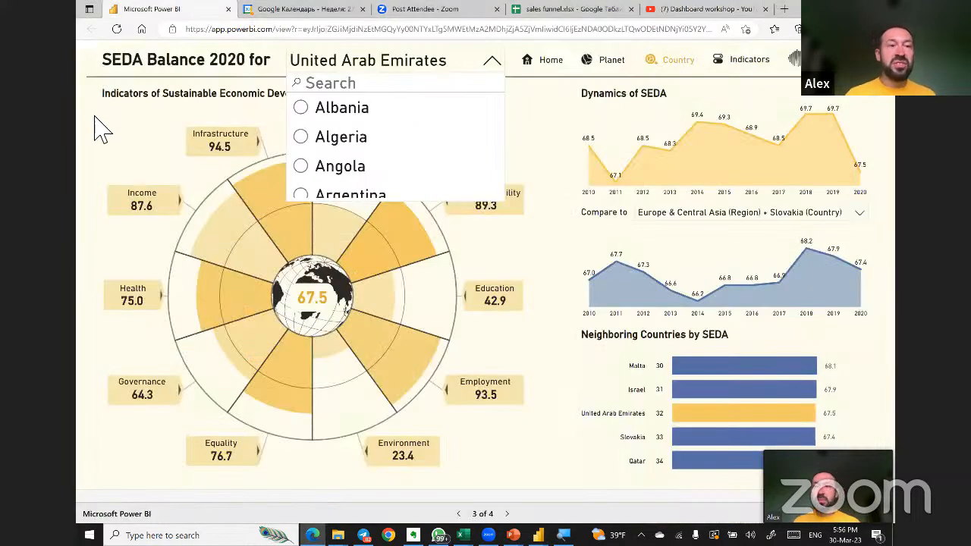
mouse_move(336, 239)
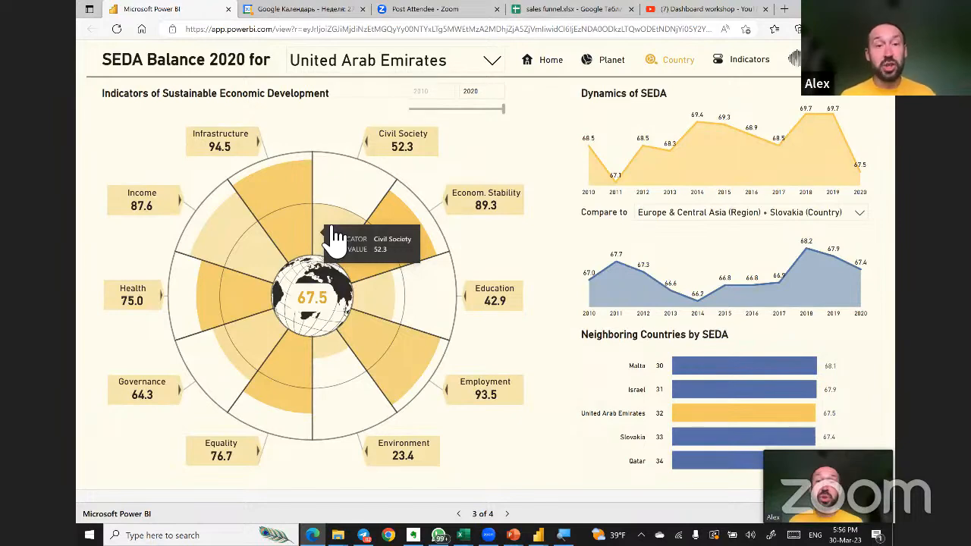
key(alt+Tab)
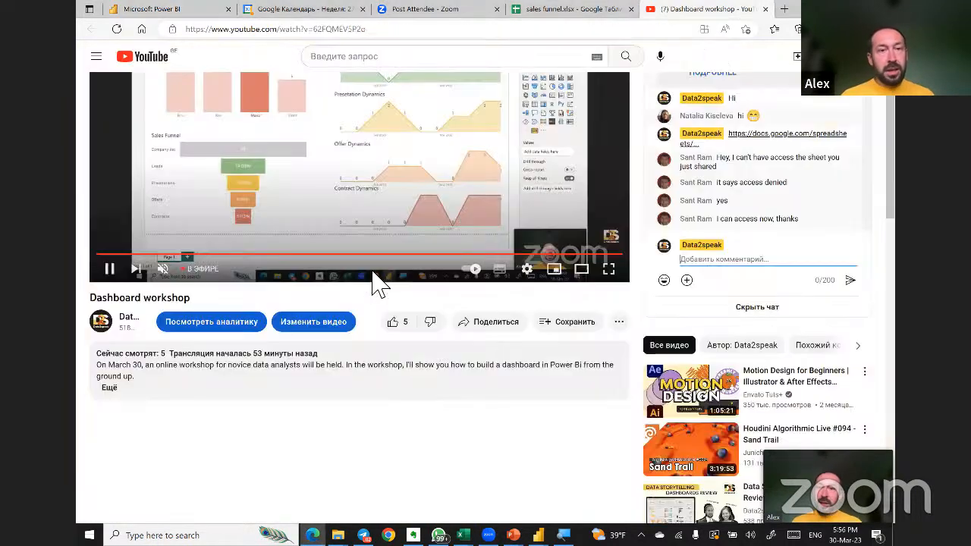
key(alt+Tab)
key(alt+Tab)
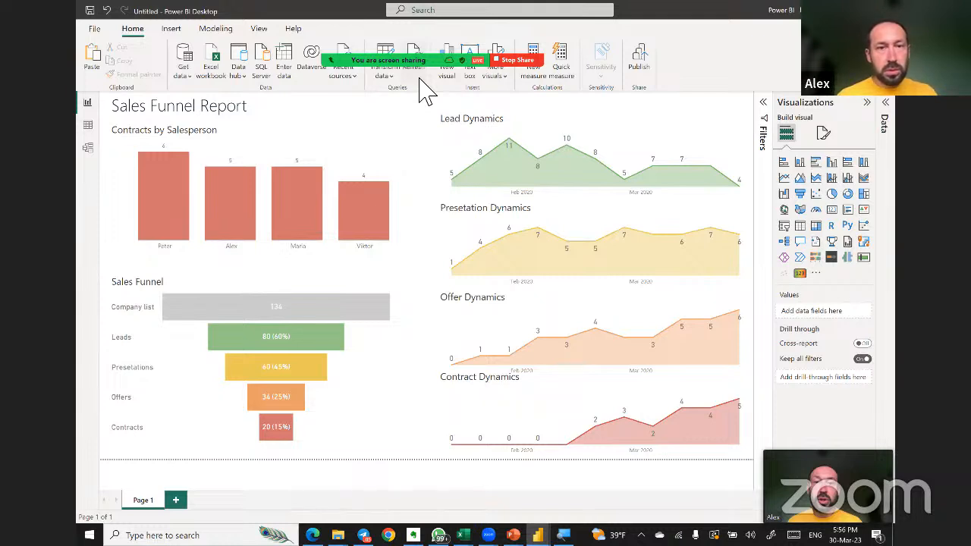
Stop sharing the screen in the Zoom meeting.
mouse_move(423, 62)
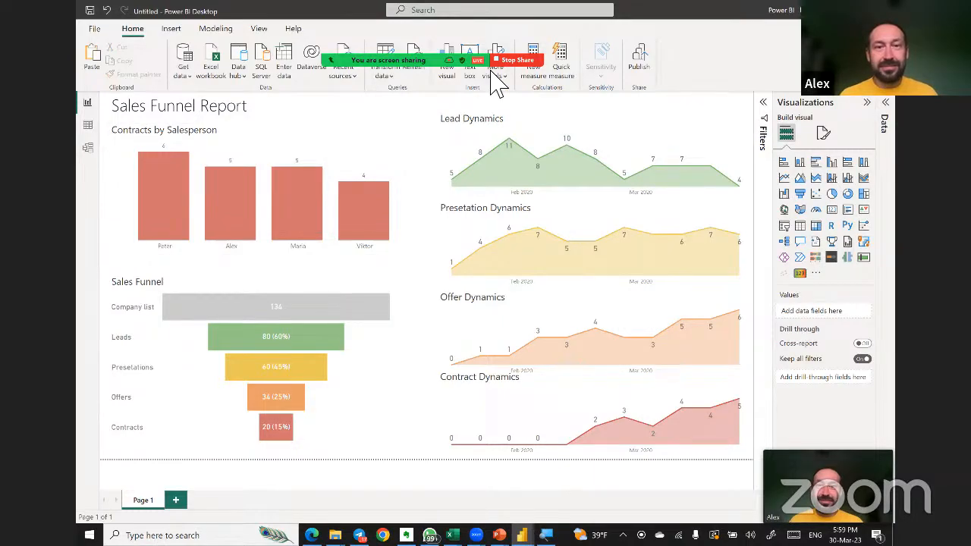
click(517, 60)
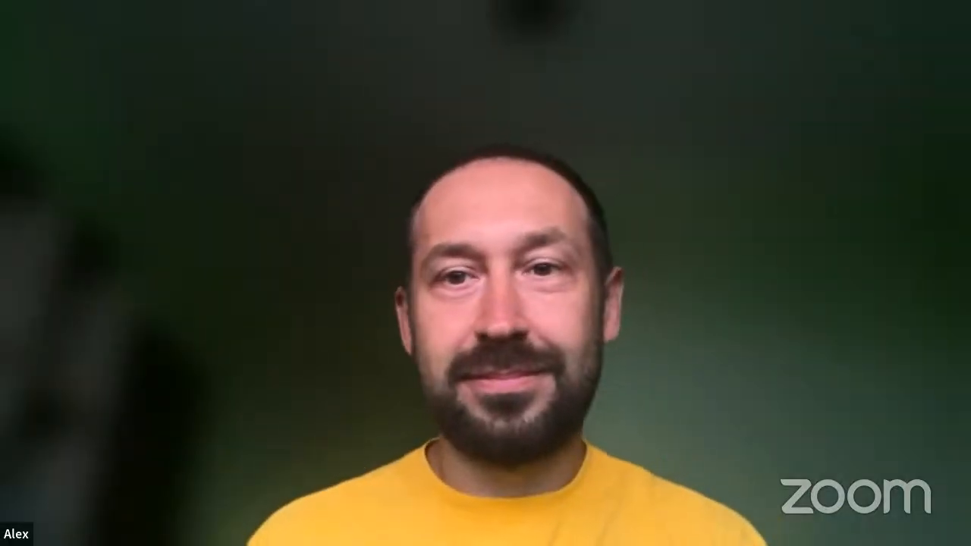